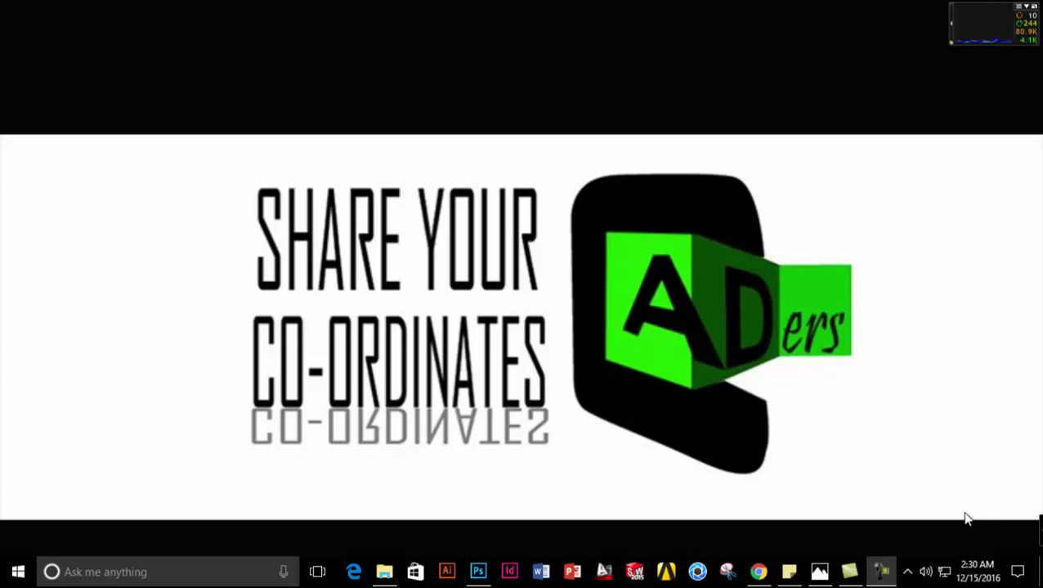
- Check the blower reference image, then launch SOLIDWORKS and create a new Part document
{"action": "left_click", "coordinate": [831, 572]}
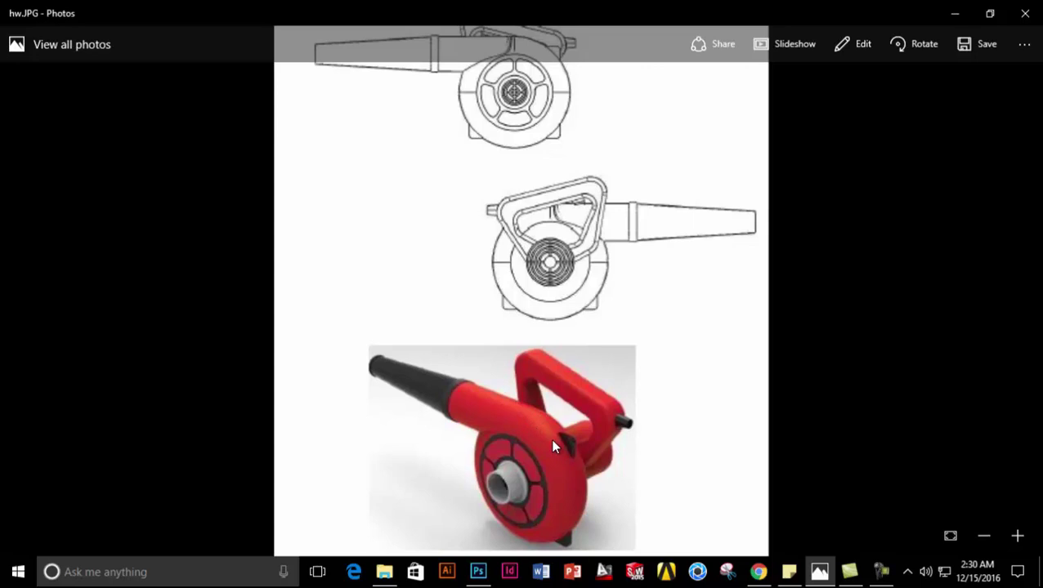
{"action": "left_click", "coordinate": [954, 14]}
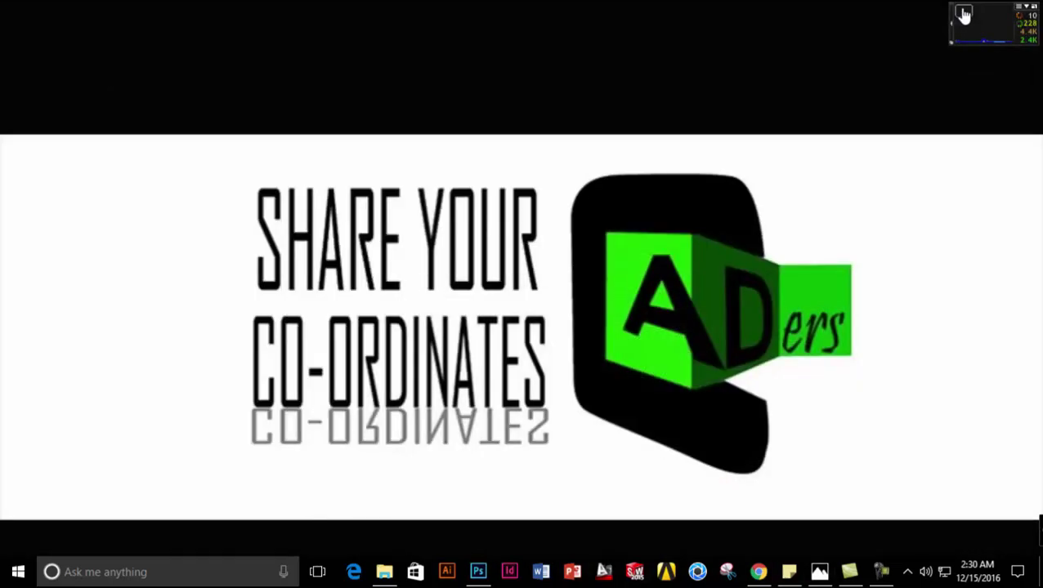
{"action": "left_click", "coordinate": [648, 576]}
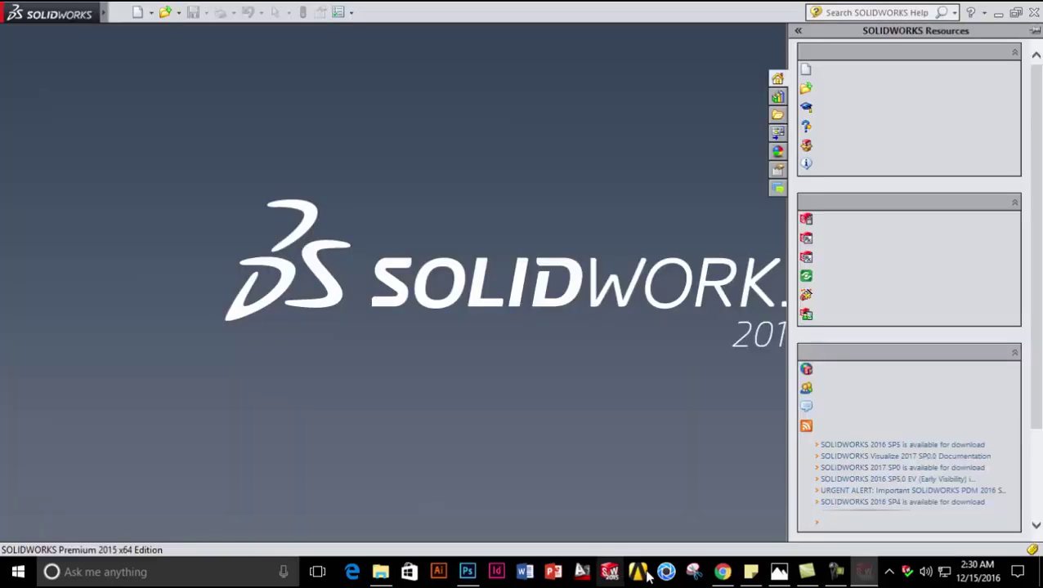
{"action": "left_click", "coordinate": [135, 14]}
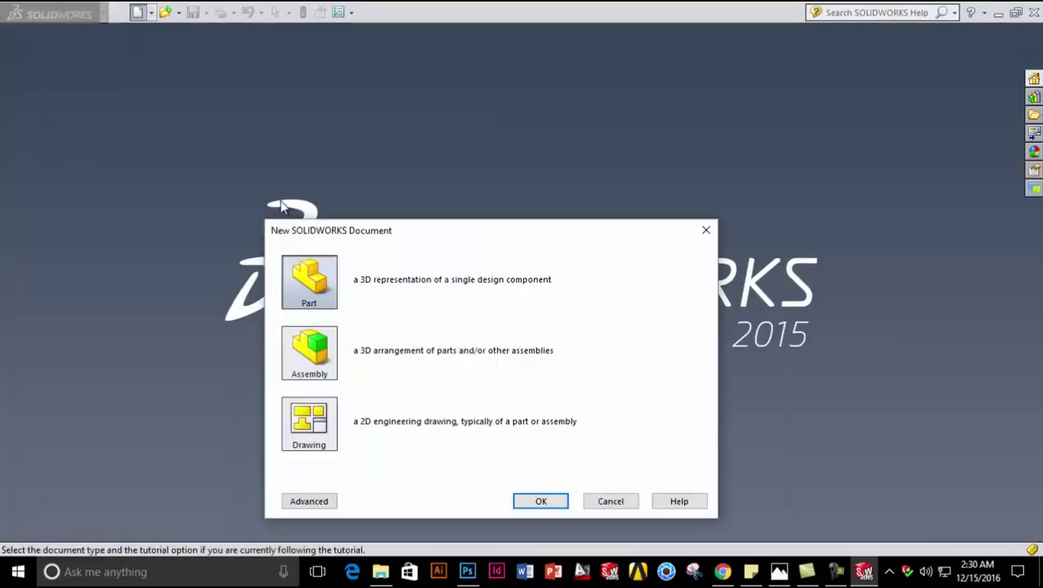
{"action": "left_click", "coordinate": [541, 500]}
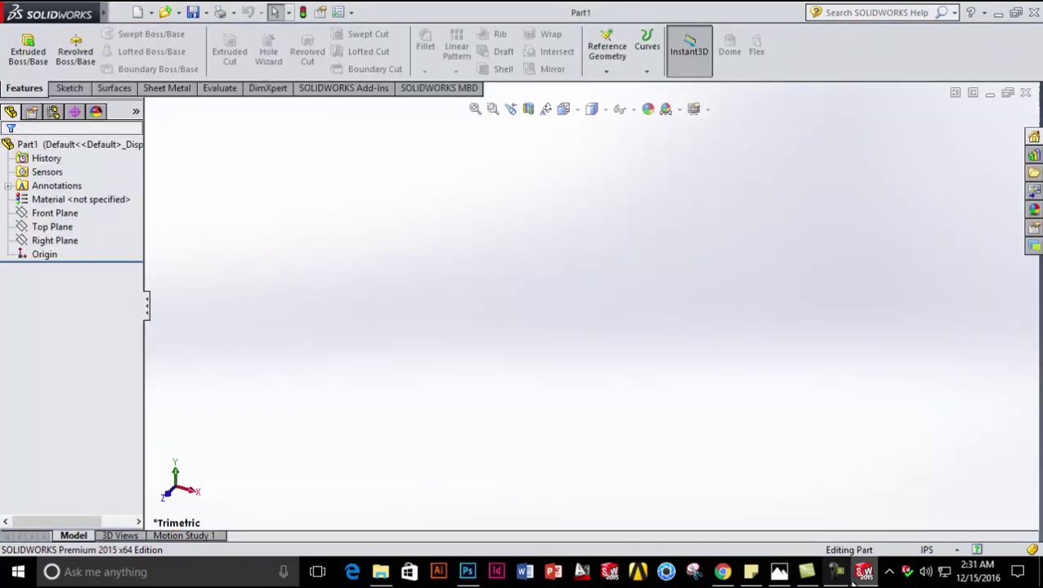
- Review the reference drawings again and select the Right Plane in the feature tree
{"action": "left_click", "coordinate": [779, 571]}
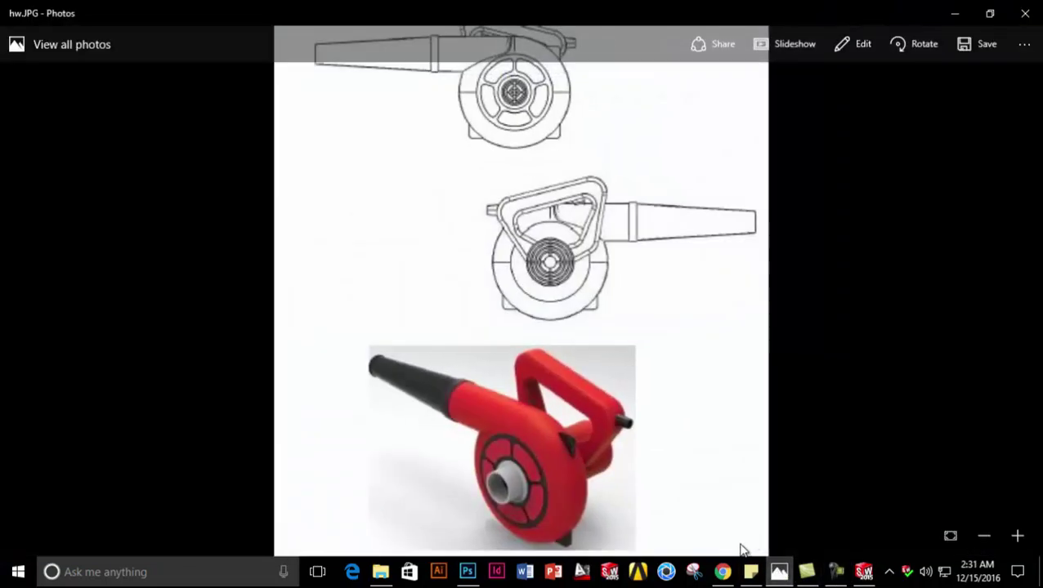
{"action": "left_click", "coordinate": [954, 13]}
{"action": "left_click", "coordinate": [47, 240]}
{"action": "left_click", "coordinate": [51, 228]}
{"action": "left_click", "coordinate": [54, 239]}
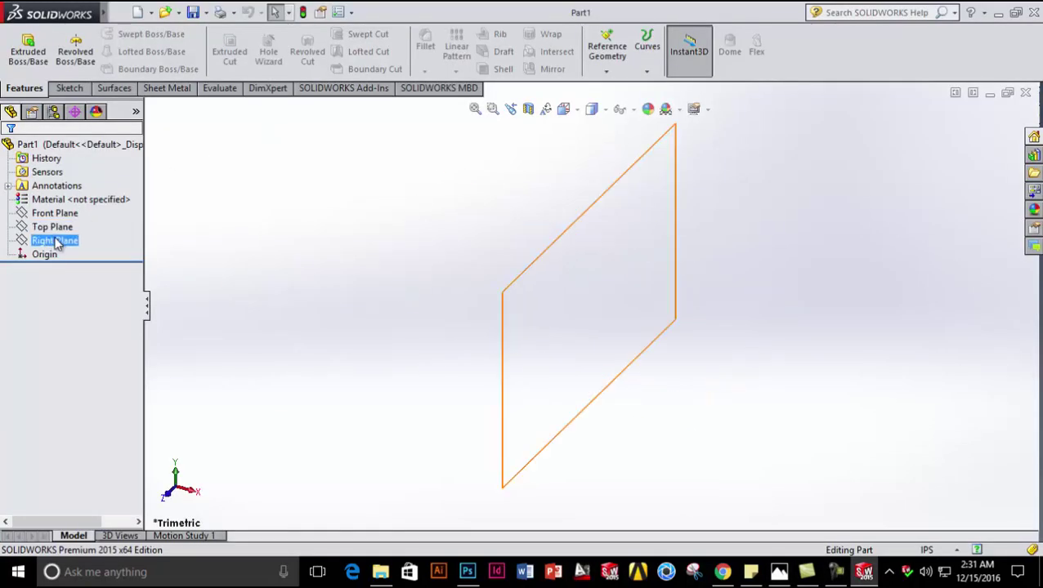
- Start a sketch on the Right Plane and draw a horizontal centreline through the origin
{"action": "right_click", "coordinate": [56, 243]}
{"action": "left_click", "coordinate": [66, 218]}
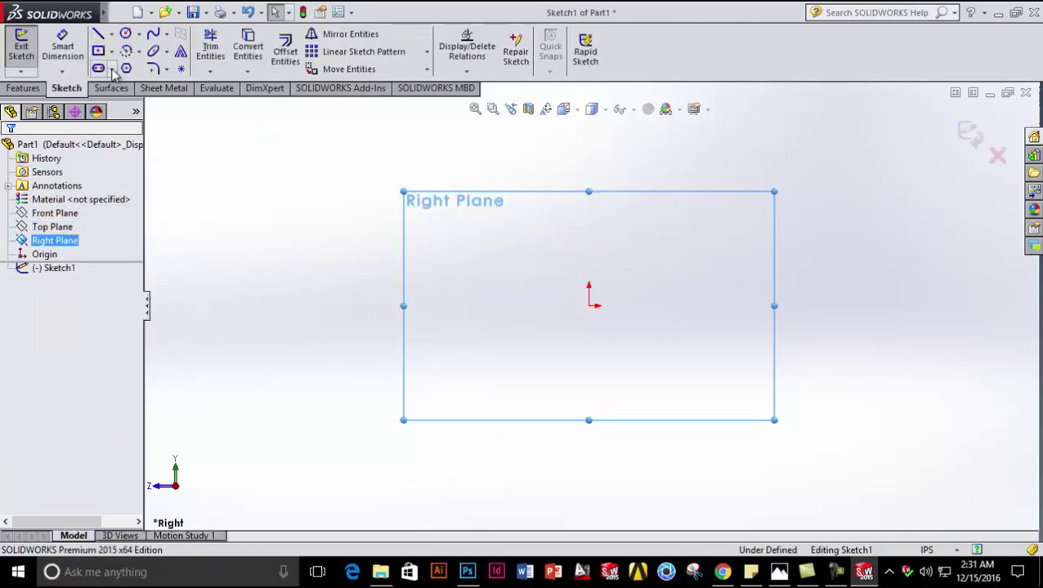
{"action": "left_click", "coordinate": [112, 36]}
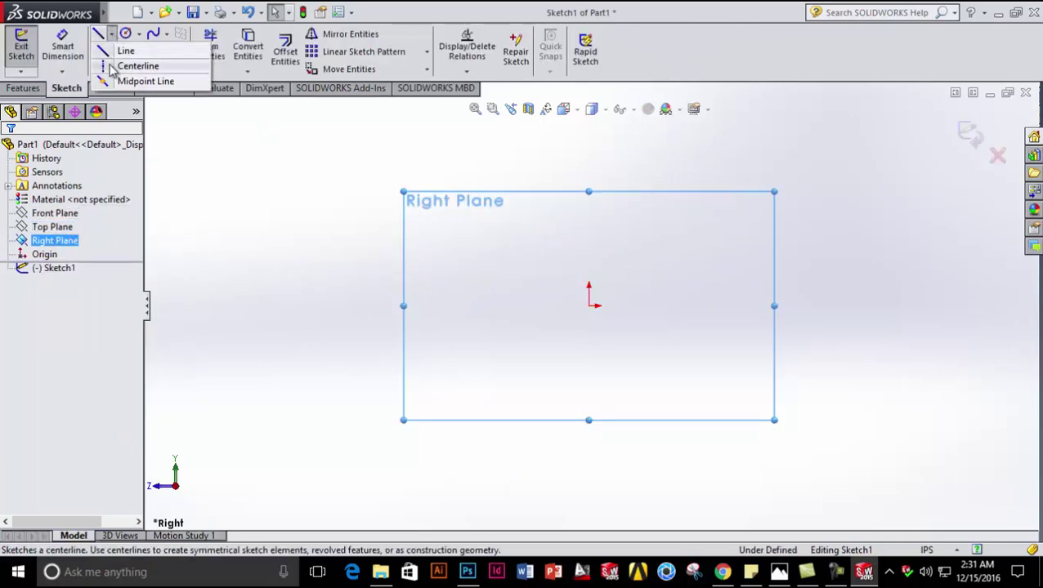
{"action": "left_click", "coordinate": [135, 66]}
{"action": "left_click", "coordinate": [529, 307]}
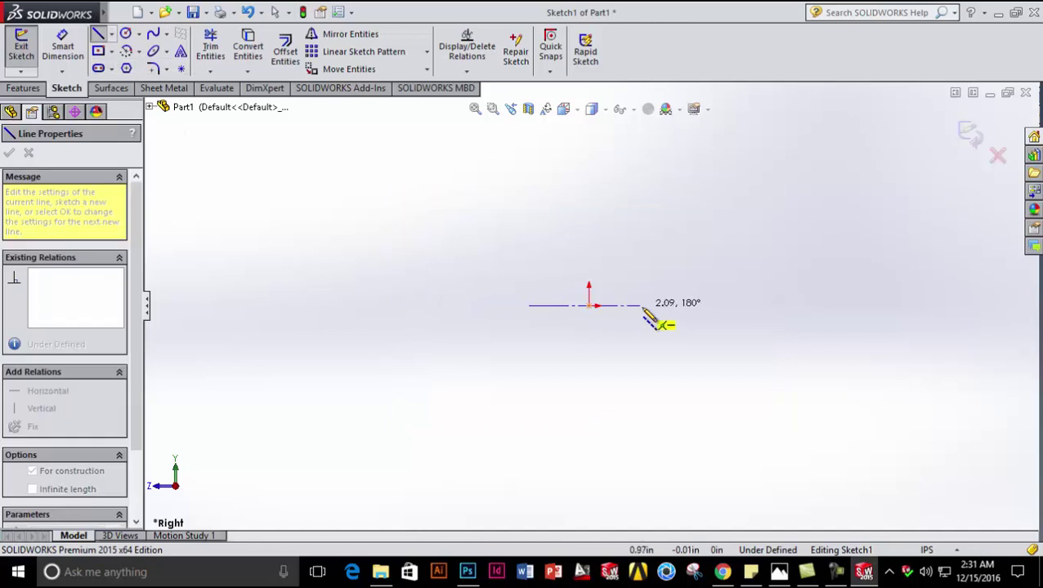
{"action": "left_click", "coordinate": [644, 307]}
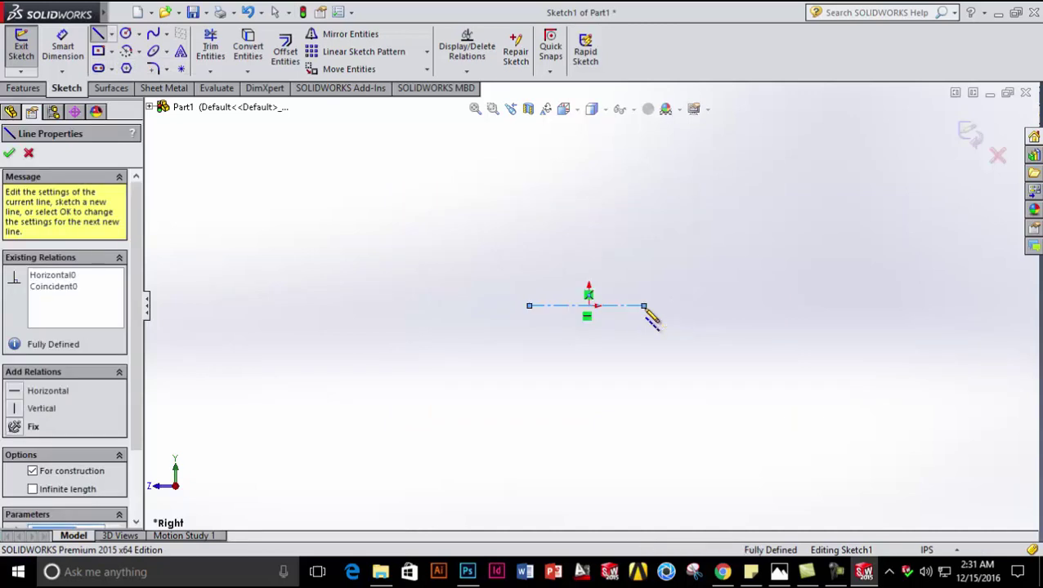
{"action": "key", "text": "Escape"}
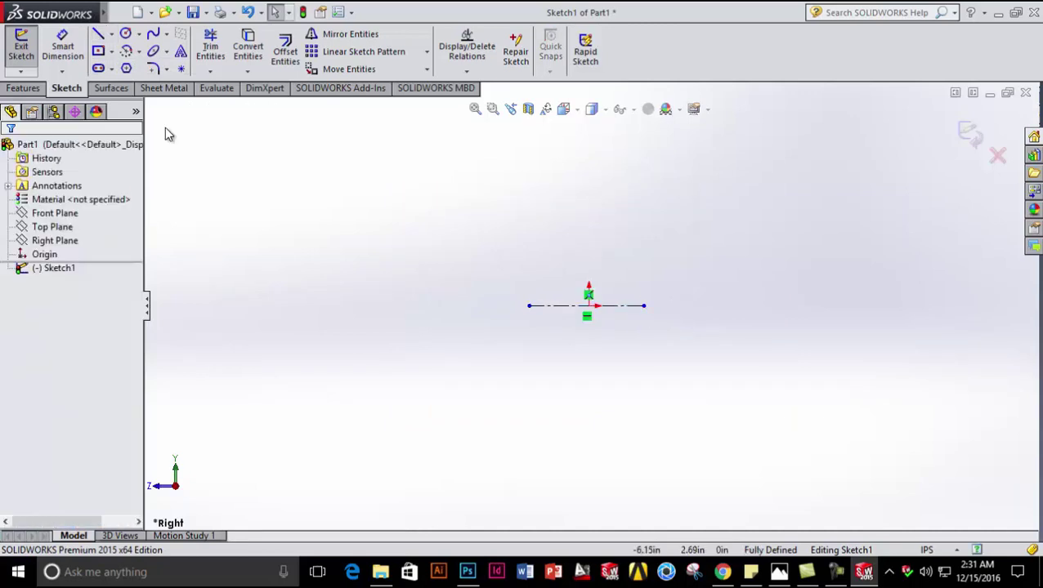
- Draw a vertical straight slot rising upward from the origin
{"action": "left_click", "coordinate": [101, 68]}
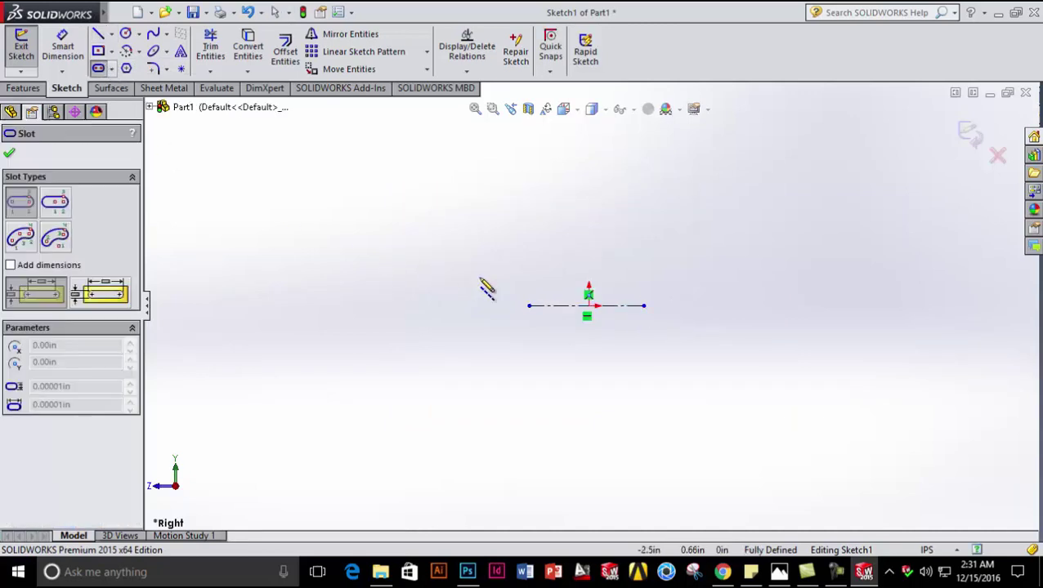
{"action": "left_click", "coordinate": [589, 307]}
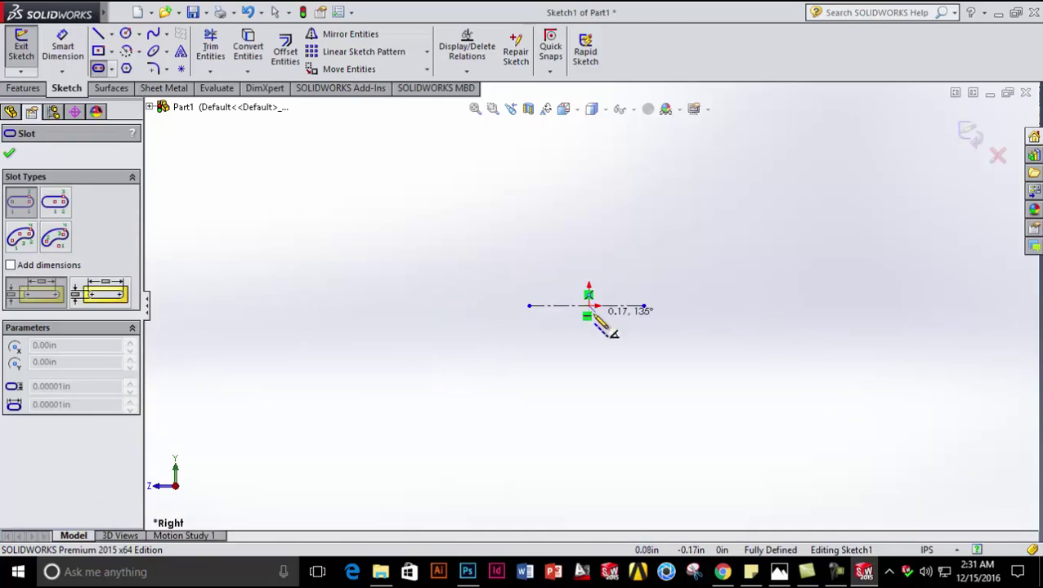
{"action": "left_click", "coordinate": [588, 231]}
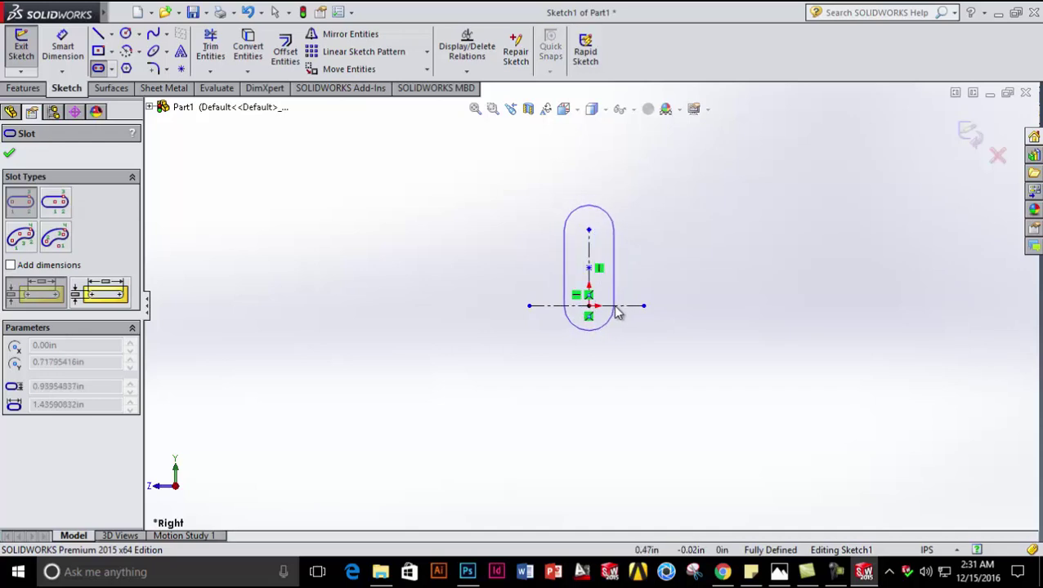
{"action": "left_click", "coordinate": [617, 319]}
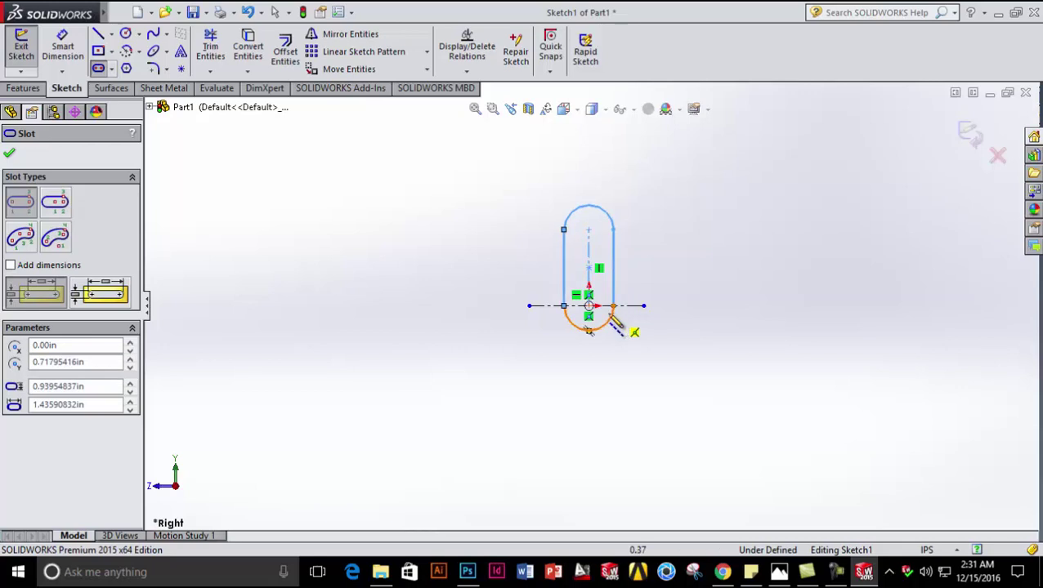
- Trim away the slot's bottom arc and the centreline ends outside the slot
{"action": "left_click", "coordinate": [220, 52]}
{"action": "mouse_move", "coordinate": [543, 301]}
{"action": "left_mouse_down"}
{"action": "mouse_move", "coordinate": [566, 335]}
{"action": "mouse_move", "coordinate": [588, 336]}
{"action": "left_mouse_up"}
{"action": "left_click", "coordinate": [553, 288]}
{"action": "left_click_drag", "start_coordinate": [632, 306], "coordinate": [633, 325]}
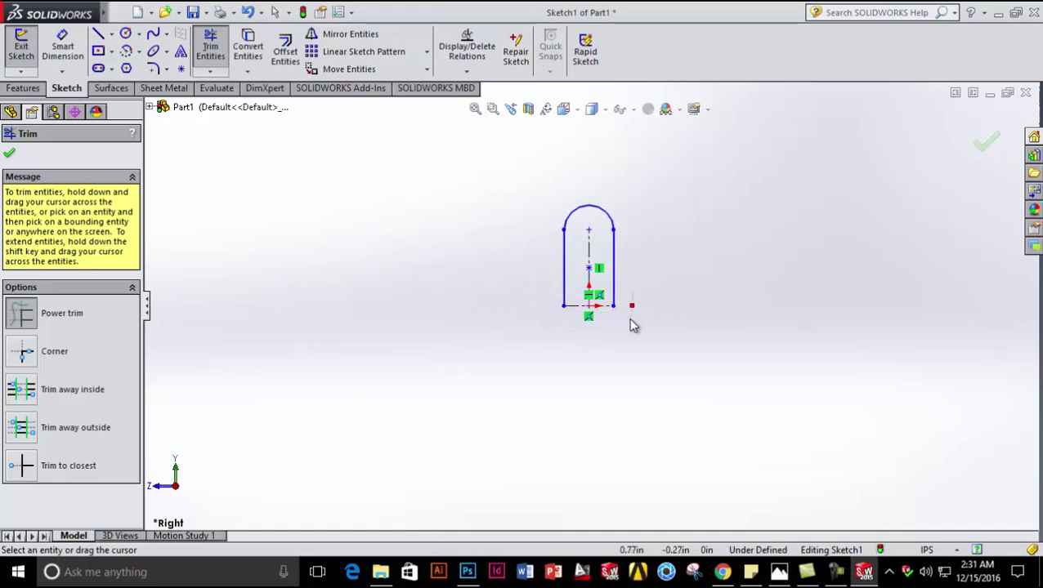
{"action": "left_click", "coordinate": [9, 153]}
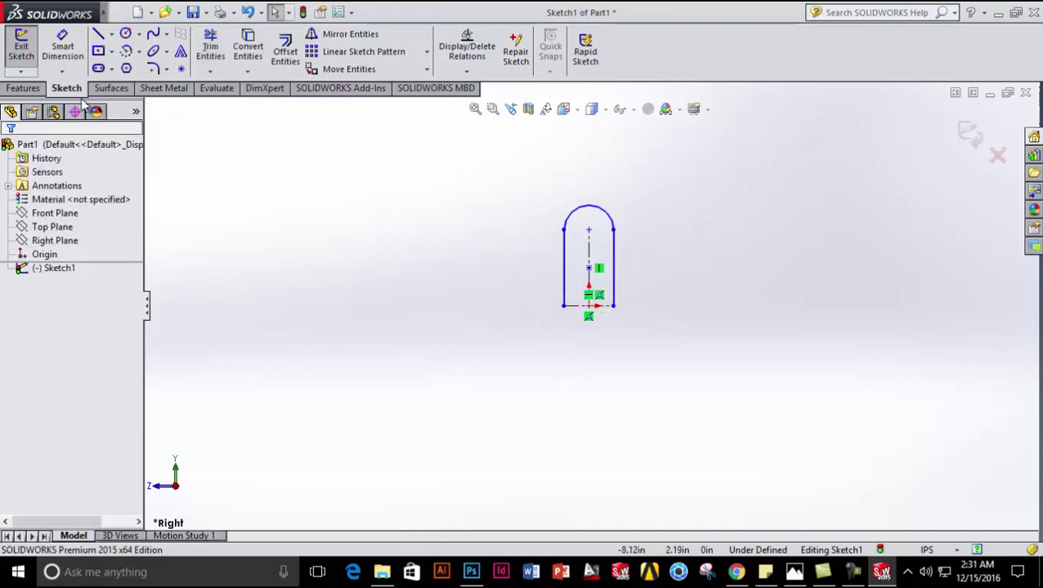
- Create a 360° revolved surface from the sketch about the horizontal centreline
{"action": "left_click", "coordinate": [104, 88]}
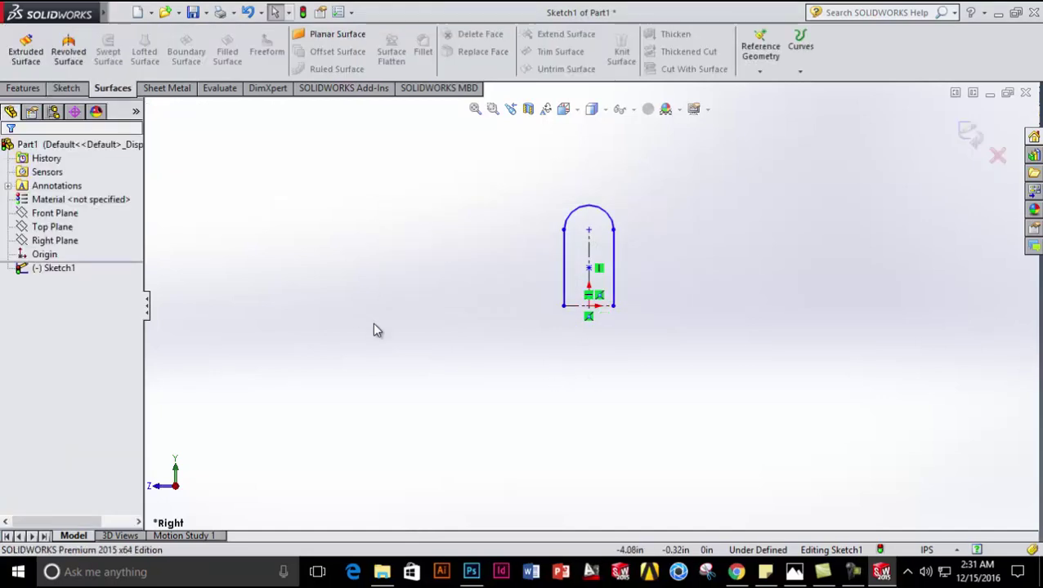
{"action": "left_click", "coordinate": [68, 51]}
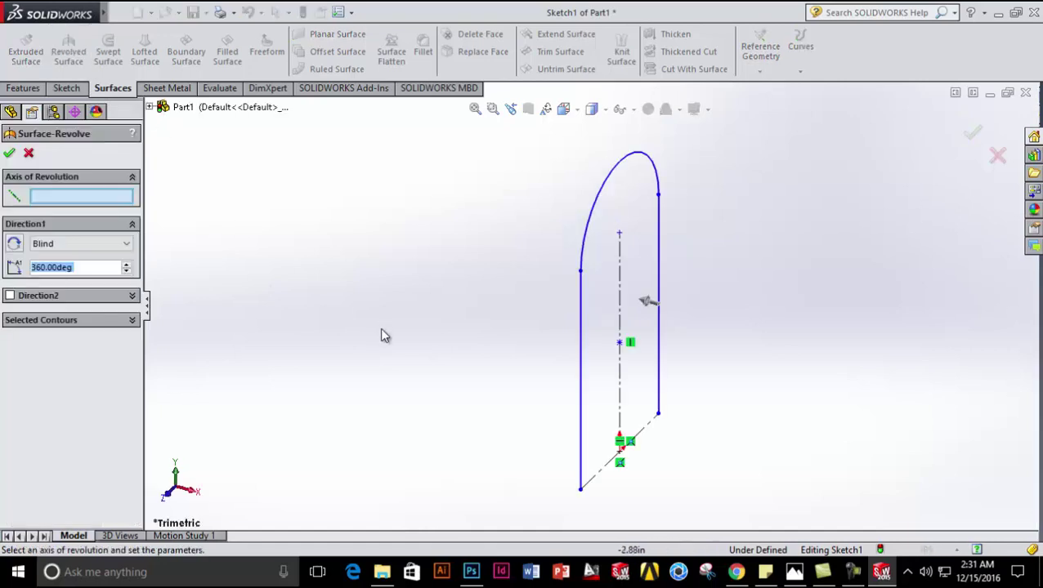
{"action": "scroll", "coordinate": [420, 416], "scroll_direction": "up", "scroll_amount": 1}
{"action": "scroll", "coordinate": [637, 394], "scroll_direction": "up", "scroll_amount": 1}
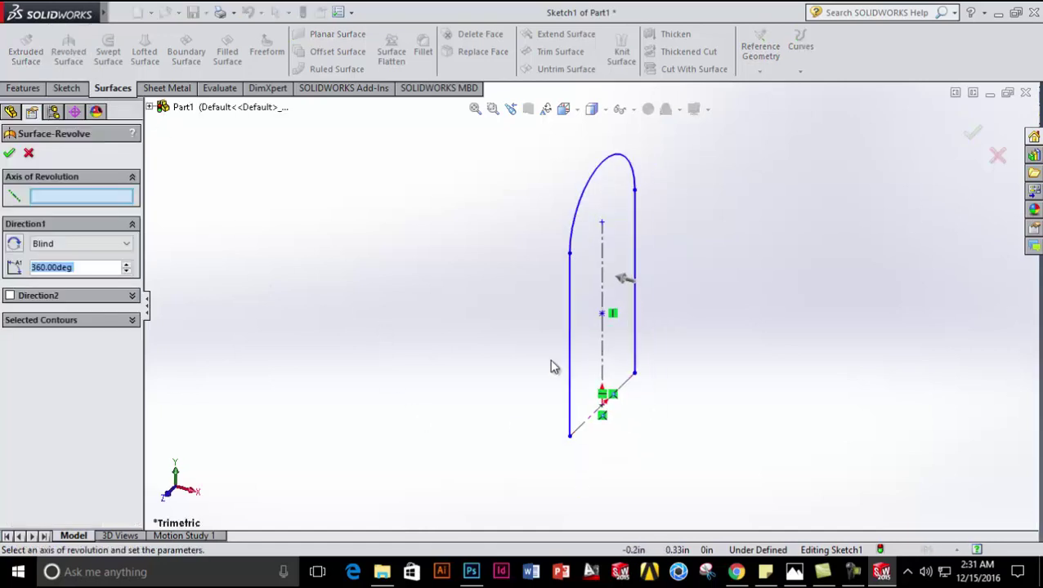
{"action": "left_click", "coordinate": [621, 389]}
{"action": "left_click", "coordinate": [8, 154]}
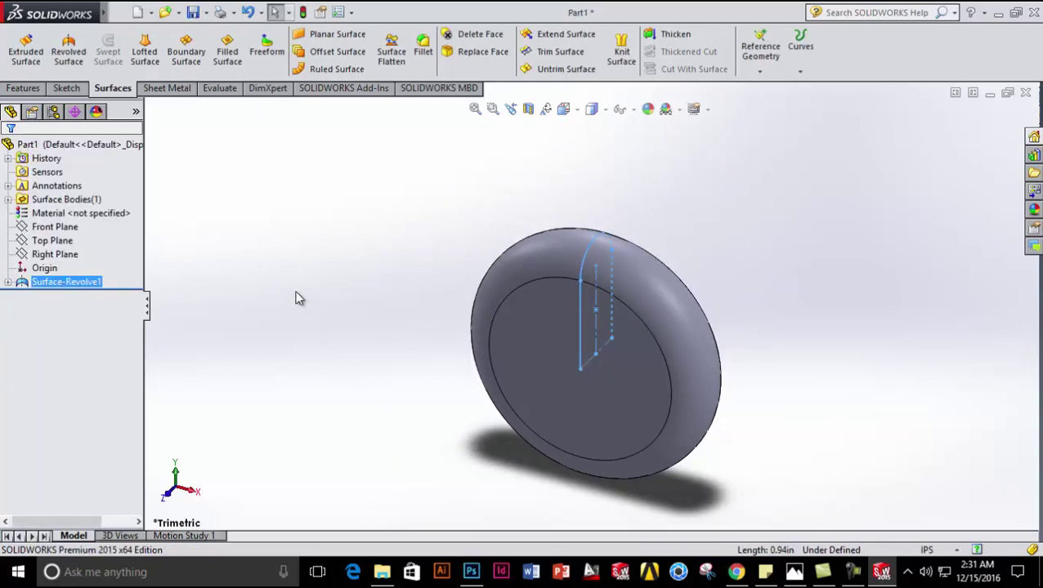
- Compare the disc with the reference image, preview a section view, then cancel it
{"action": "mouse_move", "coordinate": [737, 577]}
{"action": "left_click", "coordinate": [794, 572]}
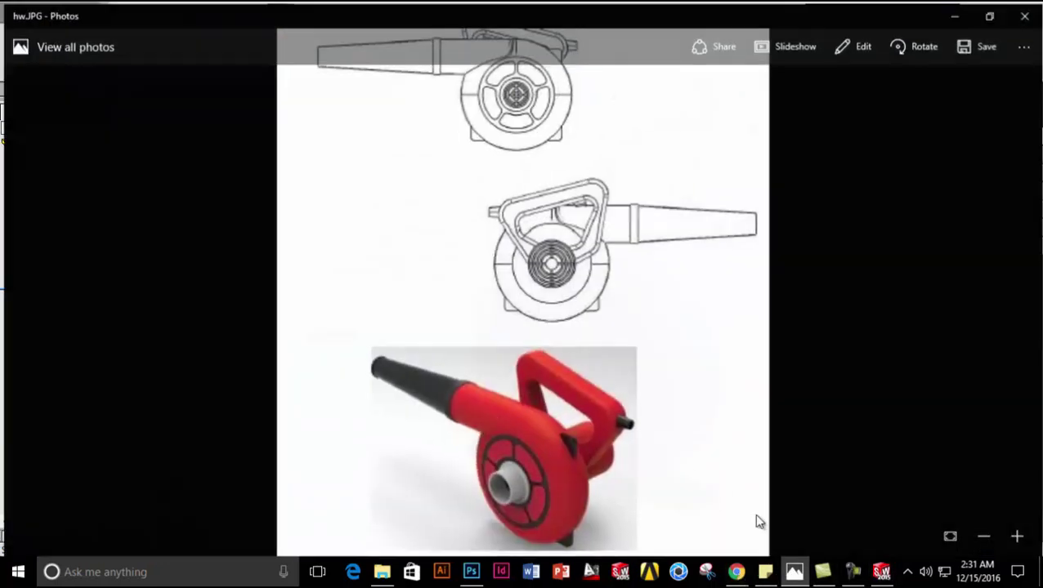
{"action": "left_click", "coordinate": [961, 9]}
{"action": "middle_click_drag", "start_coordinate": [762, 309], "coordinate": [724, 231]}
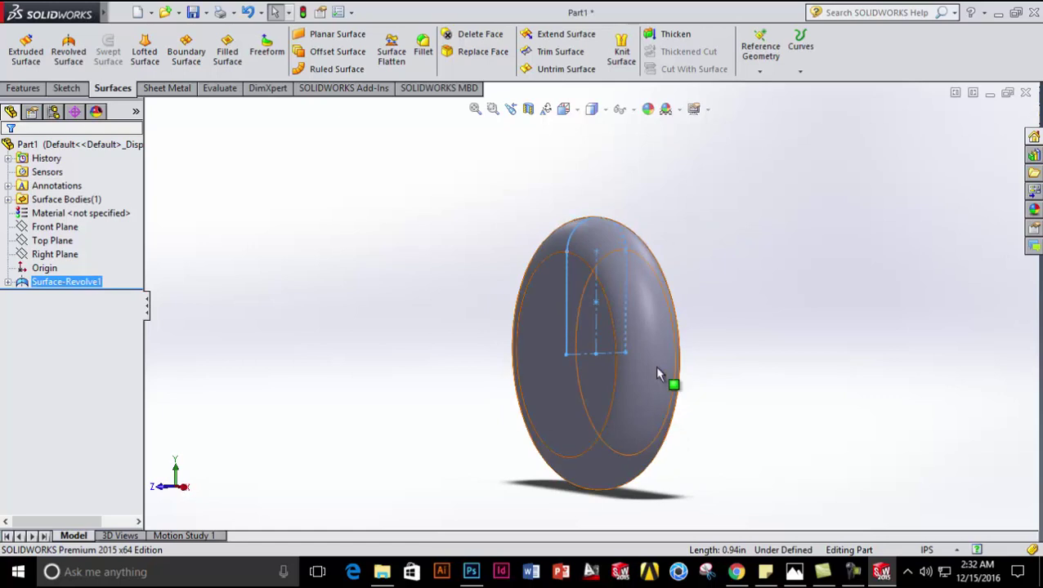
{"action": "left_click", "coordinate": [527, 109]}
{"action": "middle_click_drag", "start_coordinate": [517, 313], "coordinate": [551, 275]}
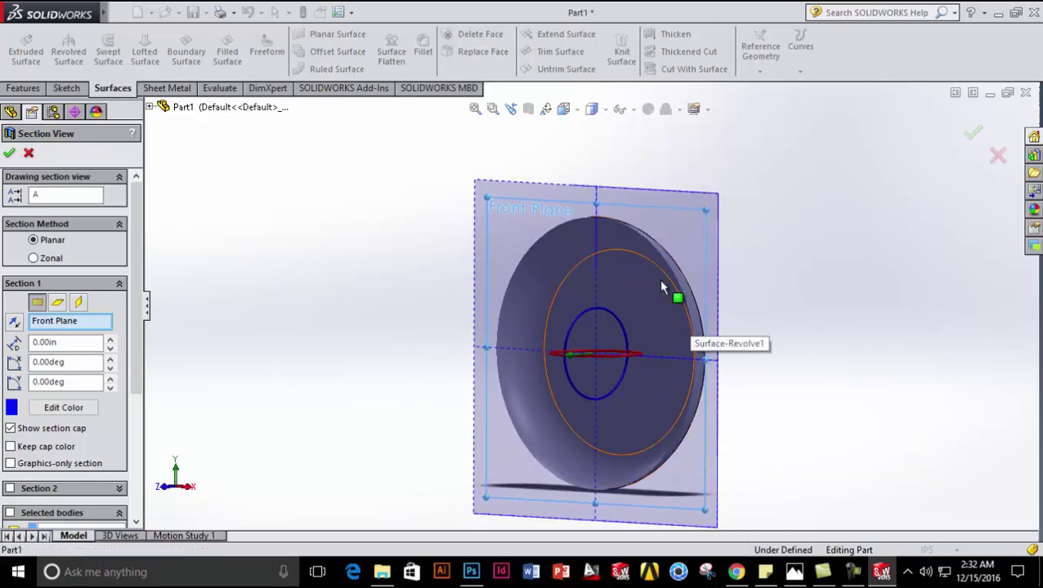
{"action": "left_click", "coordinate": [28, 154]}
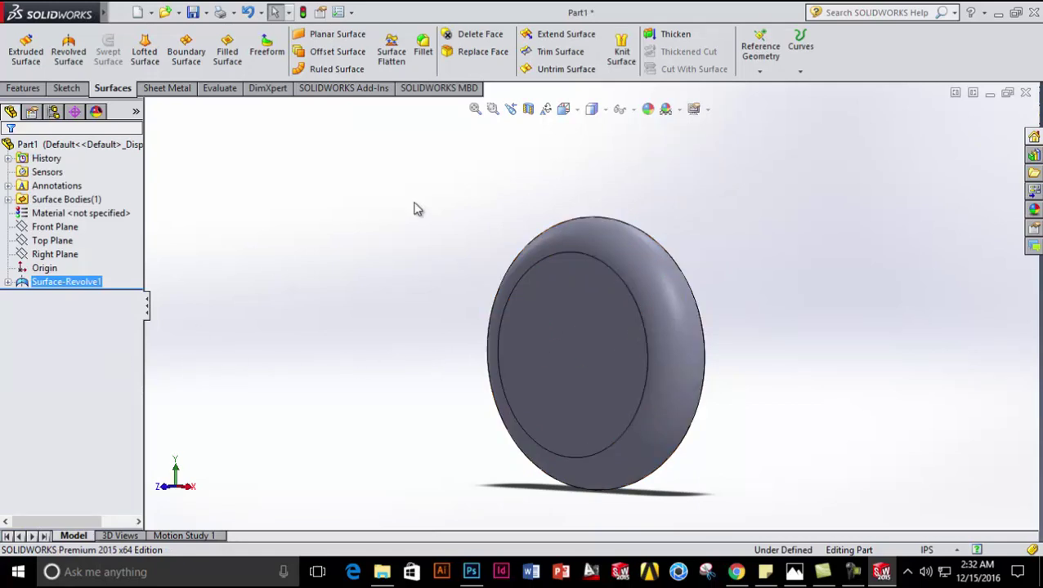
- Create Plane1 offset 1.90in from the Right Plane, flipped to the other side
{"action": "left_click", "coordinate": [760, 47]}
{"action": "left_click", "coordinate": [761, 86]}
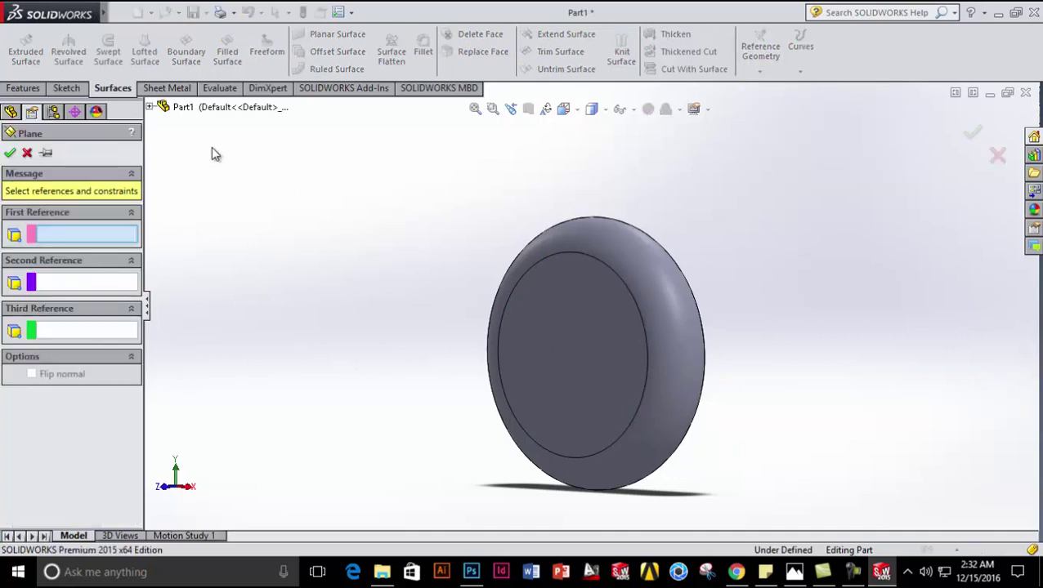
{"action": "left_click", "coordinate": [198, 107]}
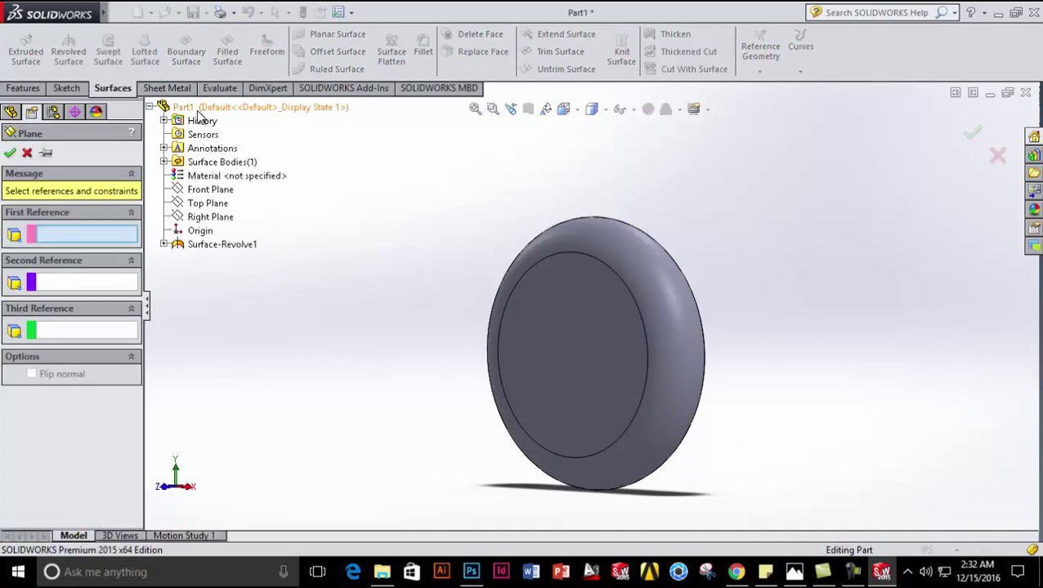
{"action": "left_click", "coordinate": [209, 217]}
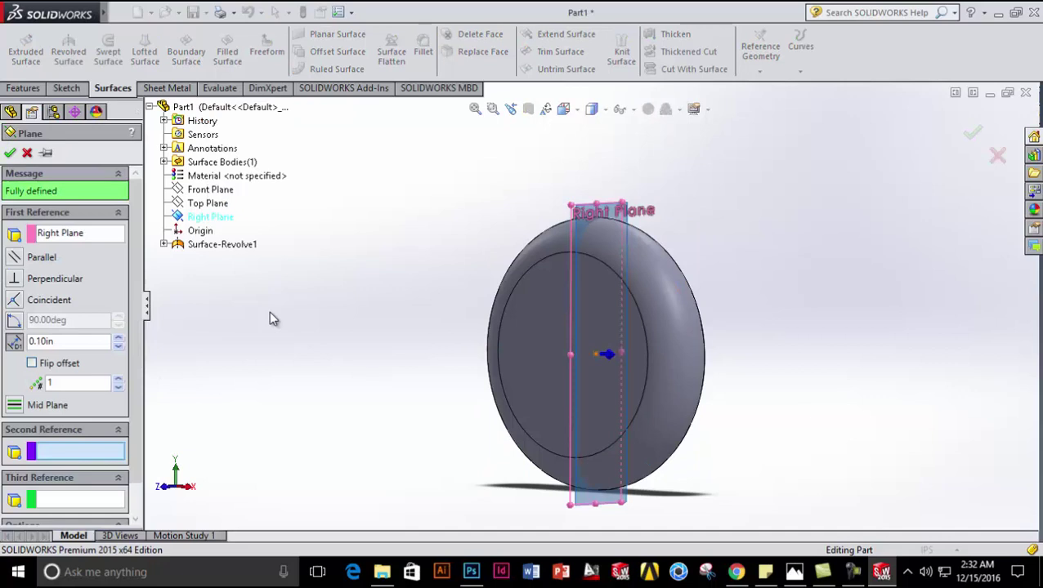
{"action": "left_click", "coordinate": [43, 364]}
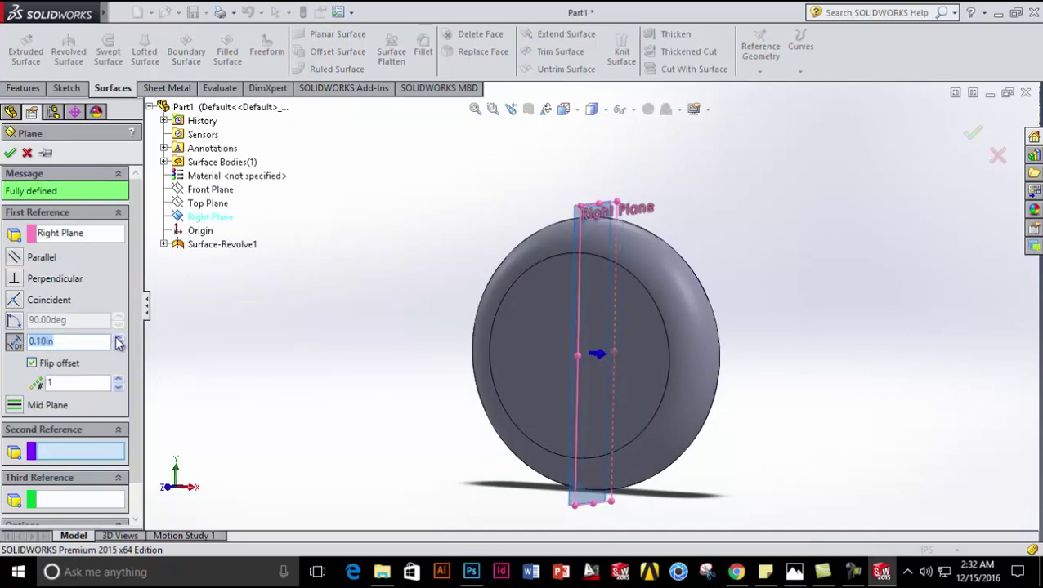
{"action": "left_click", "coordinate": [117, 339]}
{"action": "left_click", "coordinate": [117, 339]}
{"action": "left_click", "coordinate": [117, 339]}
{"action": "left_click_drag", "start_coordinate": [117, 339], "coordinate": [117, 340]}
{"action": "mouse_move", "coordinate": [184, 349]}
{"action": "middle_mouse_down"}
{"action": "mouse_move", "coordinate": [214, 353]}
{"action": "mouse_move", "coordinate": [195, 319]}
{"action": "mouse_move", "coordinate": [196, 345]}
{"action": "middle_mouse_up"}
{"action": "left_click", "coordinate": [9, 153]}
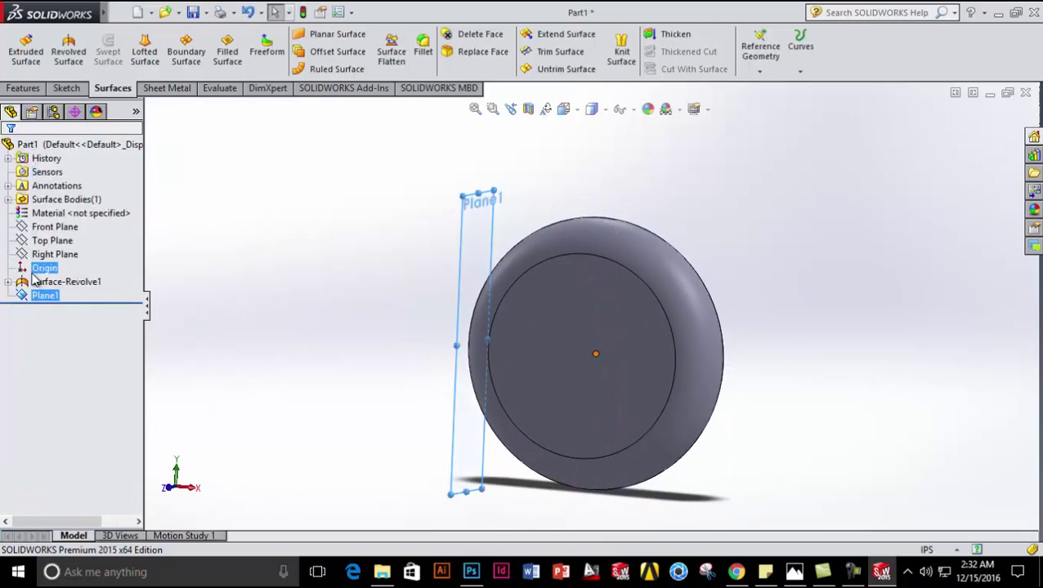
- Turn the view normal to Plane1
{"action": "right_click", "coordinate": [42, 295]}
{"action": "left_click", "coordinate": [106, 268]}
{"action": "middle_click_drag", "start_coordinate": [270, 350], "coordinate": [247, 358]}
{"action": "right_click", "coordinate": [56, 298]}
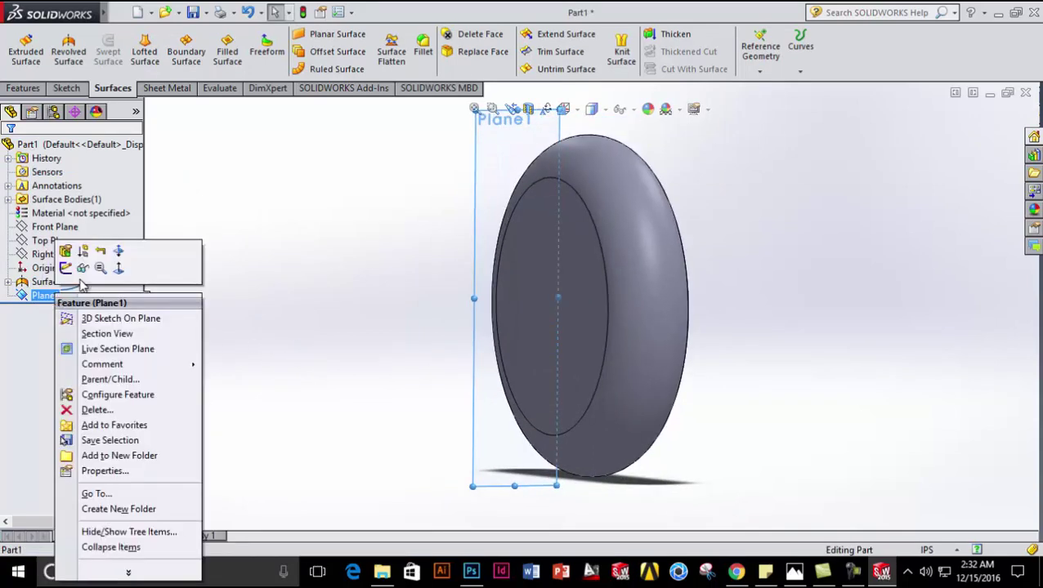
{"action": "left_click", "coordinate": [98, 269]}
{"action": "right_click", "coordinate": [59, 295]}
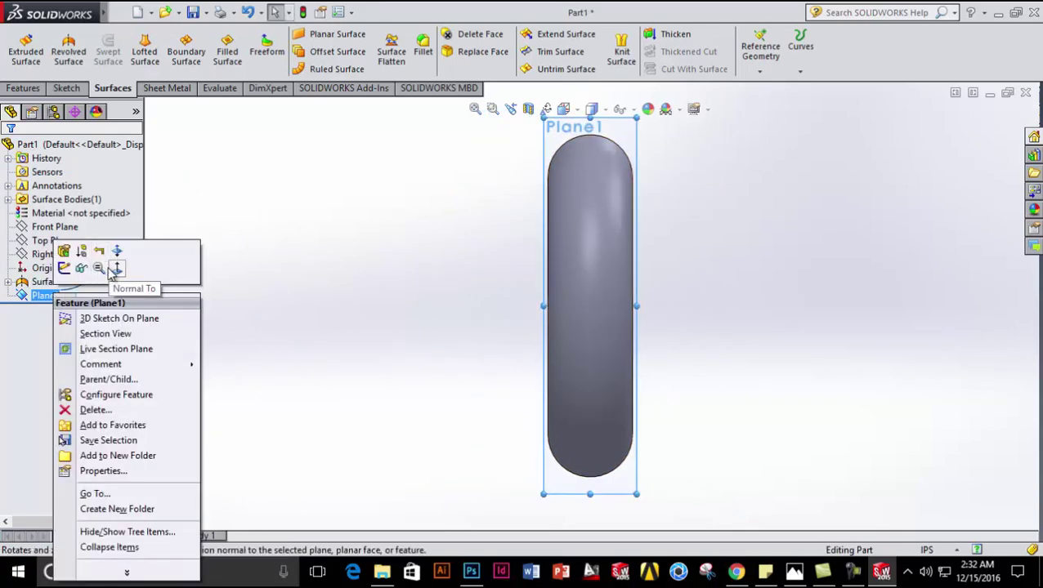
{"action": "left_click", "coordinate": [97, 269]}
- Sketch a small circle near the top of Plane1
{"action": "left_click", "coordinate": [67, 88]}
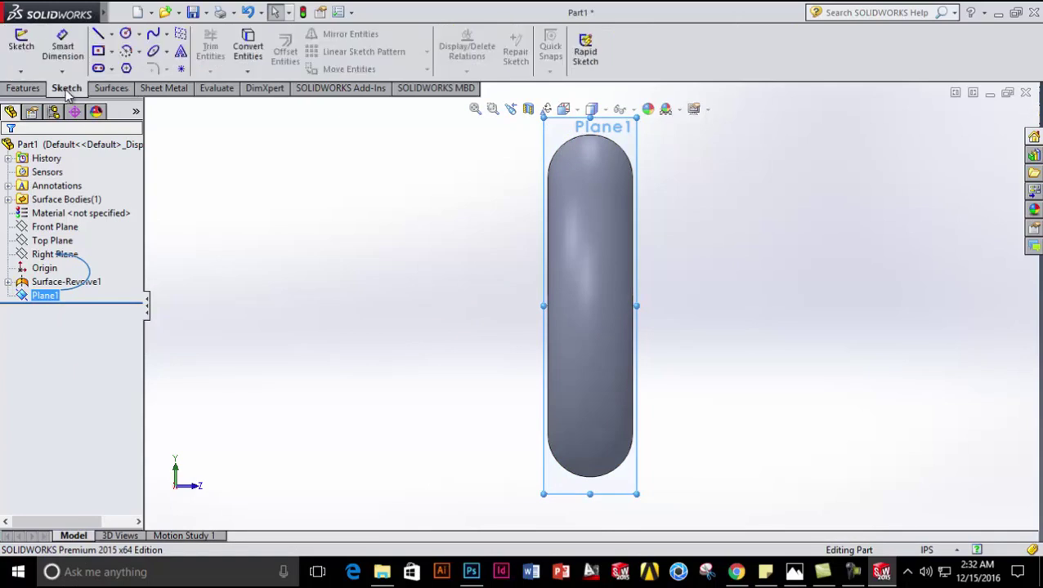
{"action": "left_click", "coordinate": [125, 34]}
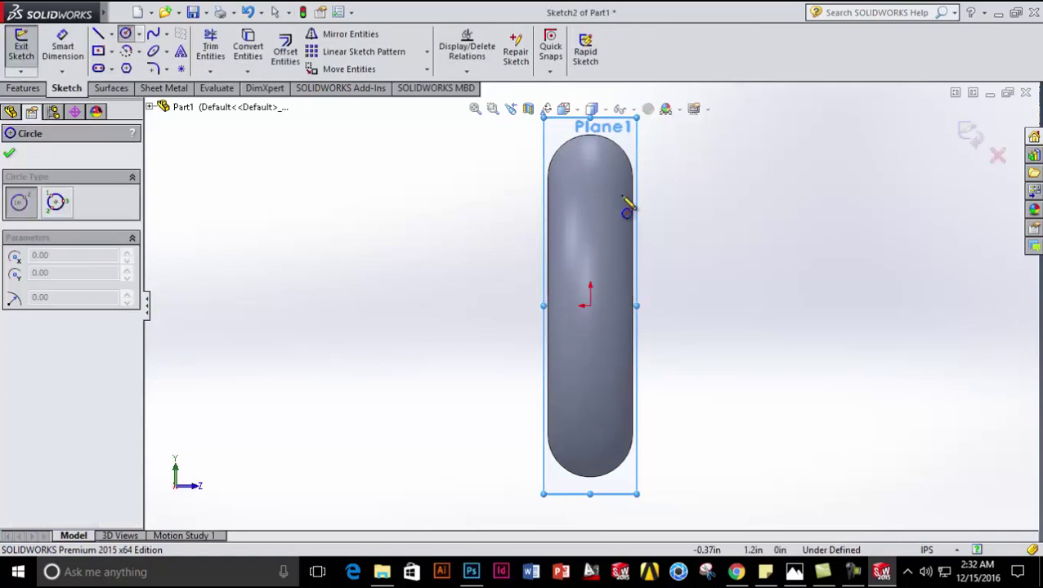
{"action": "left_click", "coordinate": [590, 172]}
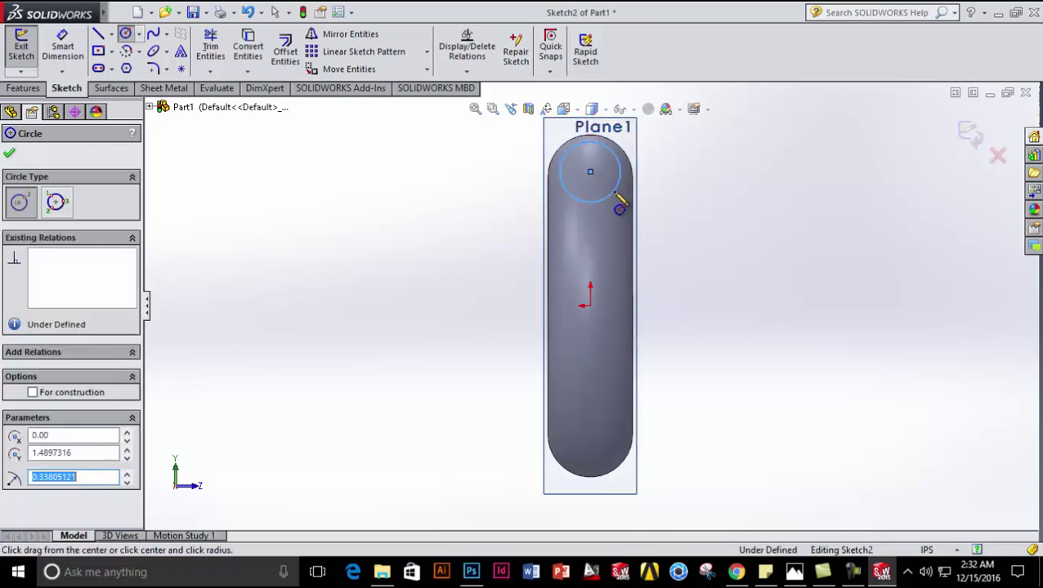
{"action": "left_click", "coordinate": [620, 200]}
{"action": "key", "text": "Escape"}
{"action": "mouse_move", "coordinate": [447, 394]}
{"action": "middle_mouse_down"}
{"action": "mouse_move", "coordinate": [412, 384]}
{"action": "mouse_move", "coordinate": [351, 405]}
{"action": "middle_mouse_up"}
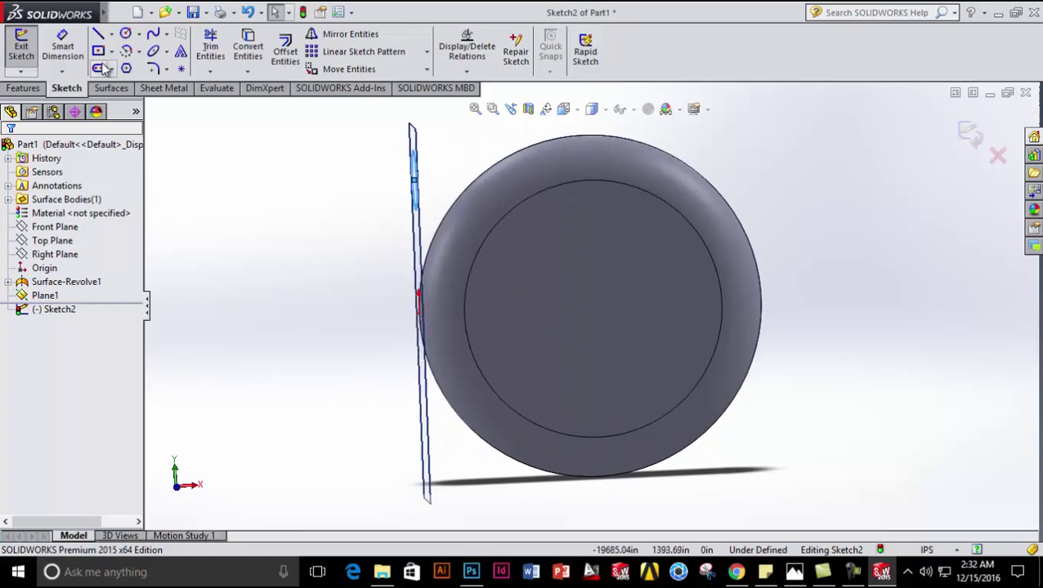
- Extrude the circle as a surface Up To Surface-Revolve1, then compare with the reference picture
{"action": "left_click", "coordinate": [111, 88]}
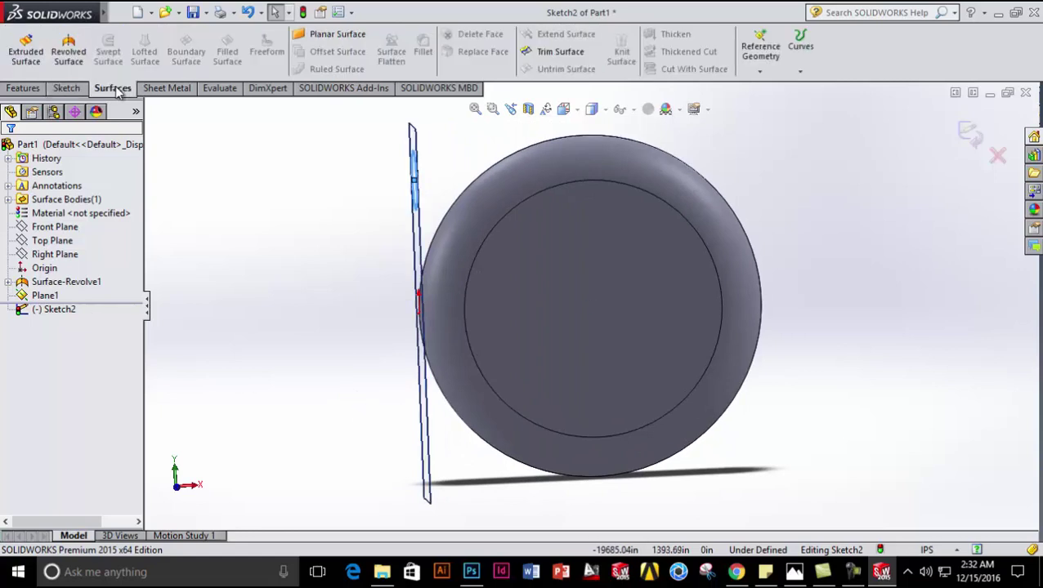
{"action": "left_click", "coordinate": [30, 57]}
{"action": "middle_click_drag", "start_coordinate": [317, 282], "coordinate": [281, 253]}
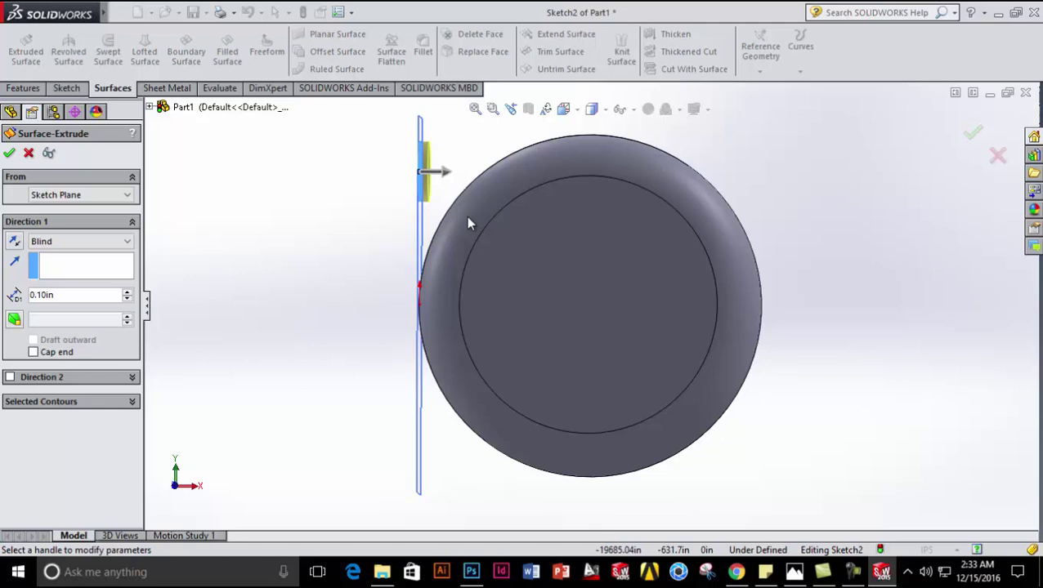
{"action": "left_click", "coordinate": [106, 245]}
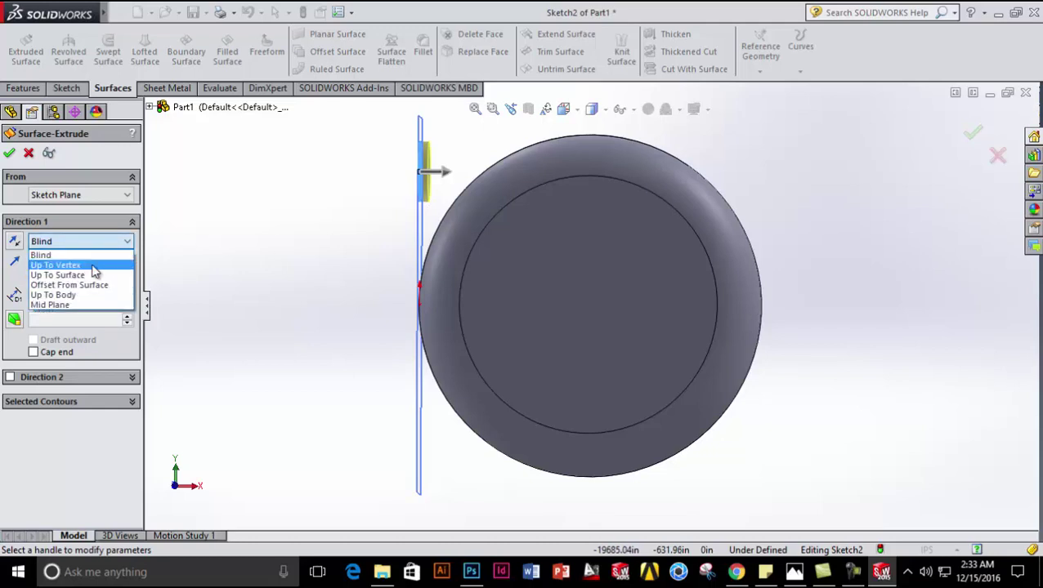
{"action": "left_click", "coordinate": [90, 275]}
{"action": "left_click", "coordinate": [491, 210]}
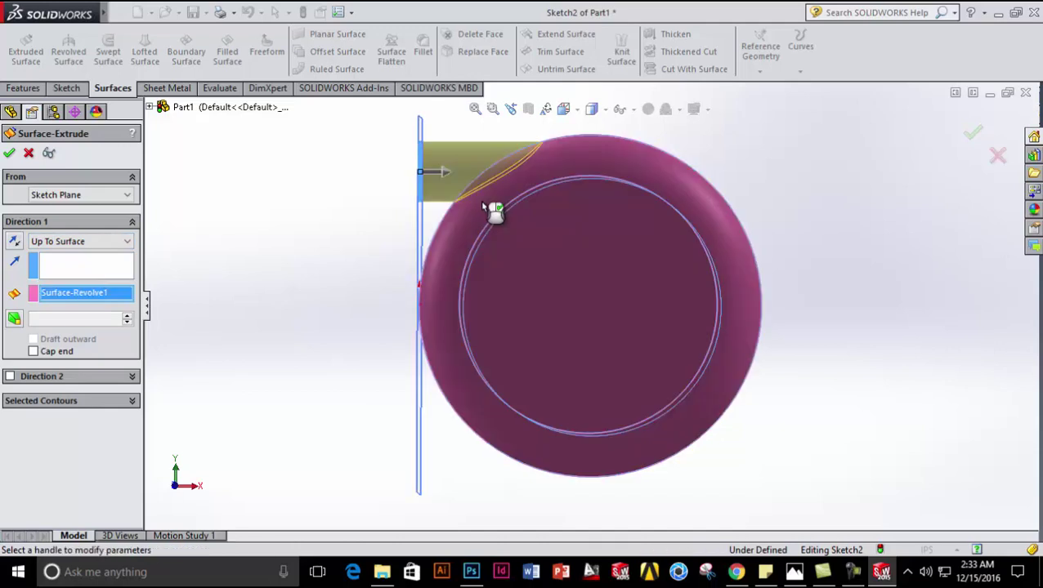
{"action": "left_click", "coordinate": [10, 154]}
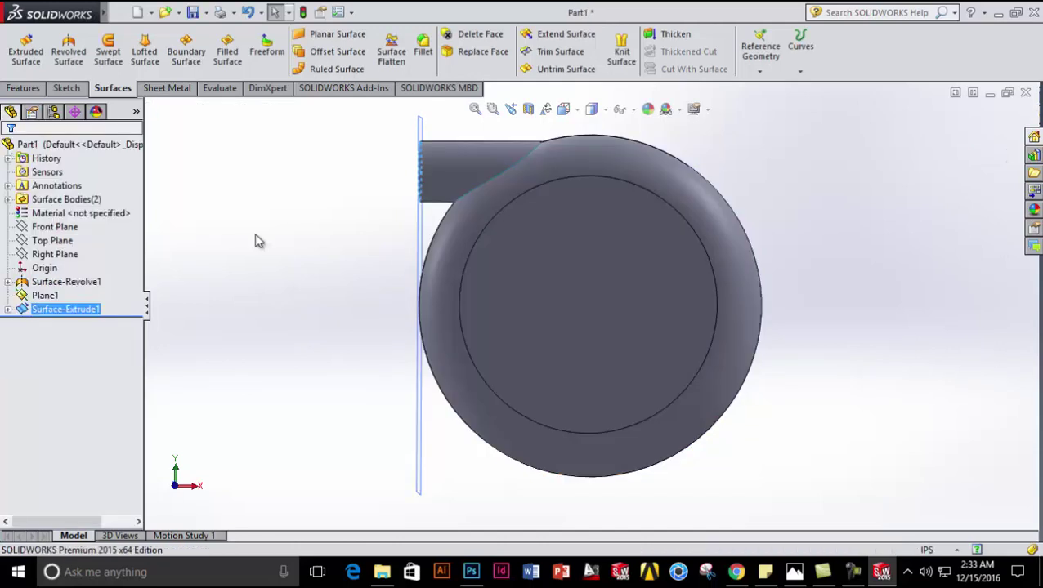
{"action": "mouse_move", "coordinate": [290, 245]}
{"action": "middle_mouse_down"}
{"action": "mouse_move", "coordinate": [309, 247]}
{"action": "mouse_move", "coordinate": [279, 242]}
{"action": "middle_mouse_up"}
{"action": "middle_click_drag", "start_coordinate": [351, 302], "coordinate": [352, 368]}
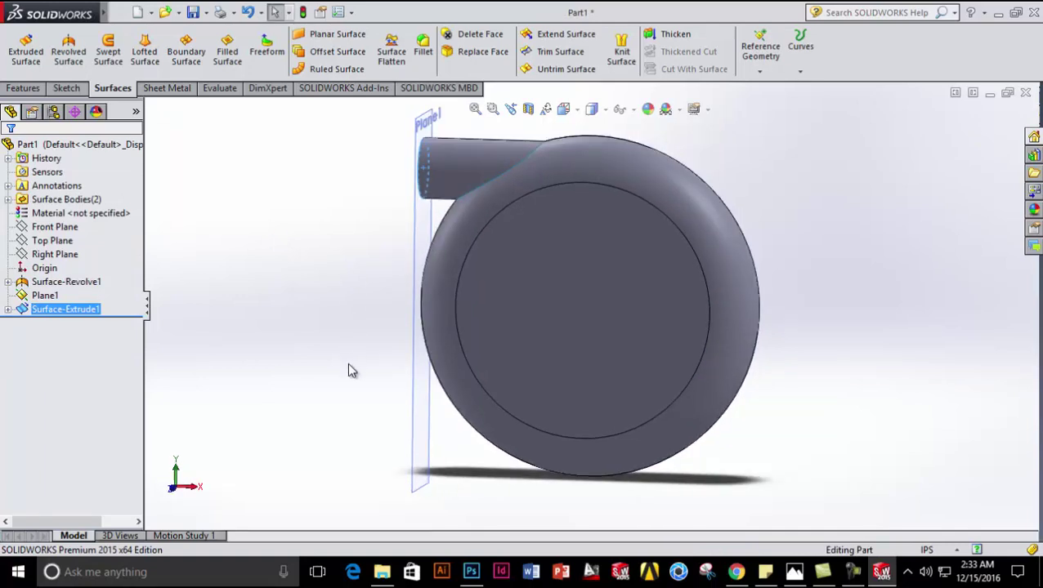
{"action": "left_click", "coordinate": [786, 572]}
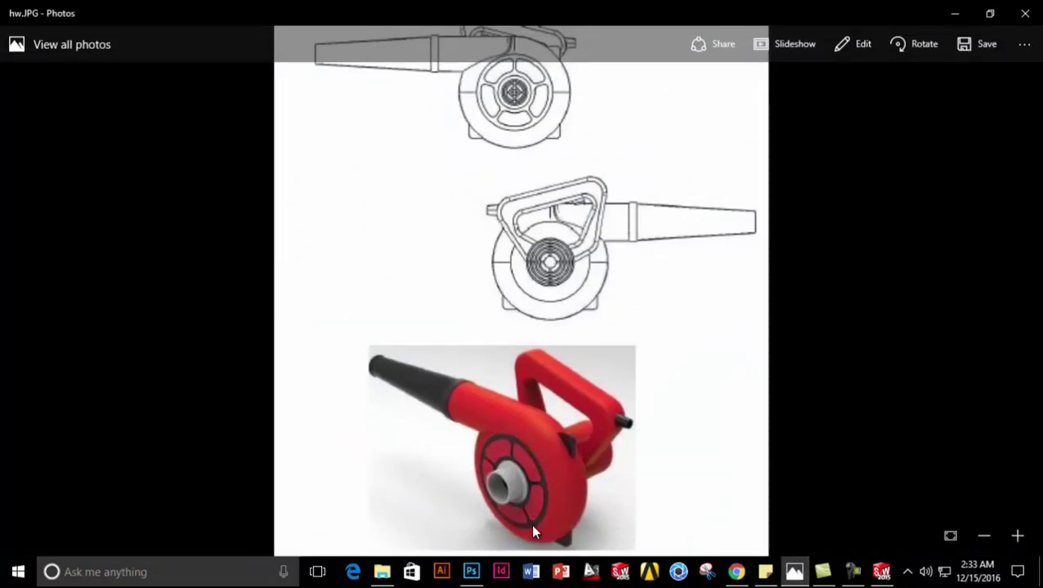
{"action": "left_click", "coordinate": [955, 13]}
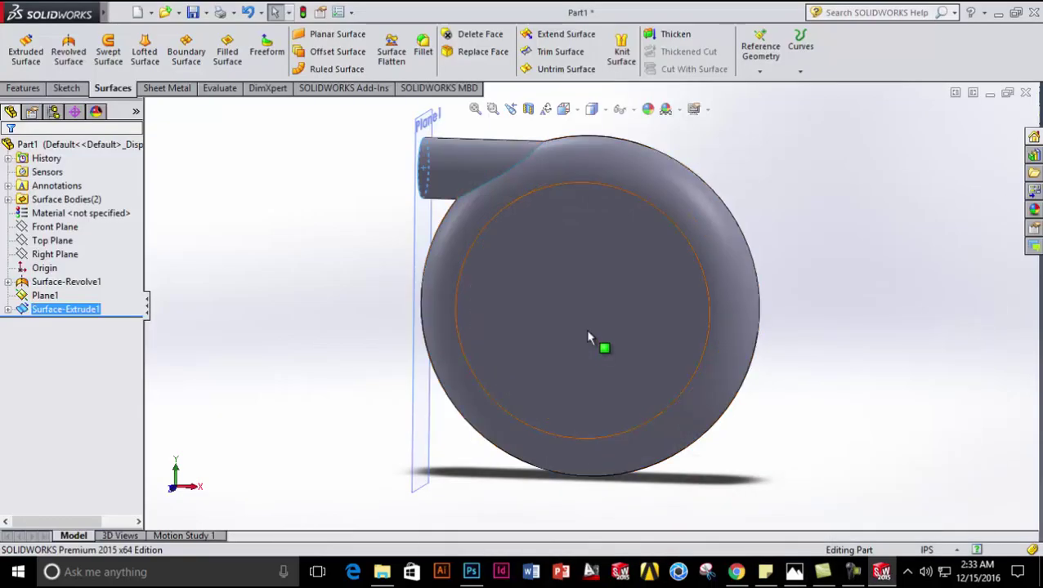
- Sketch a hub circle at the origin on the housing face plus a 0.10in offset circle
{"action": "right_click", "coordinate": [587, 331]}
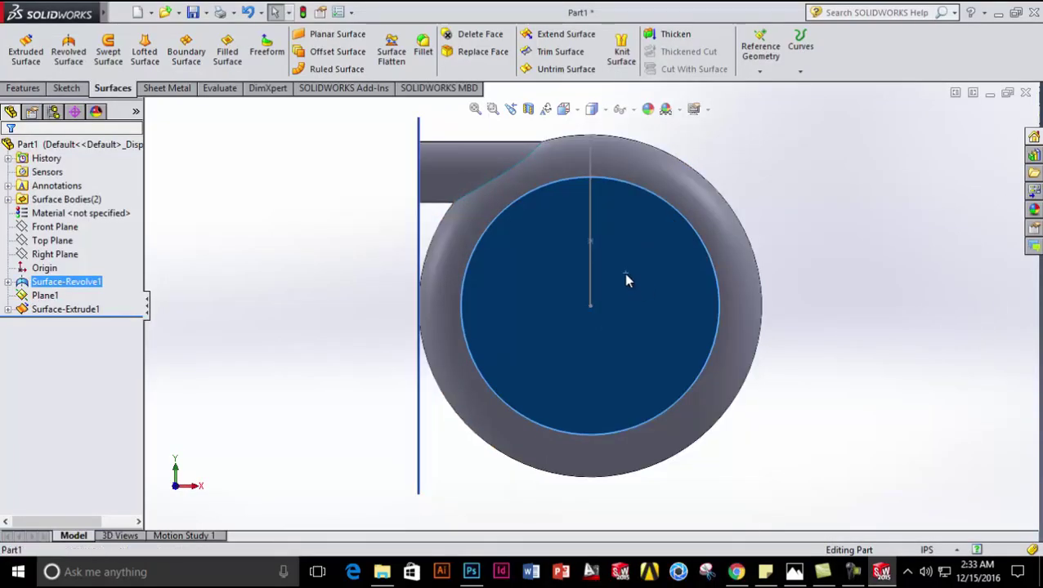
{"action": "right_click", "coordinate": [625, 235]}
{"action": "left_click", "coordinate": [658, 218]}
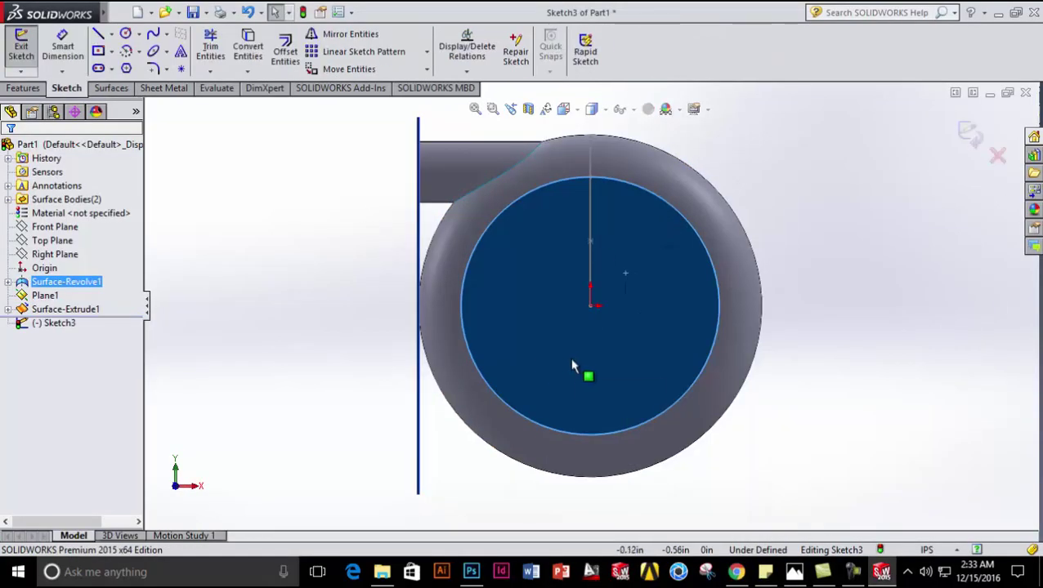
{"action": "left_click", "coordinate": [126, 35]}
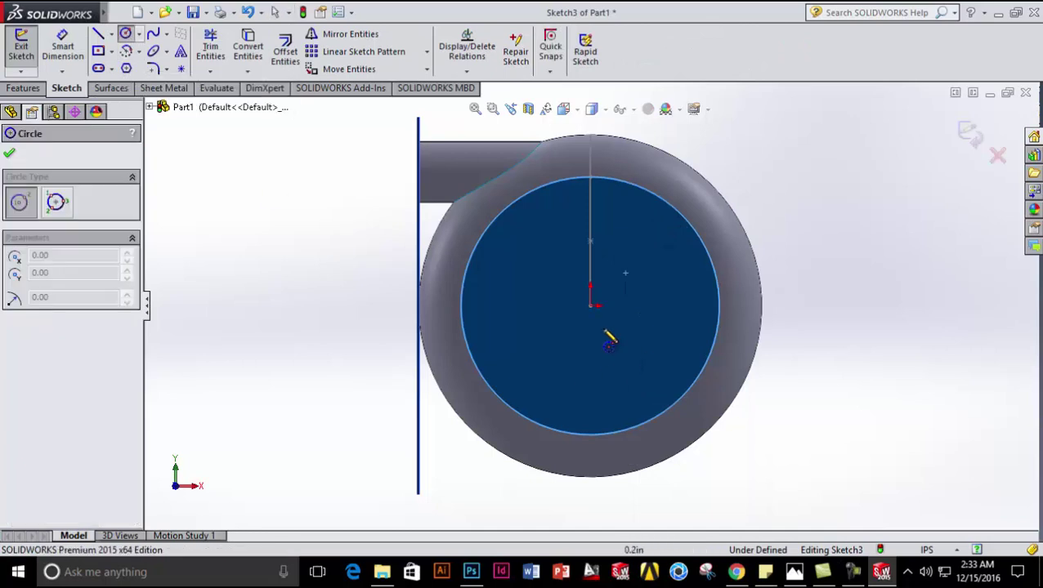
{"action": "left_click", "coordinate": [590, 307]}
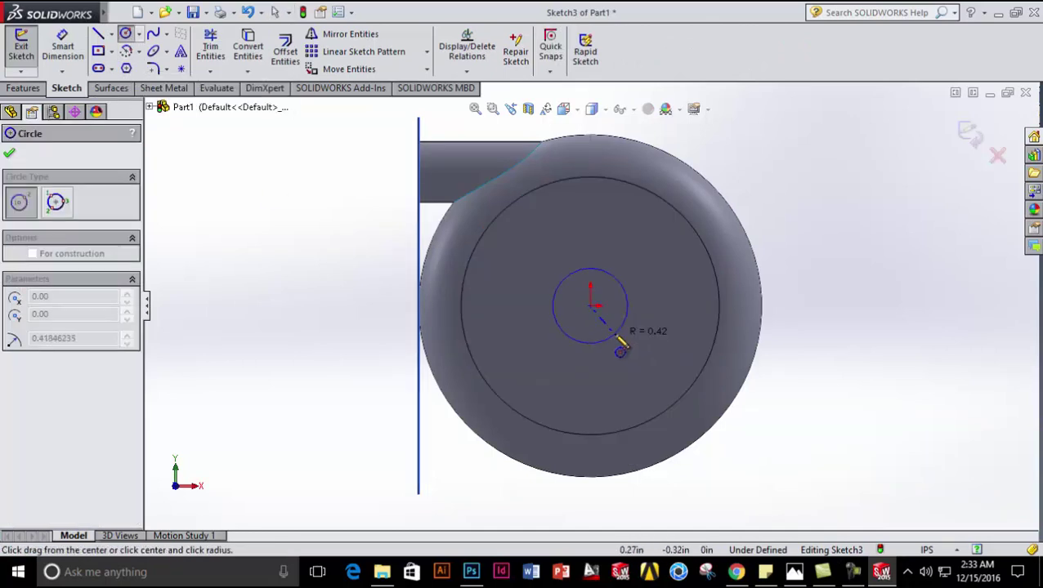
{"action": "left_click", "coordinate": [628, 335]}
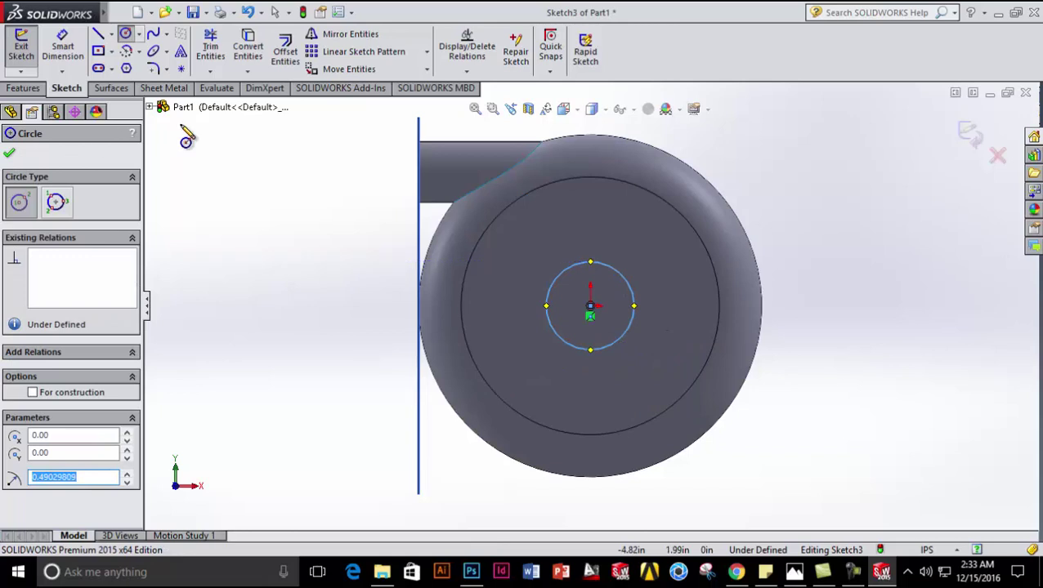
{"action": "left_click", "coordinate": [285, 49]}
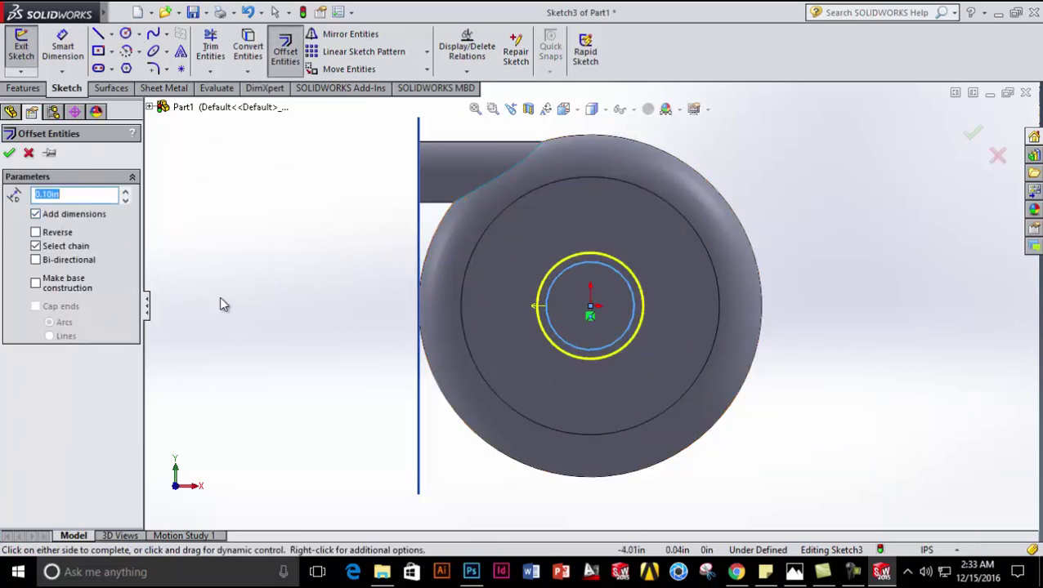
{"action": "left_click", "coordinate": [9, 153]}
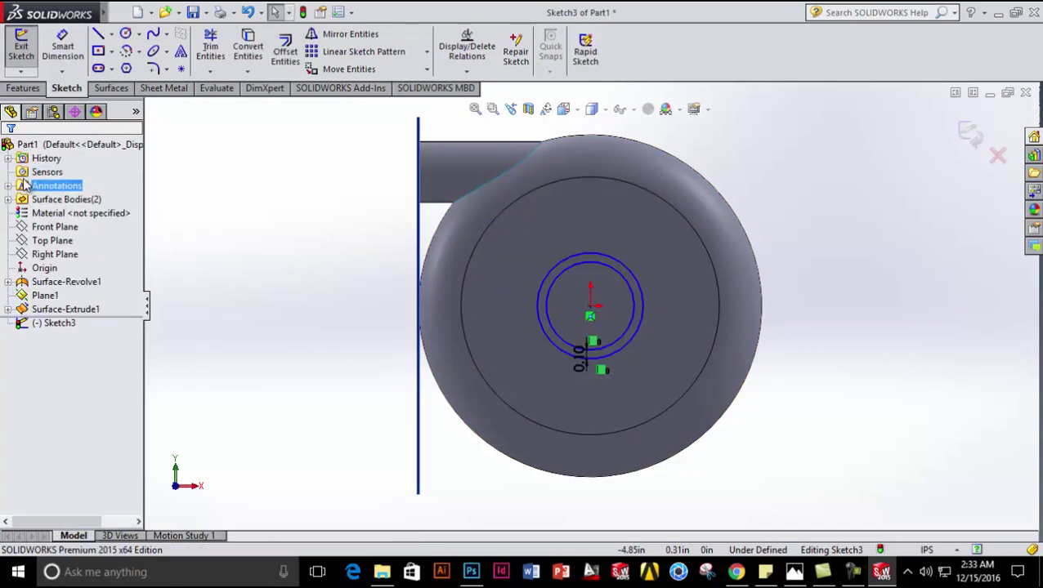
- Extrude the ring sketch as a 0.60in-deep boss
{"action": "left_click", "coordinate": [24, 87]}
{"action": "left_click", "coordinate": [28, 47]}
{"action": "middle_click_drag", "start_coordinate": [328, 308], "coordinate": [301, 235]}
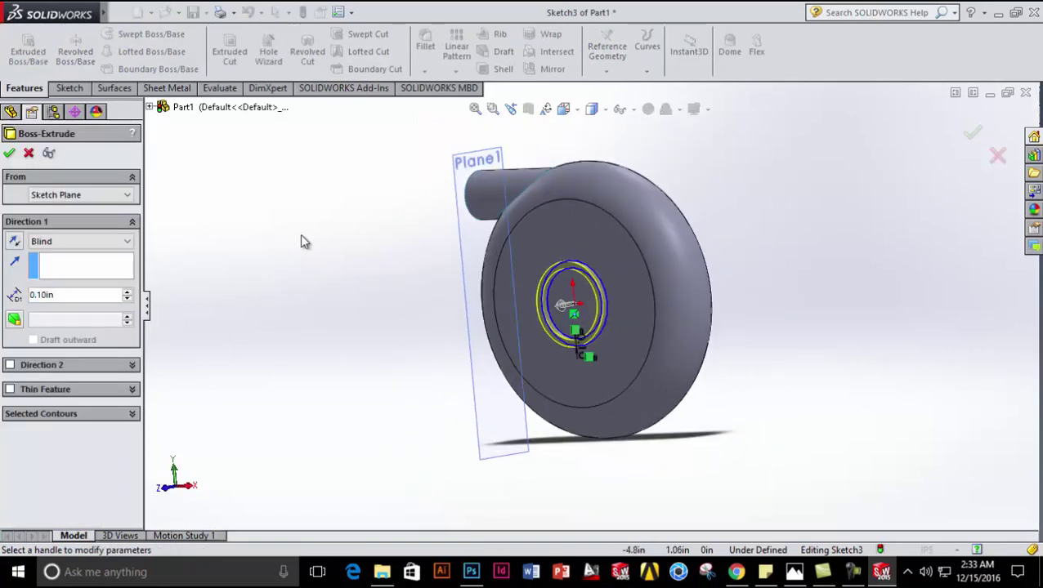
{"action": "scroll", "coordinate": [564, 315], "scroll_direction": "down", "scroll_amount": 2}
{"action": "left_click_drag", "start_coordinate": [560, 314], "coordinate": [821, 389]}
{"action": "middle_click_drag", "start_coordinate": [821, 389], "coordinate": [816, 425]}
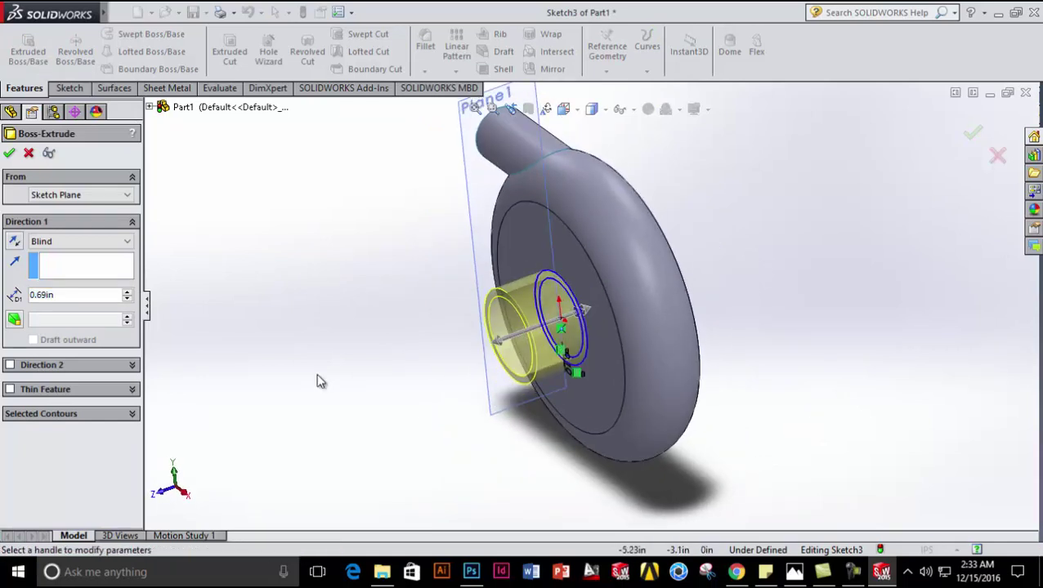
{"action": "double_click", "coordinate": [76, 297]}
{"action": "type", "text": "0."}
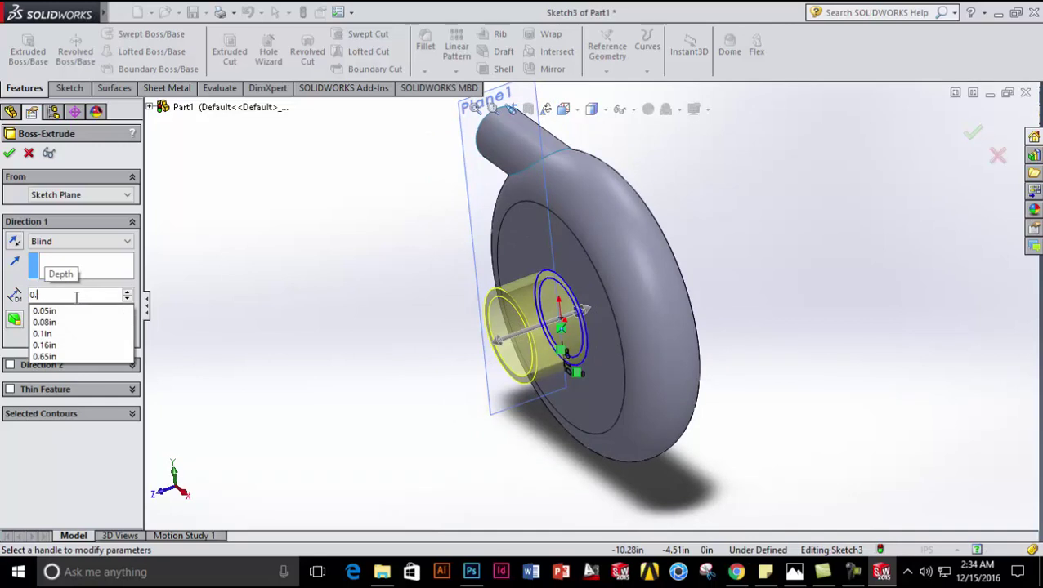
{"action": "type", "text": "7"}
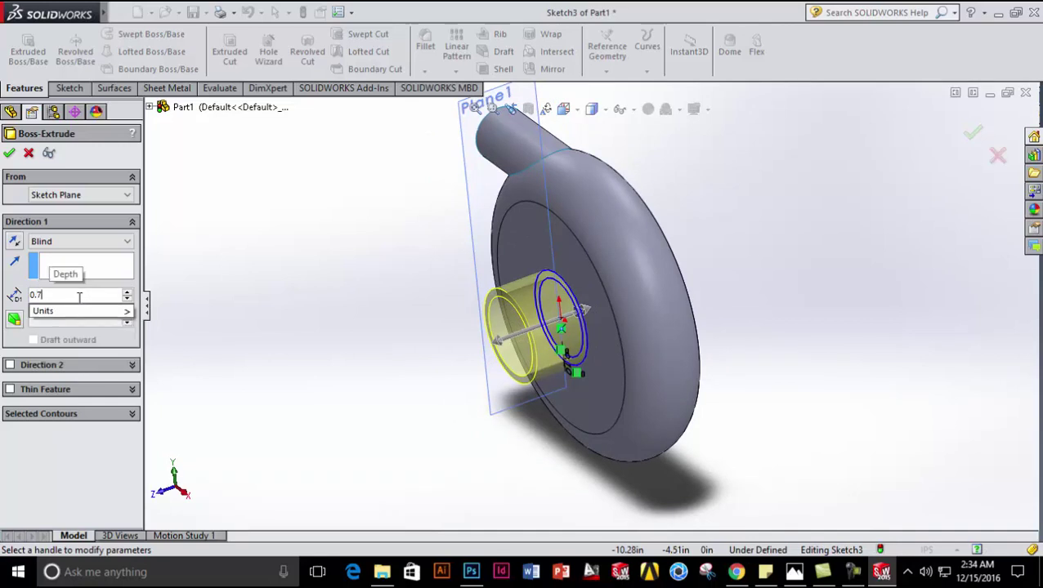
{"action": "key", "text": "BackSpace"}
{"action": "left_click", "coordinate": [70, 310]}
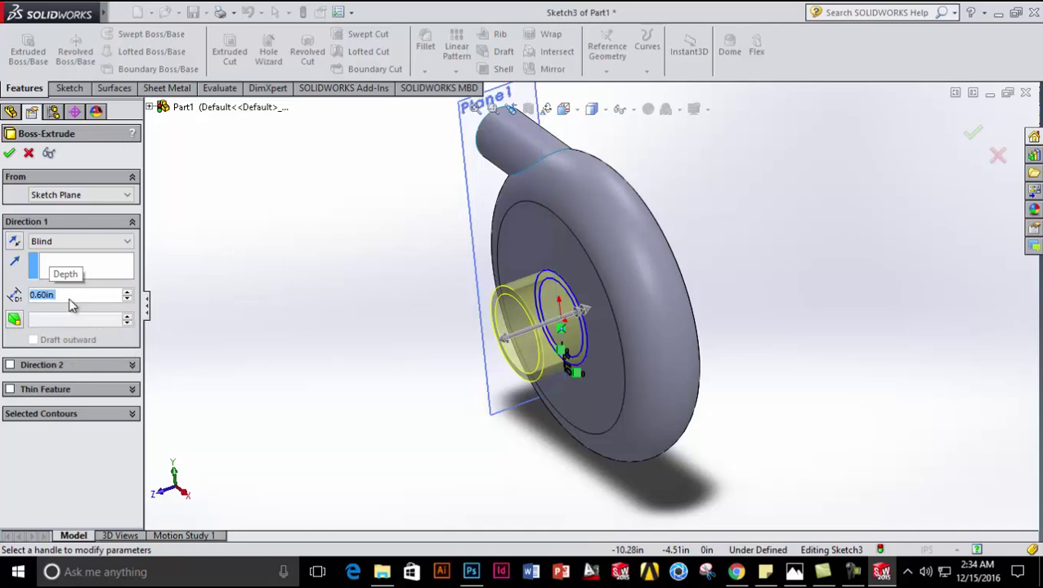
{"action": "left_click", "coordinate": [9, 154]}
{"action": "middle_click_drag", "start_coordinate": [361, 360], "coordinate": [441, 328]}
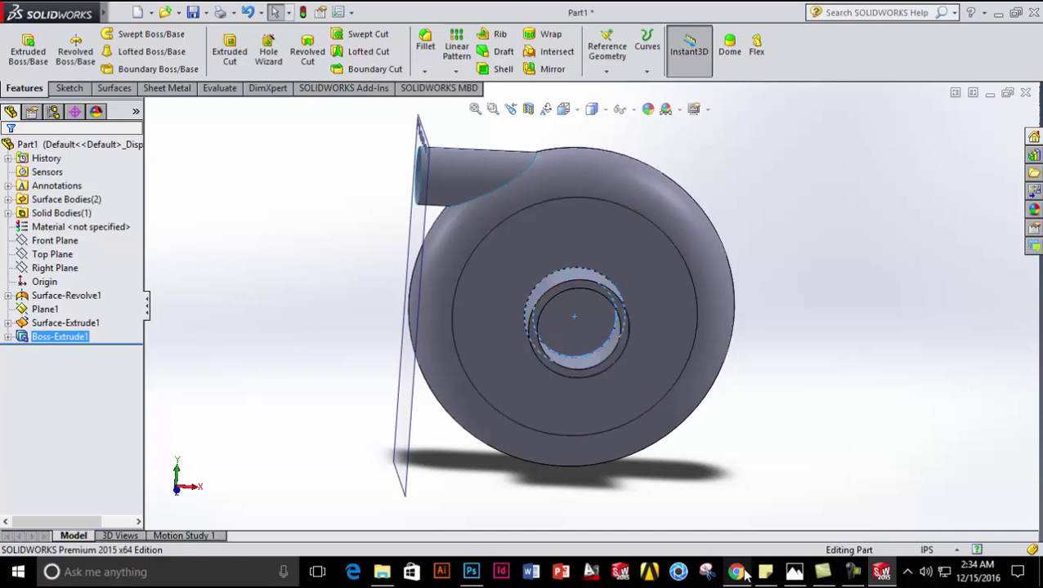
{"action": "mouse_move", "coordinate": [744, 569]}
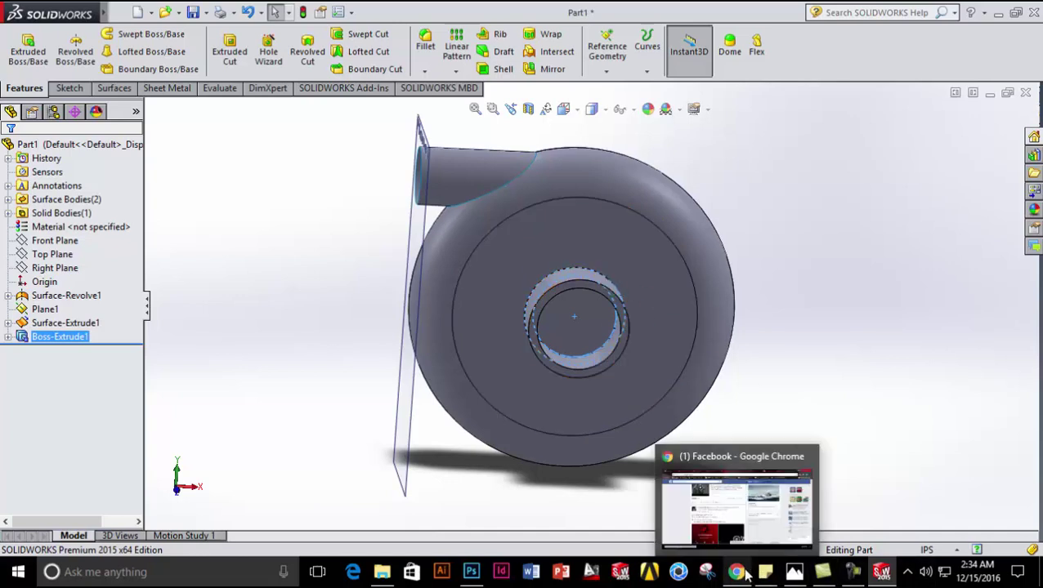
{"action": "left_click", "coordinate": [794, 572]}
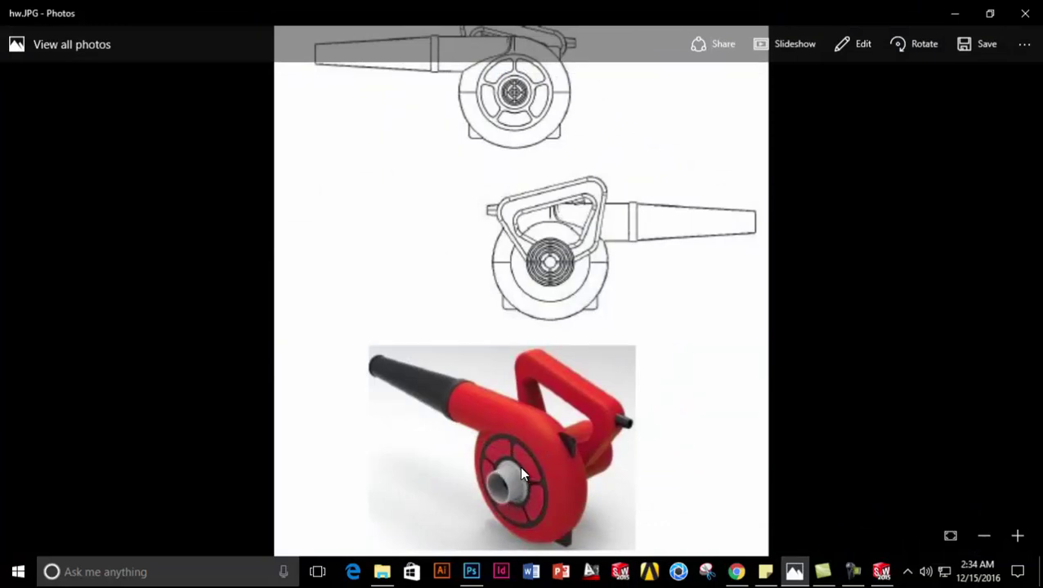
{"action": "left_click", "coordinate": [955, 11]}
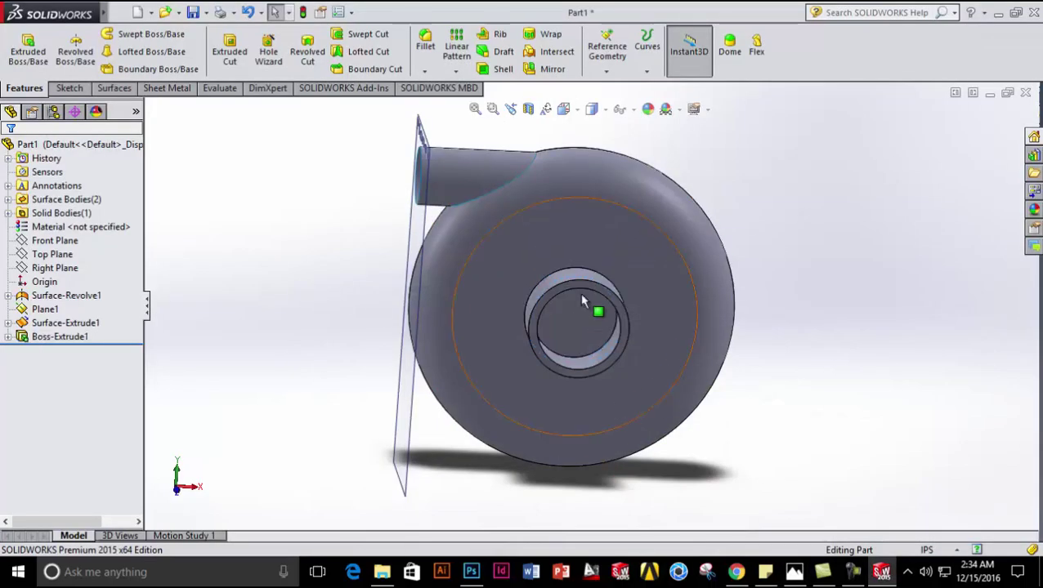
- Start a sketch on the housing face and convert the hub's outer circular edge into it
{"action": "right_click", "coordinate": [524, 252]}
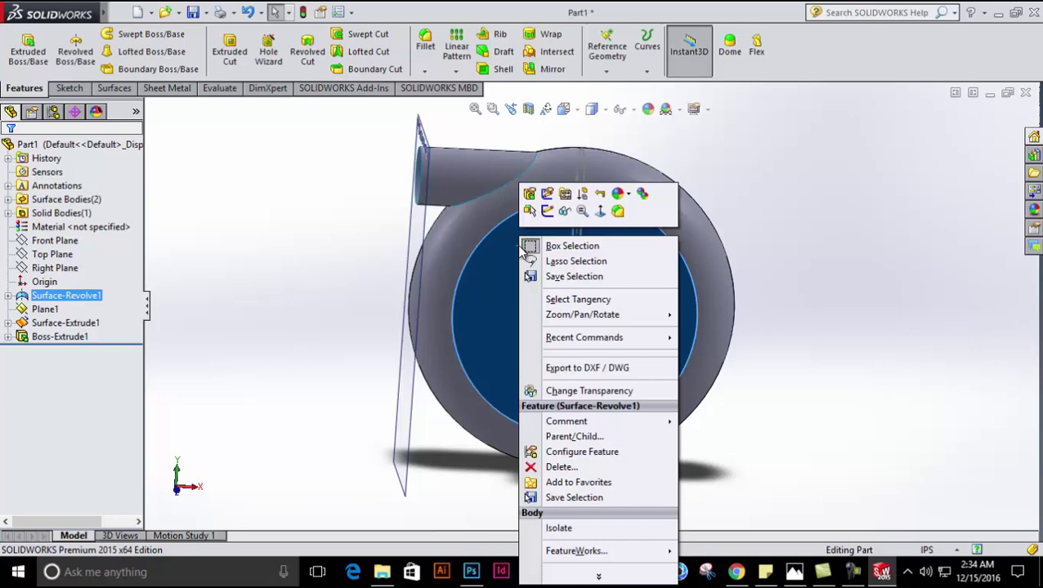
{"action": "left_click", "coordinate": [548, 210]}
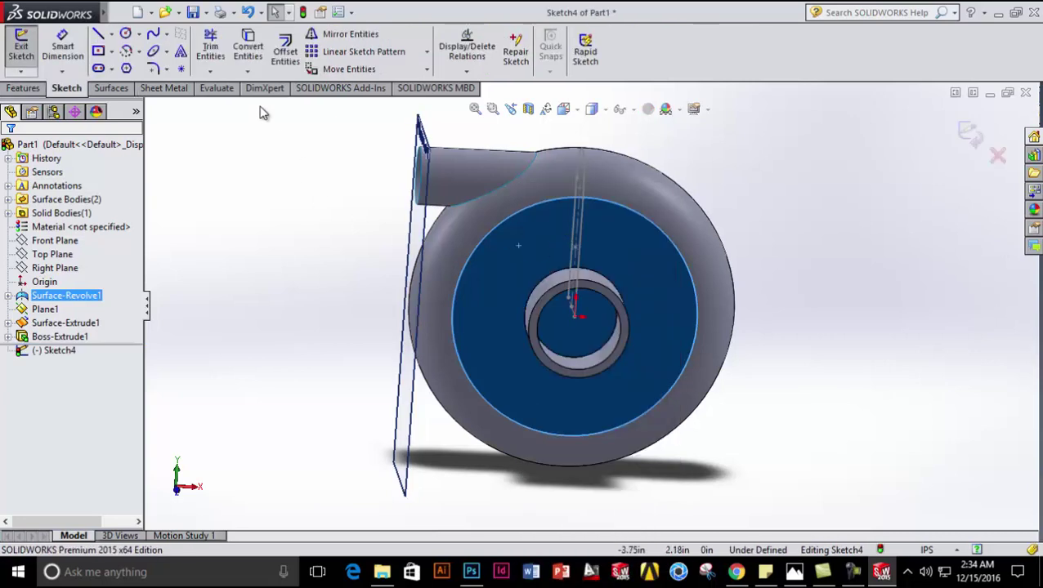
{"action": "left_click", "coordinate": [247, 47]}
{"action": "scroll", "coordinate": [539, 282], "scroll_direction": "down", "scroll_amount": 5}
{"action": "scroll", "coordinate": [593, 321], "scroll_direction": "down", "scroll_amount": 2}
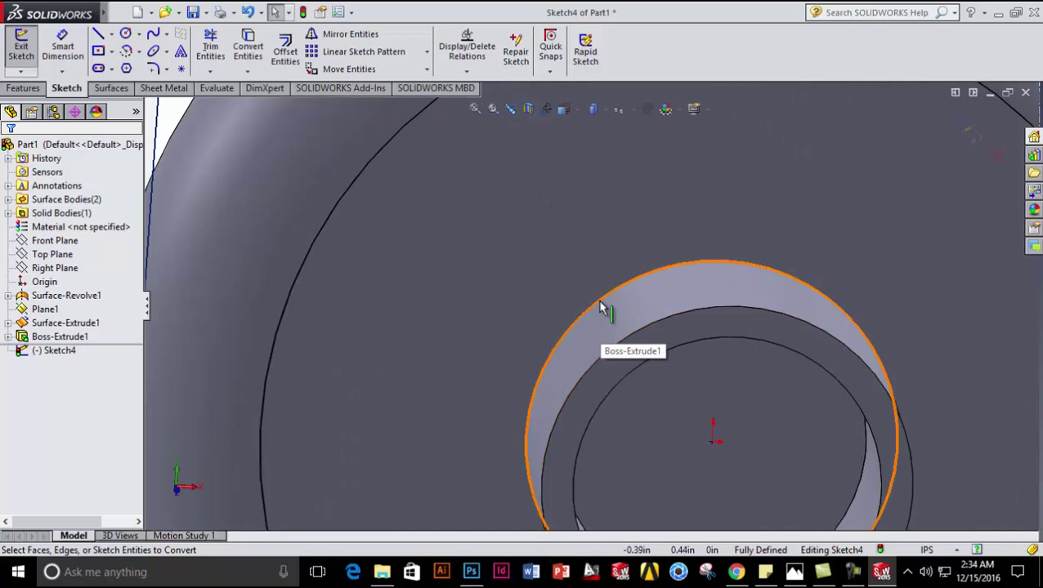
{"action": "left_click", "coordinate": [600, 308]}
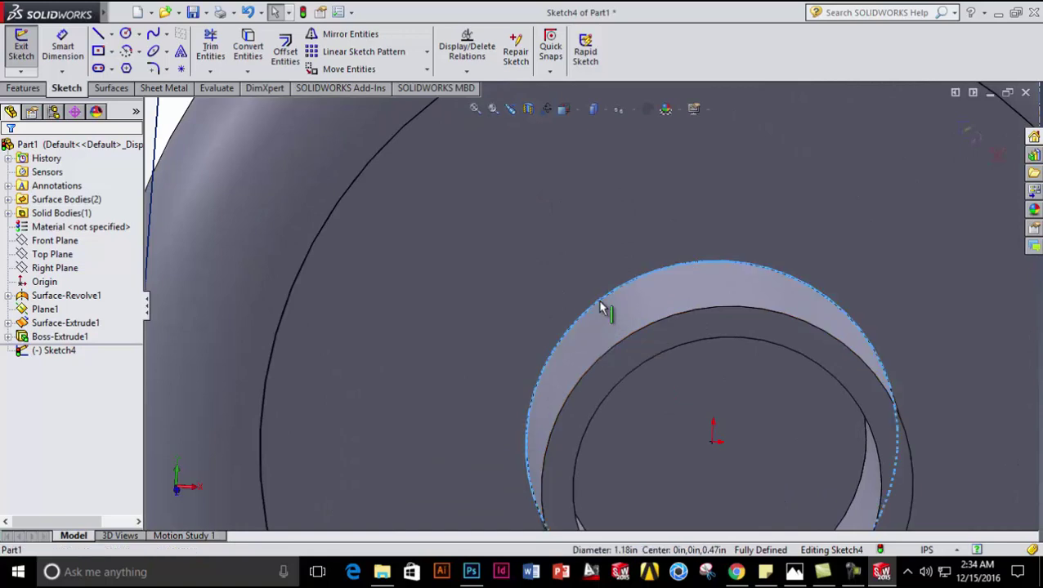
{"action": "left_click", "coordinate": [255, 42]}
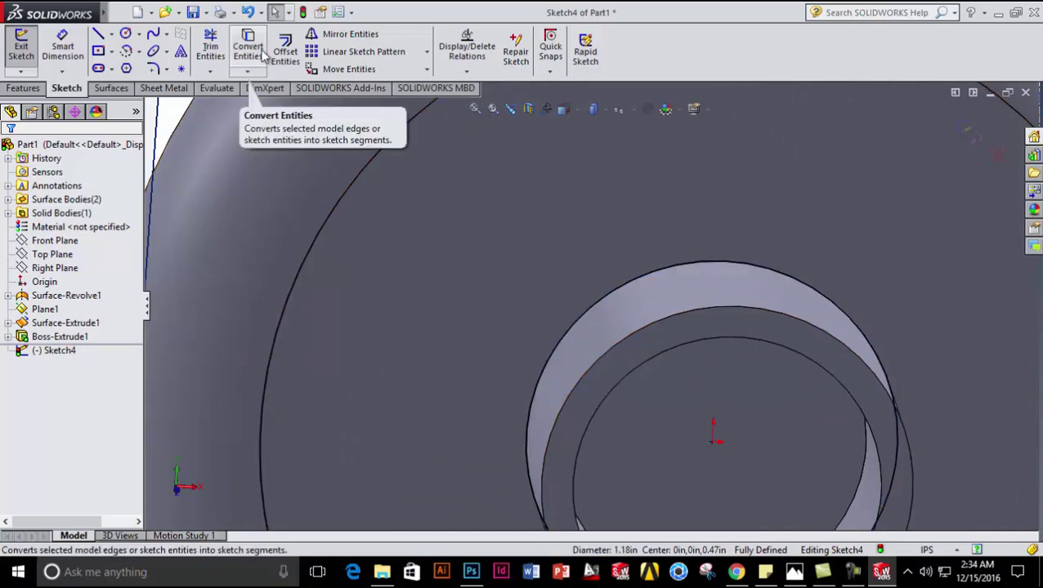
{"action": "scroll", "coordinate": [435, 340], "scroll_direction": "up", "scroll_amount": 3}
{"action": "key", "text": "ctrl+8"}
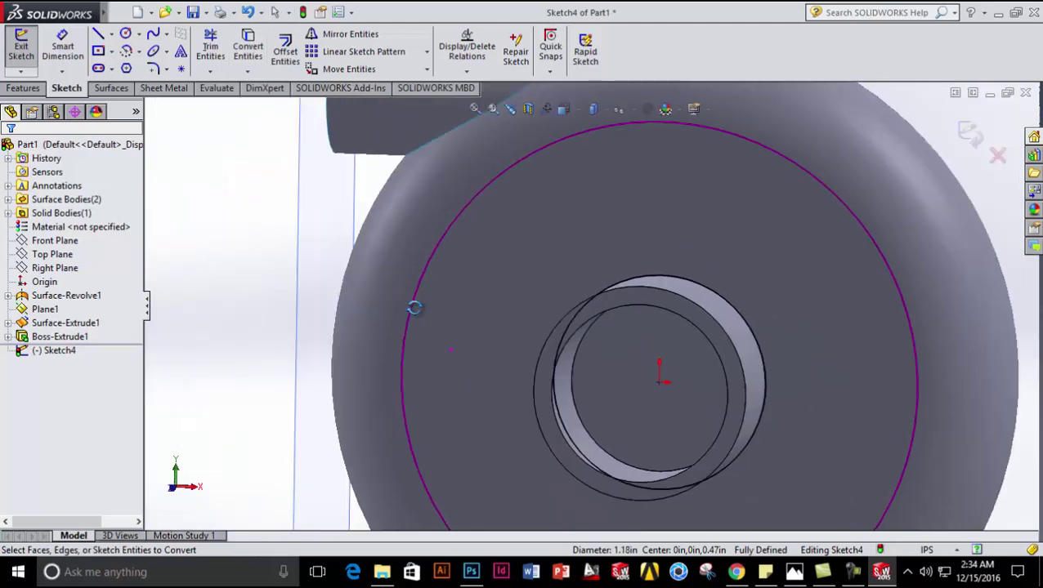
- Offset the hub's inner circular edge by 0.10in
{"action": "left_click", "coordinate": [285, 54]}
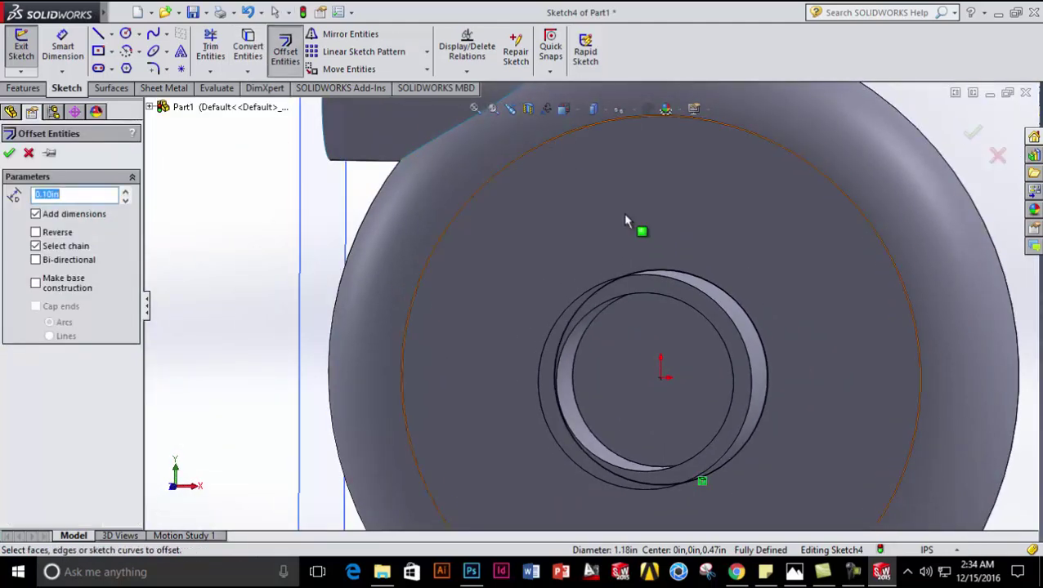
{"action": "scroll", "coordinate": [698, 294], "scroll_direction": "down", "scroll_amount": 2}
{"action": "left_click", "coordinate": [713, 306]}
{"action": "scroll", "coordinate": [723, 331], "scroll_direction": "up", "scroll_amount": 3}
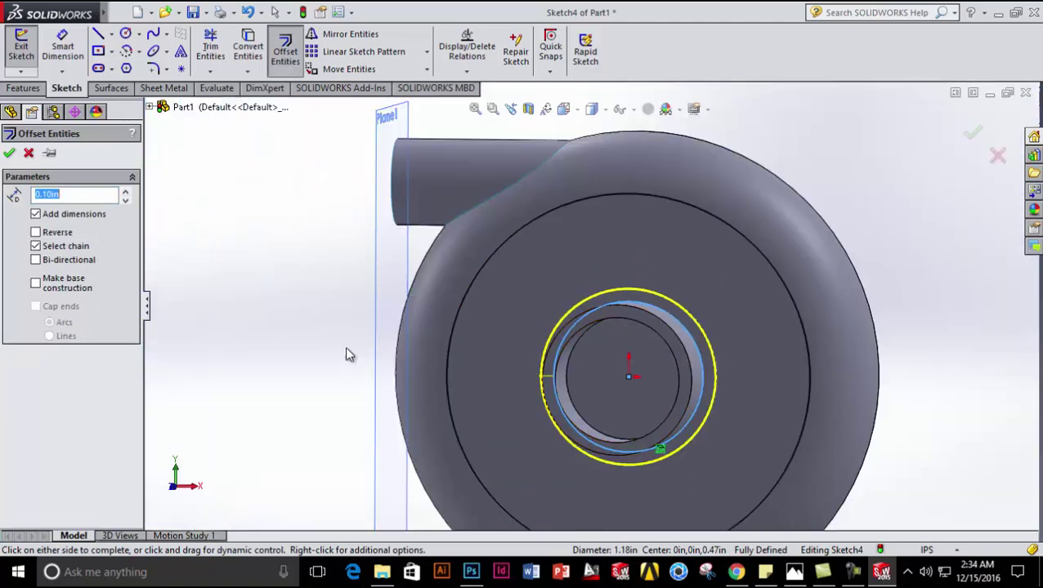
{"action": "left_click", "coordinate": [9, 154]}
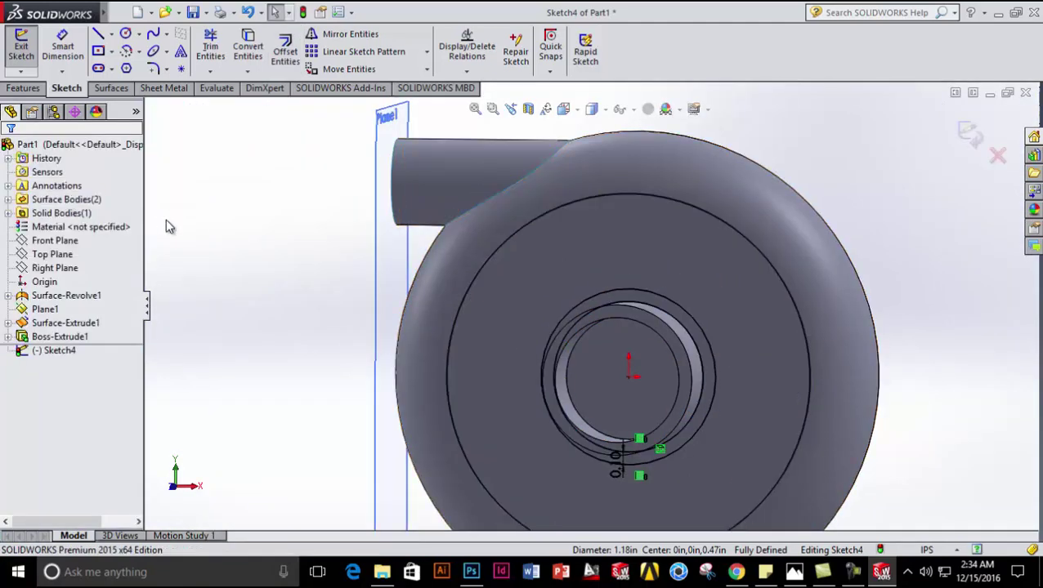
- Extrude the ring region 0.07in deep as a boss, then show the reference picture
{"action": "left_click", "coordinate": [23, 87]}
{"action": "left_click", "coordinate": [26, 58]}
{"action": "scroll", "coordinate": [628, 356], "scroll_direction": "down", "scroll_amount": 5}
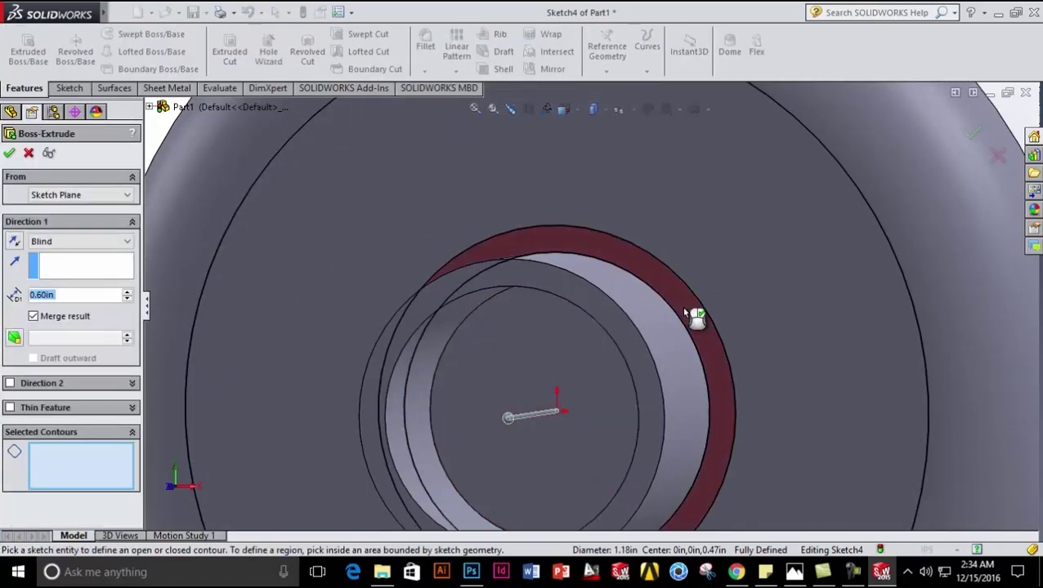
{"action": "left_click", "coordinate": [711, 366]}
{"action": "scroll", "coordinate": [415, 399], "scroll_direction": "down", "scroll_amount": 3}
{"action": "mouse_move", "coordinate": [413, 397]}
{"action": "left_mouse_down"}
{"action": "mouse_move", "coordinate": [545, 377]}
{"action": "mouse_move", "coordinate": [500, 382]}
{"action": "mouse_move", "coordinate": [523, 384]}
{"action": "left_mouse_up"}
{"action": "middle_click_drag", "start_coordinate": [523, 384], "coordinate": [500, 374]}
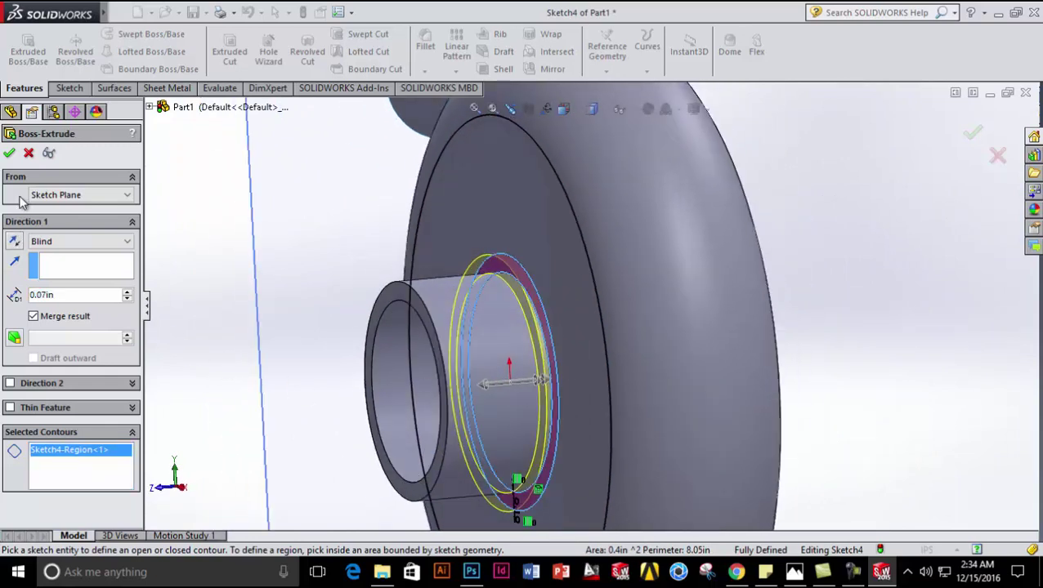
{"action": "left_click", "coordinate": [9, 153]}
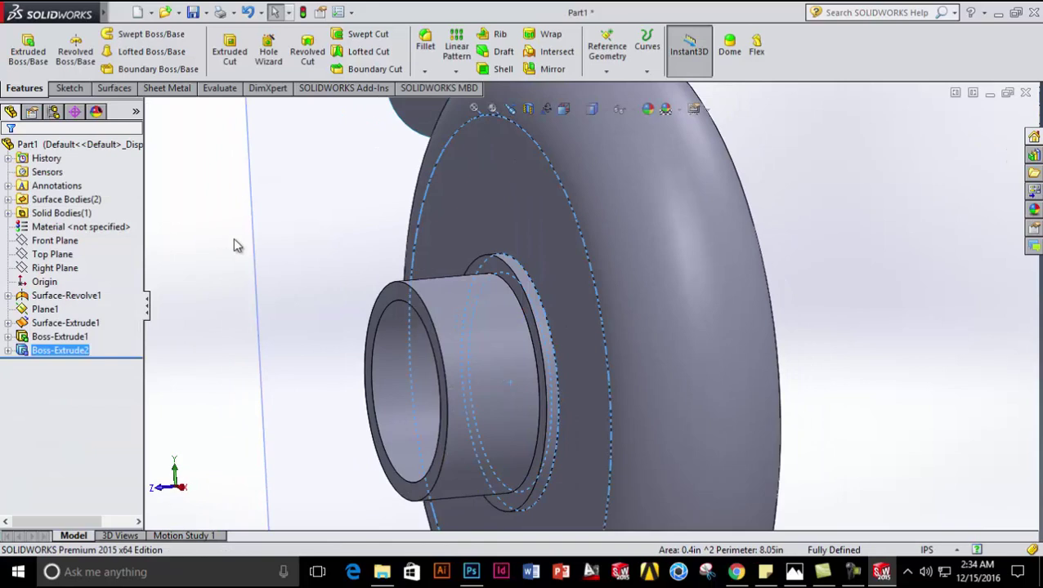
{"action": "key", "text": "f"}
{"action": "middle_click_drag", "start_coordinate": [338, 389], "coordinate": [391, 353]}
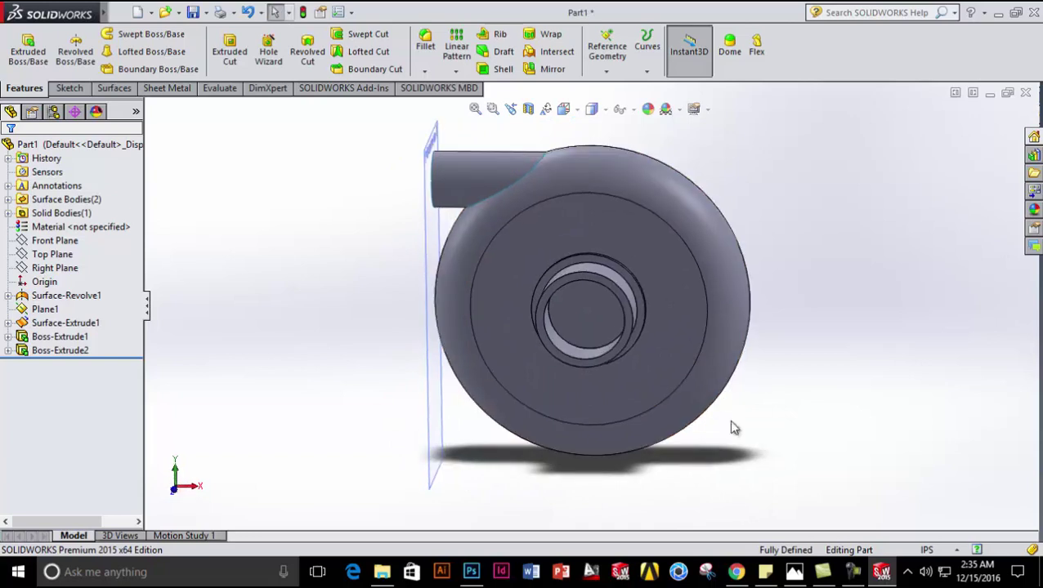
{"action": "left_click", "coordinate": [793, 572]}
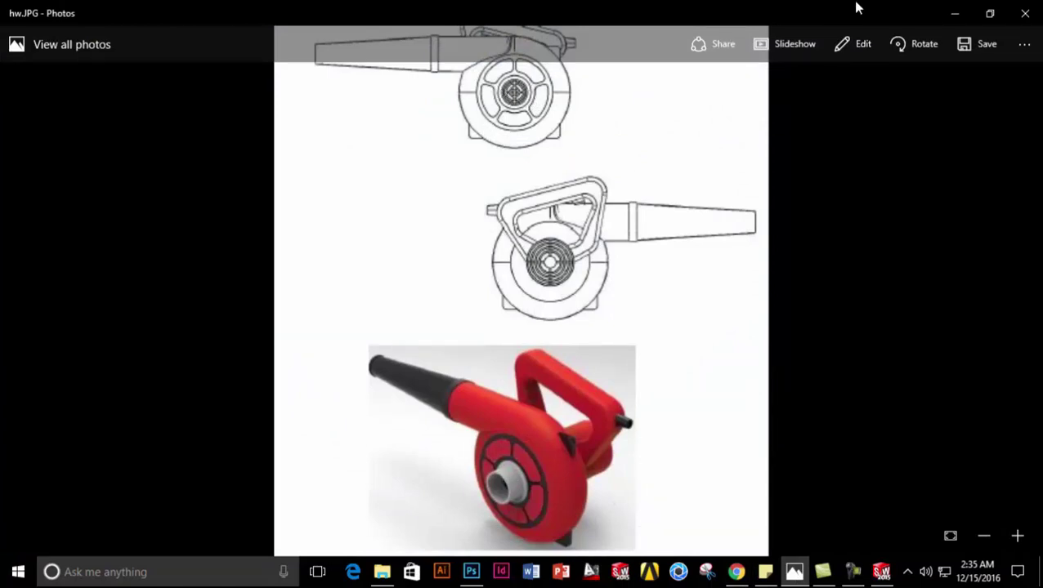
- Face the blower's front face squarely and start a new sketch on it
{"action": "left_click", "coordinate": [943, 16]}
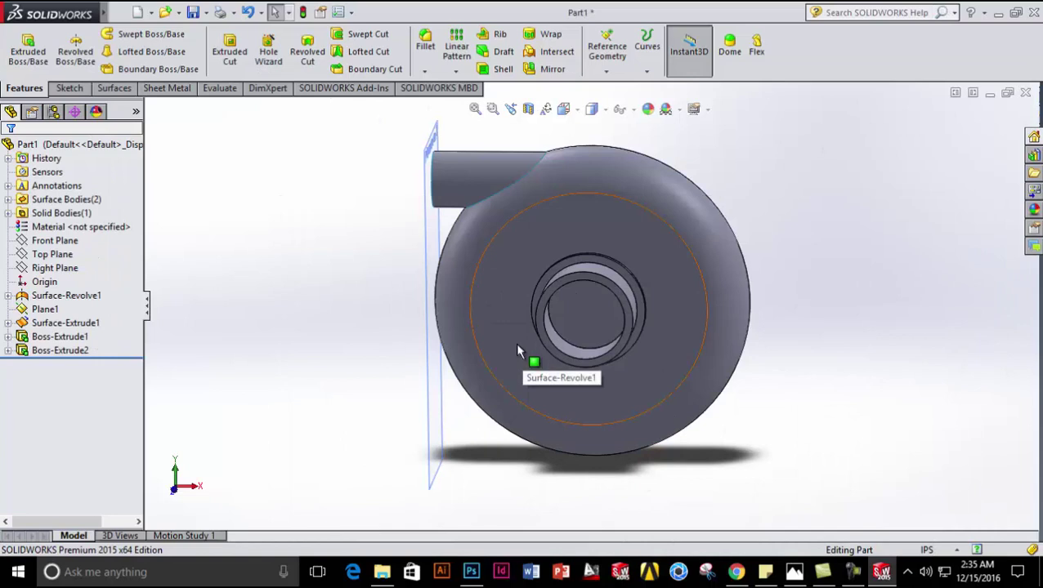
{"action": "middle_click_drag", "start_coordinate": [401, 325], "coordinate": [395, 361]}
{"action": "right_click", "coordinate": [598, 338]}
{"action": "left_click", "coordinate": [662, 211]}
{"action": "right_click", "coordinate": [596, 325]}
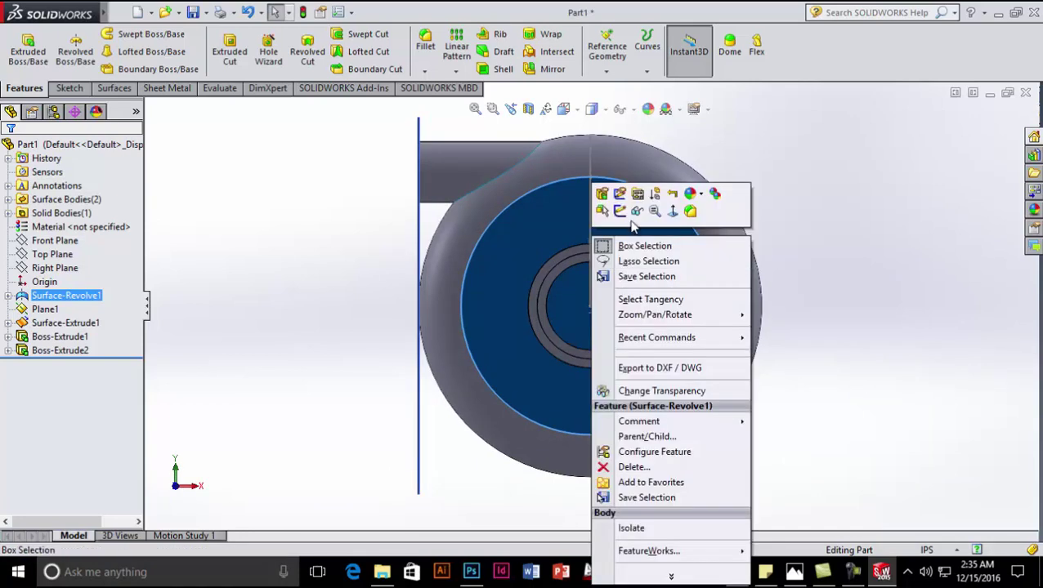
{"action": "left_click", "coordinate": [621, 213]}
- Draw three concentric circles at the origin, the outer two about R 0.29 and R 0.40
{"action": "left_click", "coordinate": [125, 33]}
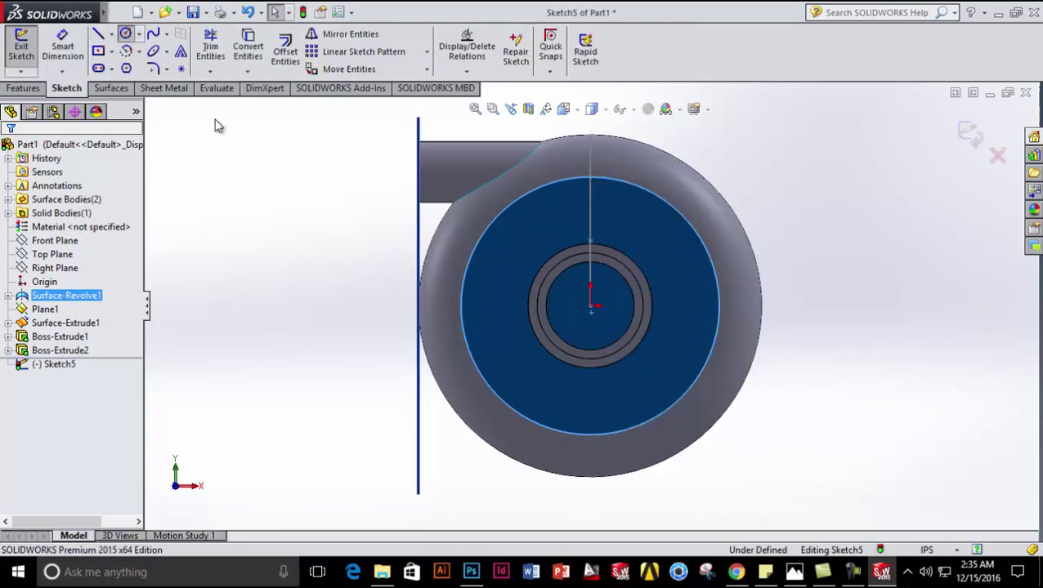
{"action": "scroll", "coordinate": [601, 339], "scroll_direction": "down", "scroll_amount": 5}
{"action": "left_click", "coordinate": [587, 281]}
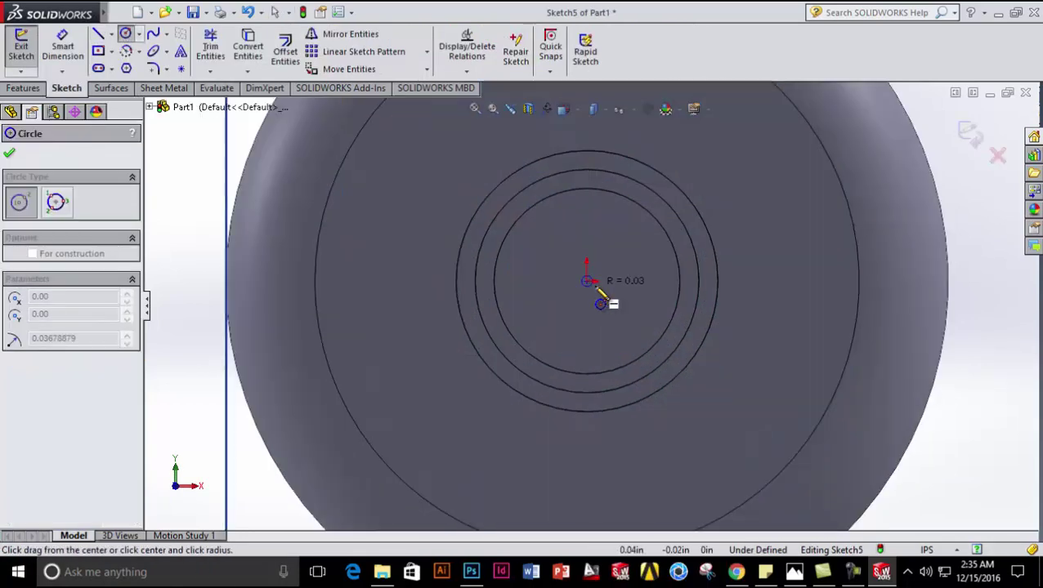
{"action": "left_click", "coordinate": [609, 310]}
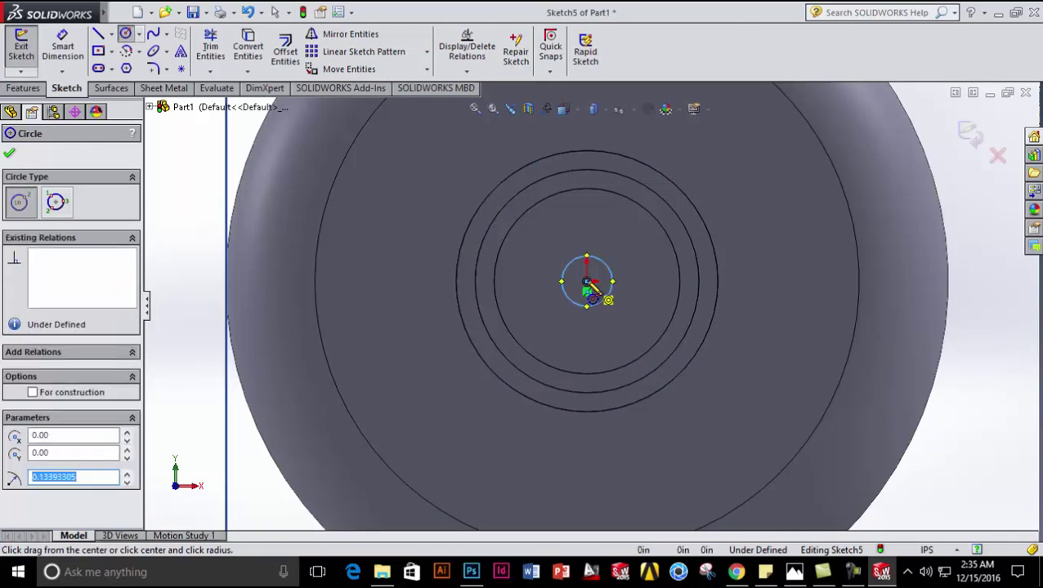
{"action": "left_click", "coordinate": [588, 281]}
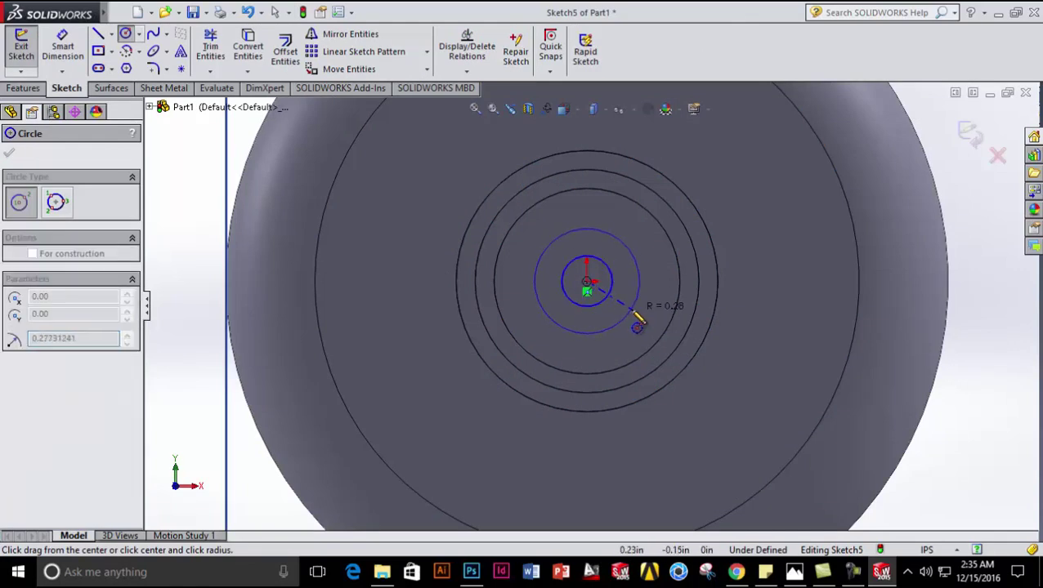
{"action": "left_click", "coordinate": [634, 311]}
{"action": "left_click", "coordinate": [586, 282]}
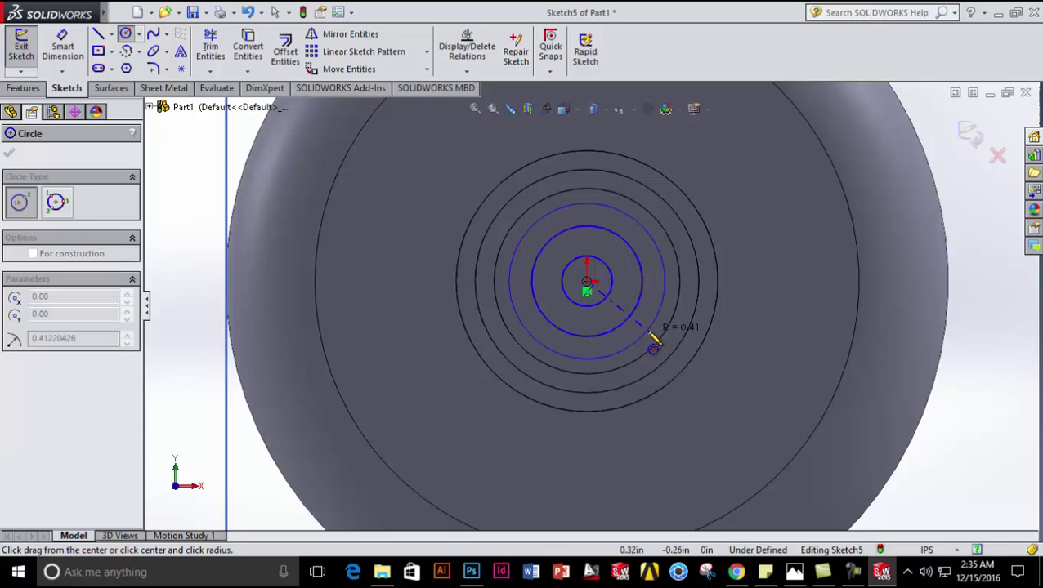
{"action": "left_click", "coordinate": [652, 338]}
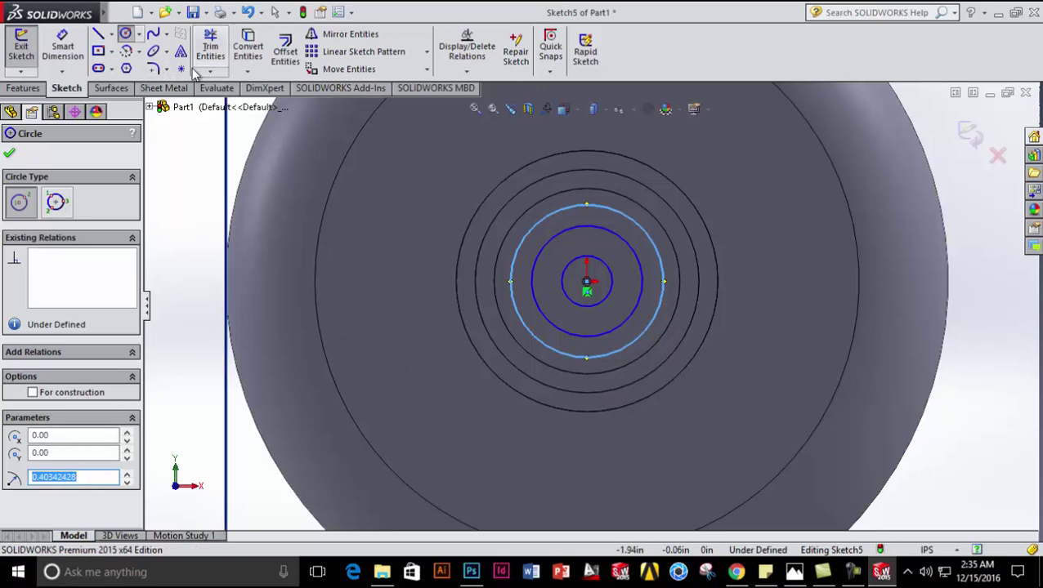
- Offset the three circles by 0.04in
{"action": "left_click", "coordinate": [280, 53]}
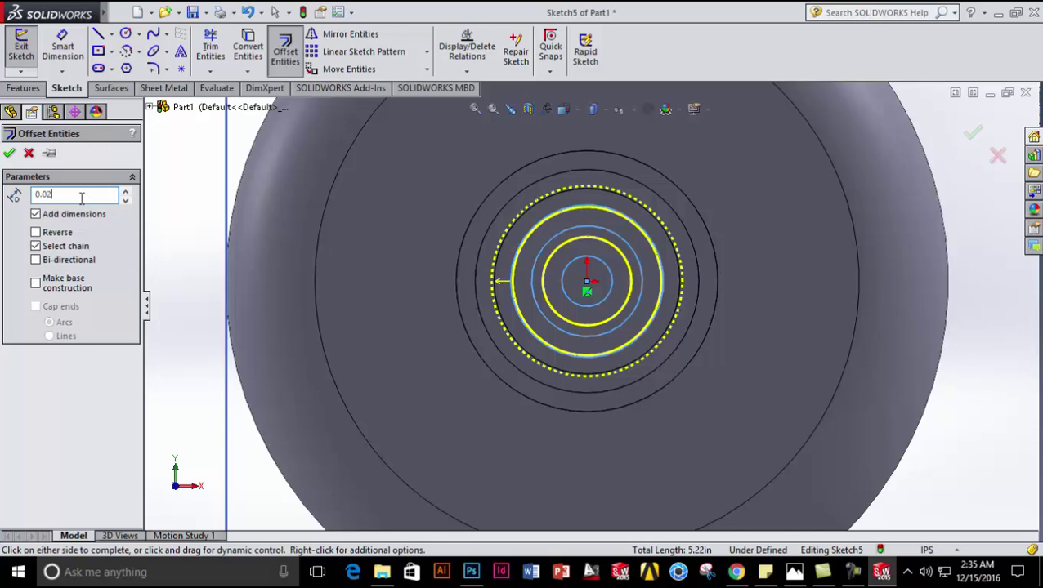
{"action": "type", "text": "0.02"}
{"action": "key", "text": "Return"}
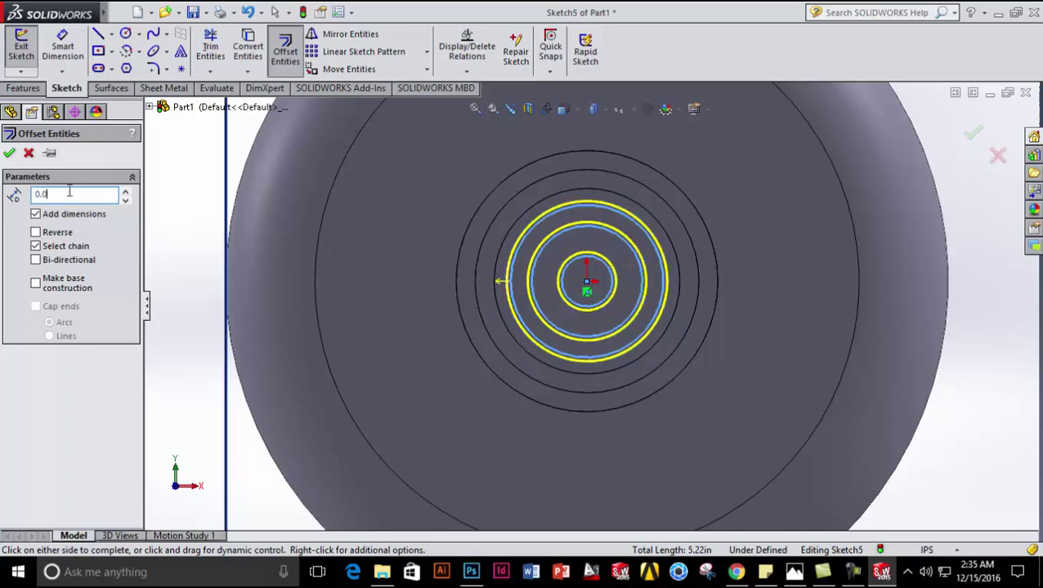
{"action": "key", "text": "Return"}
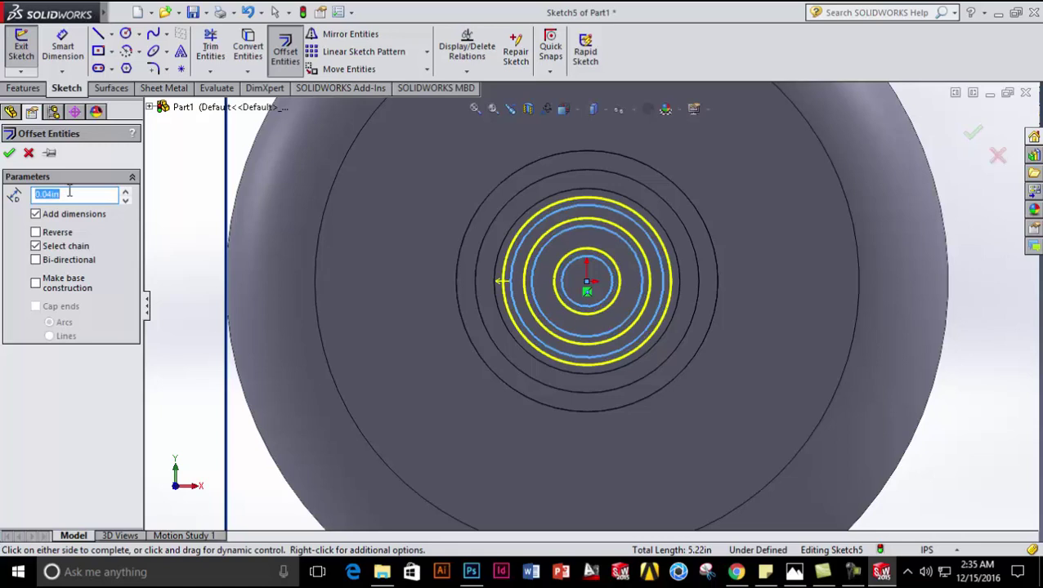
{"action": "left_click", "coordinate": [8, 149]}
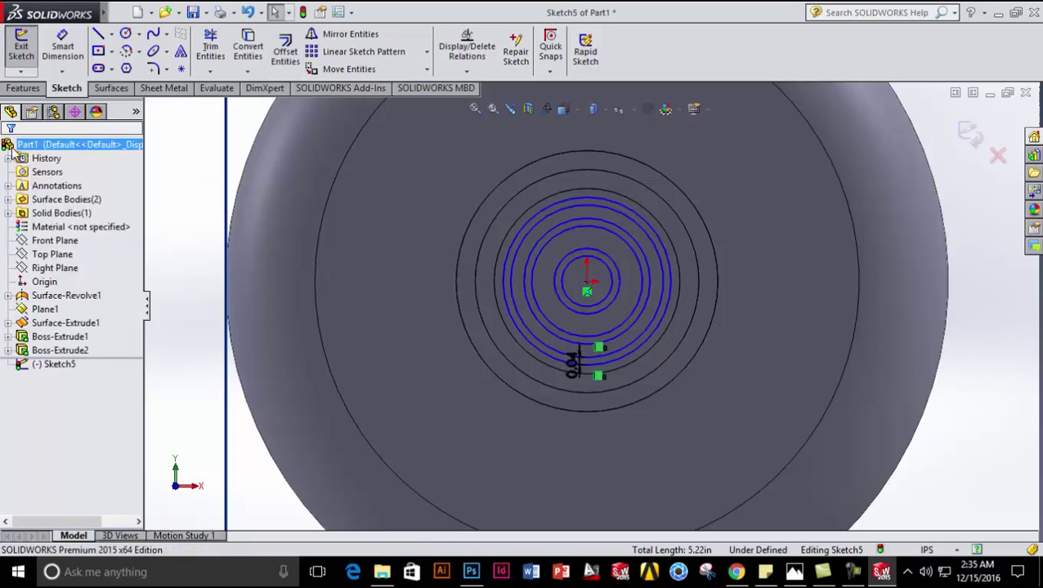
{"action": "left_click", "coordinate": [107, 34]}
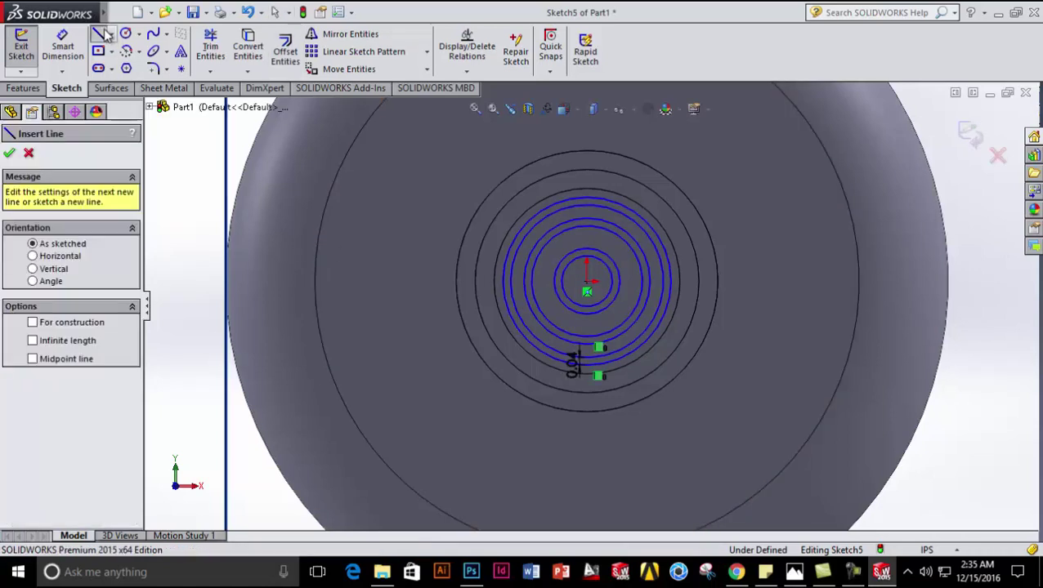
- Draw a vertical line straight up from the sketch centre
{"action": "left_click", "coordinate": [587, 282]}
{"action": "scroll", "coordinate": [590, 188], "scroll_direction": "up", "scroll_amount": 3}
{"action": "left_click", "coordinate": [588, 188]}
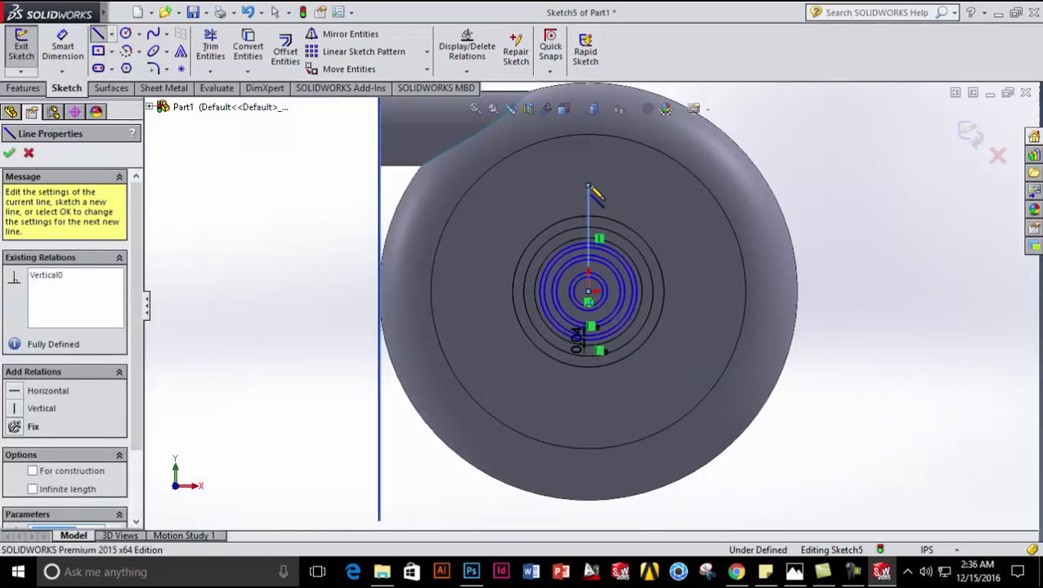
{"action": "key", "text": "Escape"}
- Offset the vertical line 0.04in to both sides with Bi-directional
{"action": "left_click", "coordinate": [276, 52]}
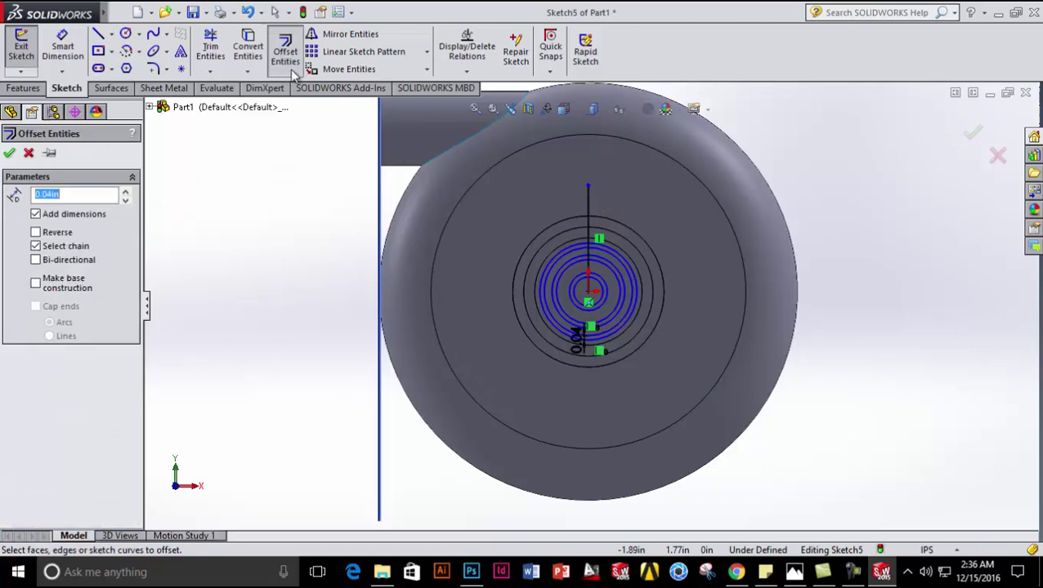
{"action": "left_click", "coordinate": [588, 201]}
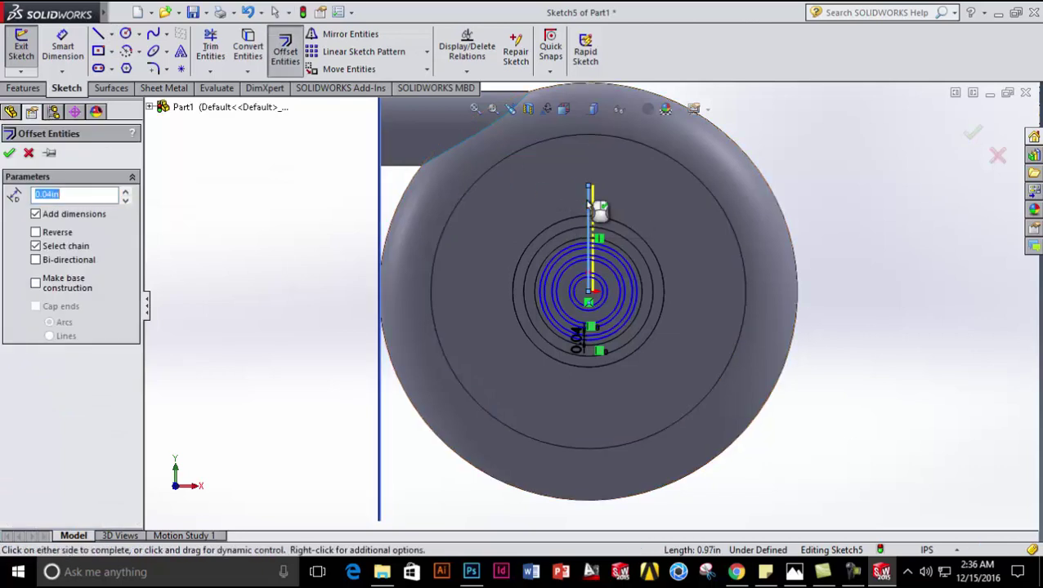
{"action": "left_click", "coordinate": [35, 260]}
{"action": "scroll", "coordinate": [604, 204], "scroll_direction": "down", "scroll_amount": 3}
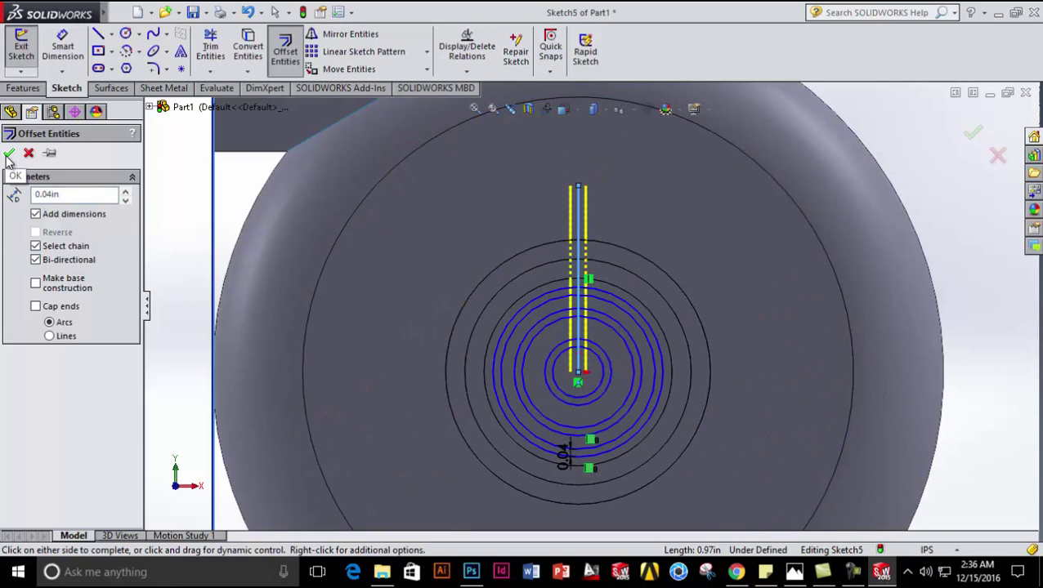
{"action": "left_click", "coordinate": [9, 154]}
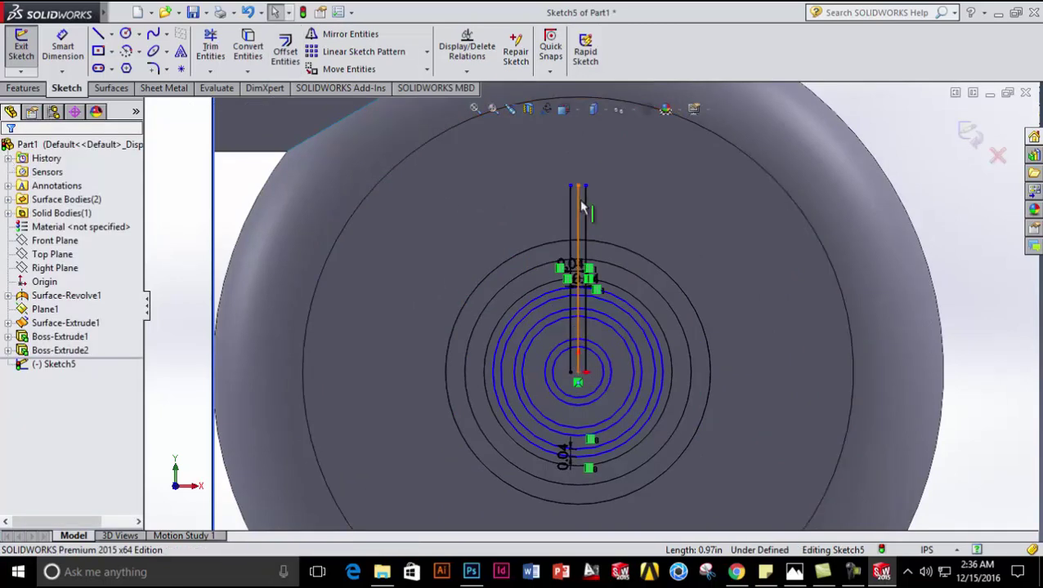
{"action": "left_click", "coordinate": [581, 207]}
{"action": "key", "text": "Escape"}
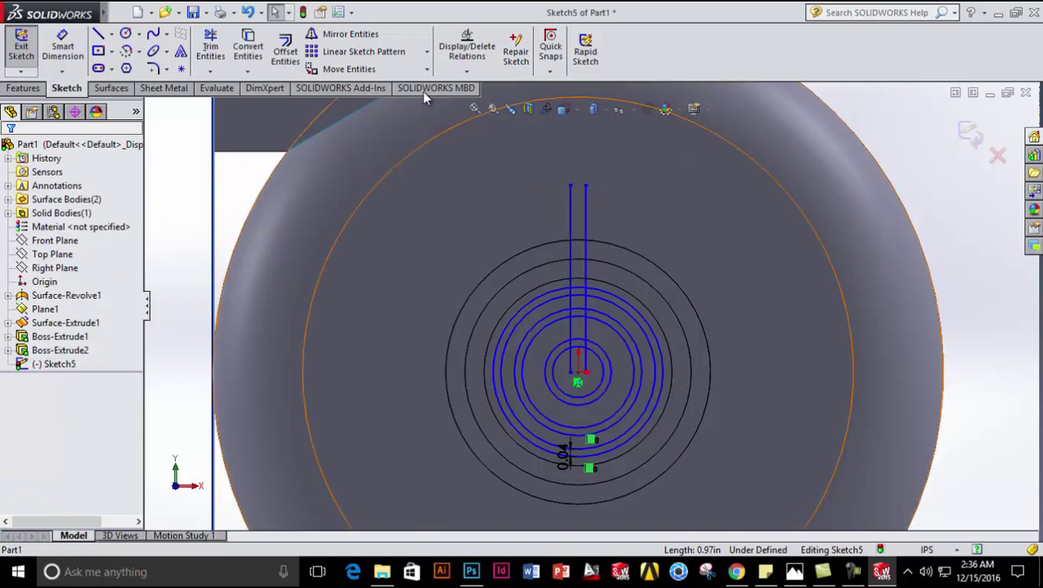
{"action": "left_click", "coordinate": [426, 52]}
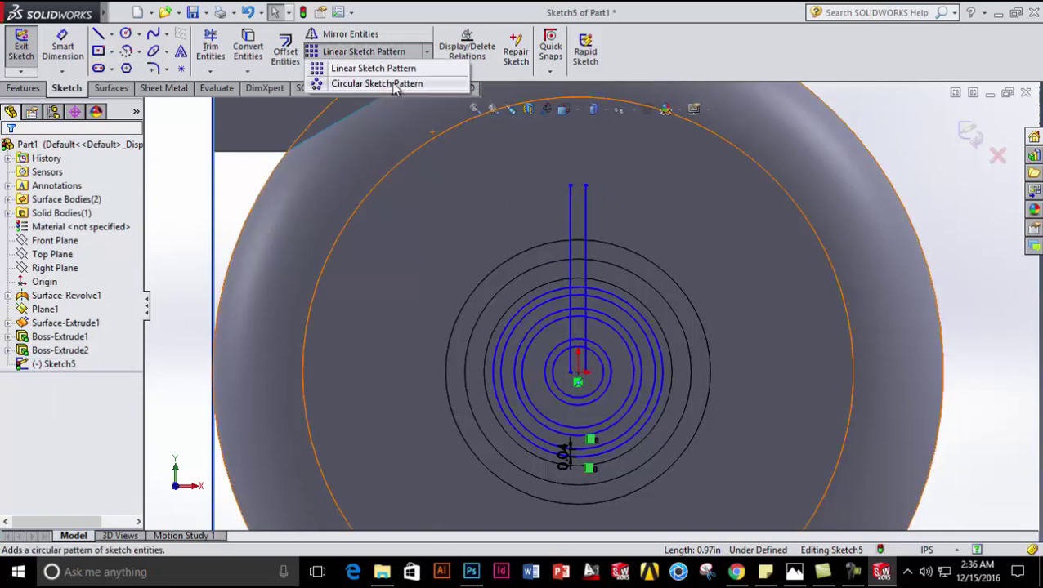
- Circular-pattern the two spoke lines, 4 instances over 360°, forming a cross
{"action": "left_click", "coordinate": [360, 82]}
{"action": "left_click", "coordinate": [581, 261]}
{"action": "left_click", "coordinate": [574, 259]}
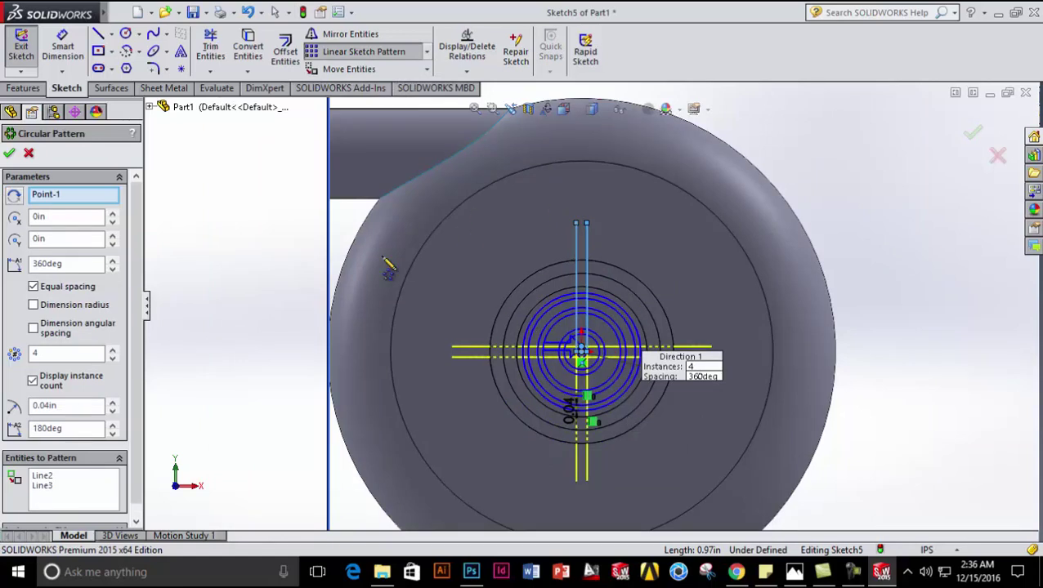
{"action": "left_click", "coordinate": [9, 155]}
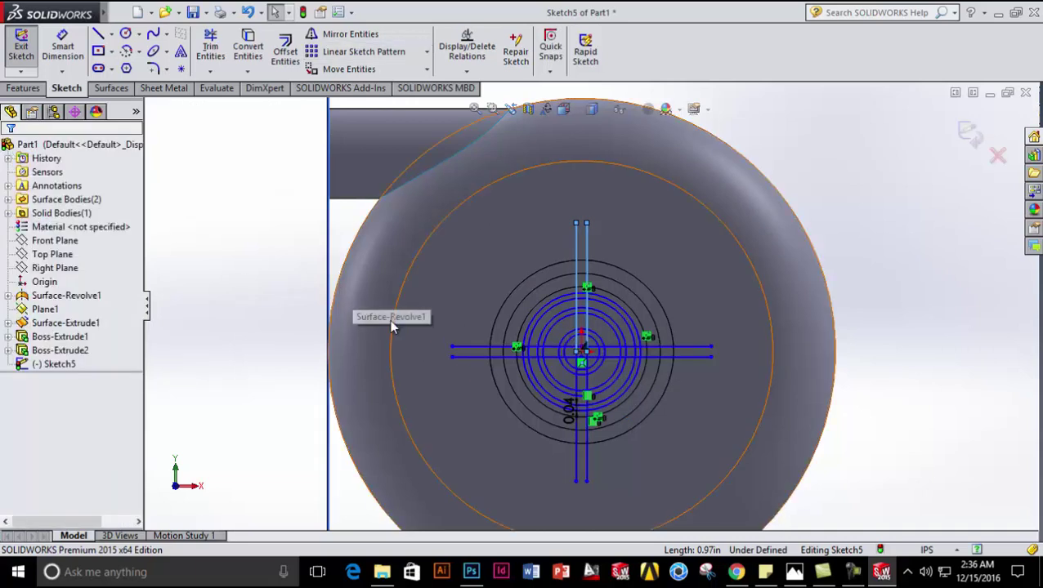
{"action": "scroll", "coordinate": [602, 359], "scroll_direction": "down", "scroll_amount": 3}
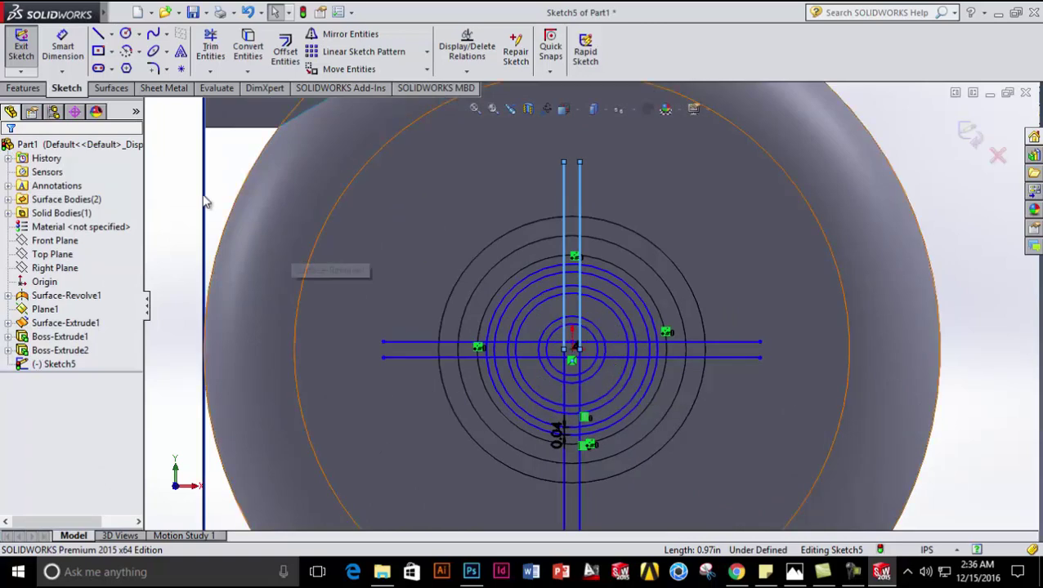
{"action": "left_click", "coordinate": [108, 88]}
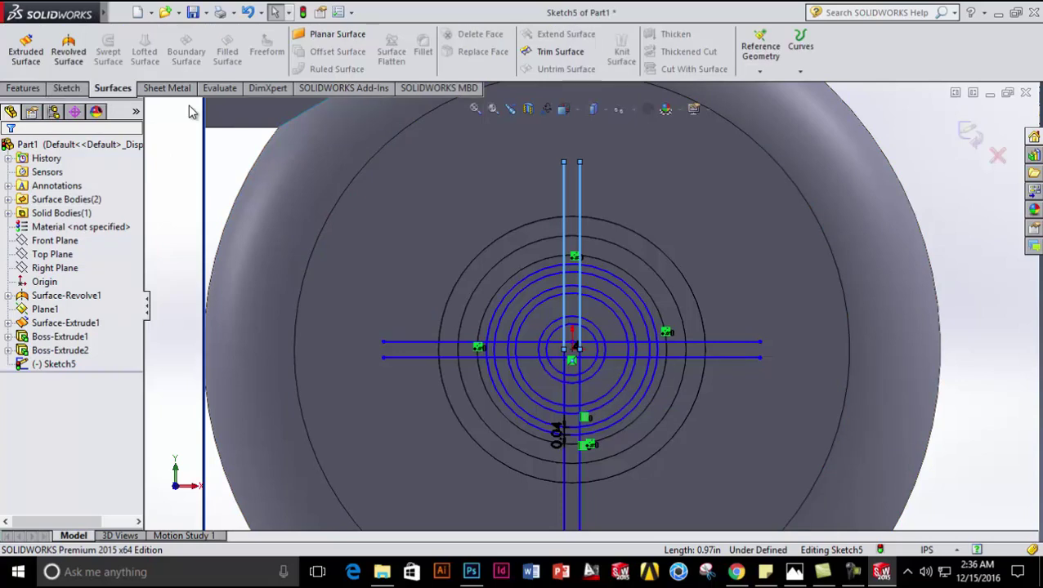
- Start Trim Surface with Sketch5 and mark the first quarter-ring pieces for removal
{"action": "left_click", "coordinate": [554, 53]}
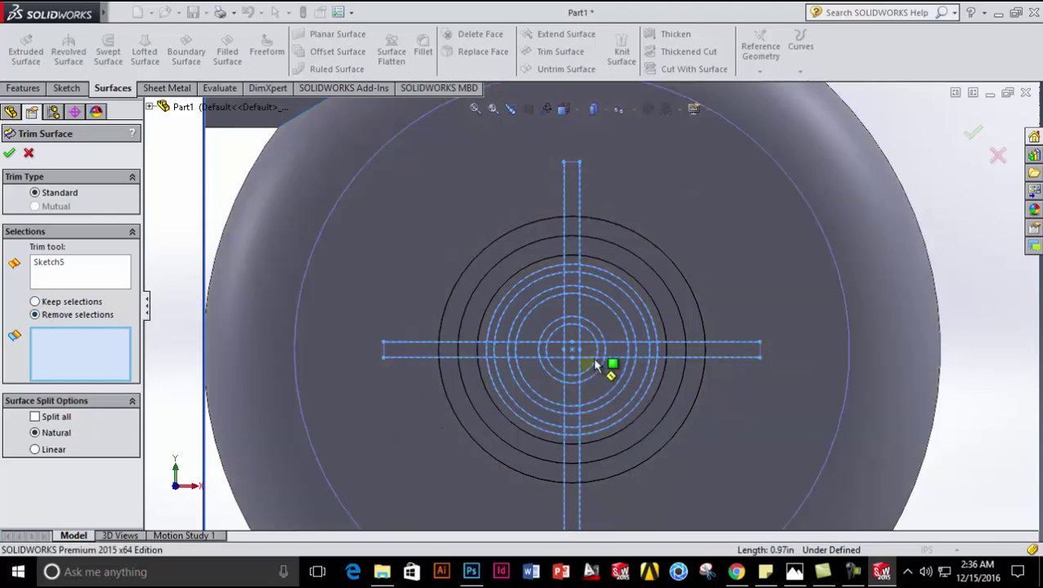
{"action": "scroll", "coordinate": [613, 374], "scroll_direction": "down", "scroll_amount": 2}
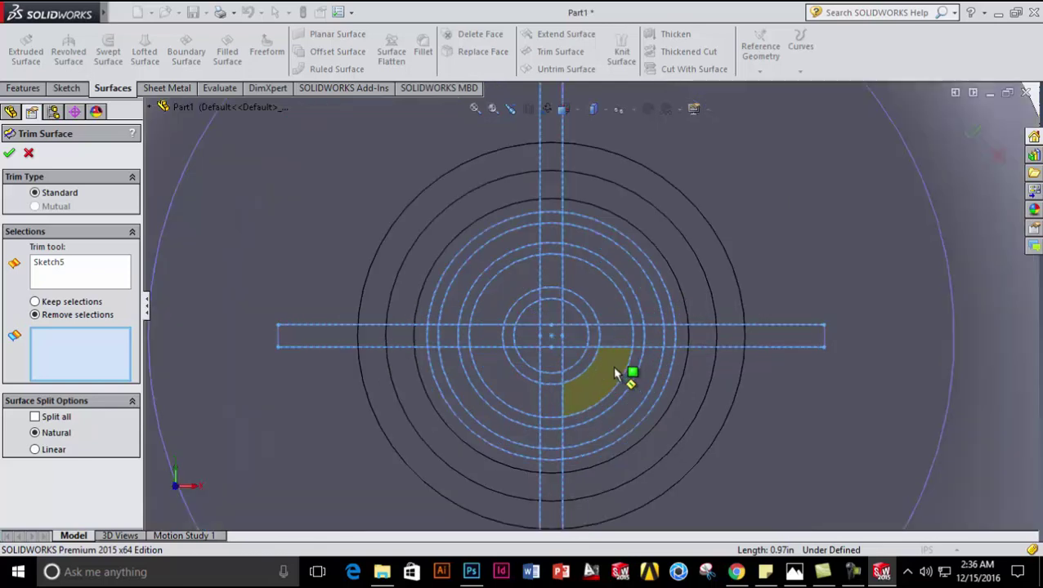
{"action": "scroll", "coordinate": [577, 381], "scroll_direction": "down", "scroll_amount": 2}
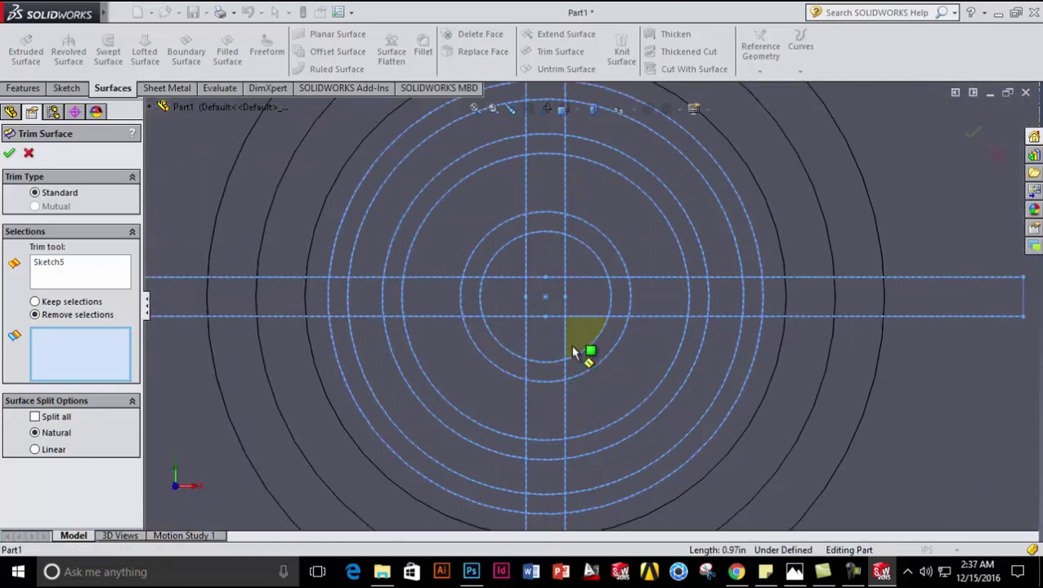
{"action": "left_click", "coordinate": [573, 351]}
{"action": "left_click", "coordinate": [598, 387]}
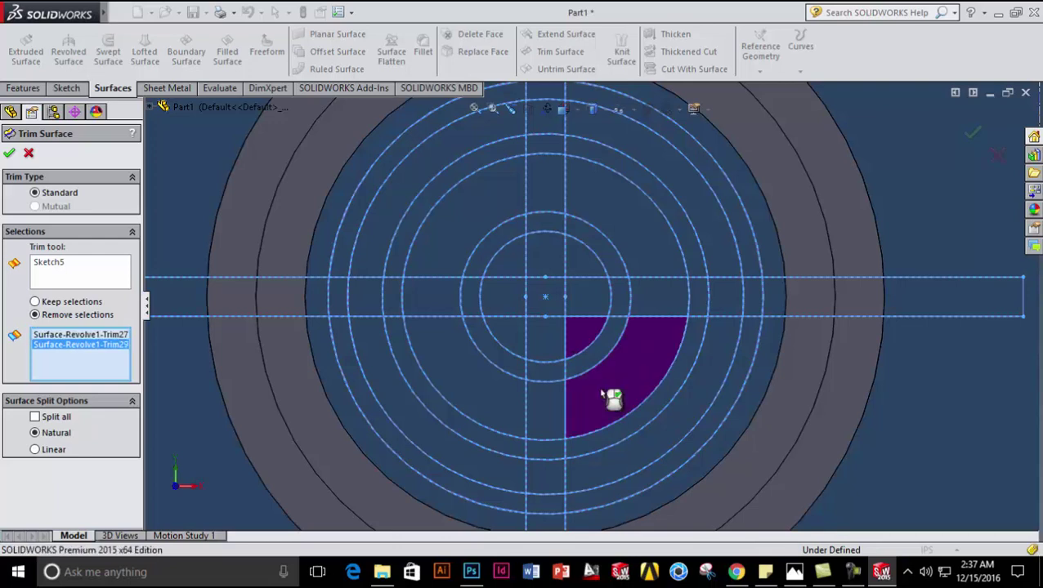
{"action": "left_click", "coordinate": [646, 450]}
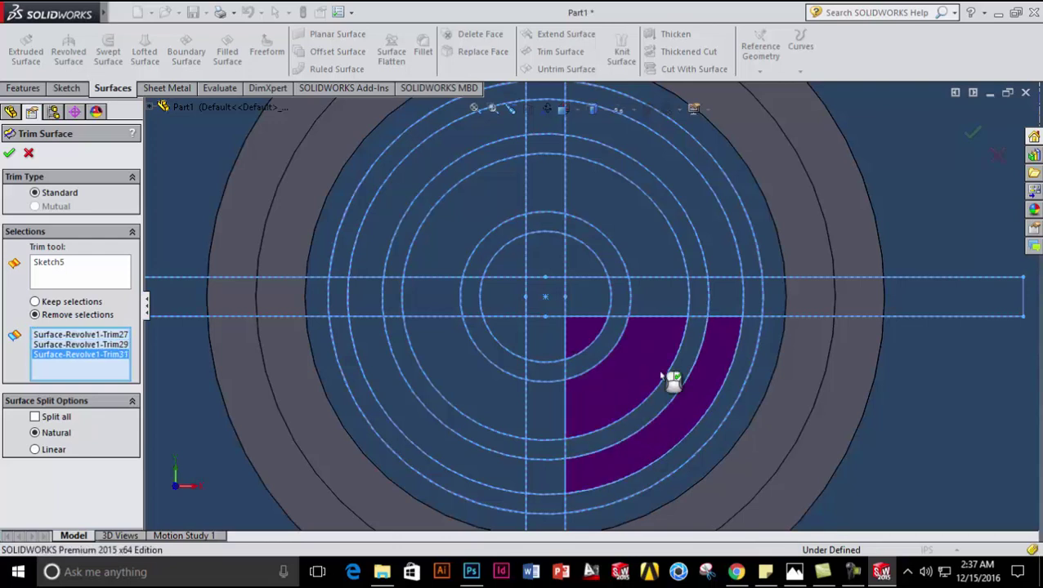
{"action": "left_click", "coordinate": [730, 268]}
- Mark the remaining outer, middle and inner ring pieces and apply Surface-Trim1
{"action": "left_click", "coordinate": [482, 160]}
{"action": "left_click", "coordinate": [399, 388]}
{"action": "left_click", "coordinate": [455, 276]}
{"action": "left_click", "coordinate": [619, 236]}
{"action": "left_click", "coordinate": [576, 255]}
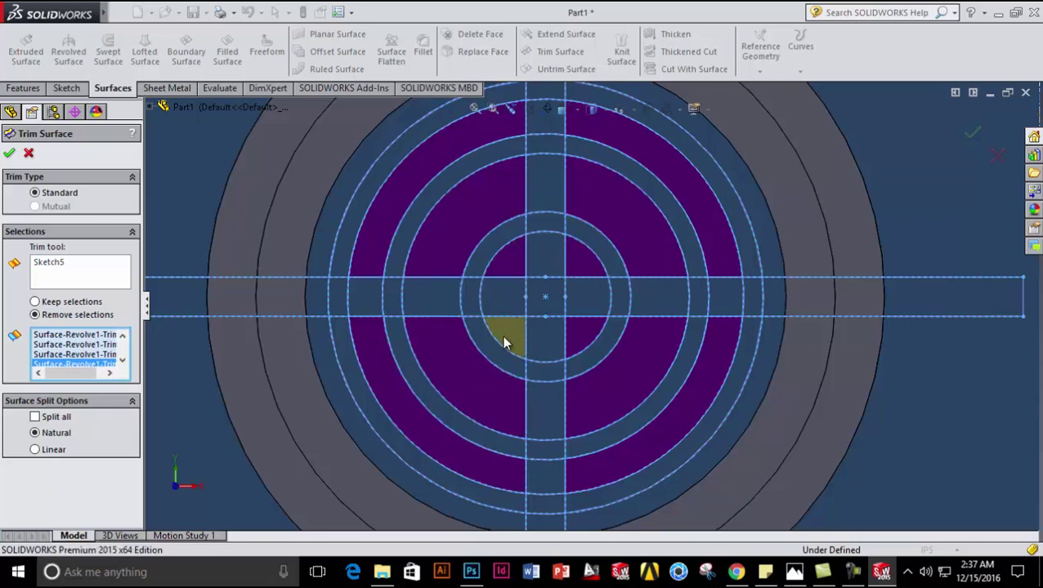
{"action": "scroll", "coordinate": [530, 349], "scroll_direction": "up", "scroll_amount": 3}
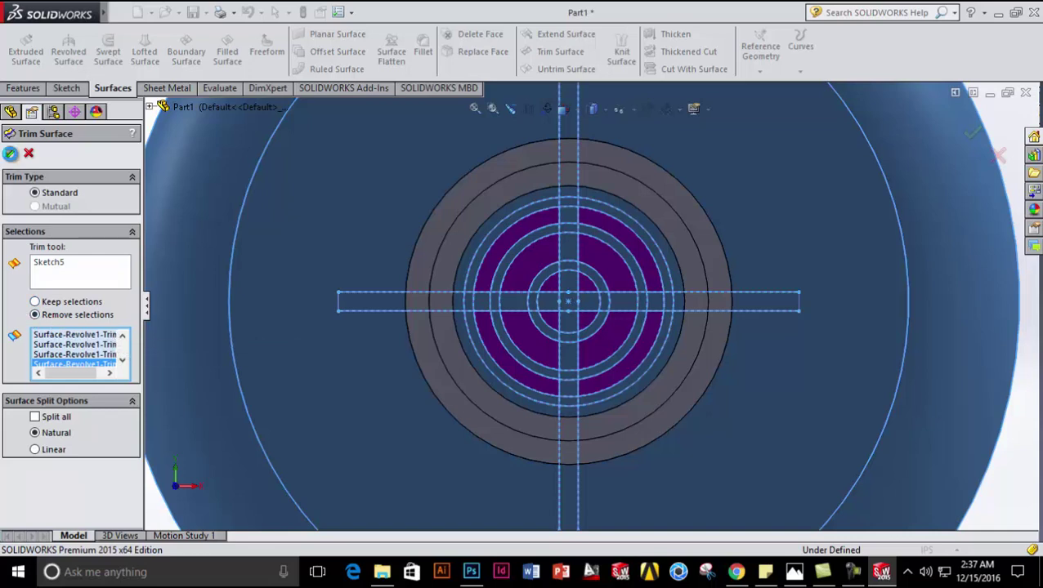
{"action": "left_click", "coordinate": [9, 154]}
{"action": "middle_click_drag", "start_coordinate": [519, 335], "coordinate": [712, 413]}
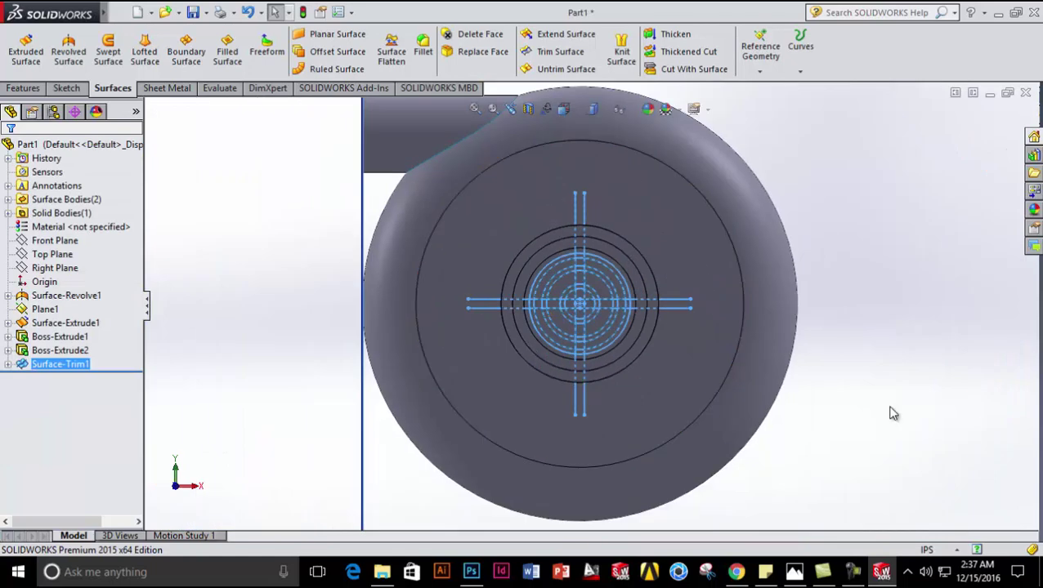
{"action": "middle_click_drag", "start_coordinate": [938, 399], "coordinate": [835, 402]}
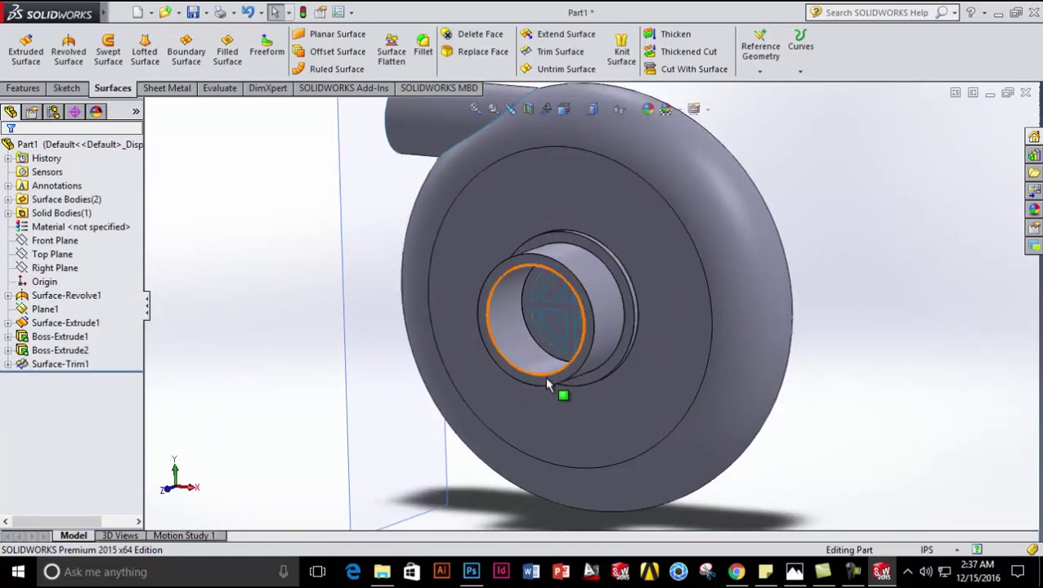
{"action": "scroll", "coordinate": [582, 320], "scroll_direction": "down", "scroll_amount": 4}
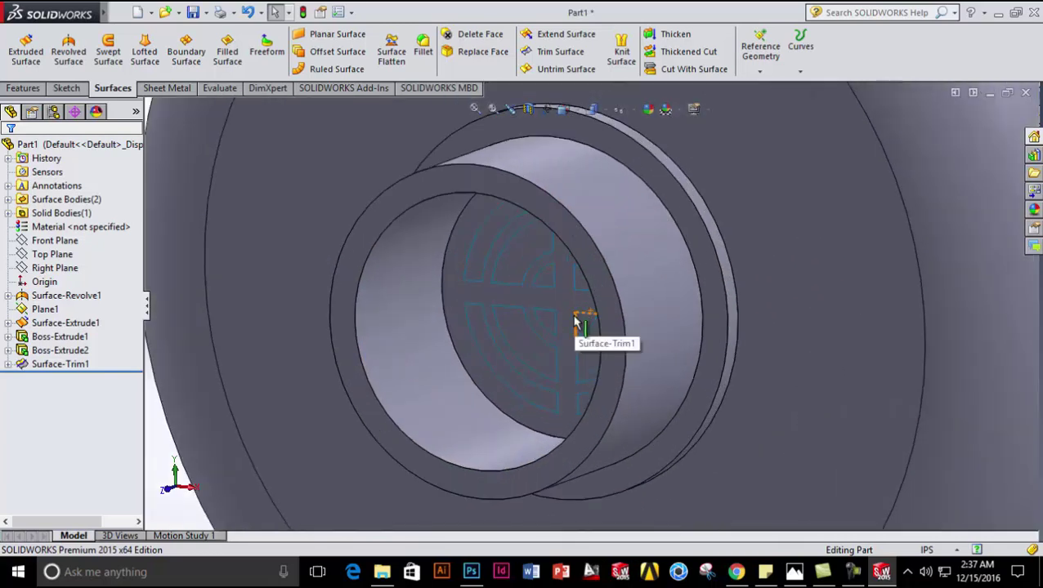
{"action": "scroll", "coordinate": [576, 341], "scroll_direction": "up", "scroll_amount": 6}
{"action": "left_click", "coordinate": [528, 109]}
{"action": "left_click", "coordinate": [57, 302]}
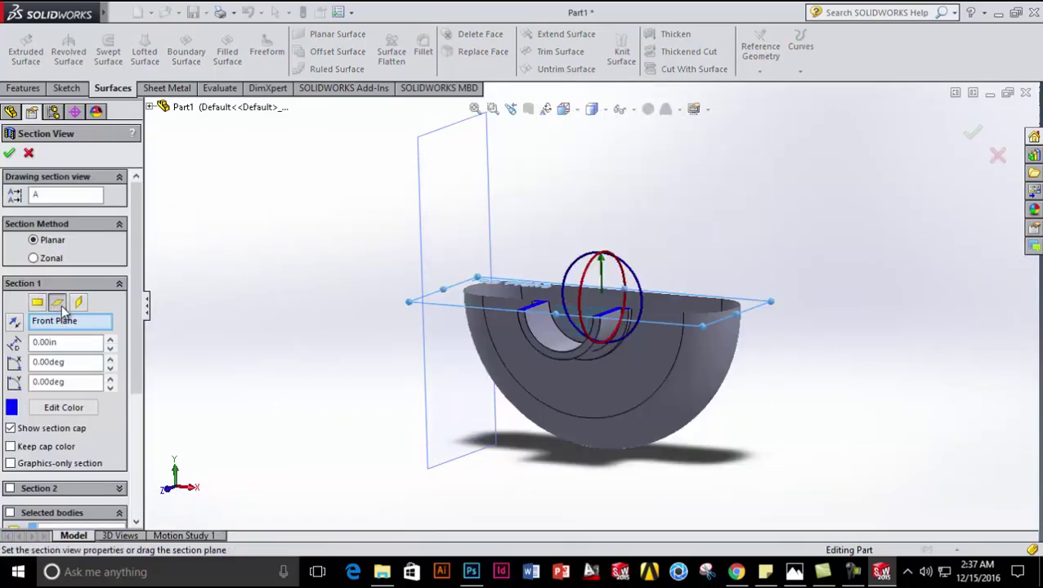
{"action": "left_click", "coordinate": [79, 302]}
{"action": "left_click", "coordinate": [37, 304]}
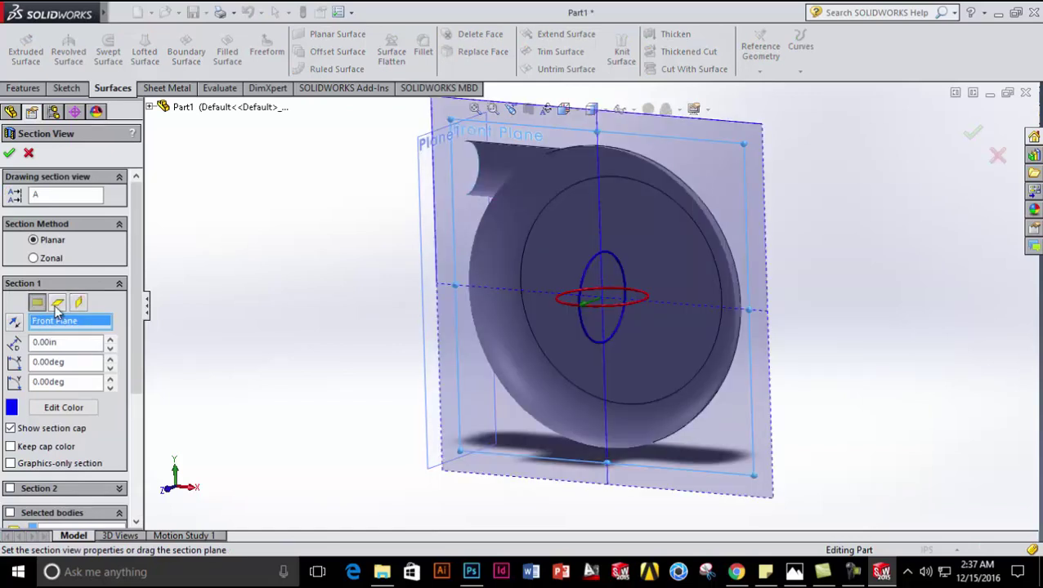
{"action": "left_click", "coordinate": [57, 303]}
{"action": "middle_click_drag", "start_coordinate": [821, 437], "coordinate": [660, 334]}
{"action": "scroll", "coordinate": [660, 333], "scroll_direction": "down", "scroll_amount": 2}
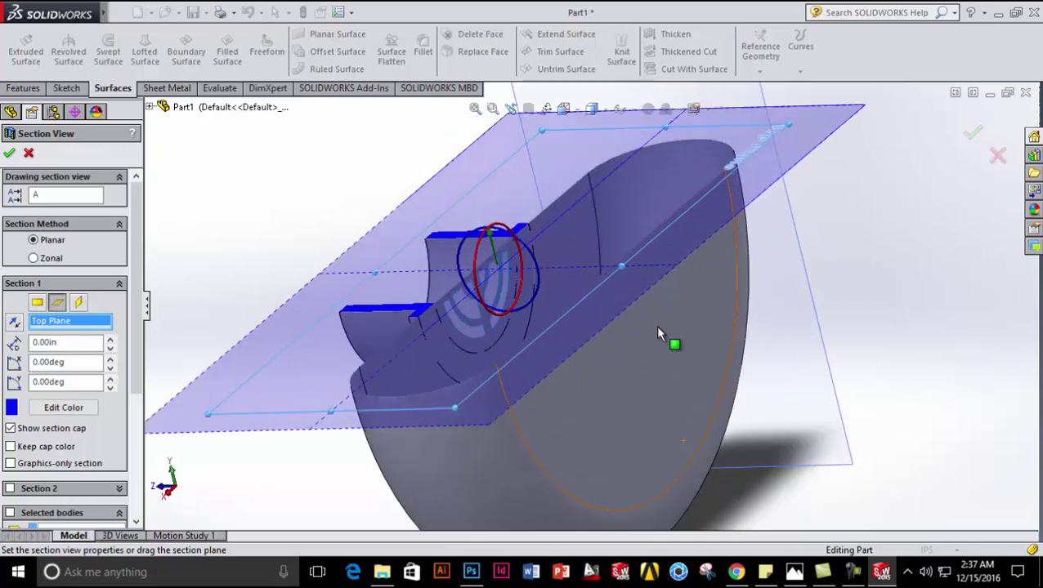
{"action": "middle_click_drag", "start_coordinate": [477, 326], "coordinate": [524, 307]}
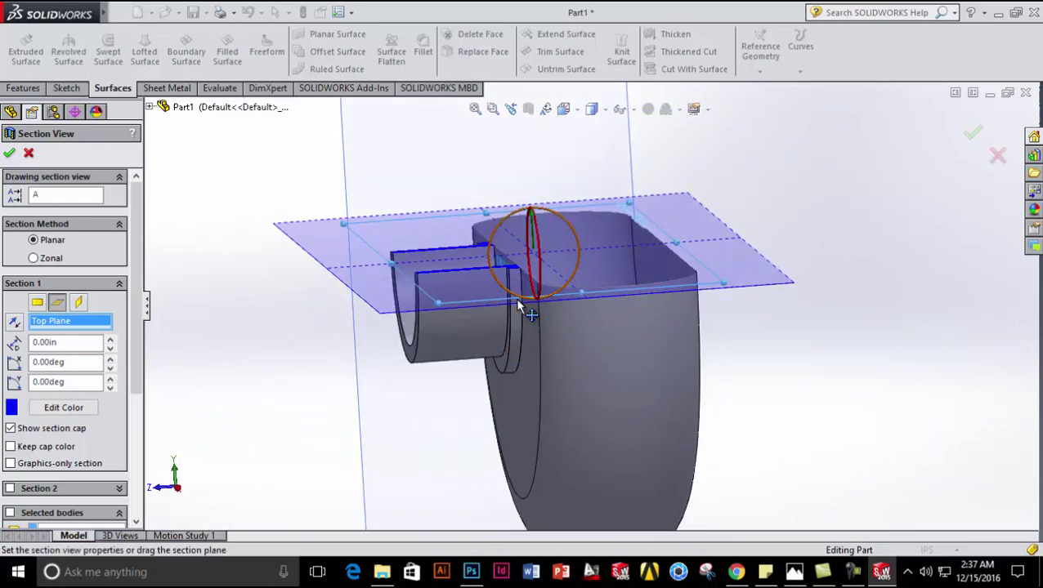
{"action": "left_click", "coordinate": [78, 307]}
{"action": "scroll", "coordinate": [551, 356], "scroll_direction": "up", "scroll_amount": 3}
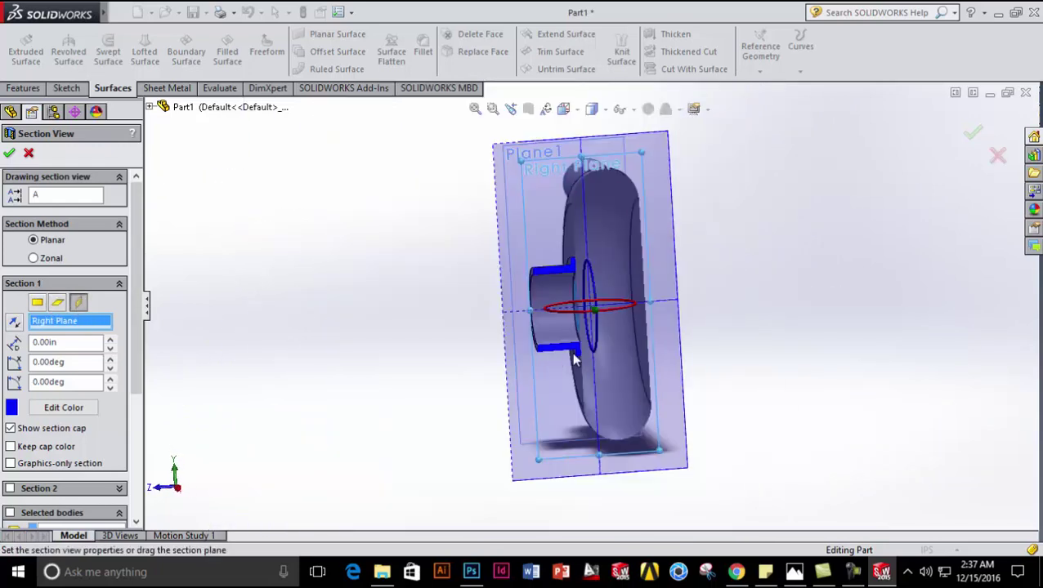
{"action": "middle_click_drag", "start_coordinate": [635, 366], "coordinate": [629, 261]}
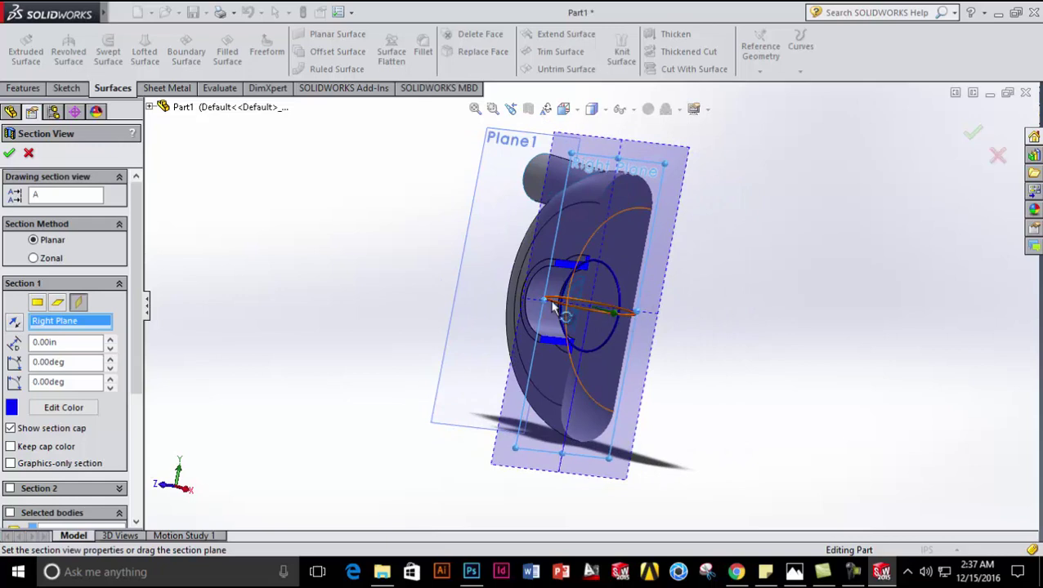
{"action": "left_click", "coordinate": [38, 303]}
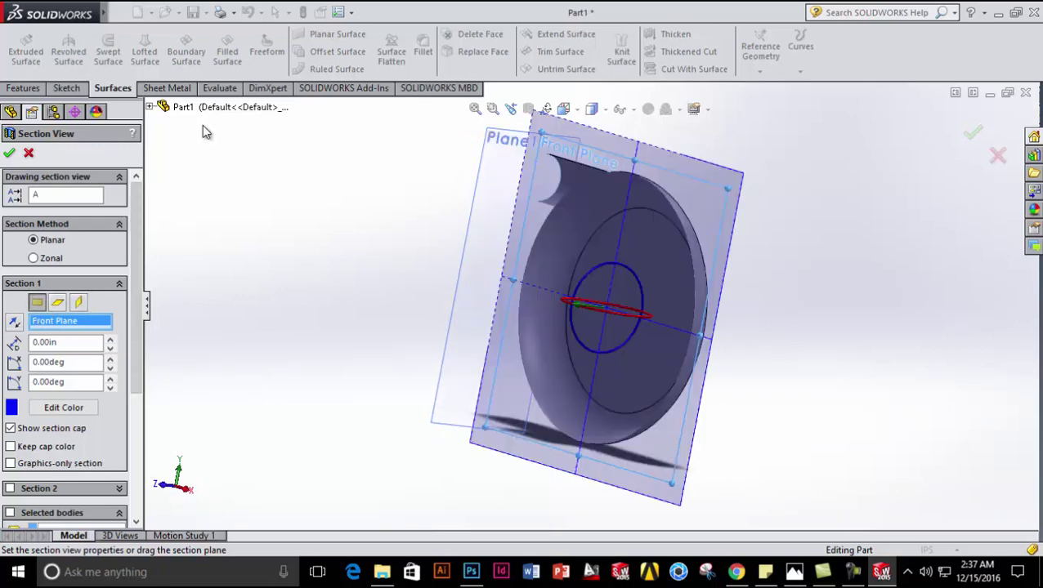
{"action": "left_click", "coordinate": [29, 153]}
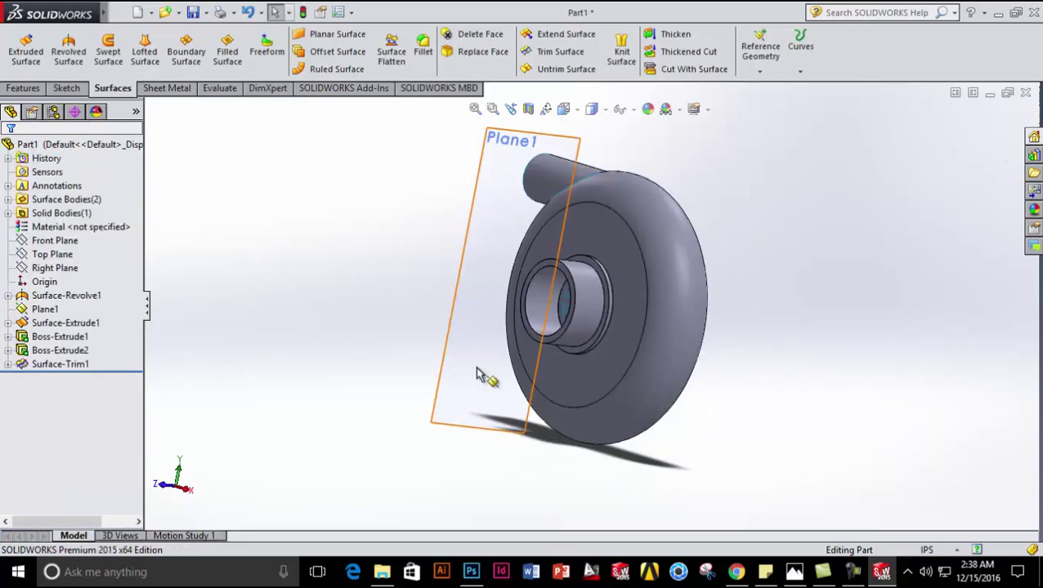
{"action": "middle_click_drag", "start_coordinate": [396, 391], "coordinate": [445, 417]}
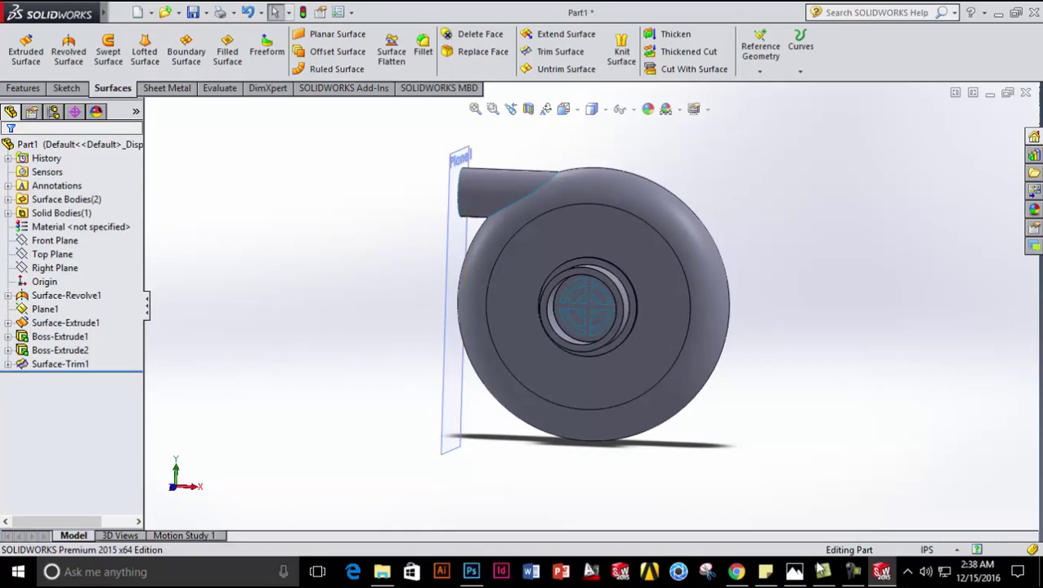
- Review hw.JPG in Photos, then view the housing's front face Normal To
{"action": "left_click", "coordinate": [793, 572]}
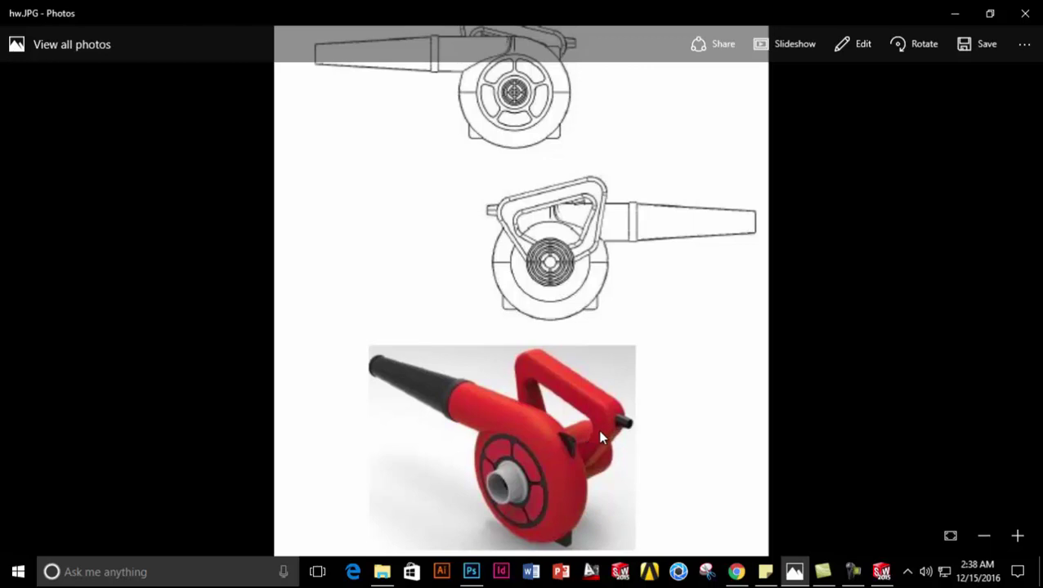
{"action": "left_click", "coordinate": [969, 14]}
{"action": "middle_click_drag", "start_coordinate": [807, 354], "coordinate": [630, 357]}
{"action": "right_click", "coordinate": [631, 357]}
{"action": "left_click", "coordinate": [706, 211]}
{"action": "right_click", "coordinate": [631, 293]}
- Sketch a 1.37in-diameter circle at the origin on the housing face
{"action": "left_click", "coordinate": [670, 211]}
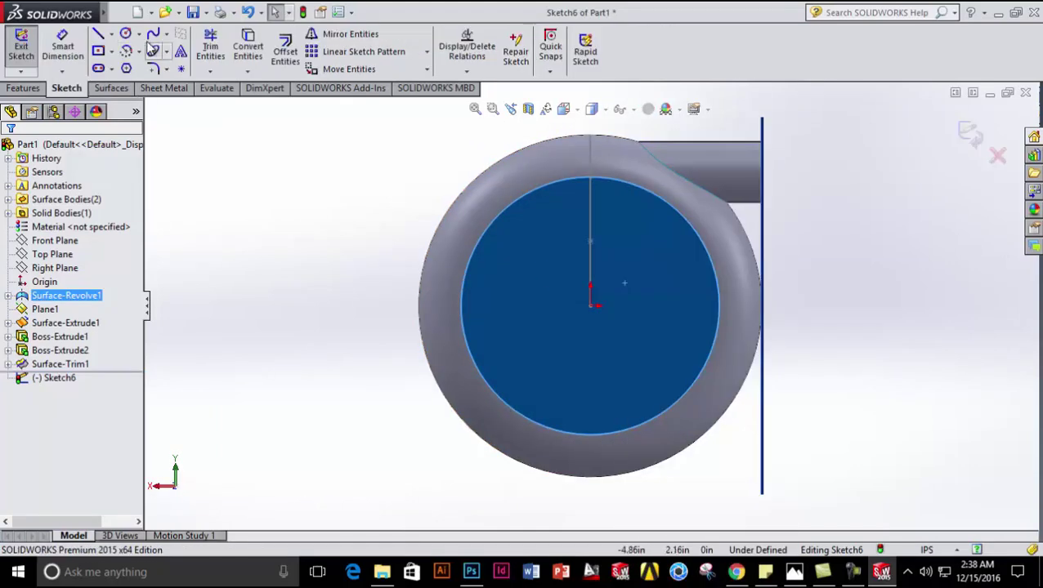
{"action": "left_click", "coordinate": [128, 35]}
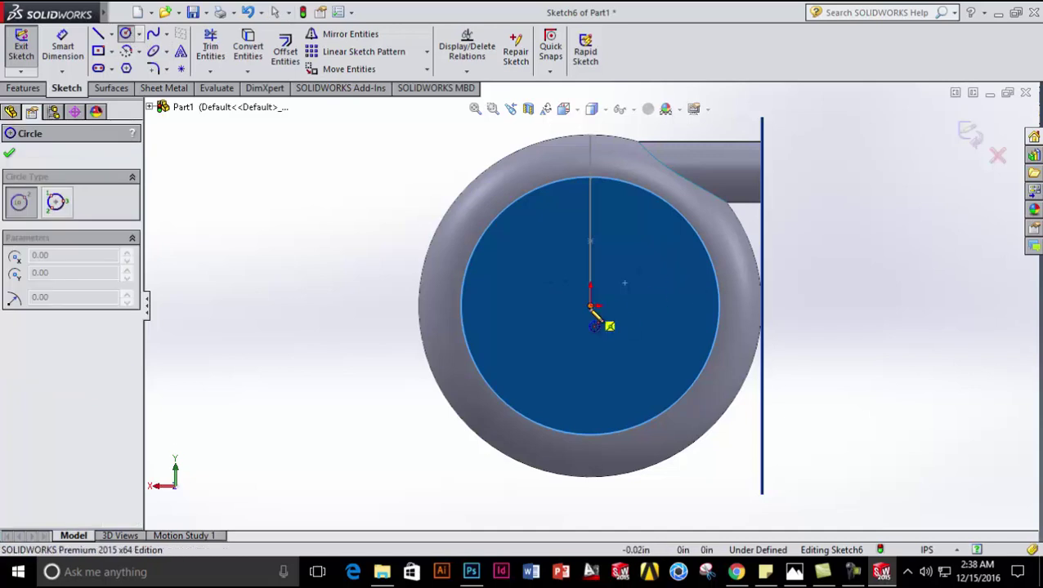
{"action": "left_click", "coordinate": [590, 306]}
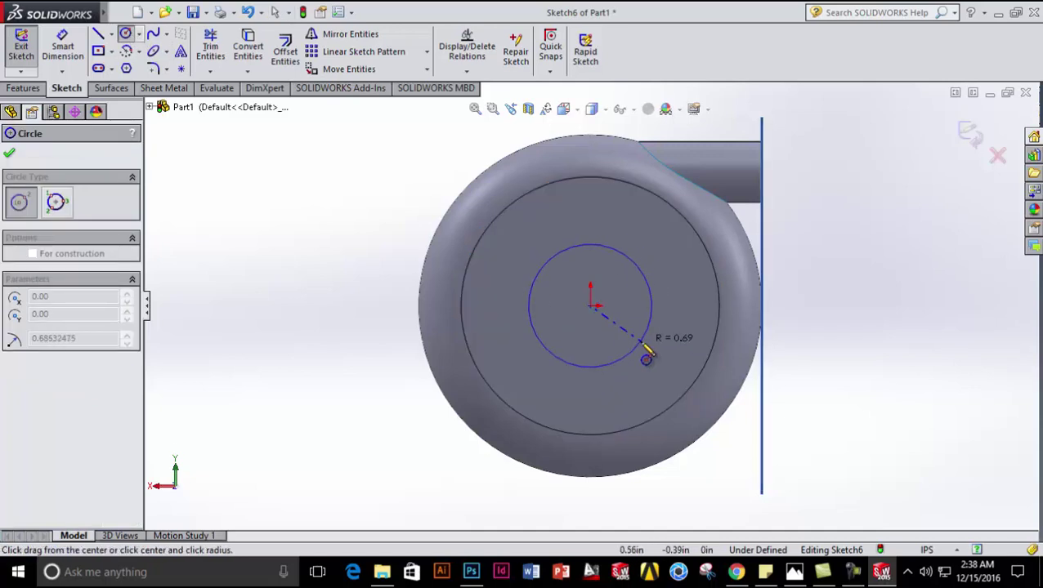
{"action": "left_click", "coordinate": [645, 357]}
{"action": "key", "text": "Escape"}
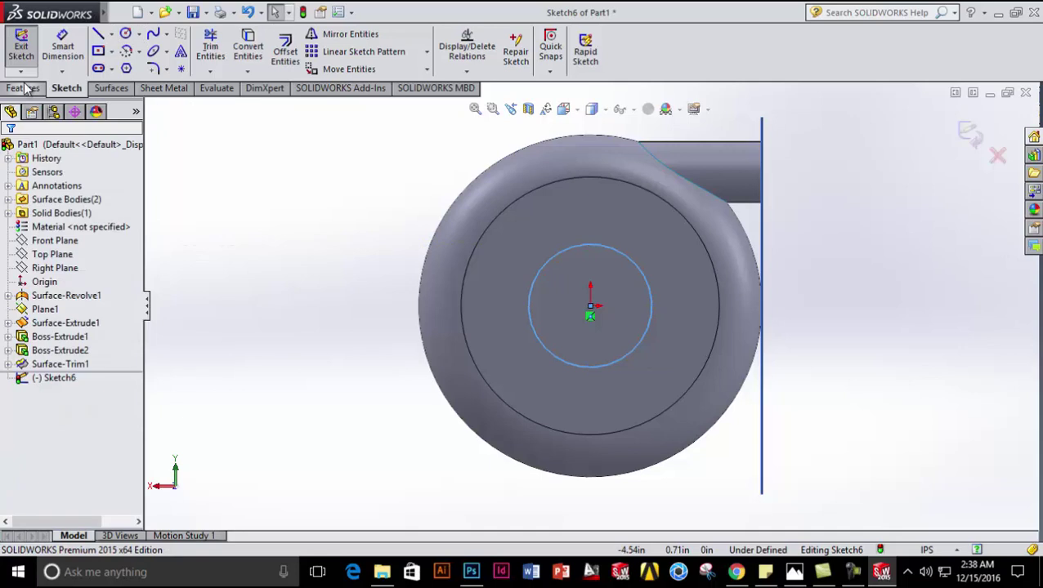
- Extrude the circle as a 1.34in-deep surface, creating Surface-Extrude2
{"action": "left_click", "coordinate": [111, 88]}
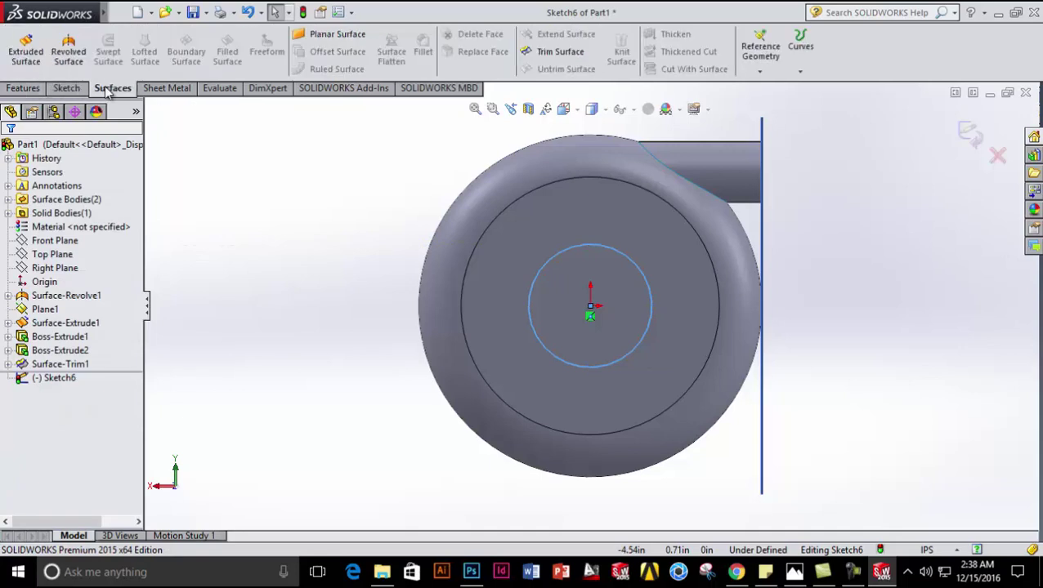
{"action": "left_click", "coordinate": [24, 51]}
{"action": "left_click_drag", "start_coordinate": [671, 331], "coordinate": [721, 344]}
{"action": "middle_click_drag", "start_coordinate": [722, 344], "coordinate": [496, 395]}
{"action": "left_click_drag", "start_coordinate": [784, 344], "coordinate": [794, 348]}
{"action": "middle_click_drag", "start_coordinate": [722, 391], "coordinate": [80, 274]}
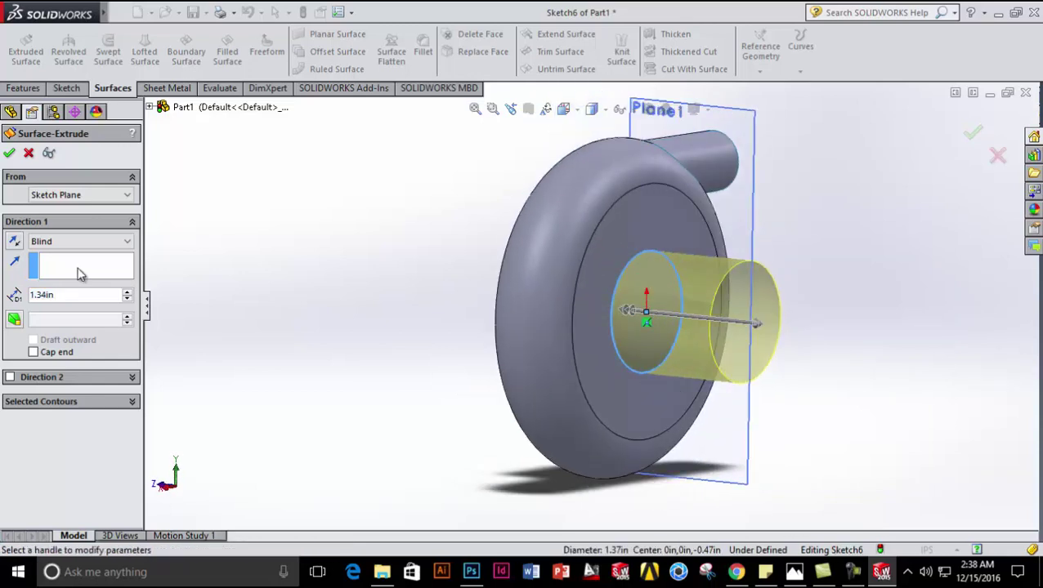
{"action": "left_click", "coordinate": [10, 154]}
- Create Surface-Fill1 using the tube's rim as the patch boundary
{"action": "middle_click_drag", "start_coordinate": [442, 377], "coordinate": [421, 454]}
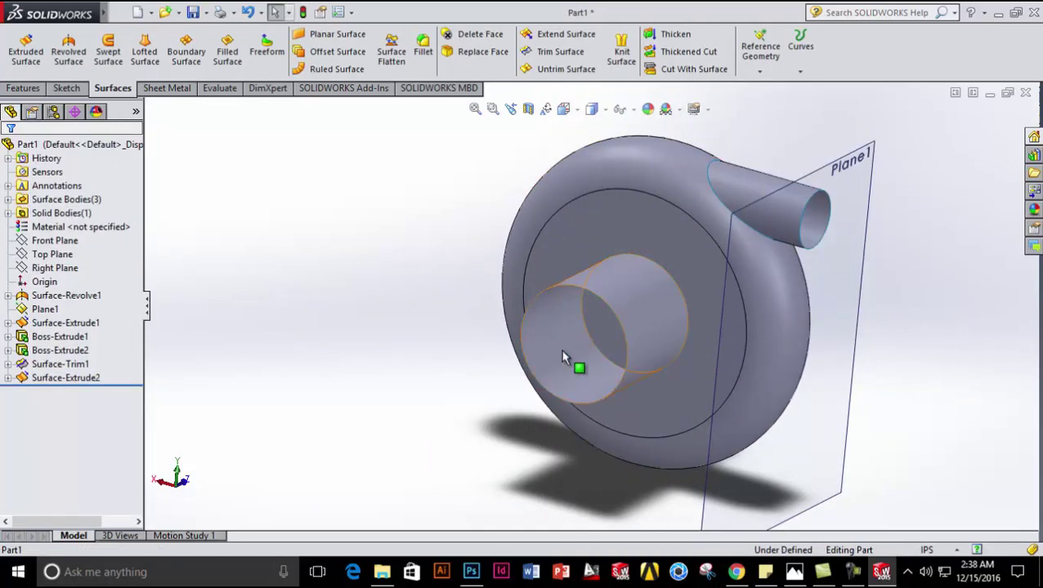
{"action": "left_click", "coordinate": [225, 51]}
{"action": "left_click", "coordinate": [545, 294]}
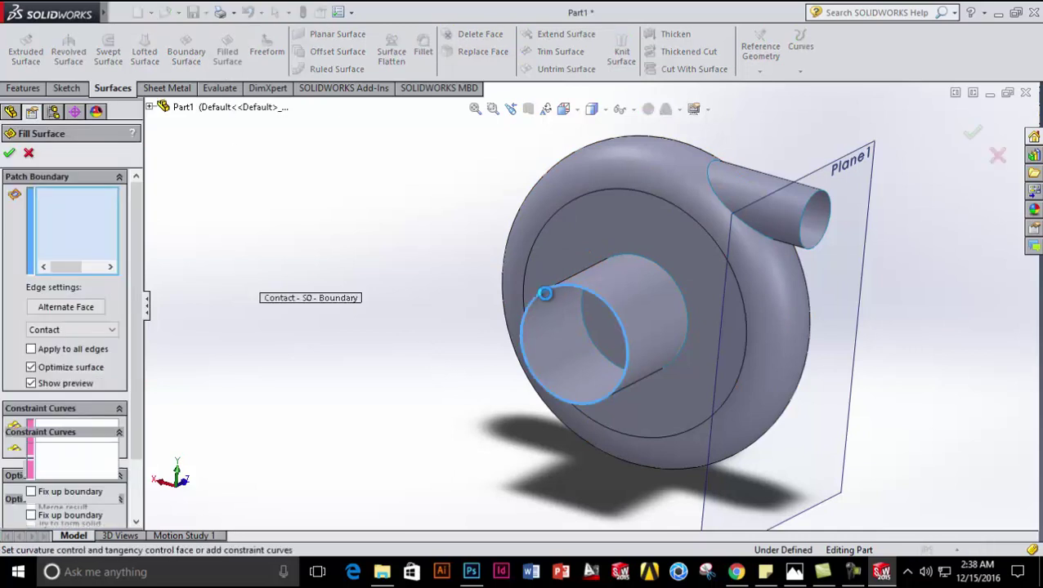
{"action": "left_click", "coordinate": [10, 156]}
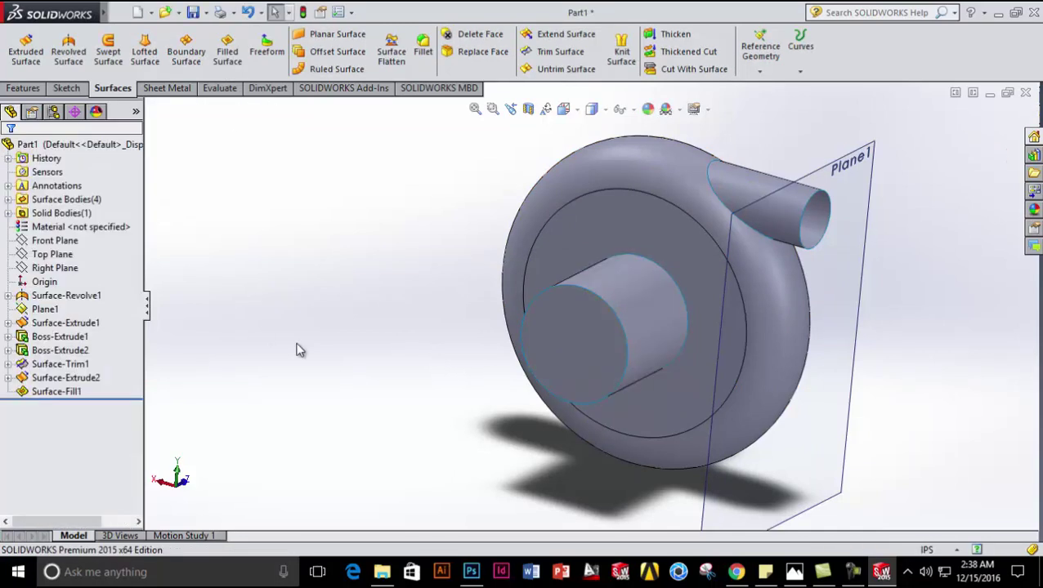
- Look at the hw.JPG reference image in Photos, then return to the model
{"action": "mouse_move", "coordinate": [340, 350]}
{"action": "middle_mouse_down"}
{"action": "mouse_move", "coordinate": [461, 404]}
{"action": "mouse_move", "coordinate": [441, 416]}
{"action": "middle_mouse_up"}
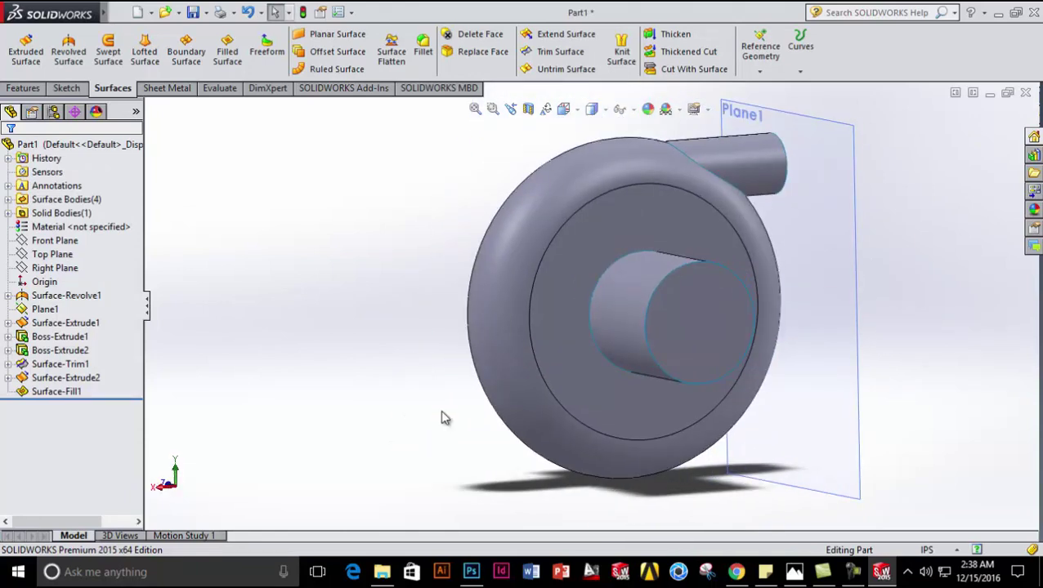
{"action": "left_click", "coordinate": [793, 572]}
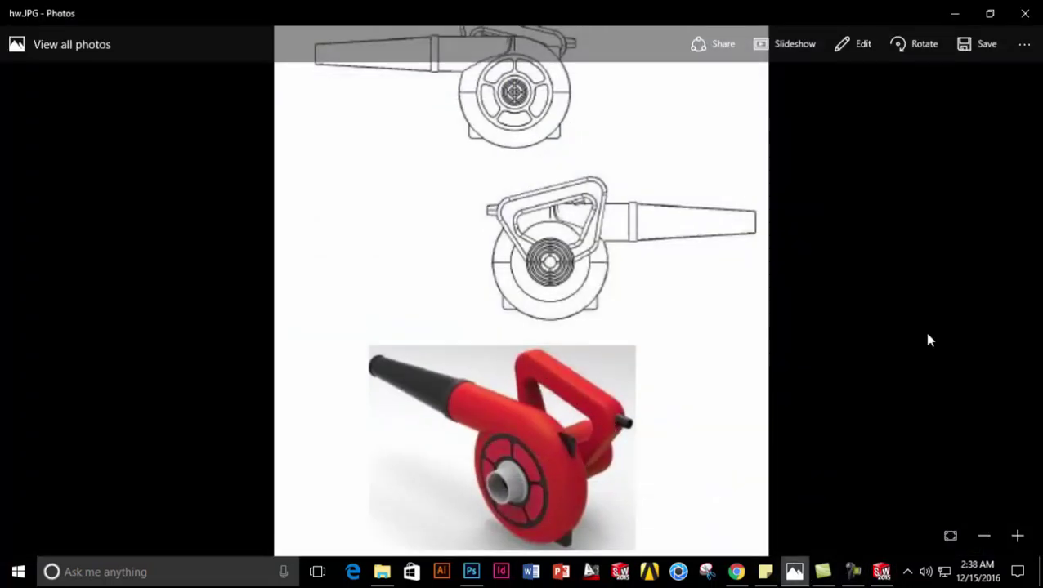
{"action": "left_click", "coordinate": [956, 13]}
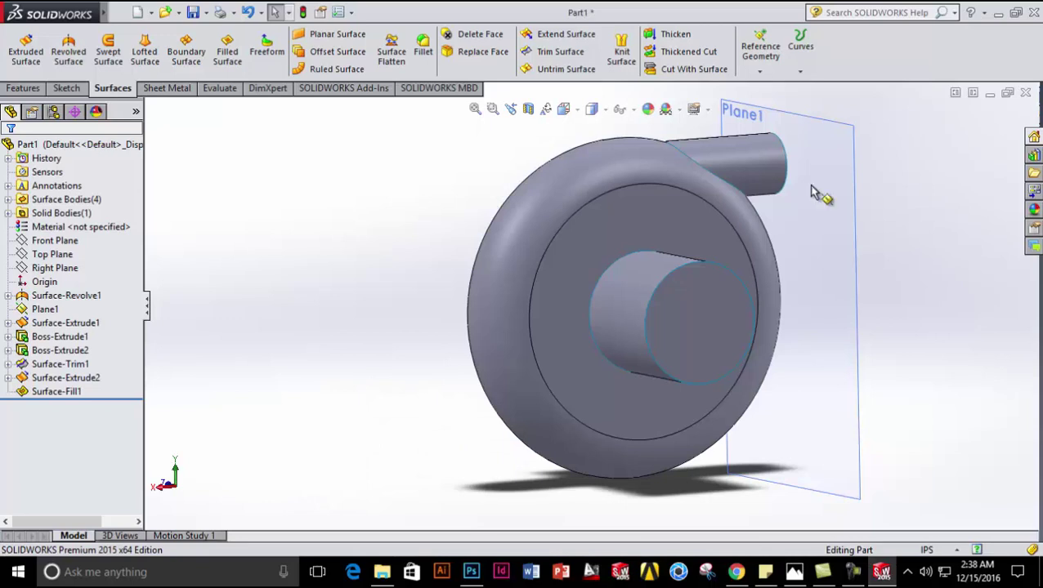
- Try a reference plane from the housing face and shaft end, then cancel it
{"action": "left_click", "coordinate": [760, 48]}
{"action": "left_click", "coordinate": [764, 85]}
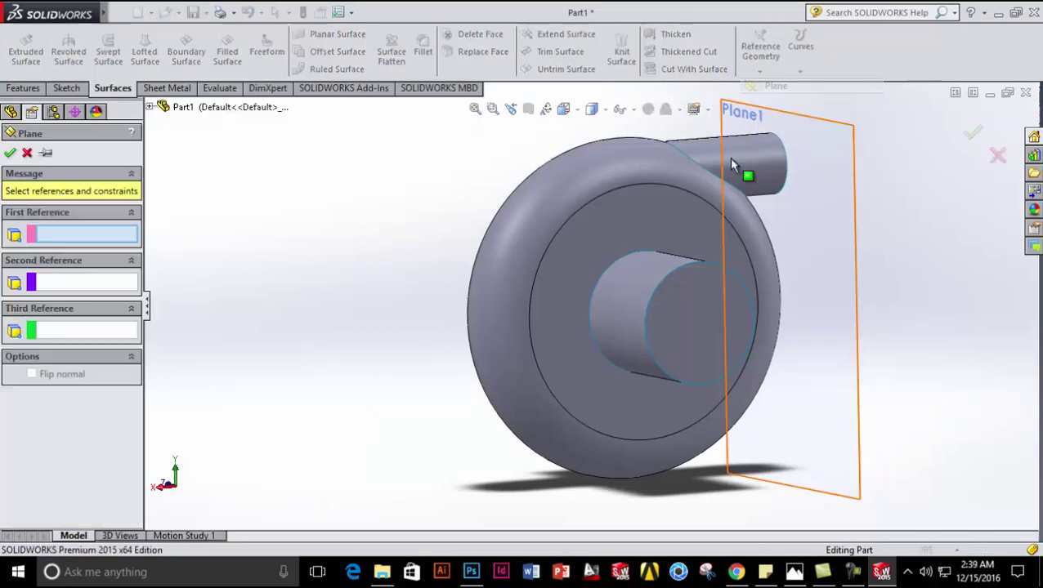
{"action": "left_click", "coordinate": [609, 256]}
{"action": "left_click", "coordinate": [682, 328]}
{"action": "middle_click_drag", "start_coordinate": [650, 335], "coordinate": [609, 327]}
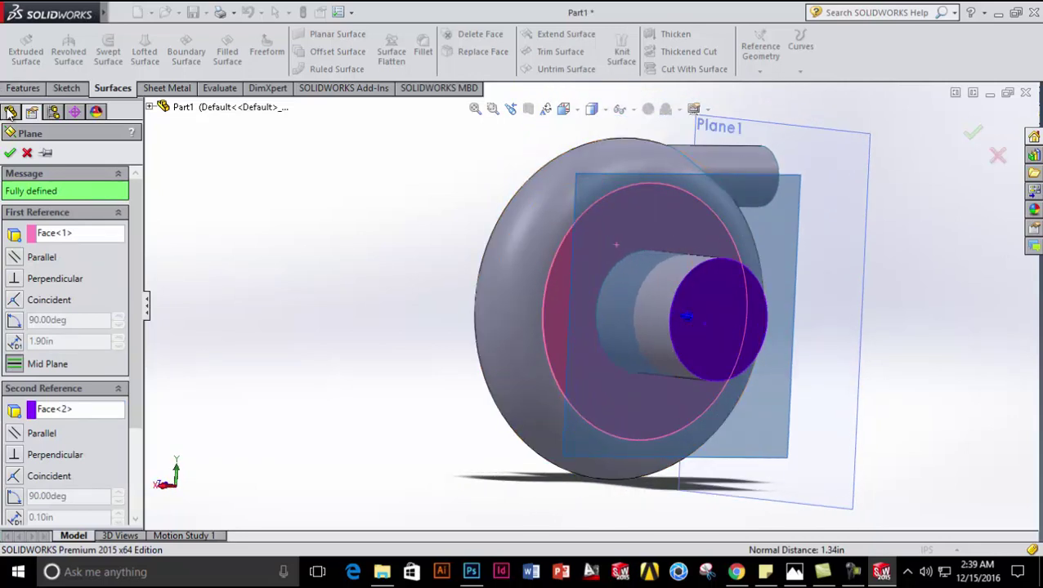
{"action": "left_click", "coordinate": [27, 153]}
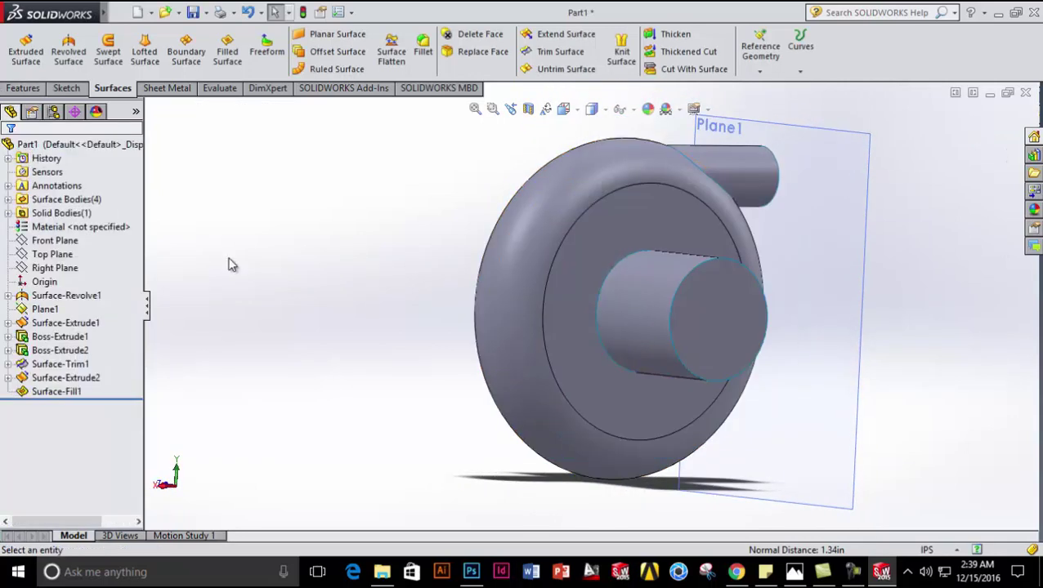
- Create Plane2 between the housing's front face and the shaft's end face
{"action": "left_click", "coordinate": [760, 72]}
{"action": "left_click", "coordinate": [772, 86]}
{"action": "middle_click_drag", "start_coordinate": [424, 206], "coordinate": [425, 225]}
{"action": "left_click", "coordinate": [588, 314]}
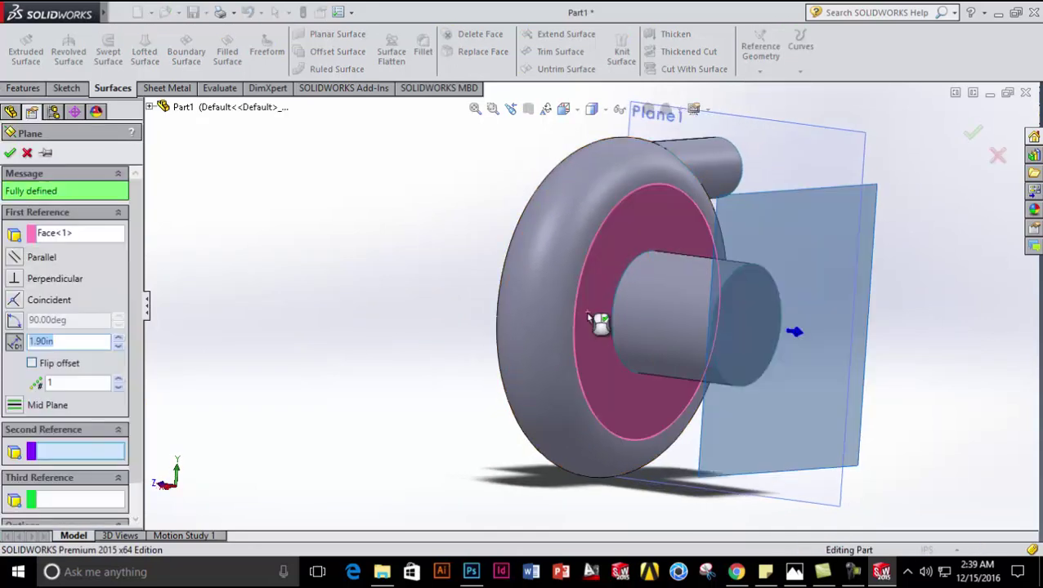
{"action": "middle_click_drag", "start_coordinate": [466, 335], "coordinate": [489, 339]}
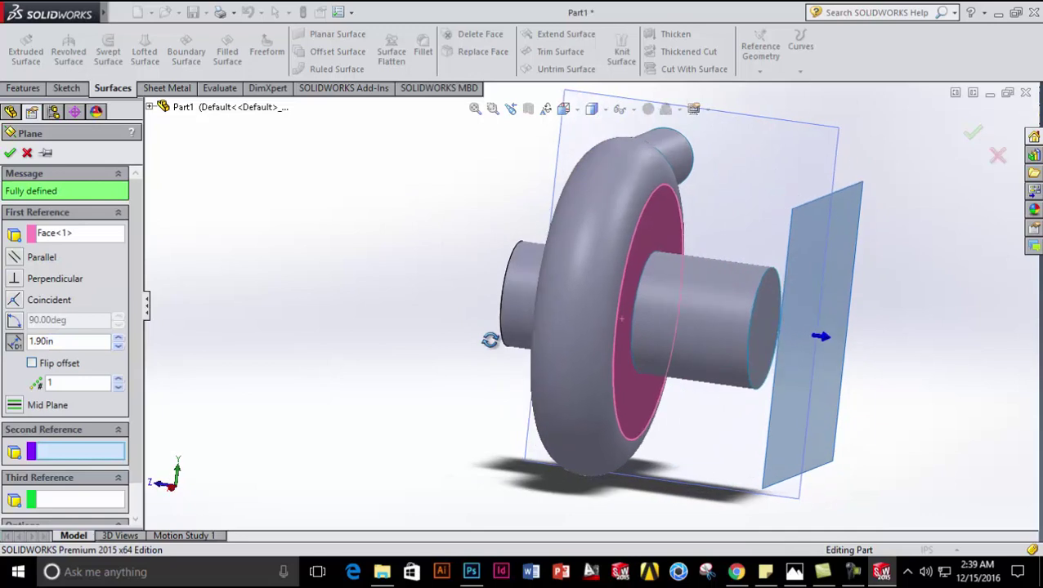
{"action": "left_click", "coordinate": [764, 357]}
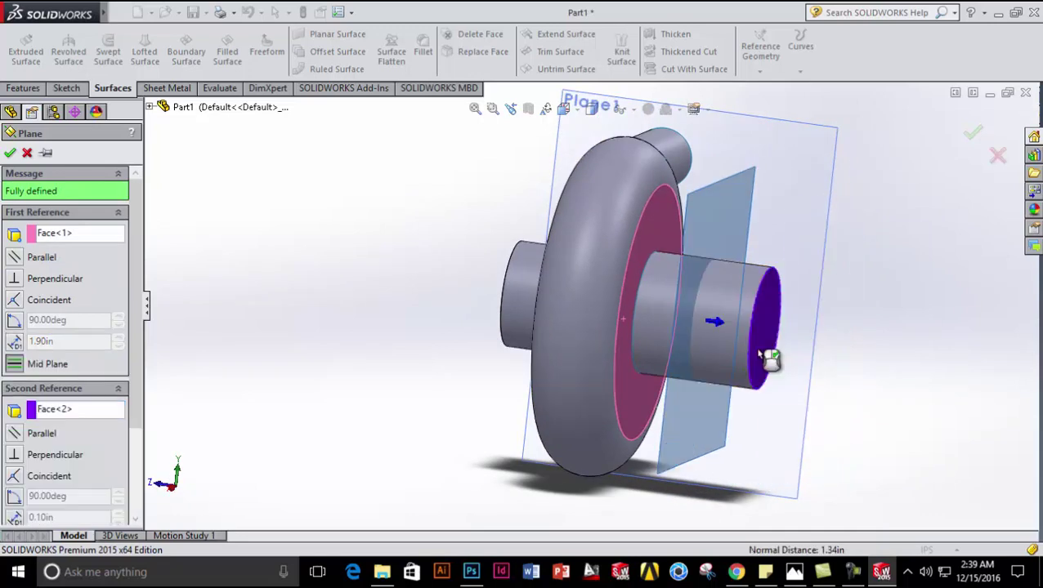
{"action": "left_click", "coordinate": [10, 154]}
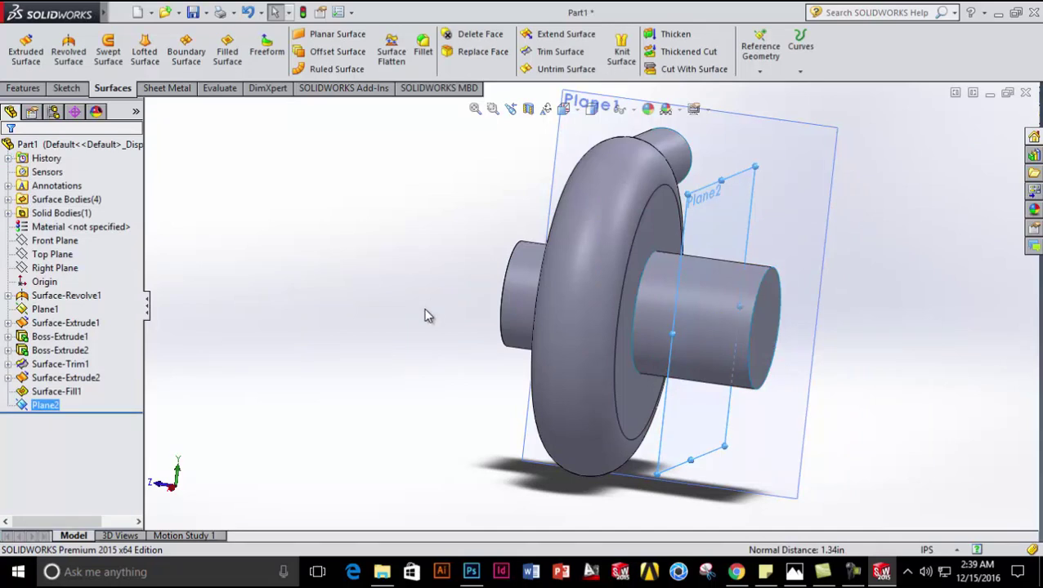
- Turn the view Normal To Plane2
{"action": "middle_click_drag", "start_coordinate": [420, 319], "coordinate": [325, 322]}
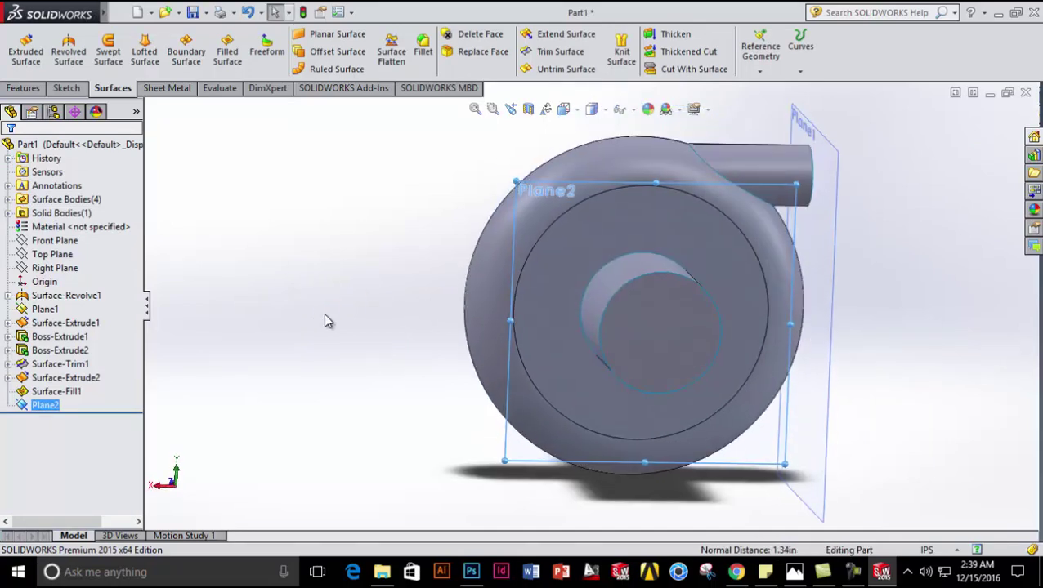
{"action": "right_click", "coordinate": [37, 406]}
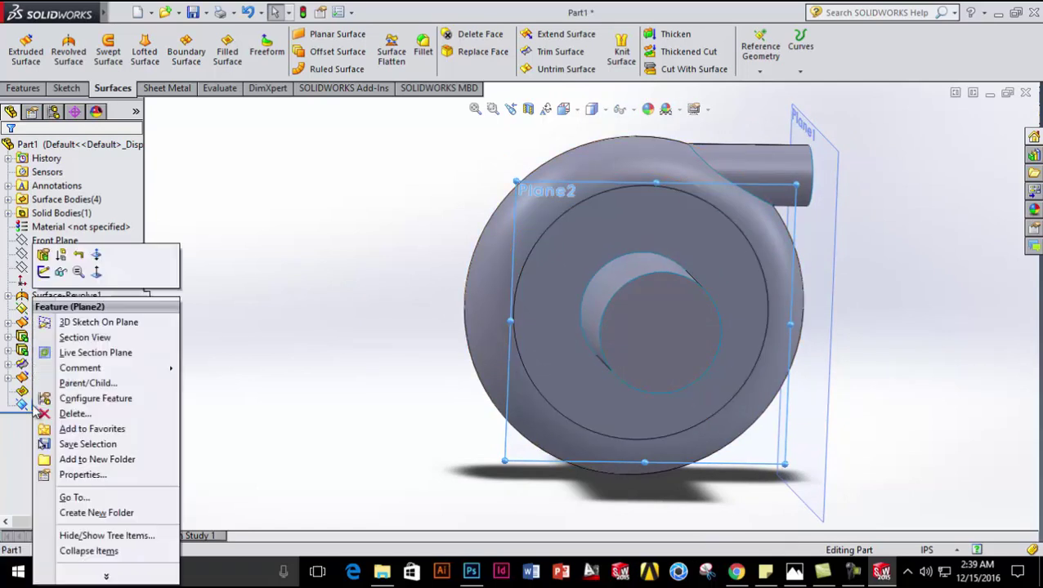
{"action": "left_click", "coordinate": [96, 282]}
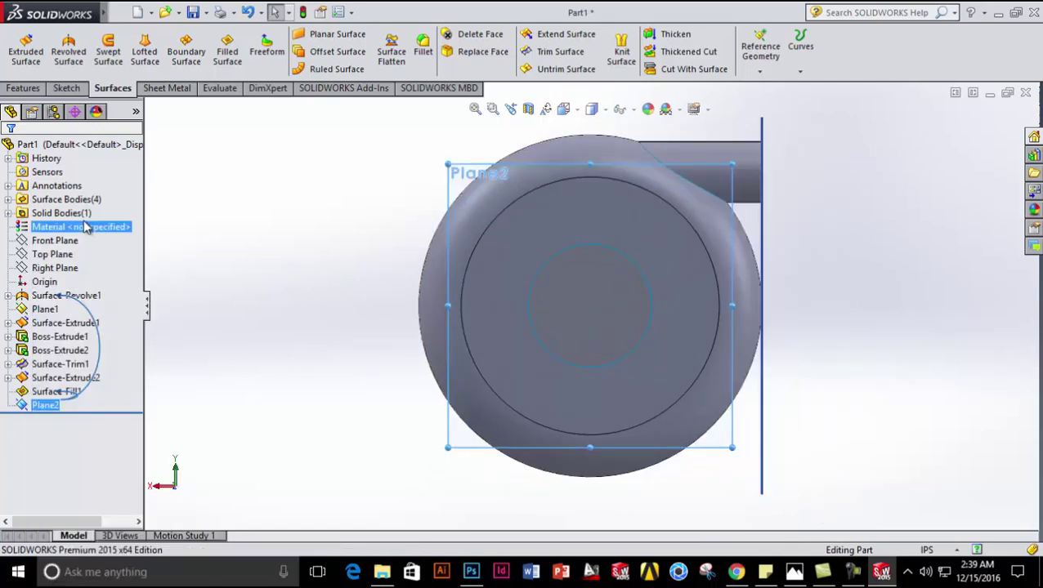
{"action": "right_click", "coordinate": [42, 407]}
- On a new Plane2 sketch, draw a spline looping from the hub over the housing
{"action": "left_click", "coordinate": [51, 272]}
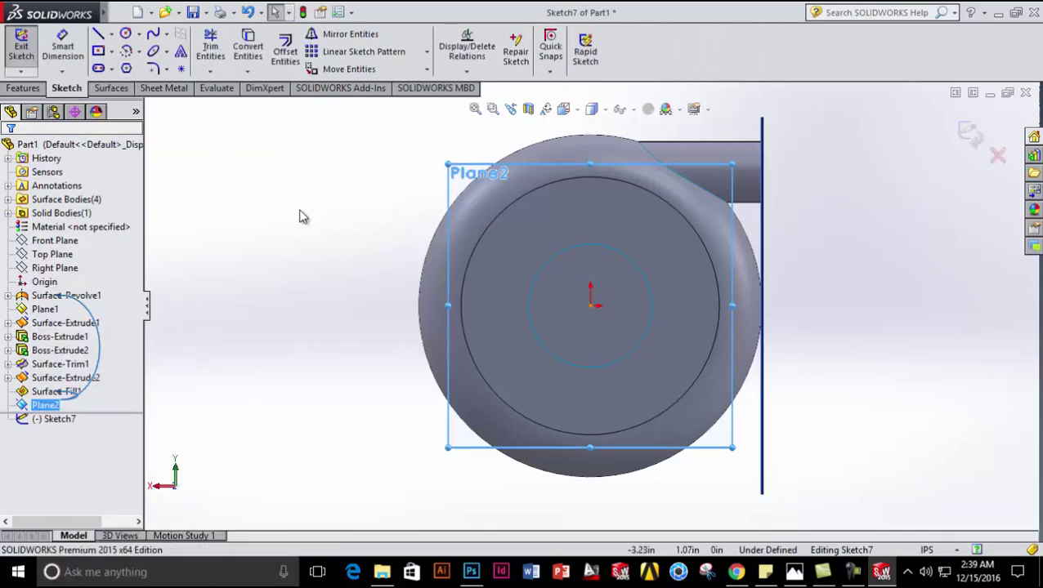
{"action": "left_click", "coordinate": [152, 37]}
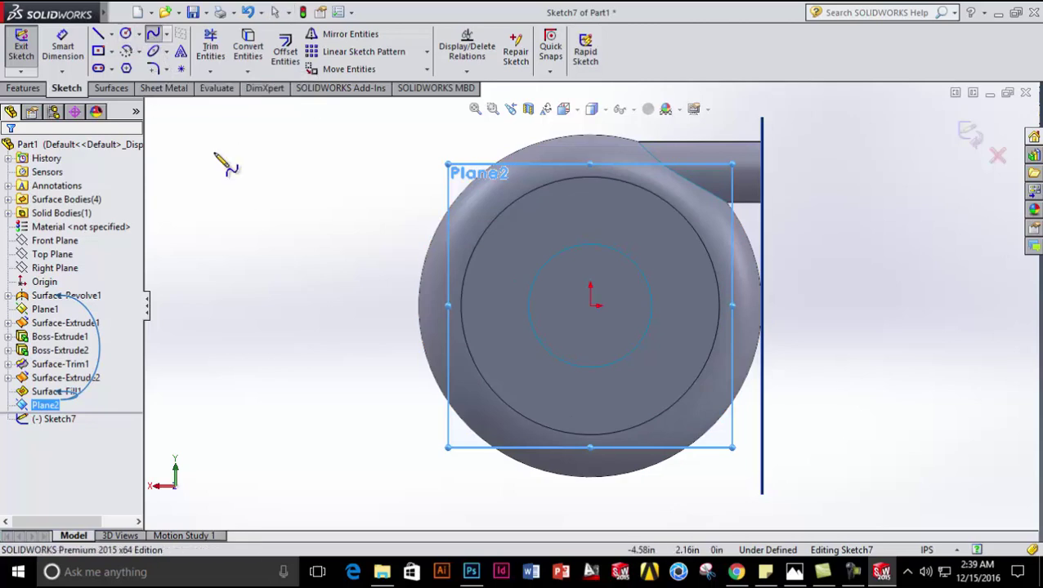
{"action": "left_click", "coordinate": [540, 306]}
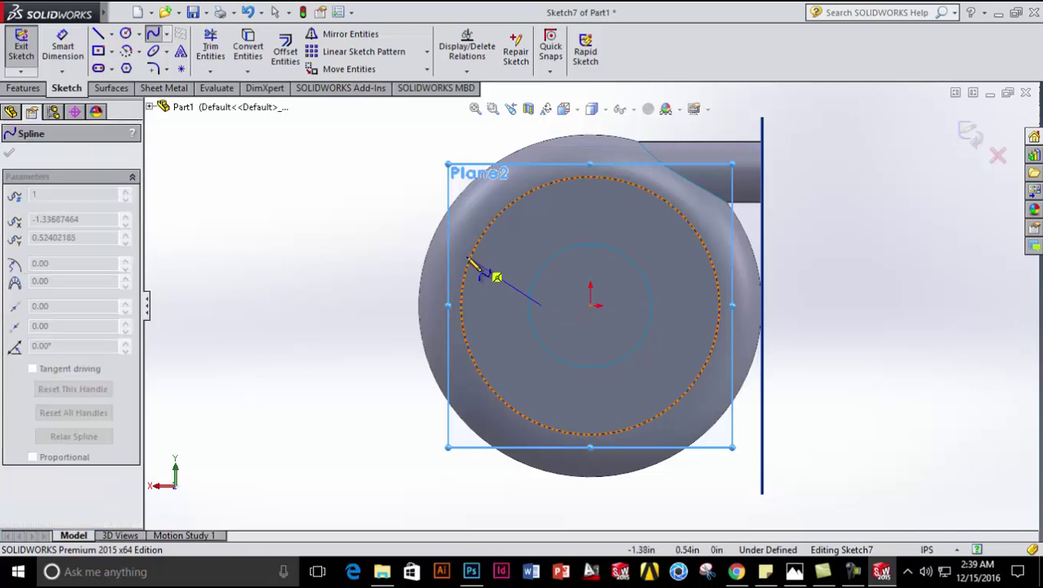
{"action": "left_click", "coordinate": [462, 253]}
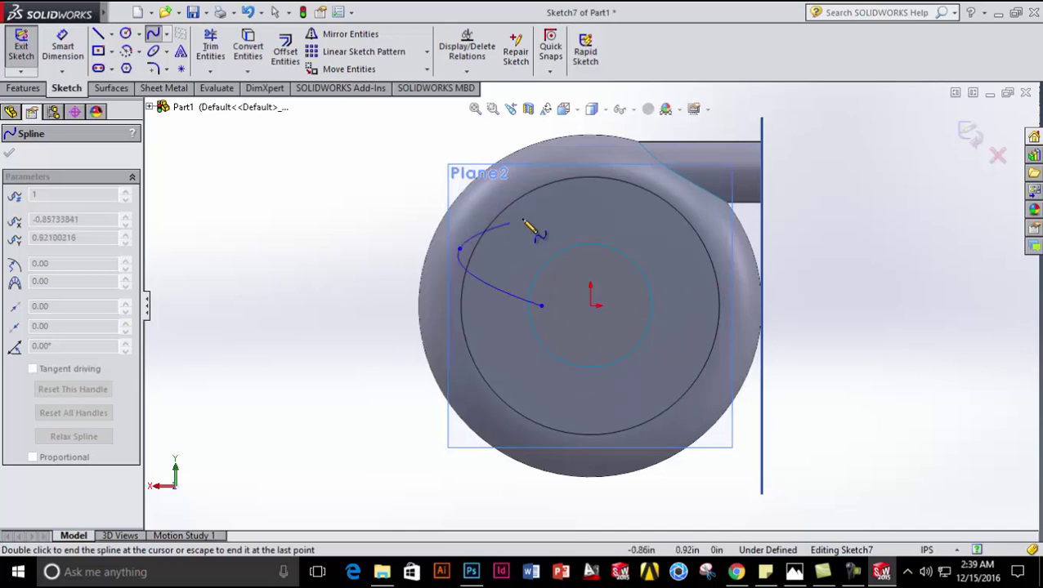
{"action": "key", "text": "z"}
{"action": "key", "text": "z"}
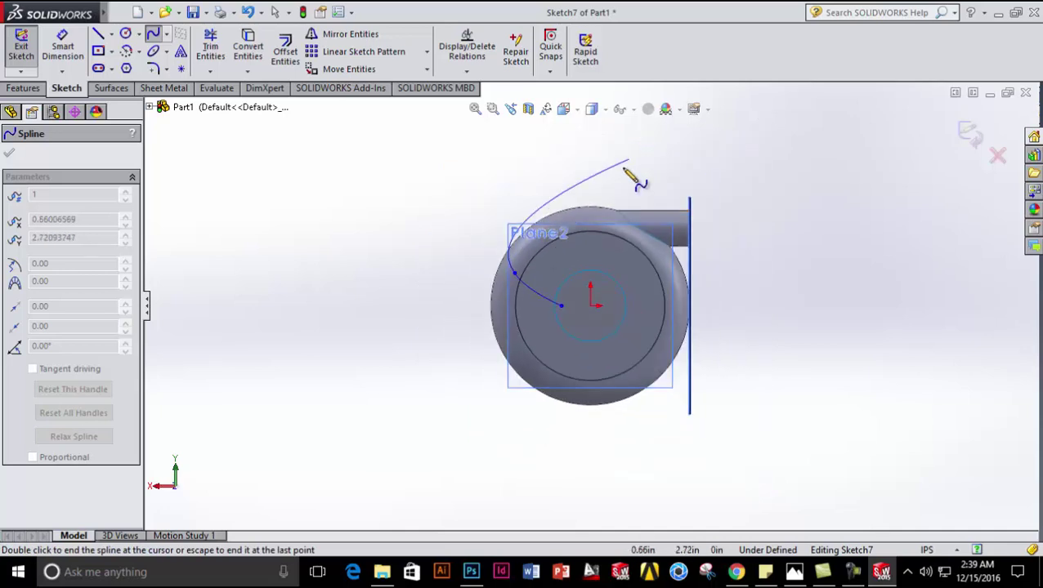
{"action": "left_click", "coordinate": [651, 177]}
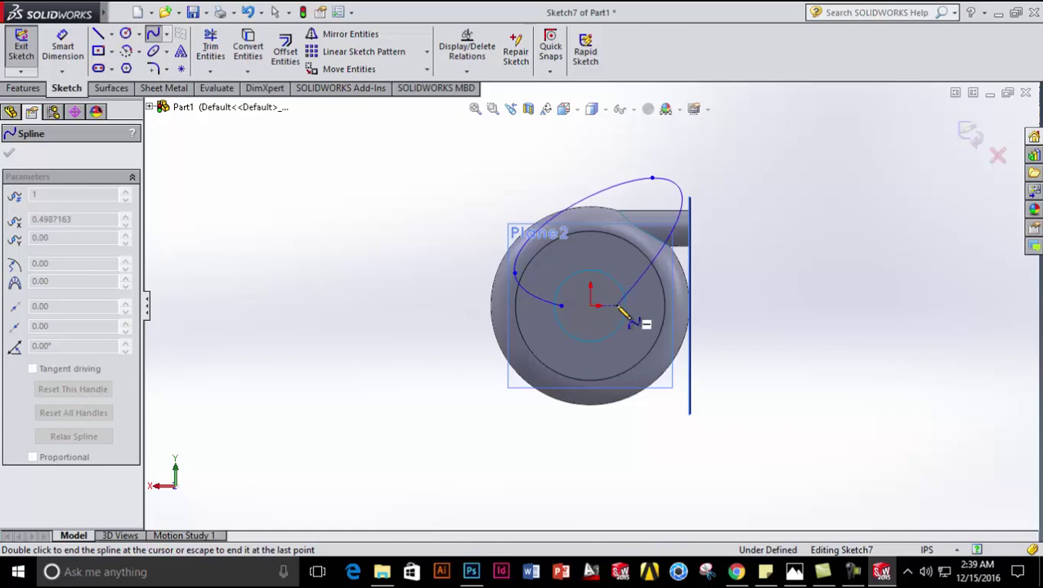
{"action": "double_click", "coordinate": [617, 306]}
{"action": "key", "text": "Escape"}
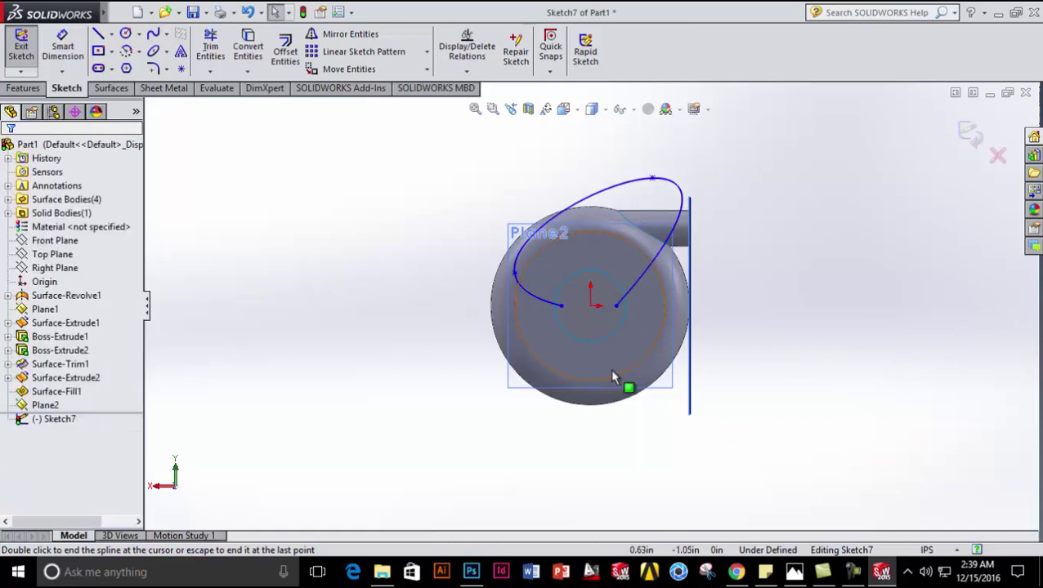
- Raise the spline's top point, adjust its left tangent, and exit Sketch7
{"action": "left_click", "coordinate": [654, 183]}
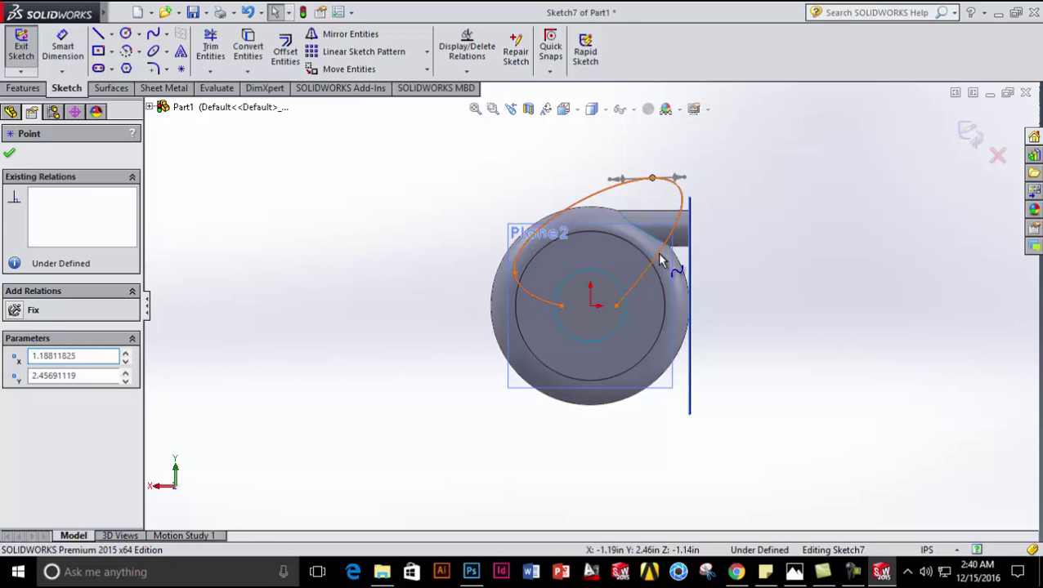
{"action": "left_click", "coordinate": [679, 248]}
{"action": "scroll", "coordinate": [678, 237], "scroll_direction": "down", "scroll_amount": 5}
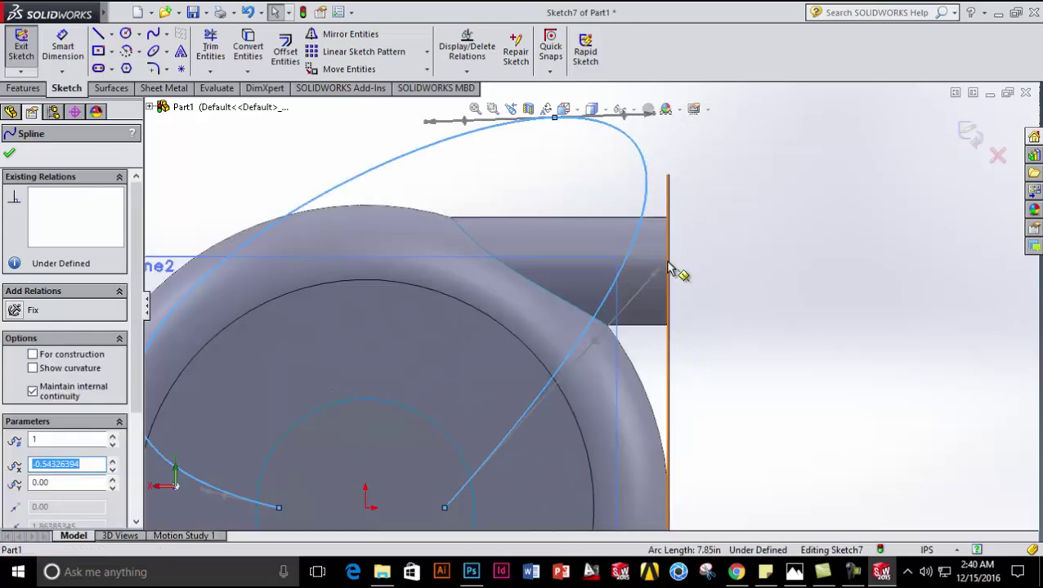
{"action": "left_click", "coordinate": [659, 271]}
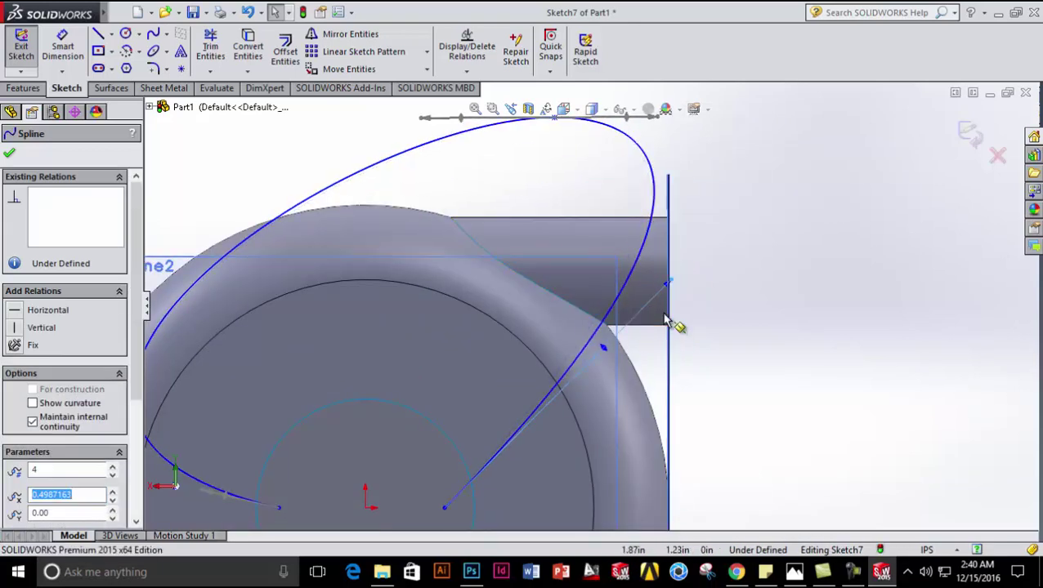
{"action": "scroll", "coordinate": [590, 298], "scroll_direction": "up", "scroll_amount": 5}
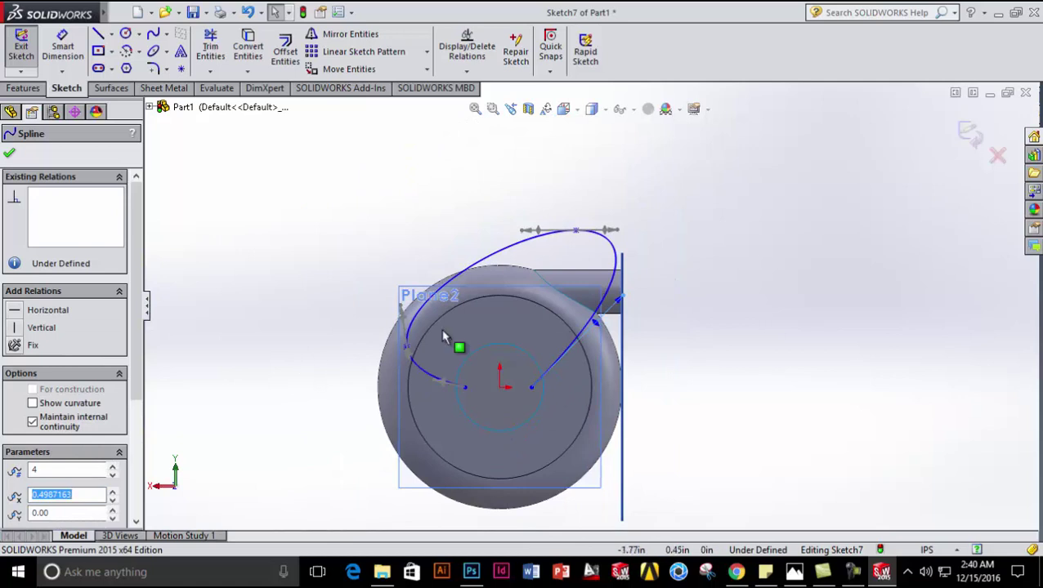
{"action": "left_click_drag", "start_coordinate": [573, 226], "coordinate": [572, 214]}
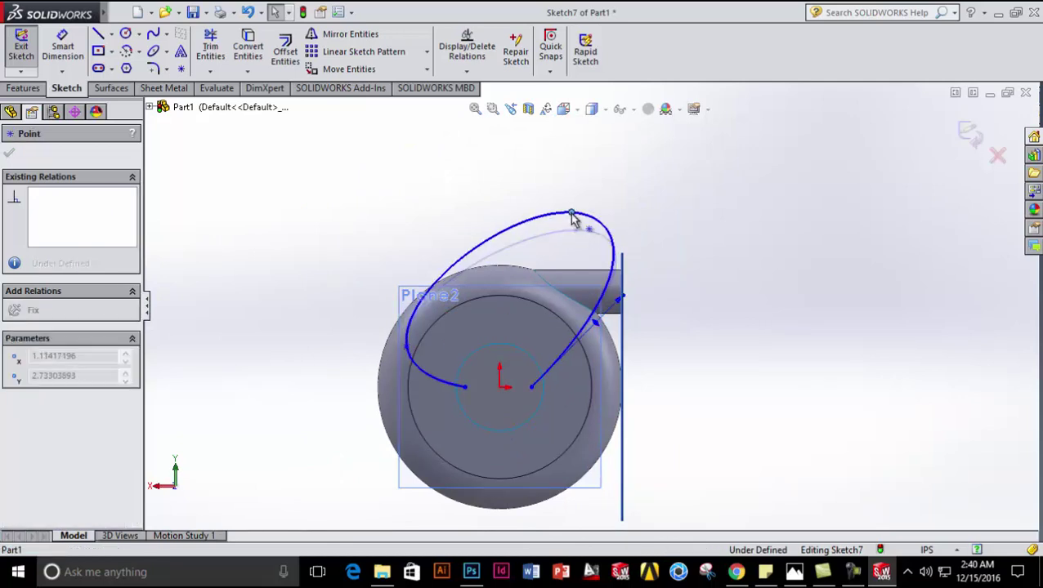
{"action": "left_click", "coordinate": [683, 332]}
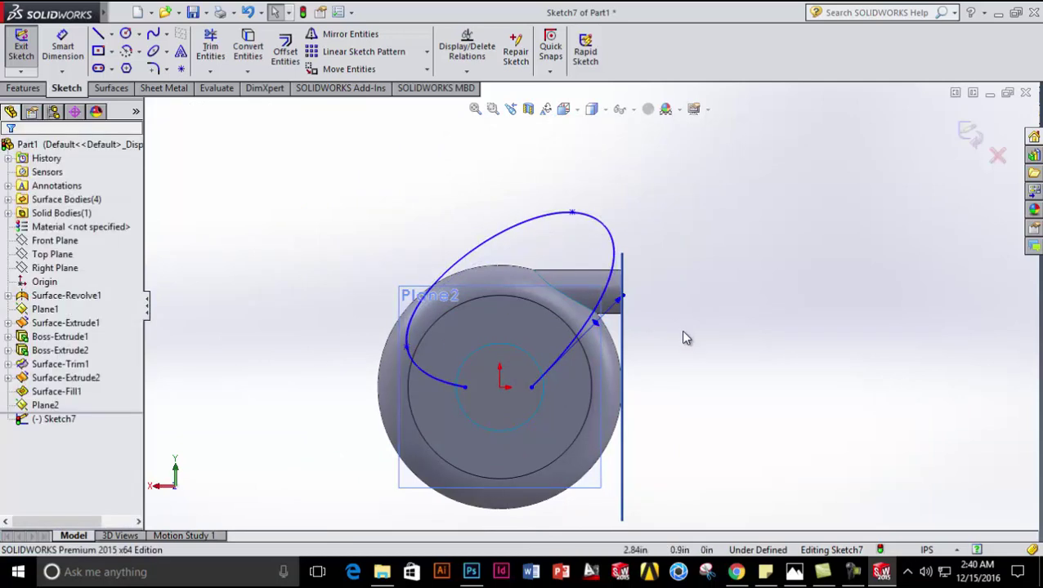
{"action": "left_click", "coordinate": [626, 301]}
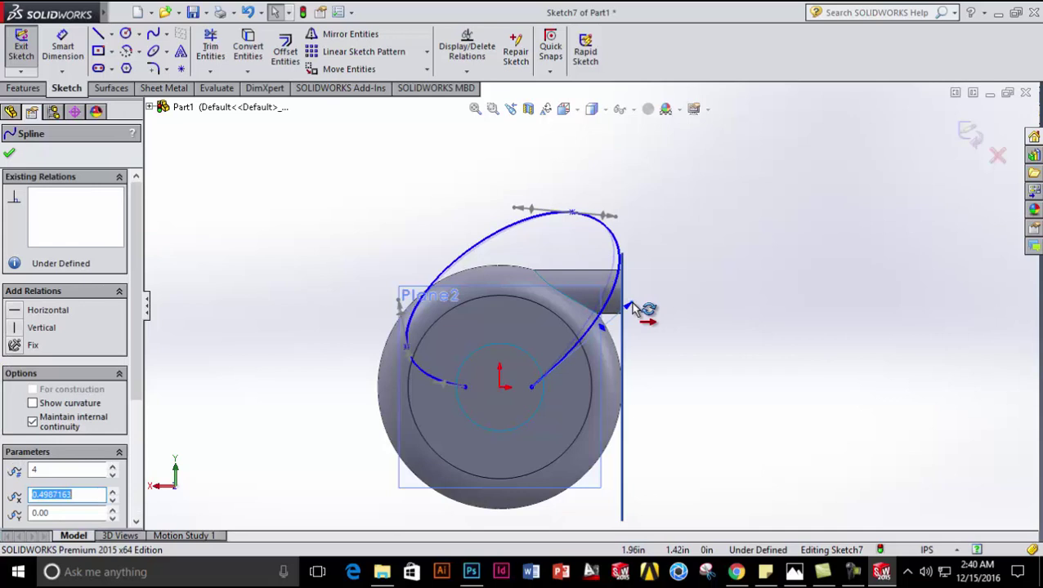
{"action": "left_click_drag", "start_coordinate": [395, 307], "coordinate": [392, 307]}
{"action": "left_click", "coordinate": [314, 357]}
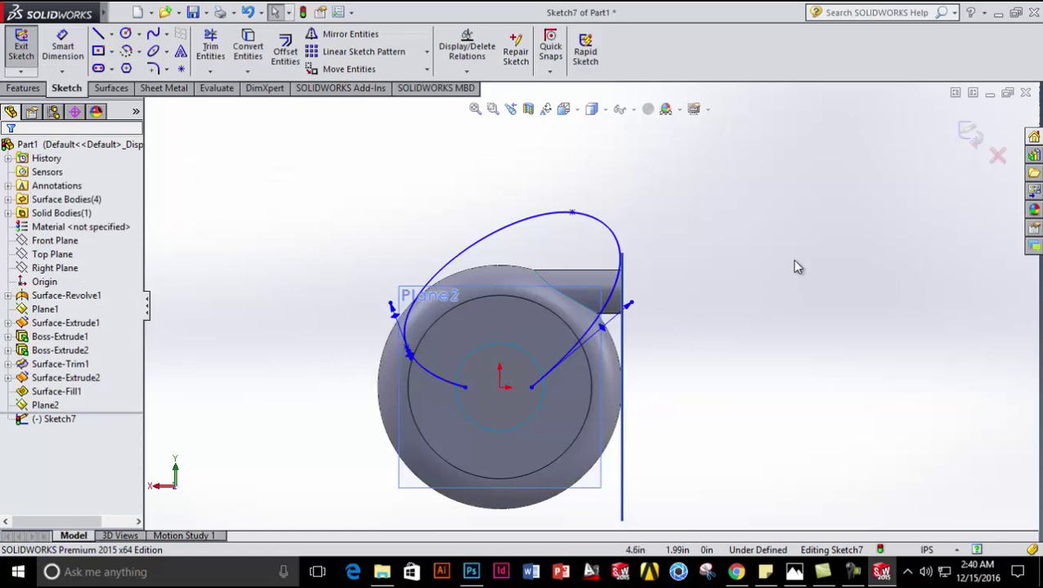
{"action": "left_click", "coordinate": [967, 136]}
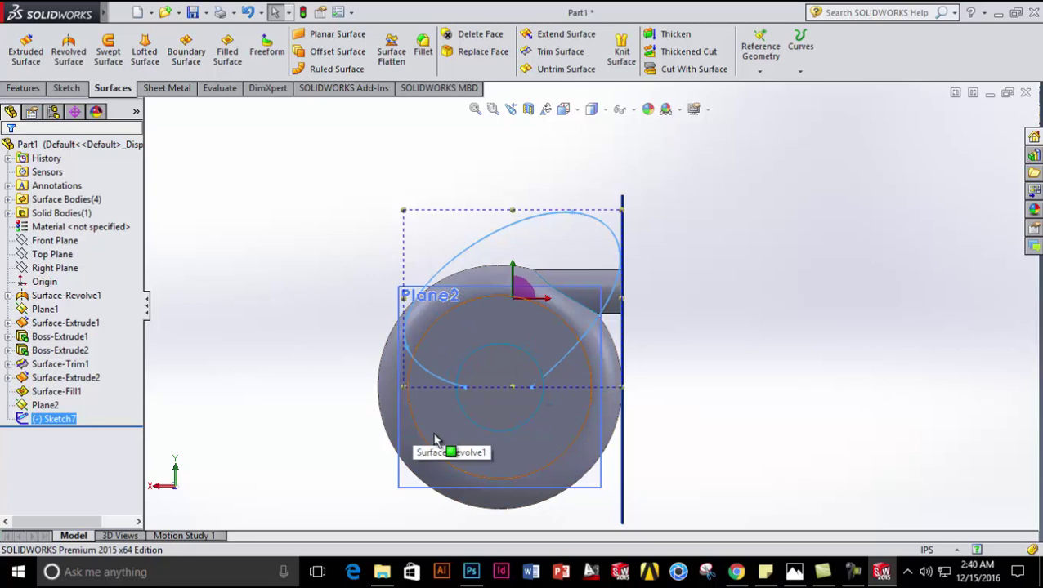
- Create Plane3 coincident with Point1@Sketch7 and perpendicular to Spline1@Sketch7
{"action": "left_click", "coordinate": [760, 71]}
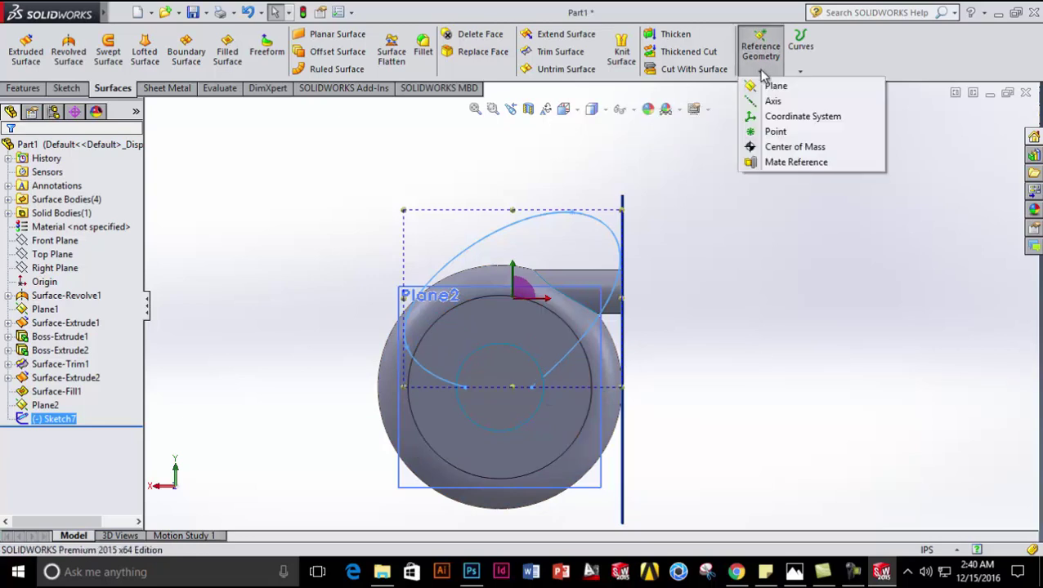
{"action": "left_click", "coordinate": [768, 86]}
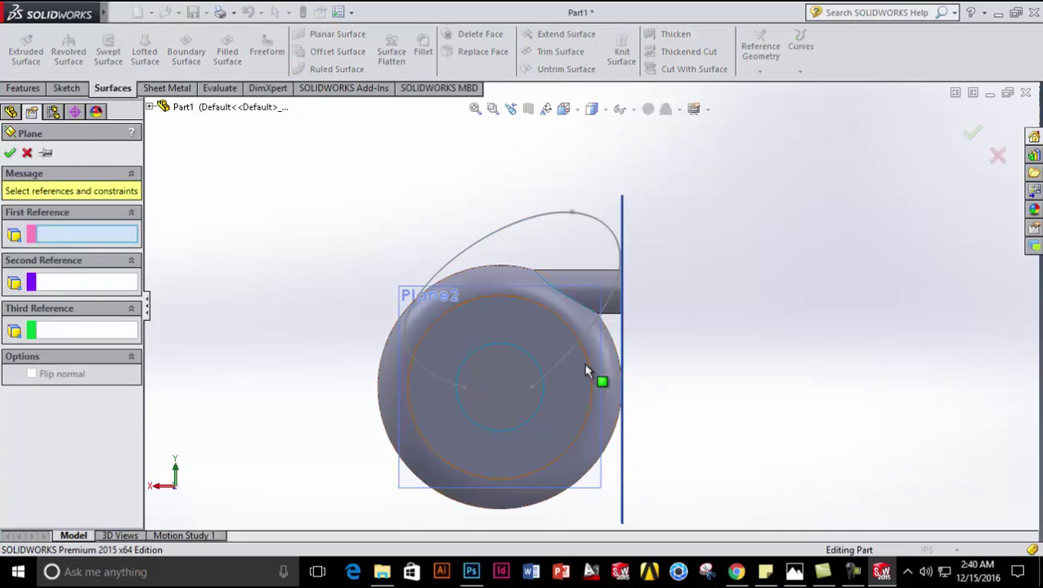
{"action": "left_click", "coordinate": [465, 389]}
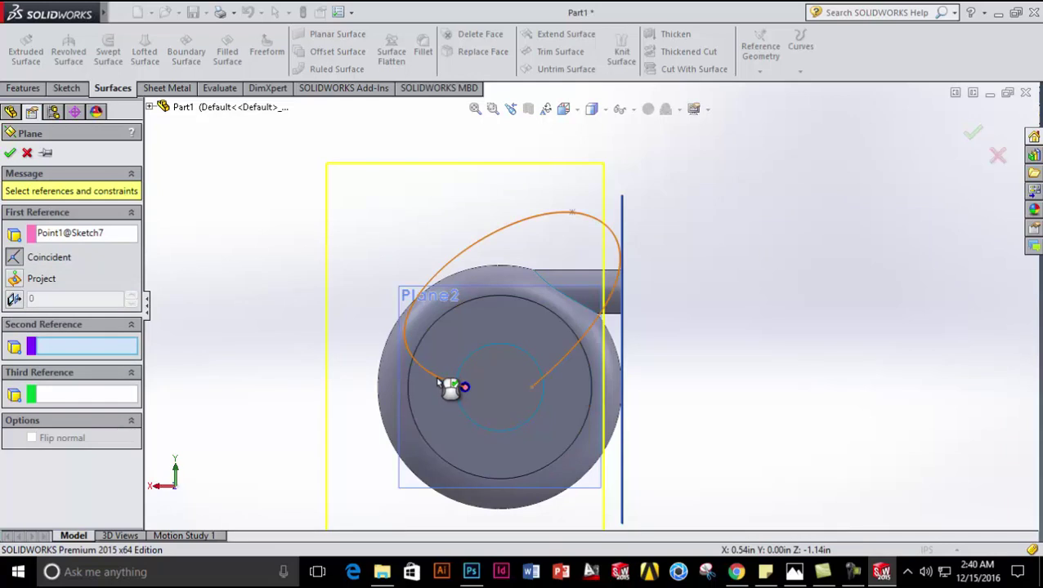
{"action": "left_click", "coordinate": [438, 381]}
{"action": "middle_click_drag", "start_coordinate": [298, 384], "coordinate": [301, 380]}
{"action": "scroll", "coordinate": [510, 389], "scroll_direction": "down", "scroll_amount": 3}
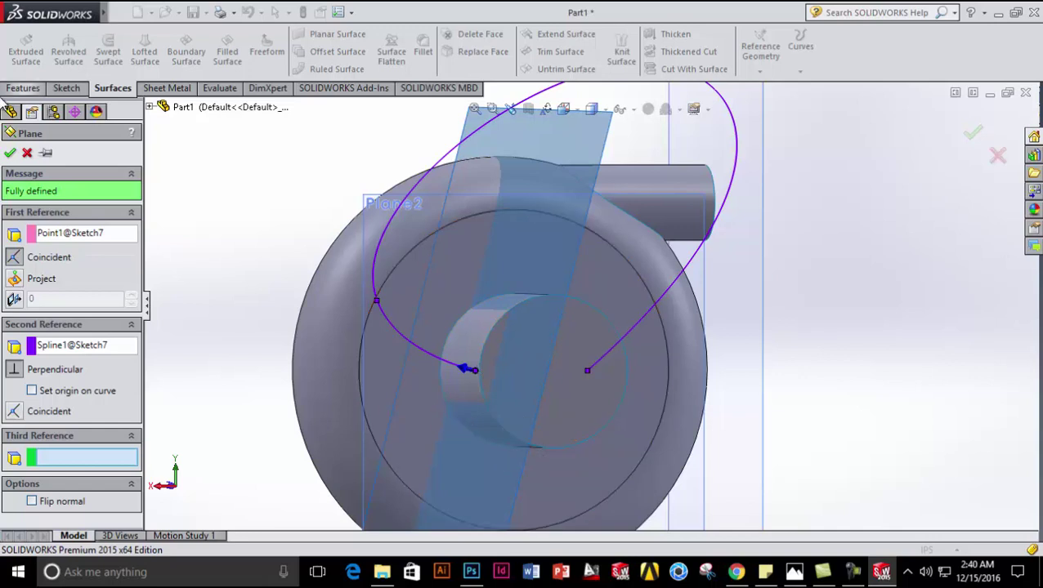
{"action": "left_click", "coordinate": [10, 152]}
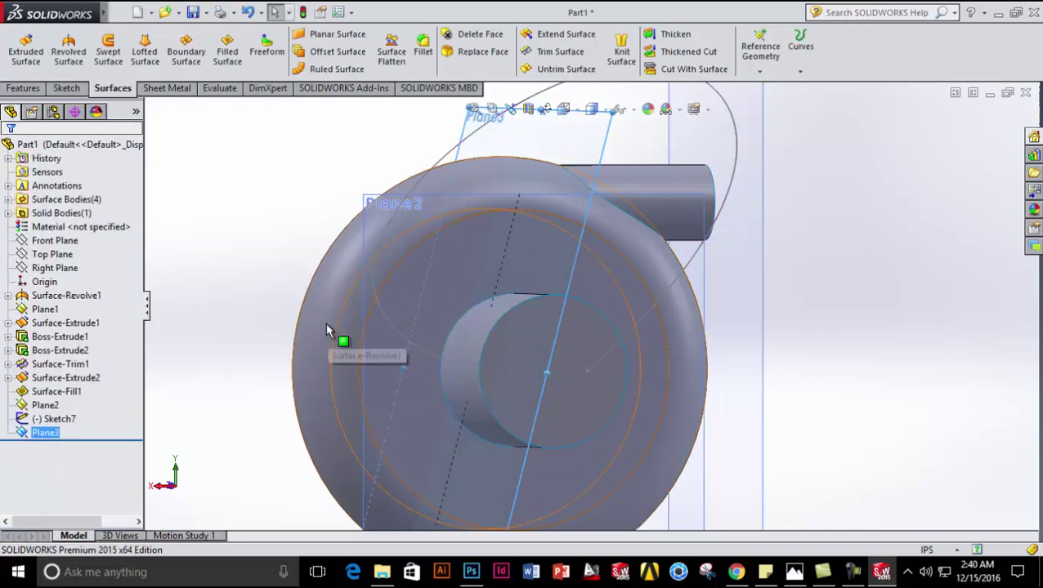
- Draw a center rectangle on Plane3 around the spline's end point
{"action": "left_click", "coordinate": [63, 89]}
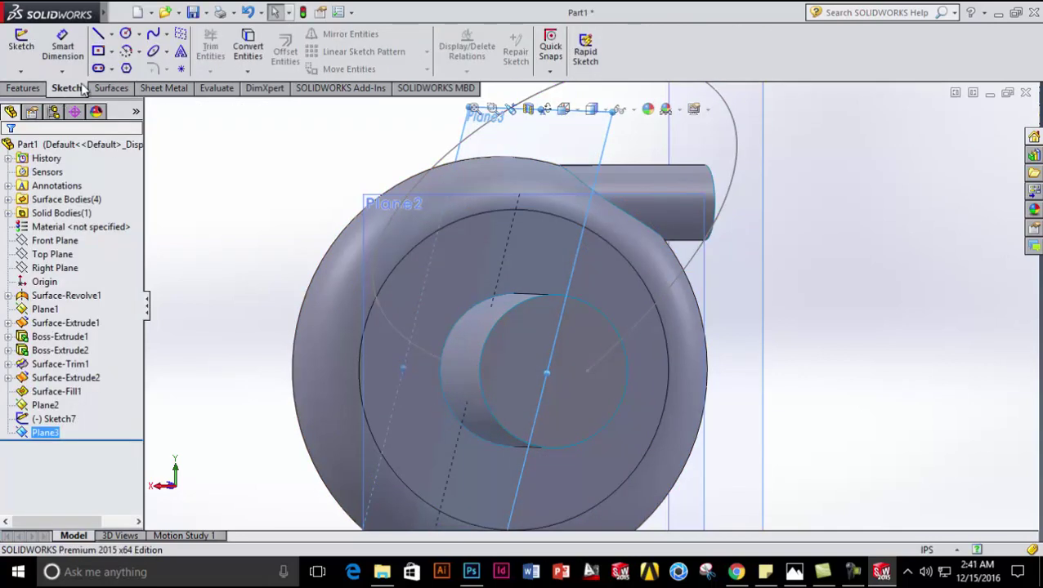
{"action": "left_click", "coordinate": [98, 51]}
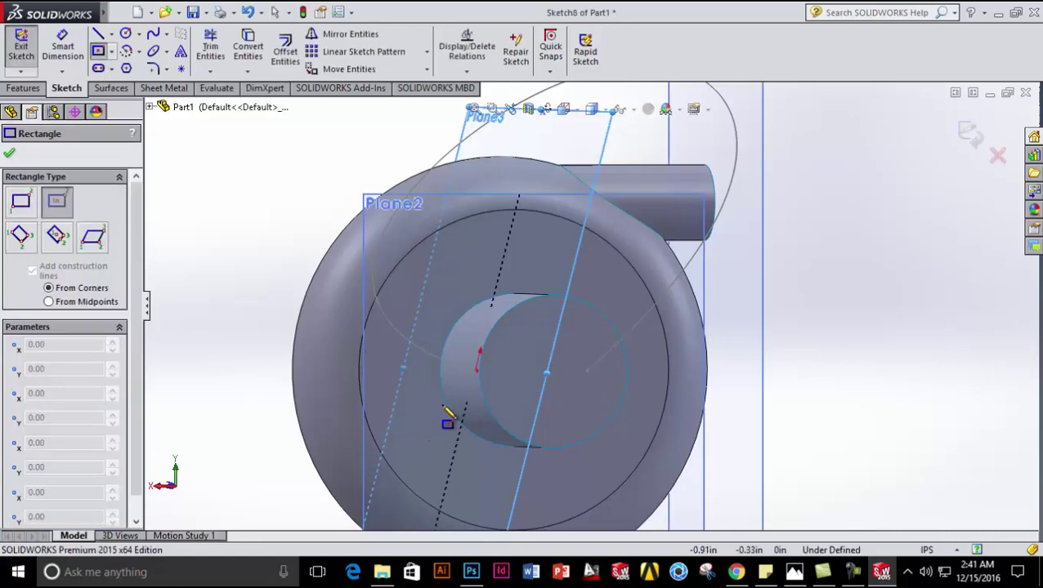
{"action": "scroll", "coordinate": [523, 372], "scroll_direction": "down", "scroll_amount": 3}
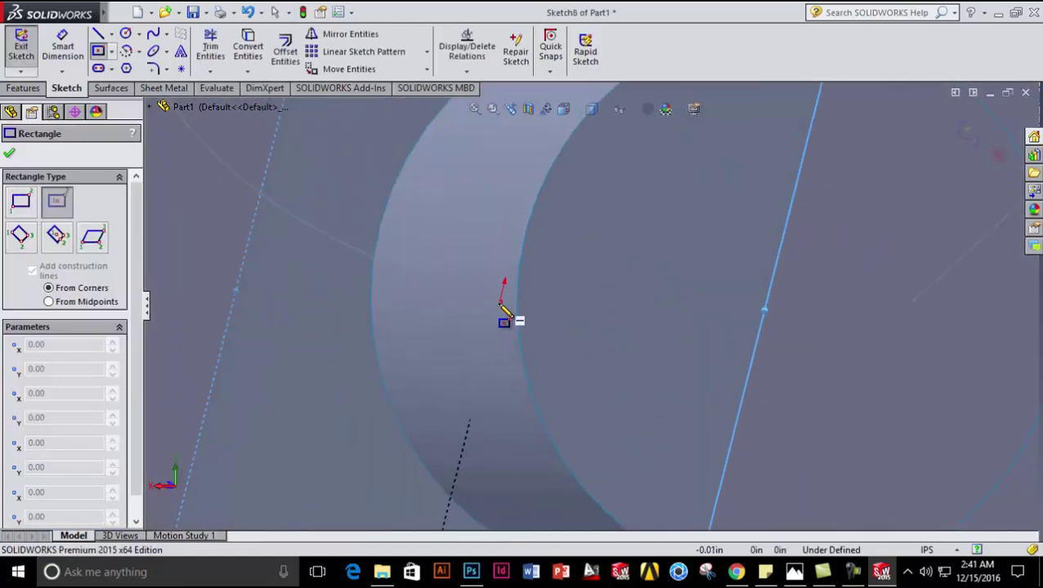
{"action": "left_click", "coordinate": [500, 302]}
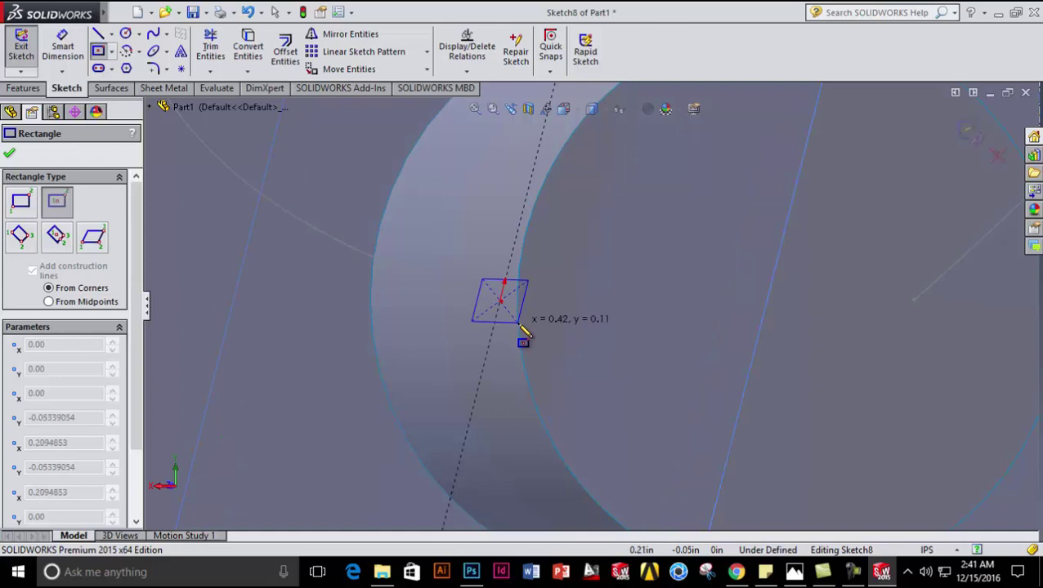
{"action": "scroll", "coordinate": [524, 331], "scroll_direction": "down", "scroll_amount": 3}
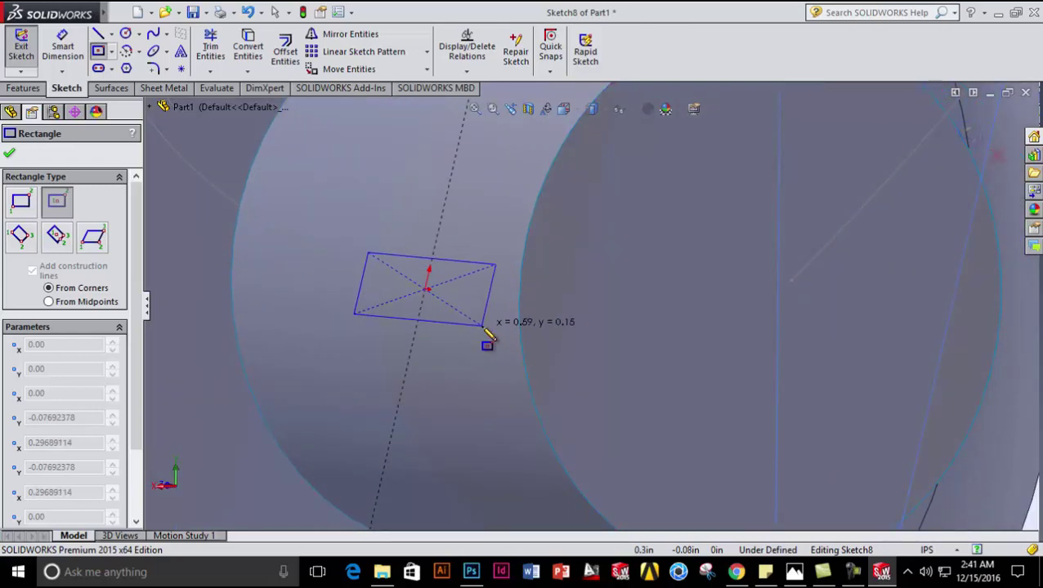
{"action": "left_click", "coordinate": [482, 329]}
{"action": "scroll", "coordinate": [470, 364], "scroll_direction": "up", "scroll_amount": 5}
{"action": "mouse_move", "coordinate": [472, 368]}
{"action": "middle_mouse_down"}
{"action": "mouse_move", "coordinate": [503, 360]}
{"action": "mouse_move", "coordinate": [513, 385]}
{"action": "mouse_move", "coordinate": [491, 361]}
{"action": "middle_mouse_up"}
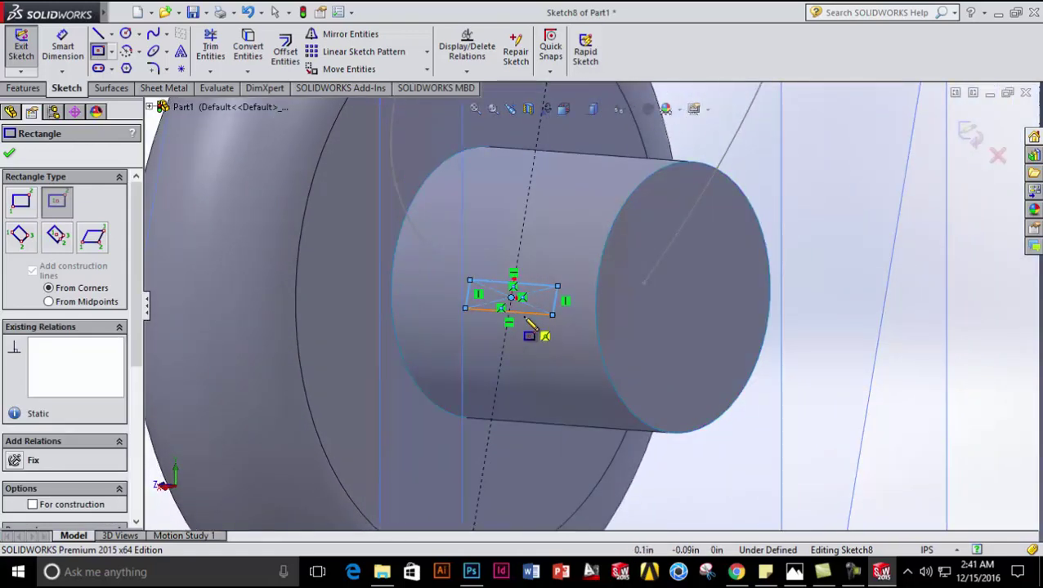
- Resize the rectangle by dragging its bottom edge
{"action": "key", "text": "Escape"}
{"action": "left_click", "coordinate": [524, 313]}
{"action": "left_click_drag", "start_coordinate": [524, 335], "coordinate": [524, 330]}
{"action": "middle_click_drag", "start_coordinate": [524, 330], "coordinate": [531, 361]}
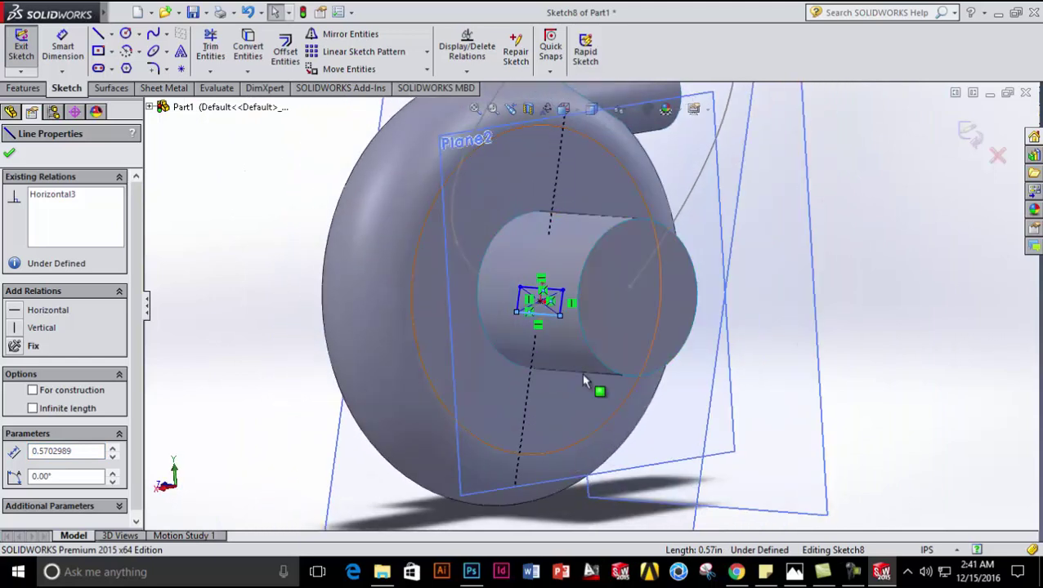
- Round all four corners of the Sketch8 rectangle with 0.10in sketch fillets
{"action": "left_click", "coordinate": [154, 70]}
{"action": "scroll", "coordinate": [572, 323], "scroll_direction": "down", "scroll_amount": 4}
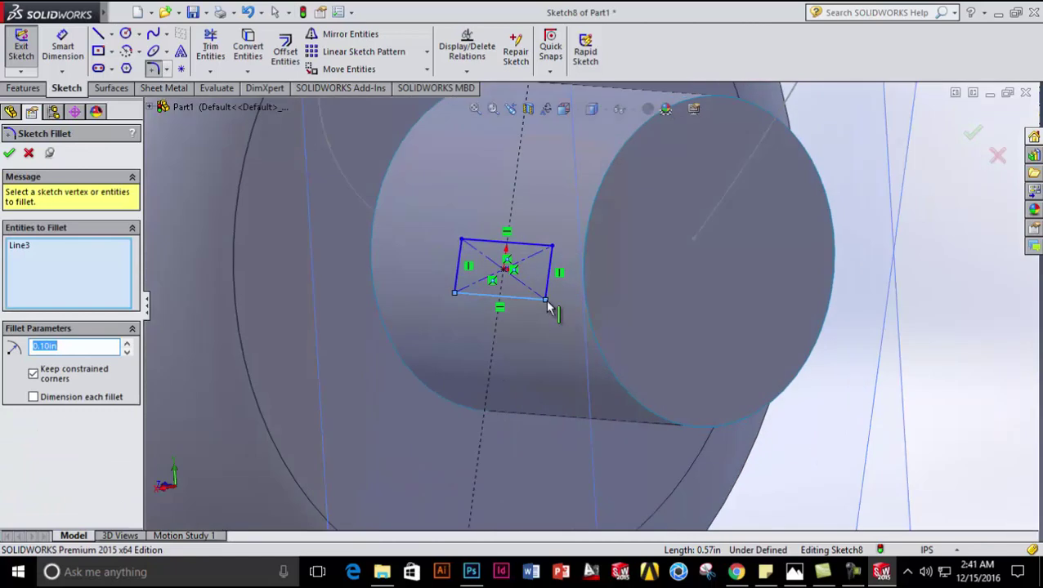
{"action": "left_click", "coordinate": [548, 279]}
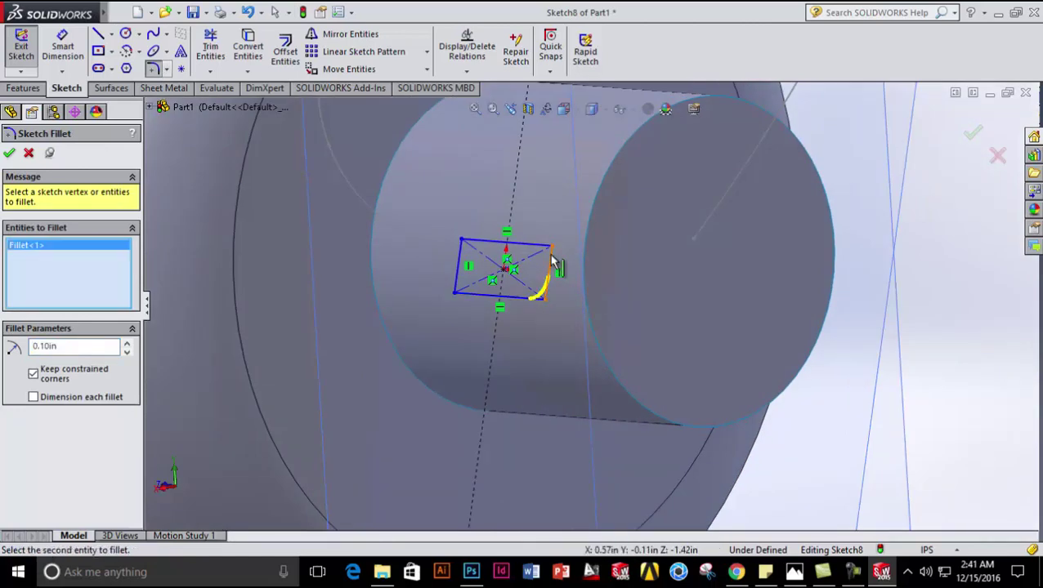
{"action": "left_click", "coordinate": [551, 249]}
{"action": "left_click", "coordinate": [462, 242]}
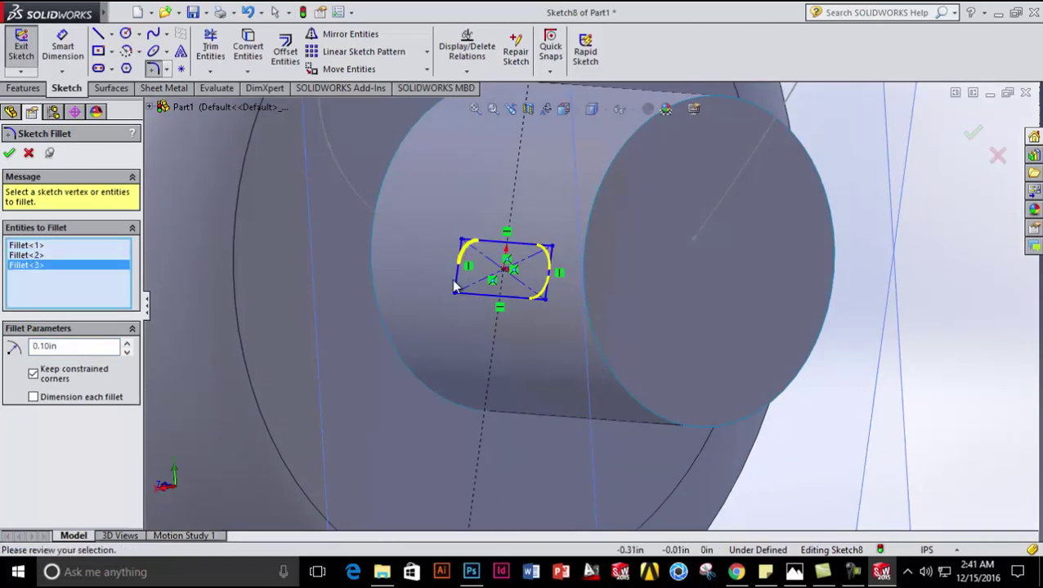
{"action": "left_click", "coordinate": [455, 294]}
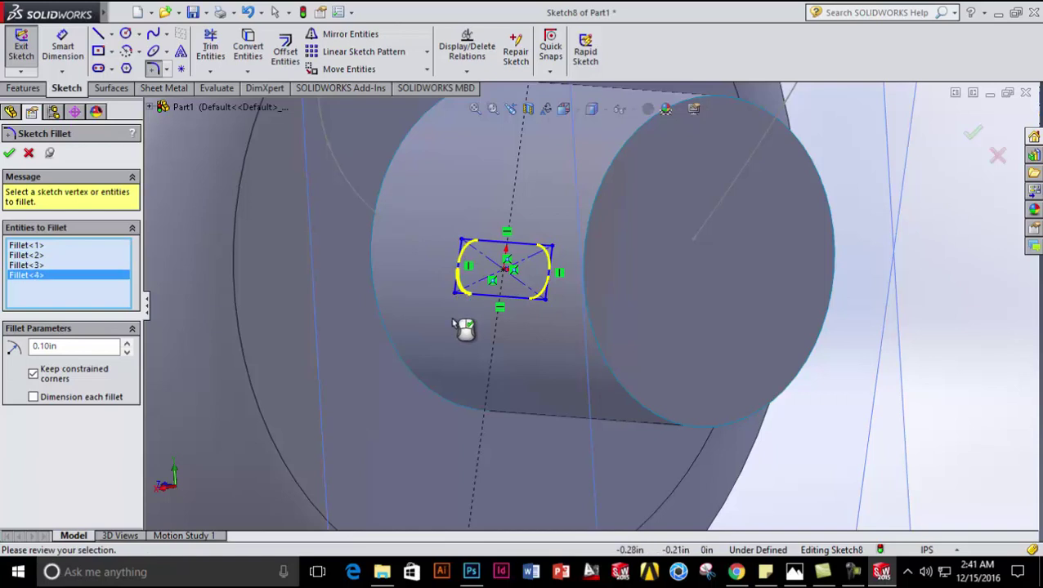
{"action": "left_click", "coordinate": [9, 154]}
{"action": "scroll", "coordinate": [328, 270], "scroll_direction": "up", "scroll_amount": 5}
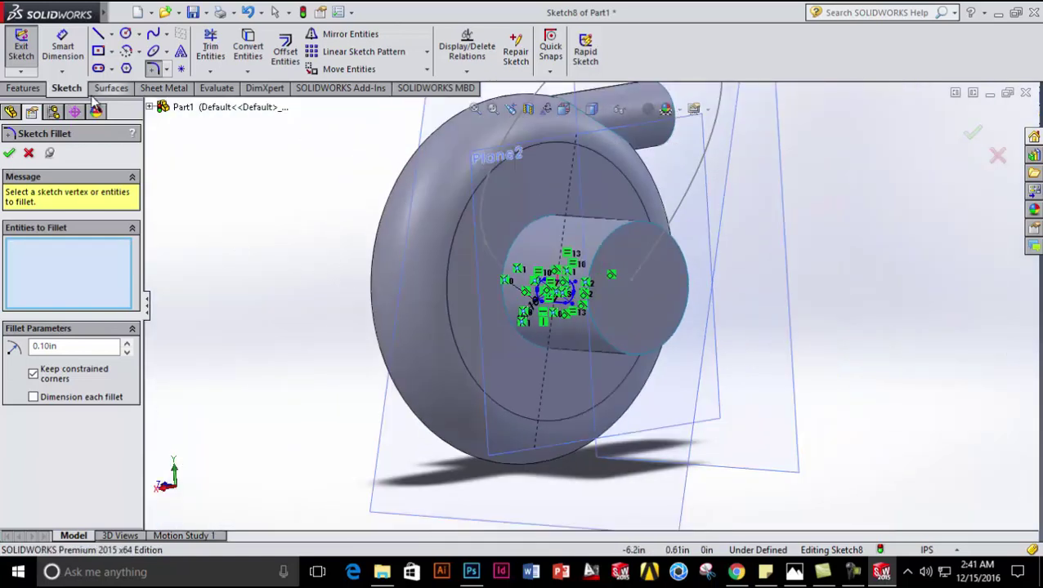
{"action": "left_click", "coordinate": [113, 89]}
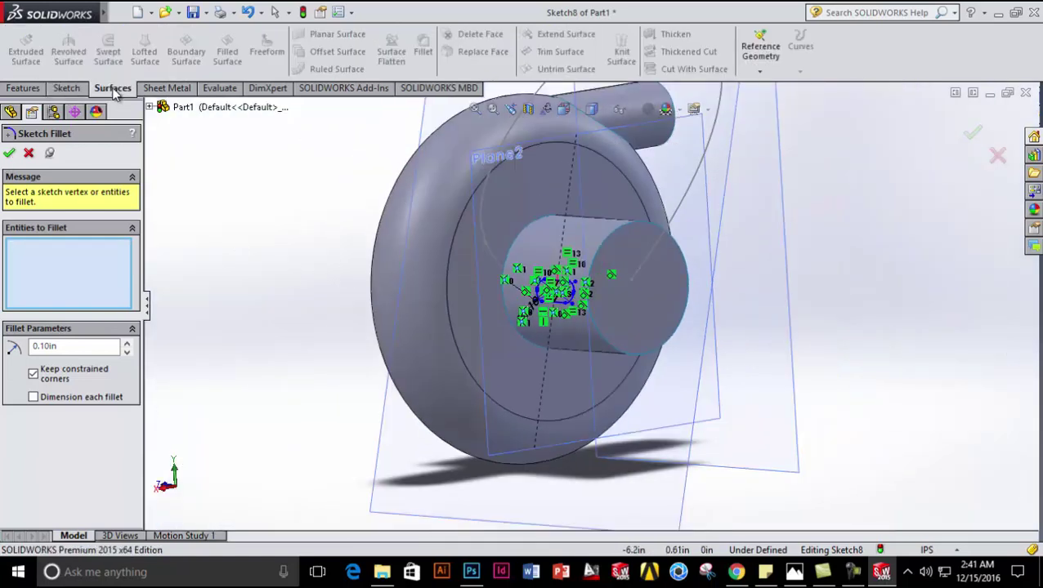
{"action": "left_click", "coordinate": [974, 133]}
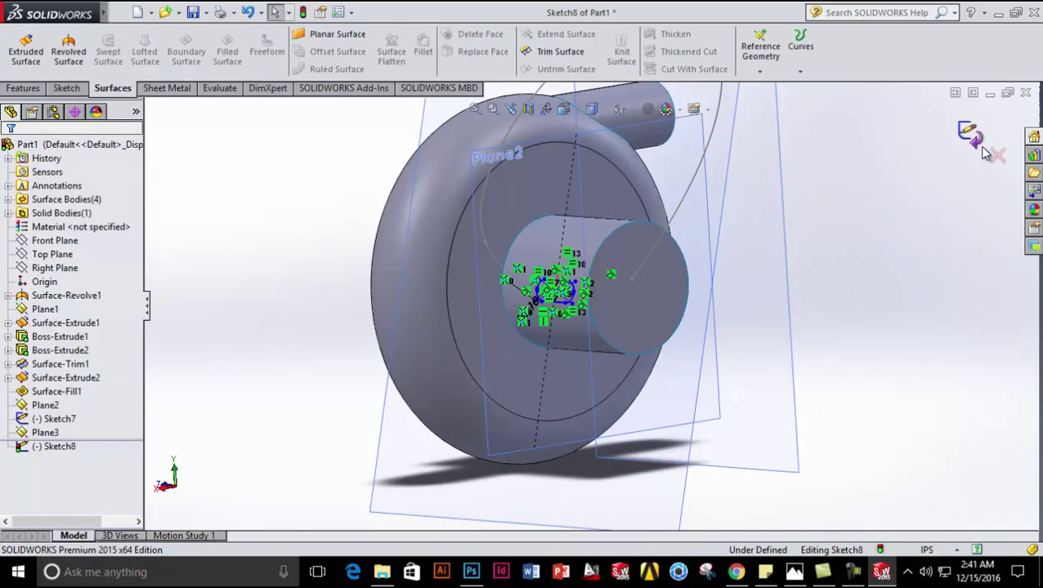
- Sweep the rounded-rectangle Sketch8 profile along the Sketch7 spline path into Surface-Sweep1
{"action": "left_click", "coordinate": [970, 134]}
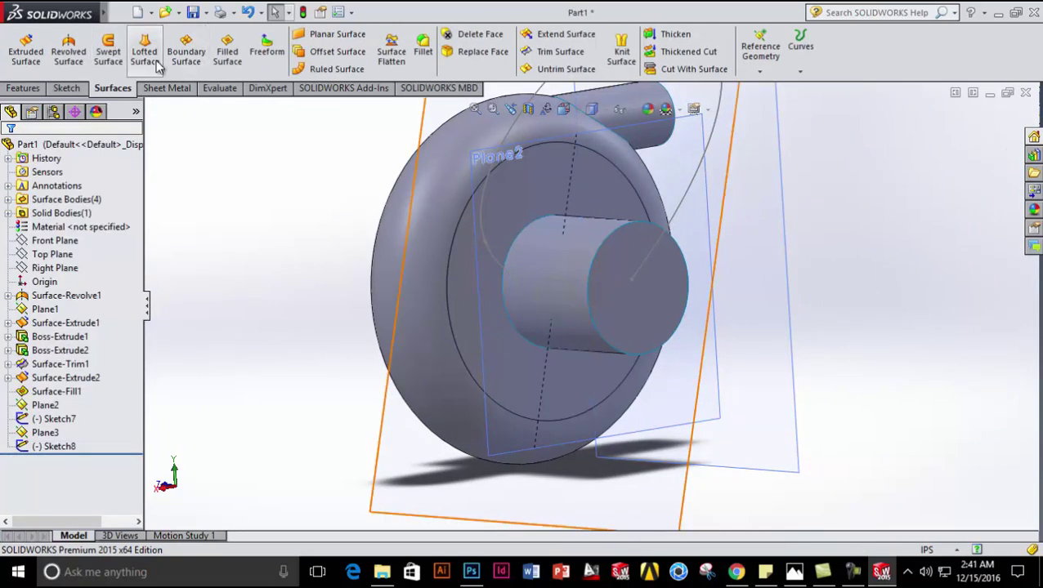
{"action": "left_click", "coordinate": [101, 75]}
{"action": "scroll", "coordinate": [572, 294], "scroll_direction": "down", "scroll_amount": 4}
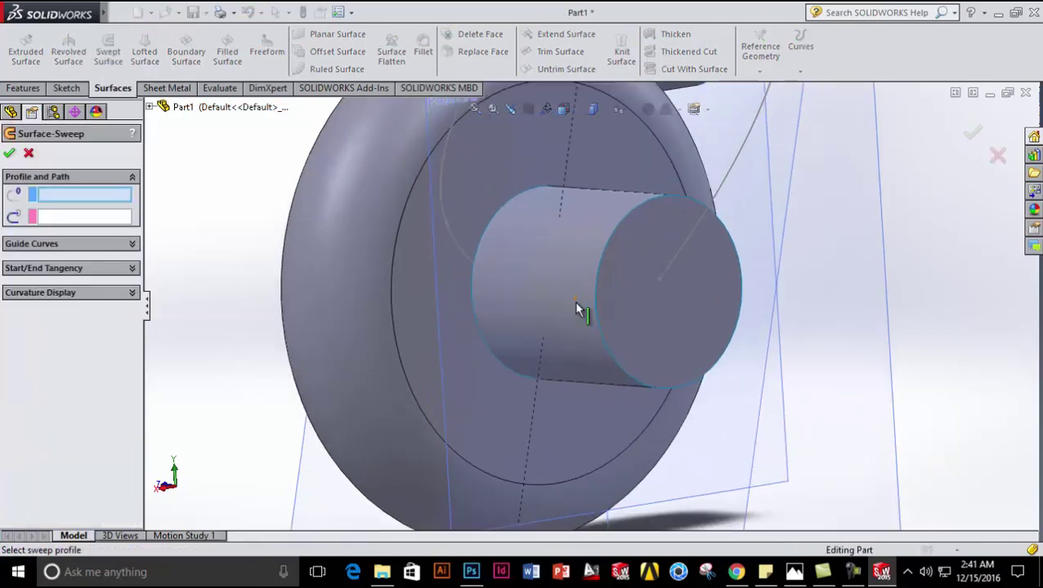
{"action": "scroll", "coordinate": [576, 305], "scroll_direction": "down", "scroll_amount": 2}
{"action": "left_click", "coordinate": [553, 330]}
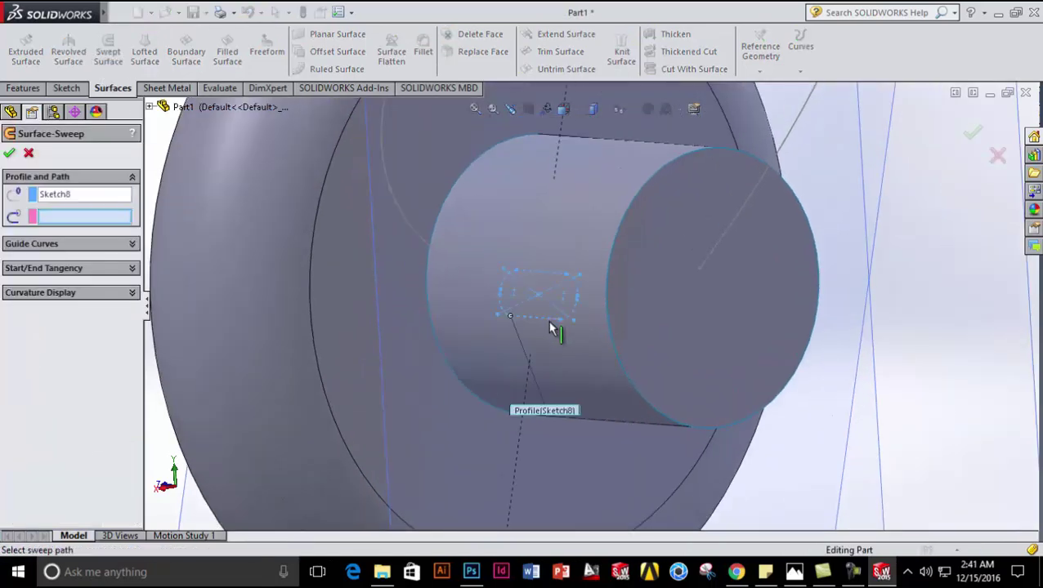
{"action": "left_click", "coordinate": [421, 245]}
{"action": "scroll", "coordinate": [443, 300], "scroll_direction": "up", "scroll_amount": 4}
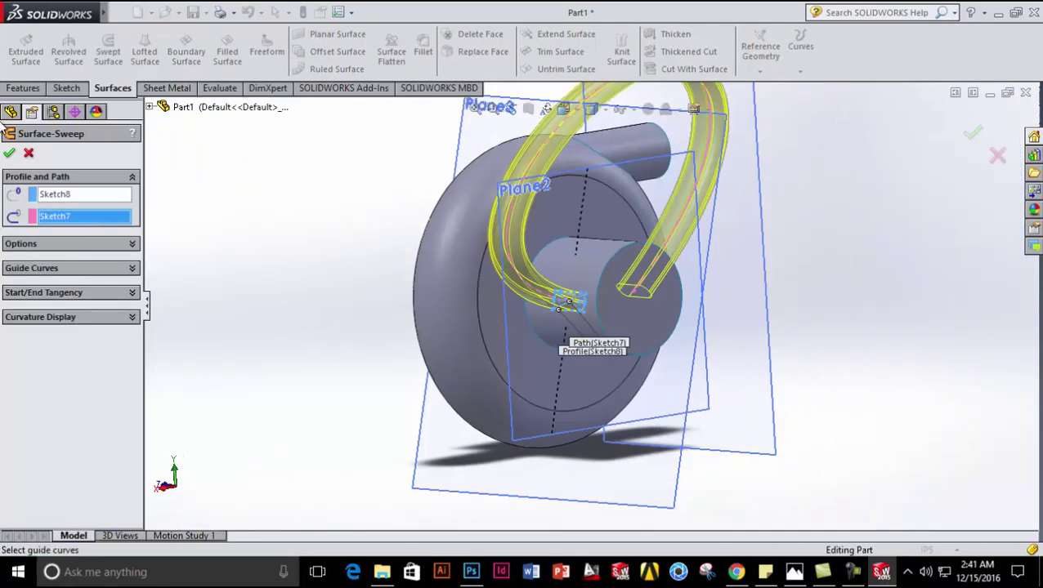
{"action": "left_click", "coordinate": [9, 154]}
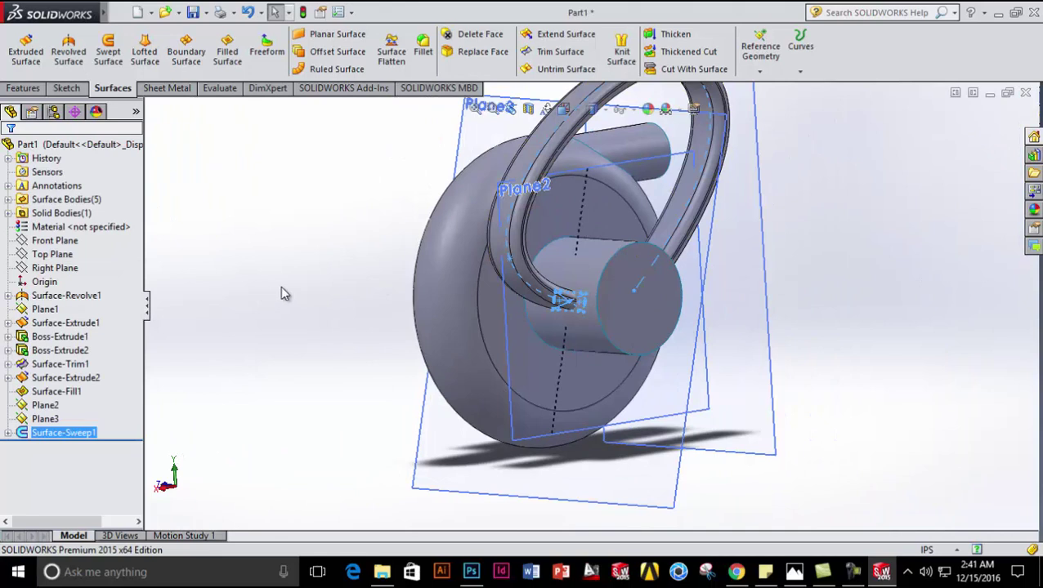
{"action": "left_click", "coordinate": [280, 293]}
- Hide Surface-Fill1 on the hub and inspect the open tube ends
{"action": "middle_click_drag", "start_coordinate": [305, 289], "coordinate": [367, 320]}
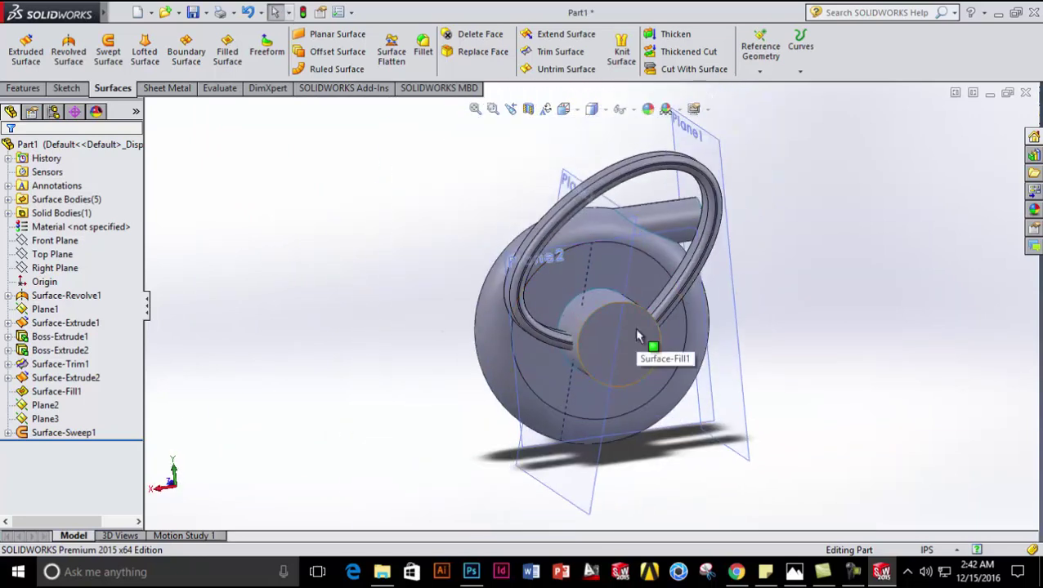
{"action": "scroll", "coordinate": [649, 348], "scroll_direction": "down", "scroll_amount": 3}
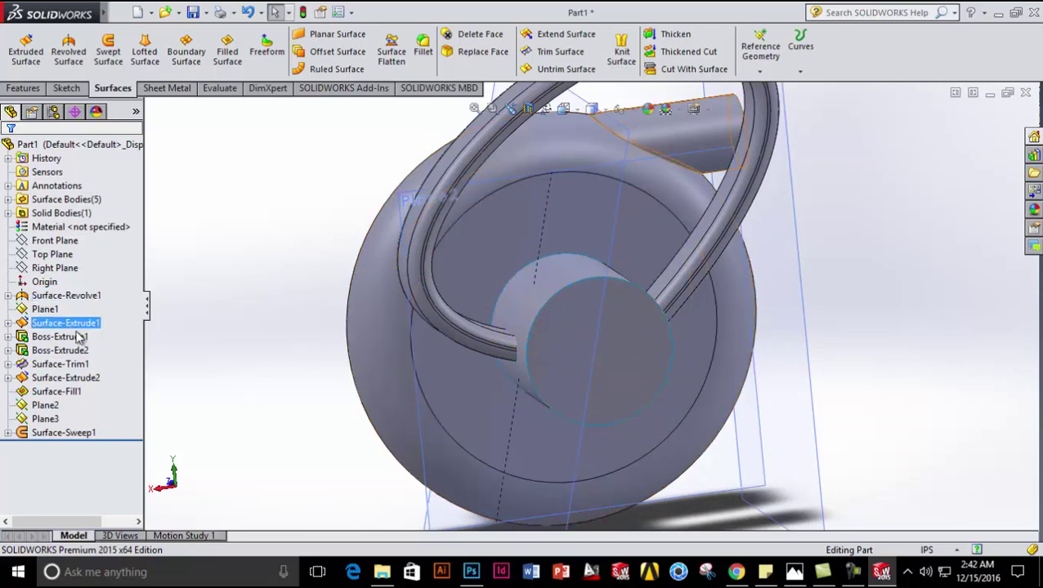
{"action": "right_click", "coordinate": [79, 397]}
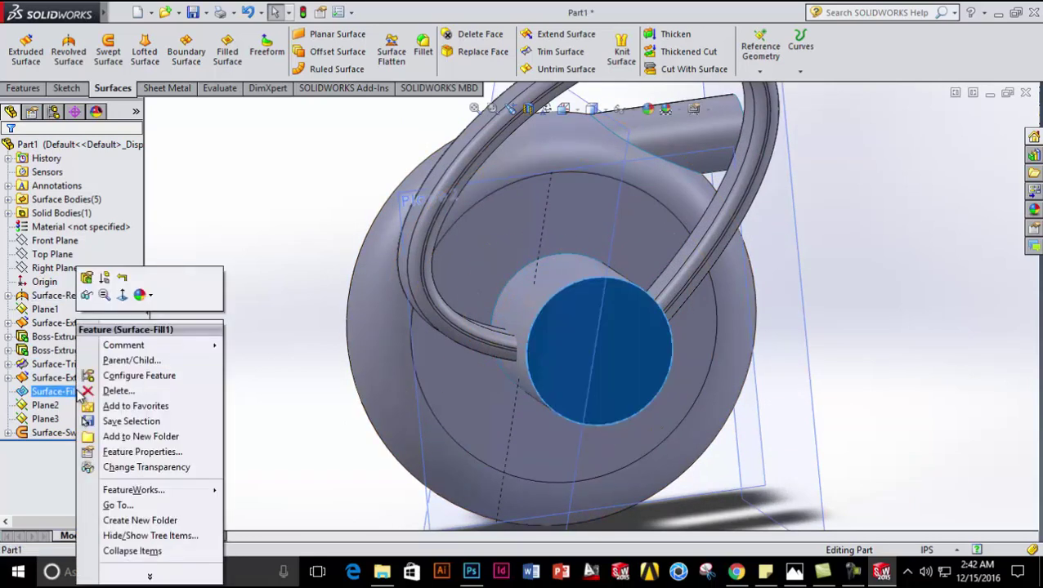
{"action": "left_click", "coordinate": [86, 295]}
{"action": "mouse_move", "coordinate": [231, 378]}
{"action": "middle_mouse_down"}
{"action": "mouse_move", "coordinate": [280, 385]}
{"action": "mouse_move", "coordinate": [251, 372]}
{"action": "mouse_move", "coordinate": [226, 371]}
{"action": "mouse_move", "coordinate": [231, 380]}
{"action": "middle_mouse_up"}
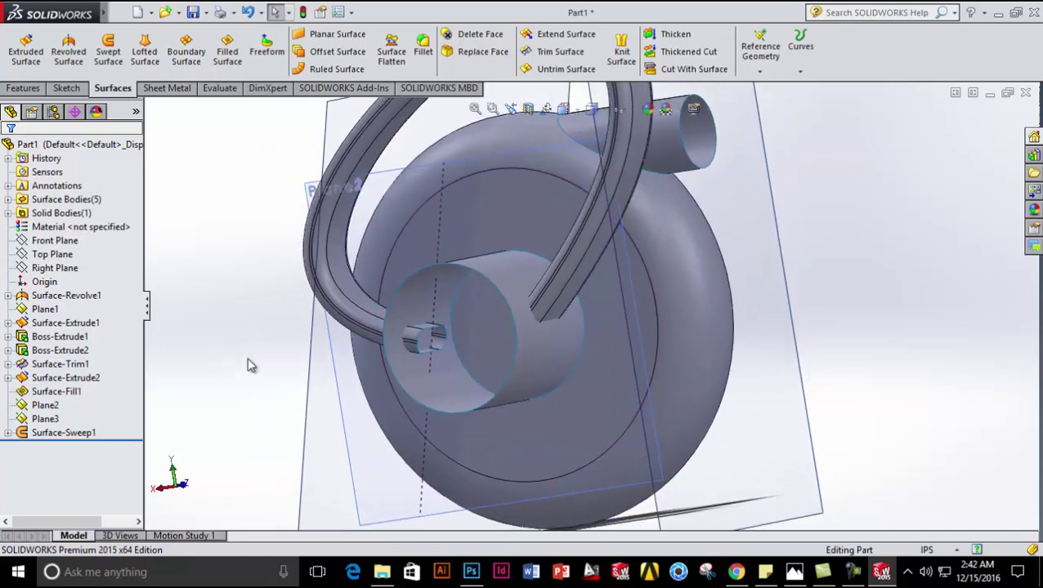
{"action": "middle_click_drag", "start_coordinate": [298, 359], "coordinate": [409, 343]}
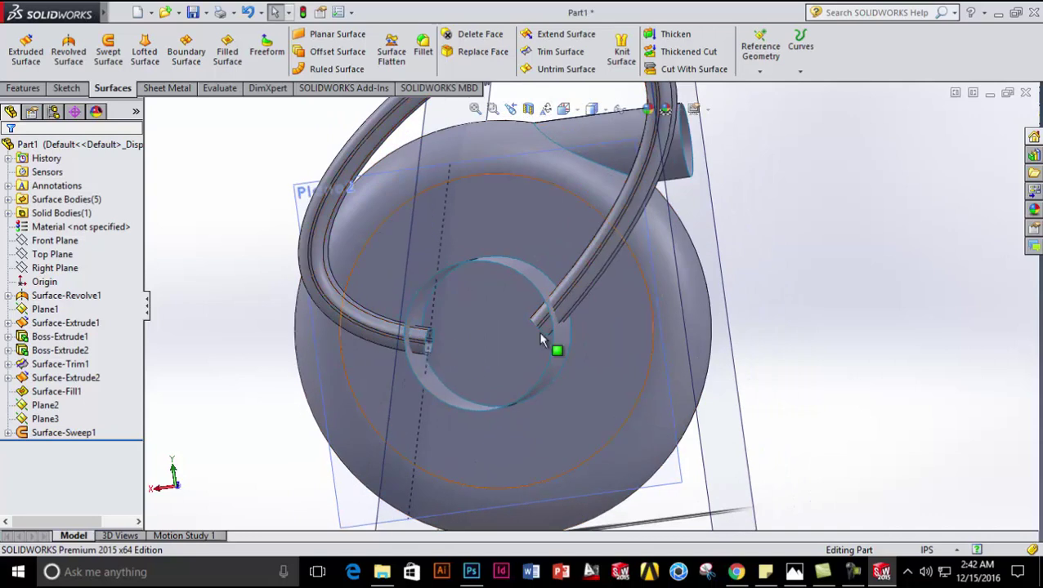
{"action": "middle_click_drag", "start_coordinate": [236, 349], "coordinate": [278, 411]}
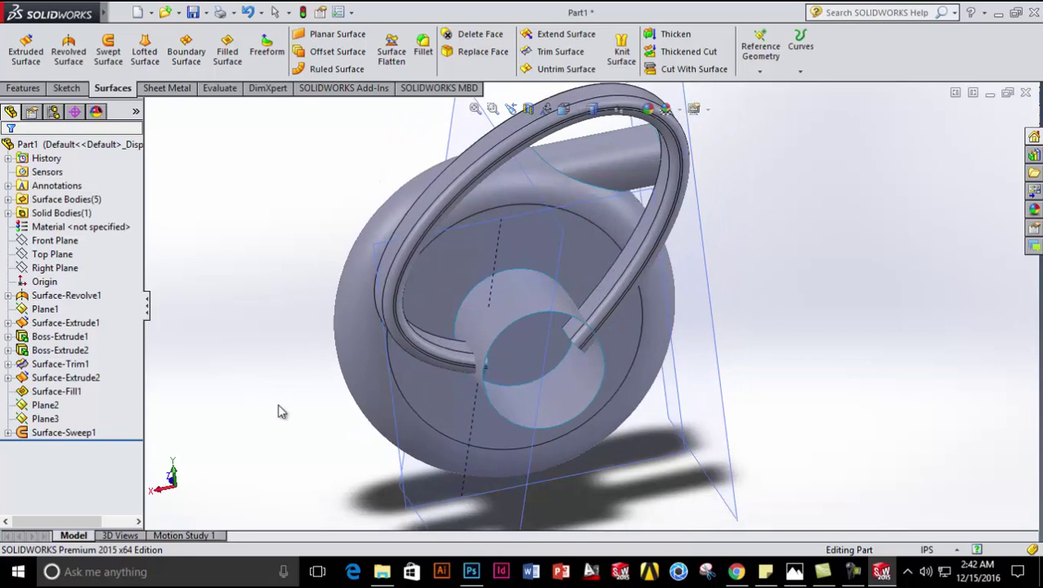
- Trim both swept tube ends inside the hub cylinder, creating Surface-Trim2
{"action": "left_click", "coordinate": [555, 52]}
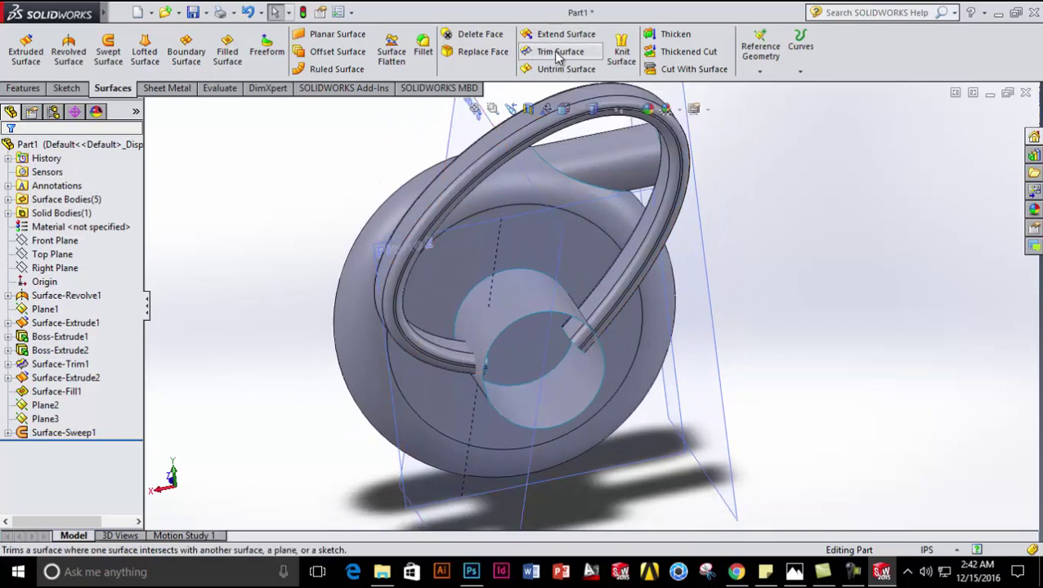
{"action": "left_click", "coordinate": [500, 327]}
{"action": "middle_click_drag", "start_coordinate": [435, 370], "coordinate": [257, 351]}
{"action": "scroll", "coordinate": [458, 360], "scroll_direction": "down", "scroll_amount": 5}
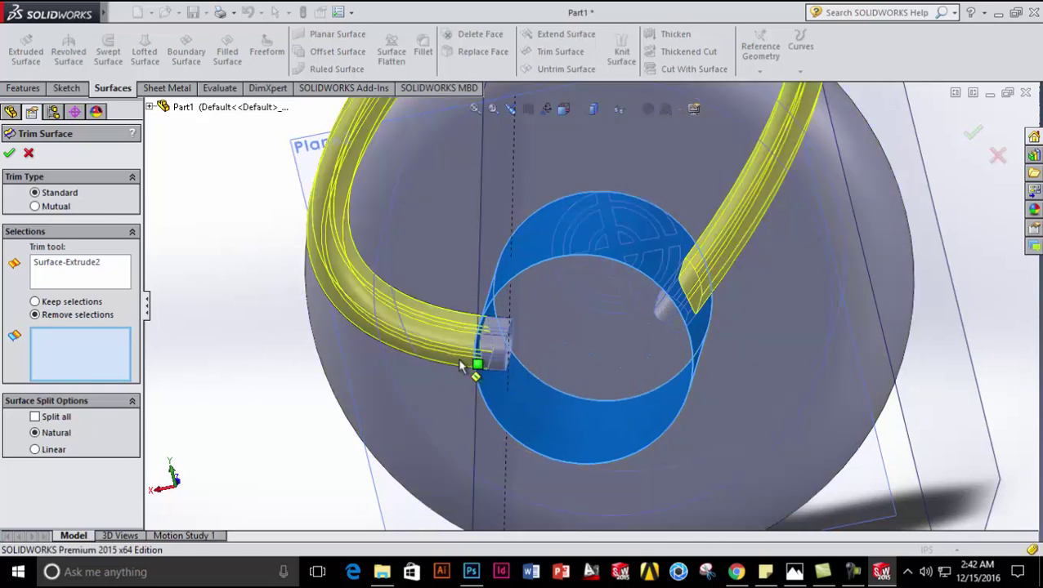
{"action": "left_click", "coordinate": [488, 358]}
{"action": "middle_click_drag", "start_coordinate": [521, 353], "coordinate": [702, 302]}
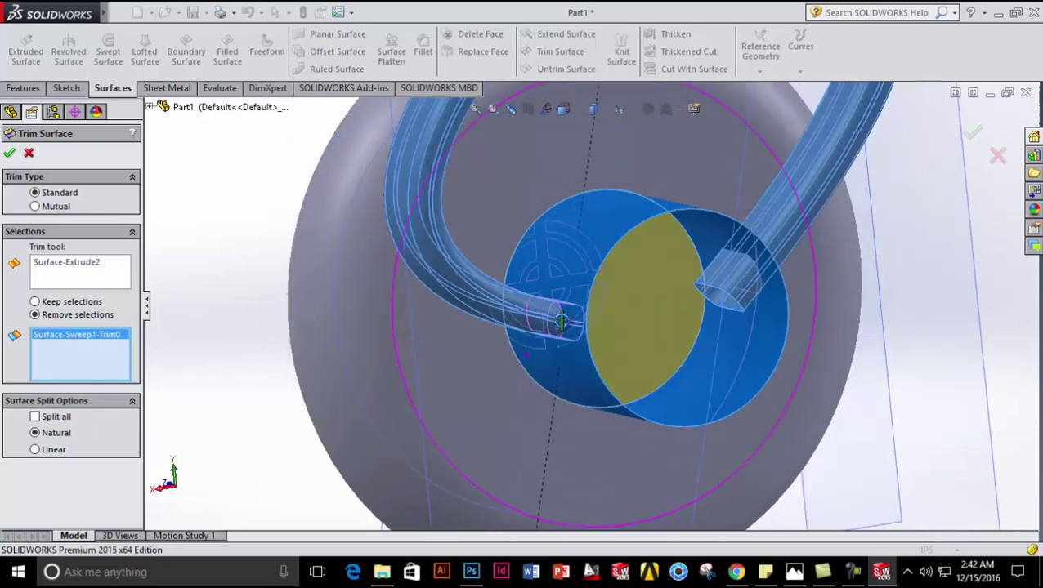
{"action": "left_click", "coordinate": [732, 295]}
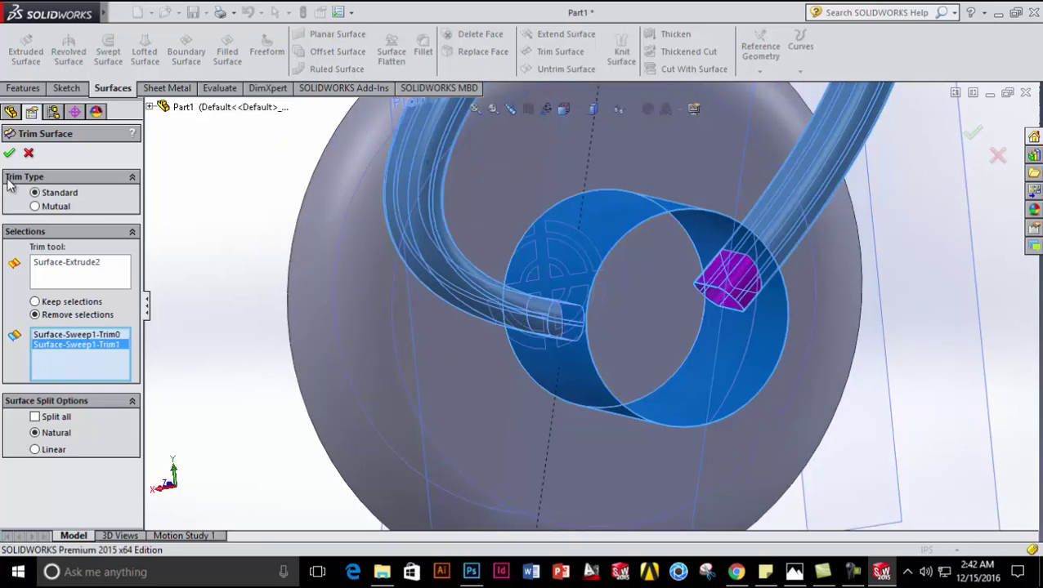
{"action": "left_click", "coordinate": [9, 154]}
{"action": "scroll", "coordinate": [244, 272], "scroll_direction": "up", "scroll_amount": 2}
{"action": "middle_click_drag", "start_coordinate": [244, 272], "coordinate": [147, 256]}
{"action": "middle_click_drag", "start_coordinate": [301, 282], "coordinate": [150, 331]}
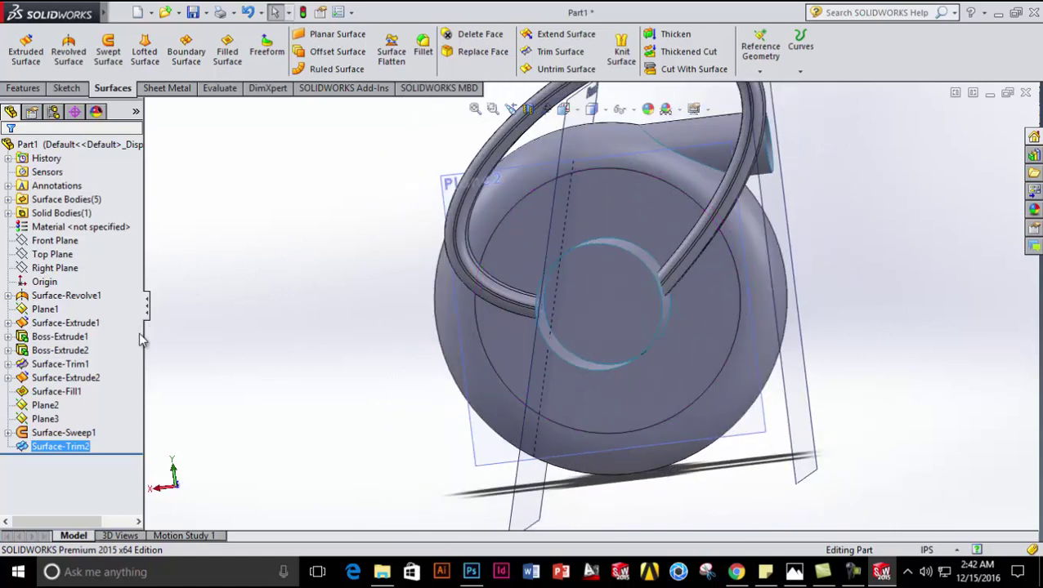
- Show Surface-Fill1 again and orbit to inspect the central face
{"action": "right_click", "coordinate": [80, 393]}
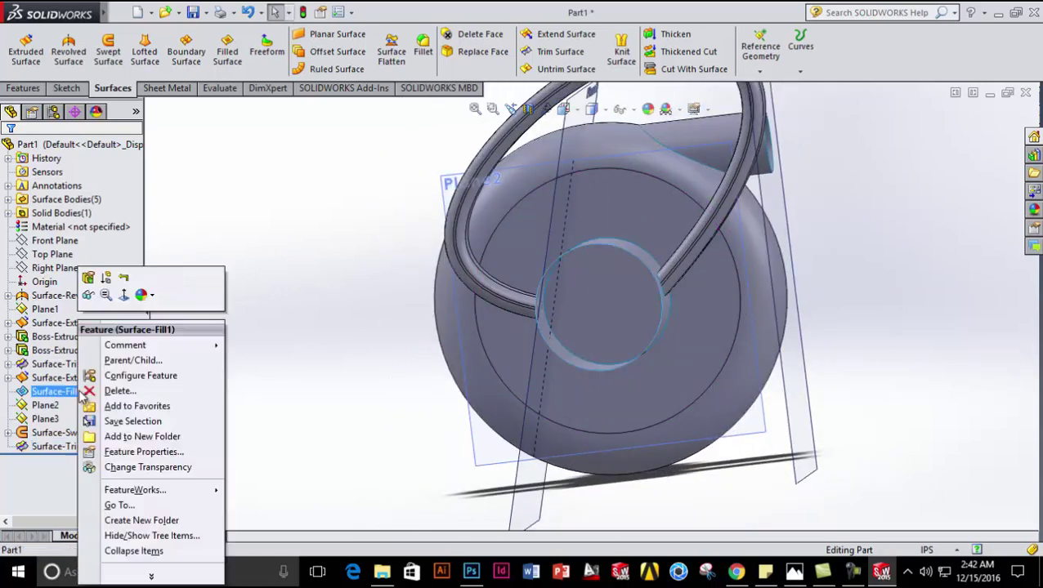
{"action": "left_click", "coordinate": [93, 298]}
{"action": "left_click", "coordinate": [243, 332]}
{"action": "middle_click_drag", "start_coordinate": [272, 366], "coordinate": [321, 328]}
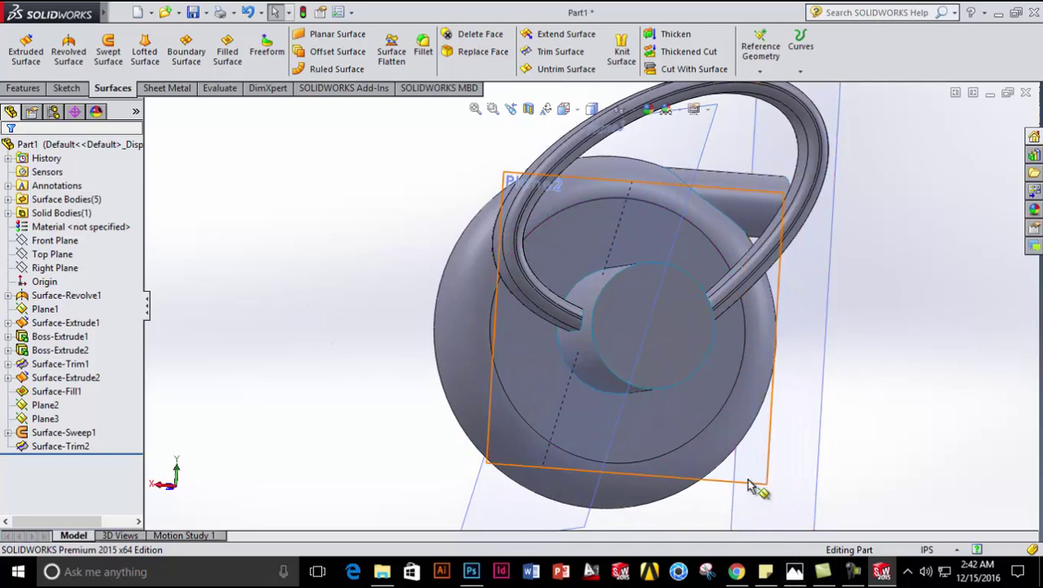
{"action": "middle_click_drag", "start_coordinate": [680, 365], "coordinate": [556, 312]}
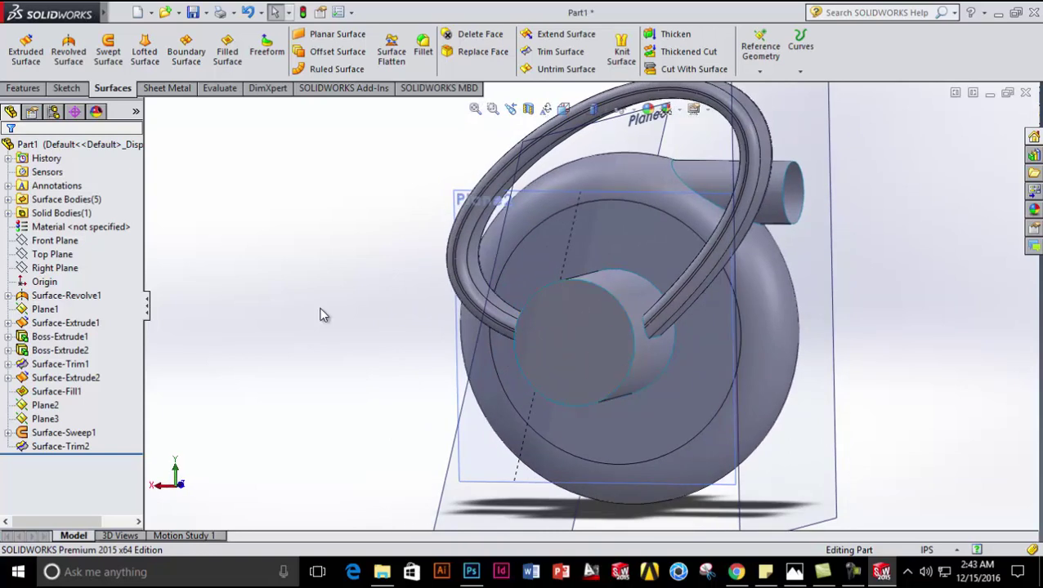
- Apply Normal To on the fill face, then on the large revolved face
{"action": "right_click", "coordinate": [582, 353]}
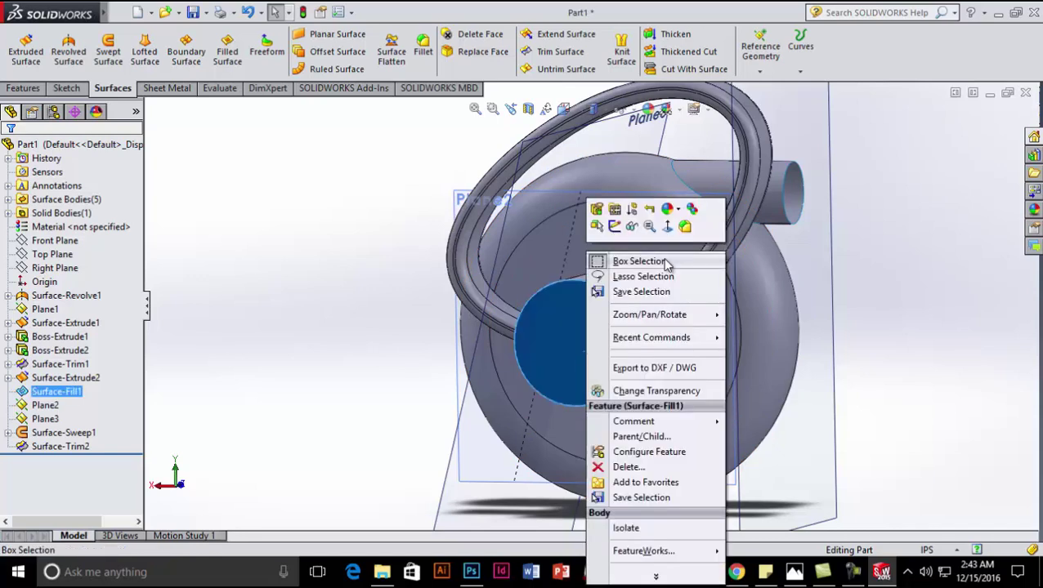
{"action": "left_click", "coordinate": [661, 206]}
{"action": "right_click", "coordinate": [666, 327]}
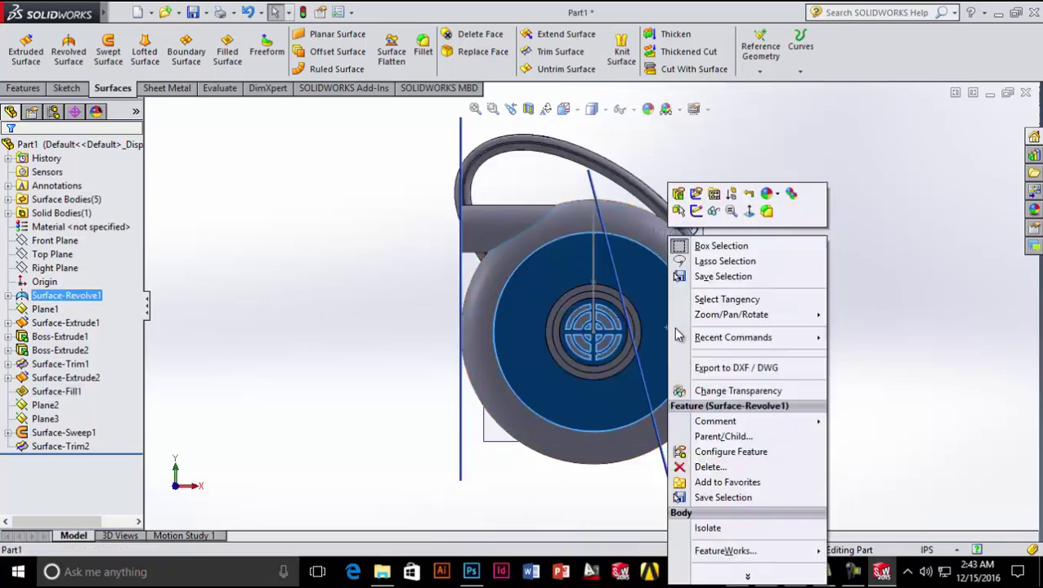
{"action": "left_click", "coordinate": [749, 228]}
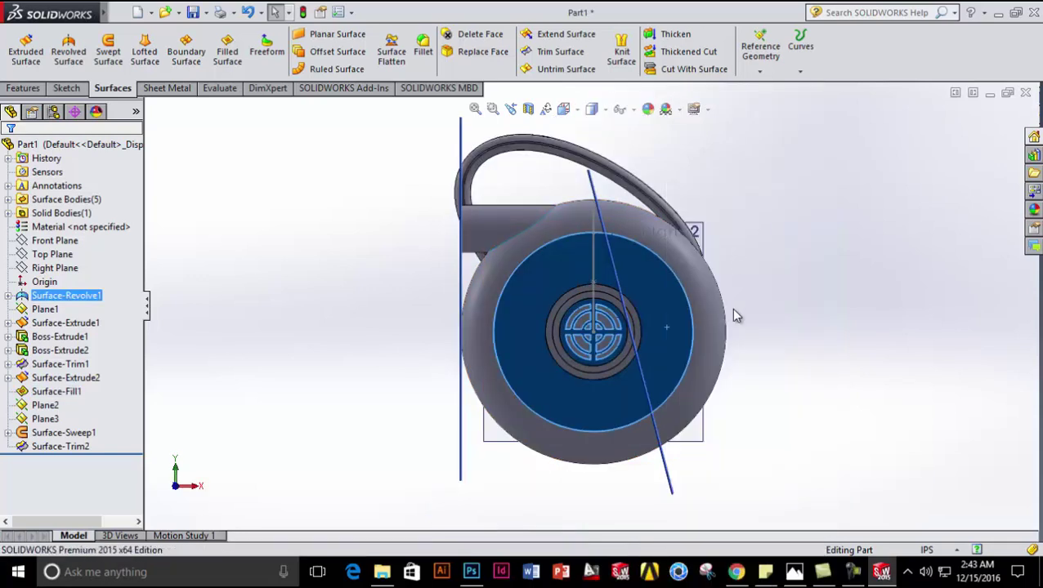
{"action": "middle_click_drag", "start_coordinate": [724, 319], "coordinate": [490, 376]}
- Reorient the view head-on from the opposite side and select the Surface-Fill1 face
{"action": "right_click", "coordinate": [511, 351]}
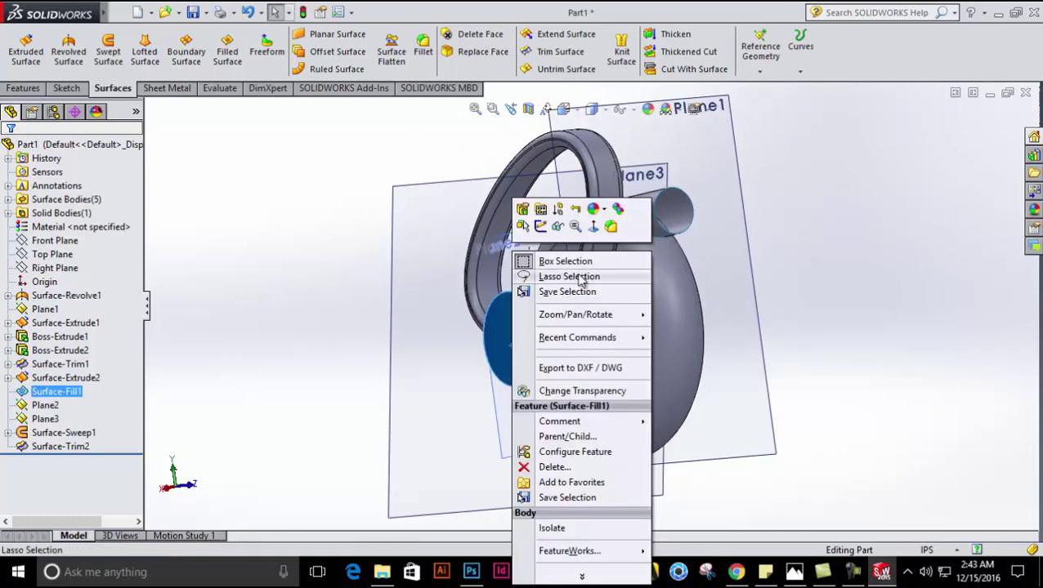
{"action": "left_click", "coordinate": [593, 227]}
{"action": "right_click", "coordinate": [660, 293]}
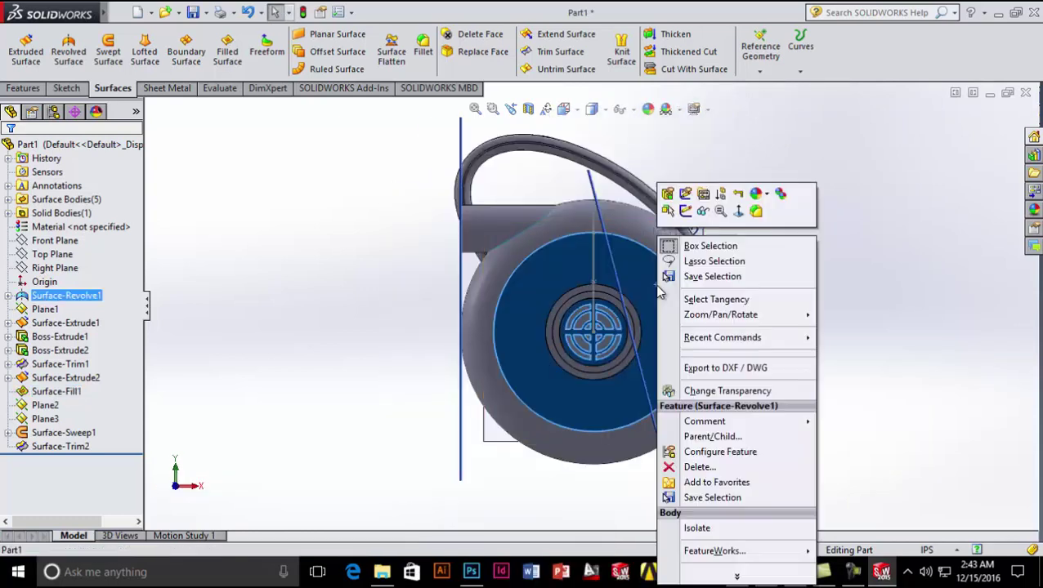
{"action": "left_click", "coordinate": [737, 214]}
{"action": "right_click", "coordinate": [682, 304]}
{"action": "left_click", "coordinate": [756, 221]}
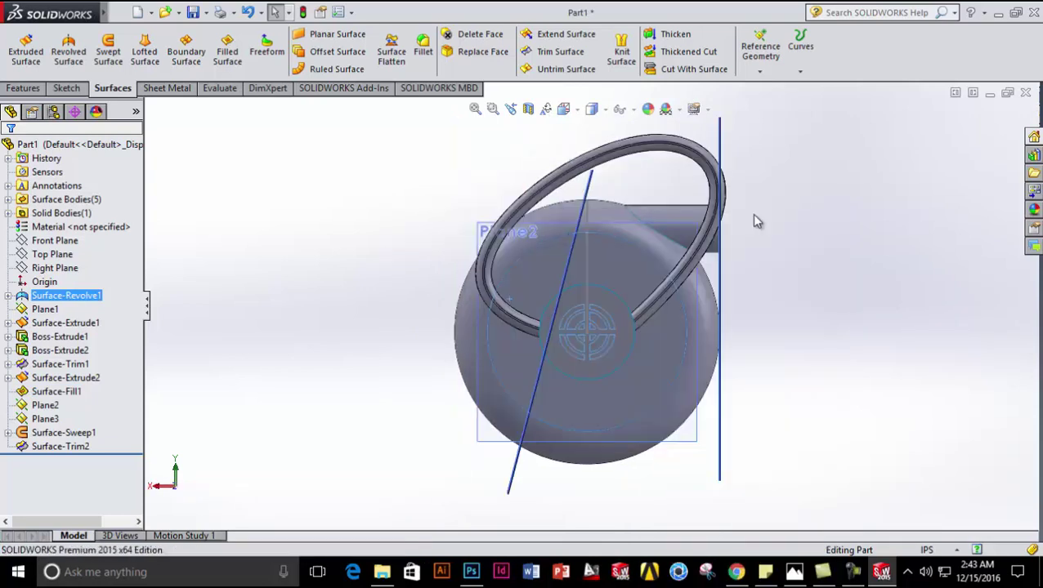
{"action": "left_click", "coordinate": [625, 323]}
{"action": "right_click", "coordinate": [624, 310]}
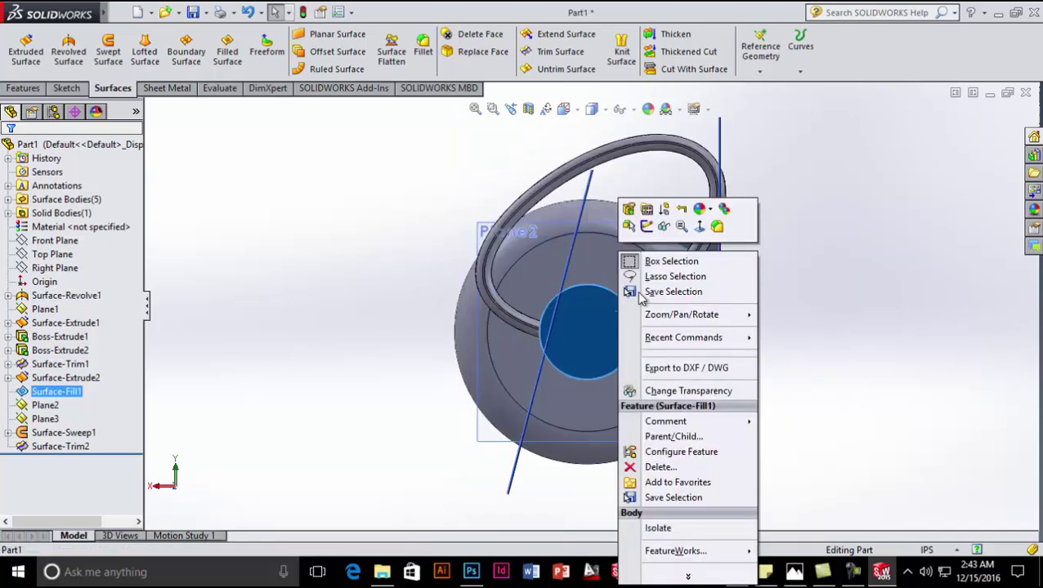
- Sketch three concentric circles centred on the origin on the fill face
{"action": "left_click", "coordinate": [650, 228]}
{"action": "left_click", "coordinate": [125, 33]}
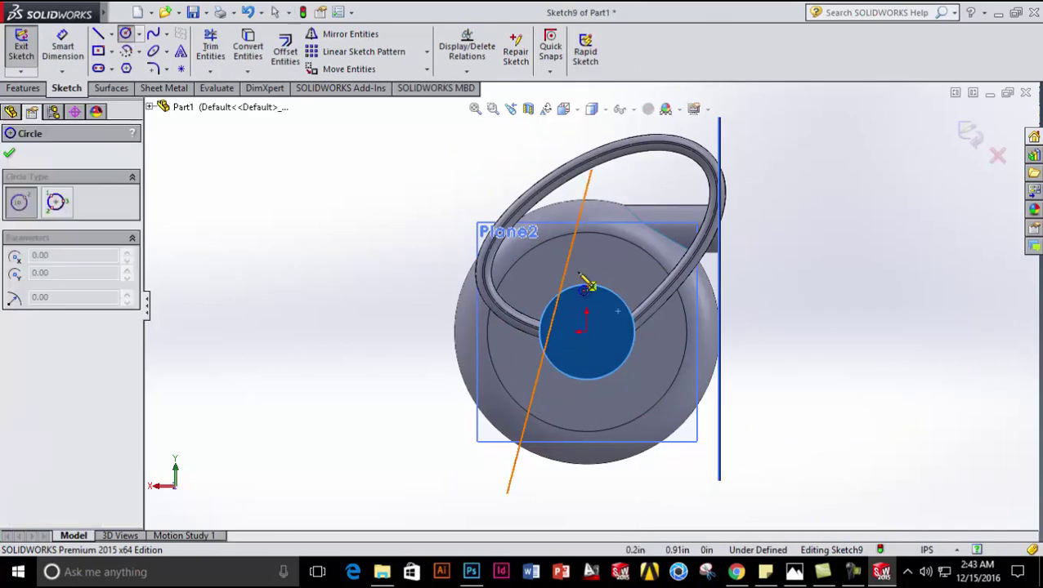
{"action": "scroll", "coordinate": [583, 286], "scroll_direction": "down", "scroll_amount": 4}
{"action": "left_click", "coordinate": [592, 382]}
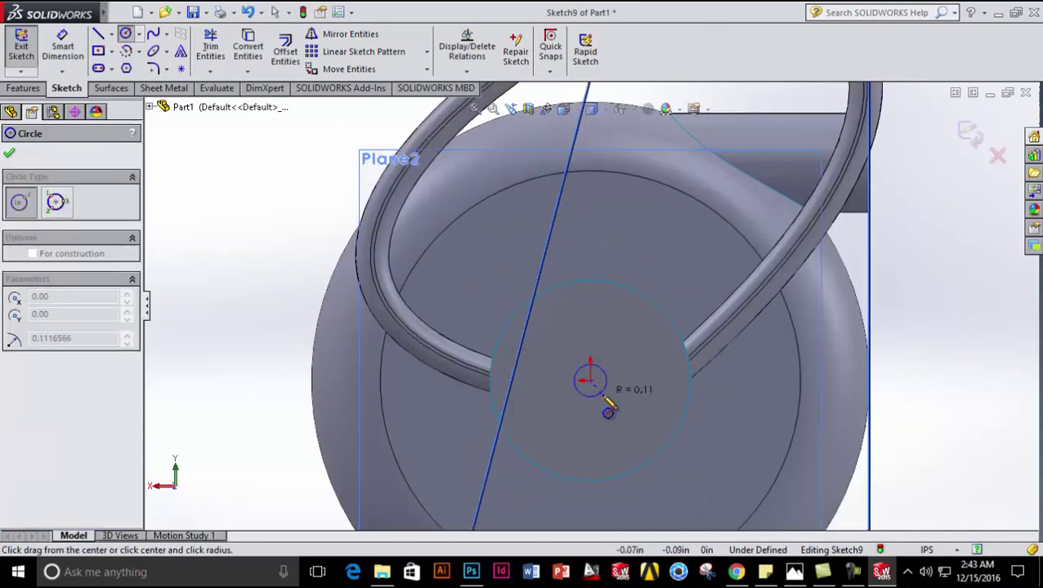
{"action": "left_click", "coordinate": [604, 400]}
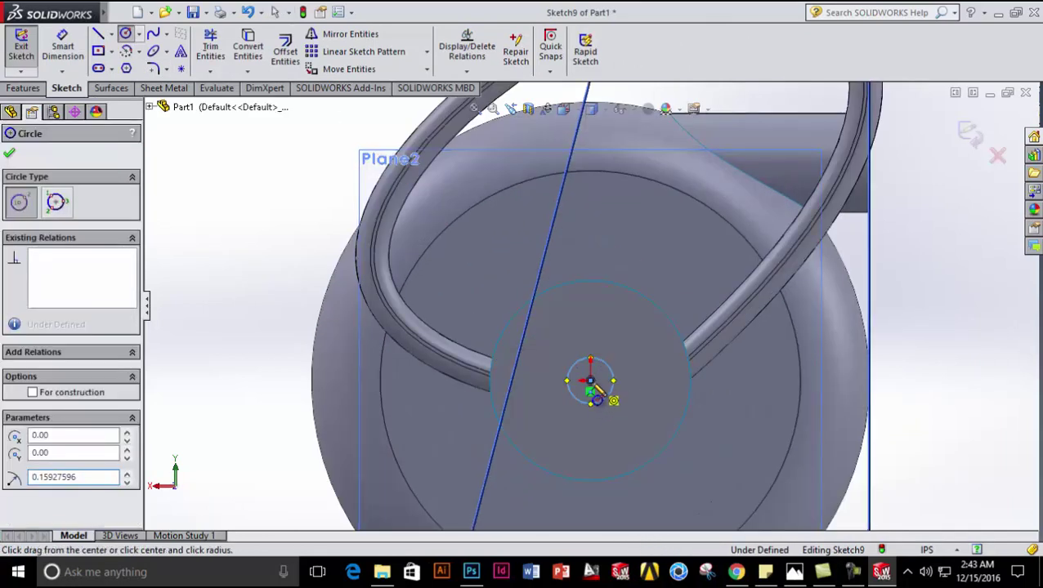
{"action": "left_click", "coordinate": [590, 381]}
{"action": "left_click", "coordinate": [626, 437]}
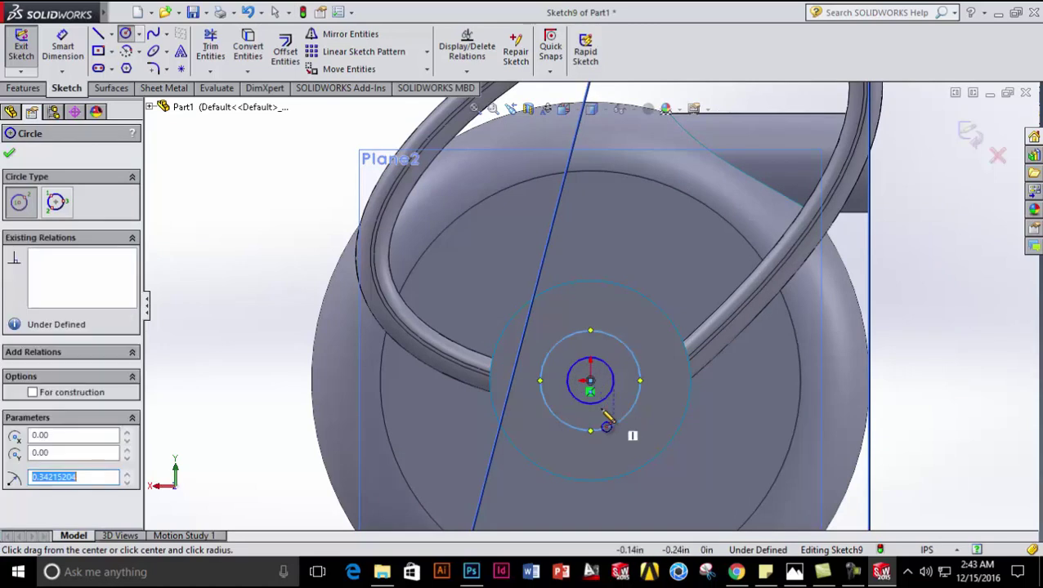
{"action": "left_click", "coordinate": [591, 381]}
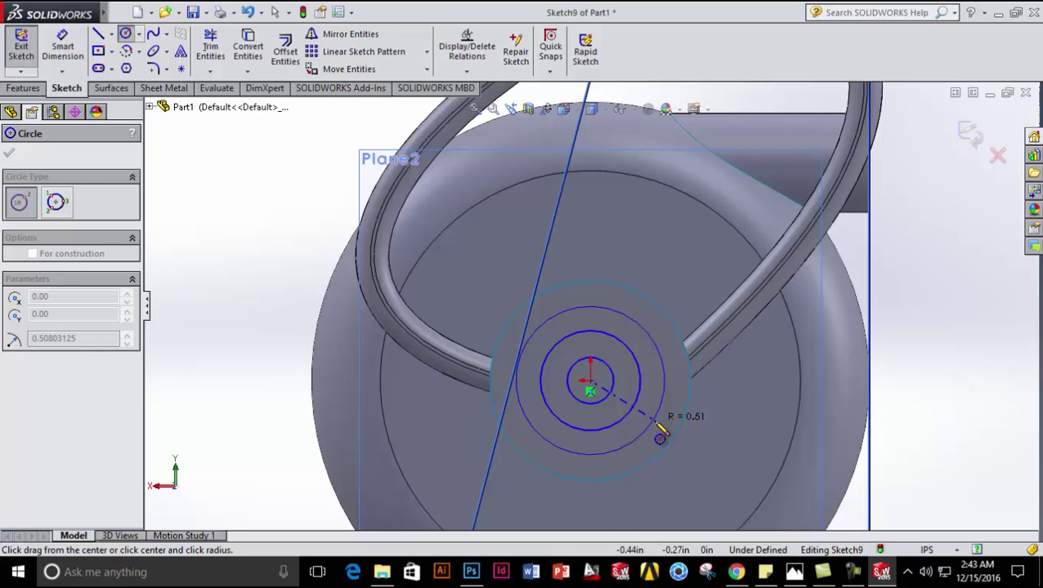
{"action": "left_click", "coordinate": [660, 439]}
- Offset the circles 0.08in to one side, not bi-directional
{"action": "left_click", "coordinate": [285, 50]}
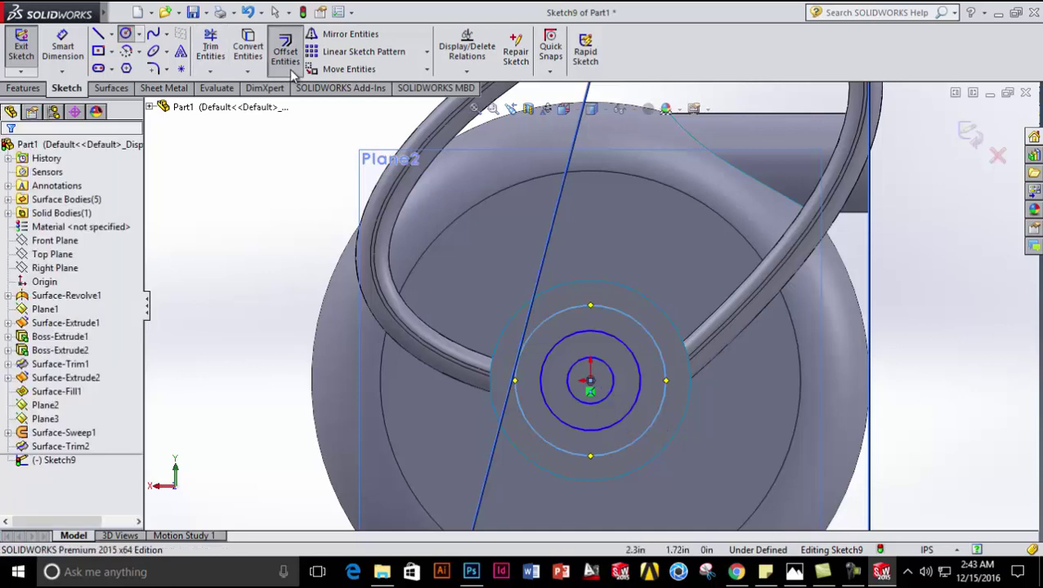
{"action": "left_click", "coordinate": [579, 333]}
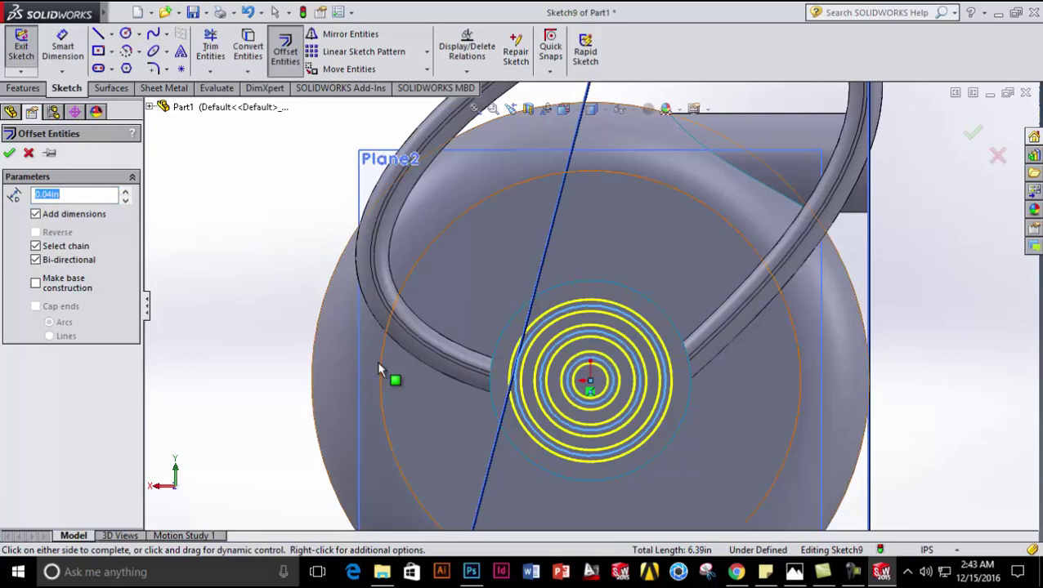
{"action": "left_click", "coordinate": [66, 261]}
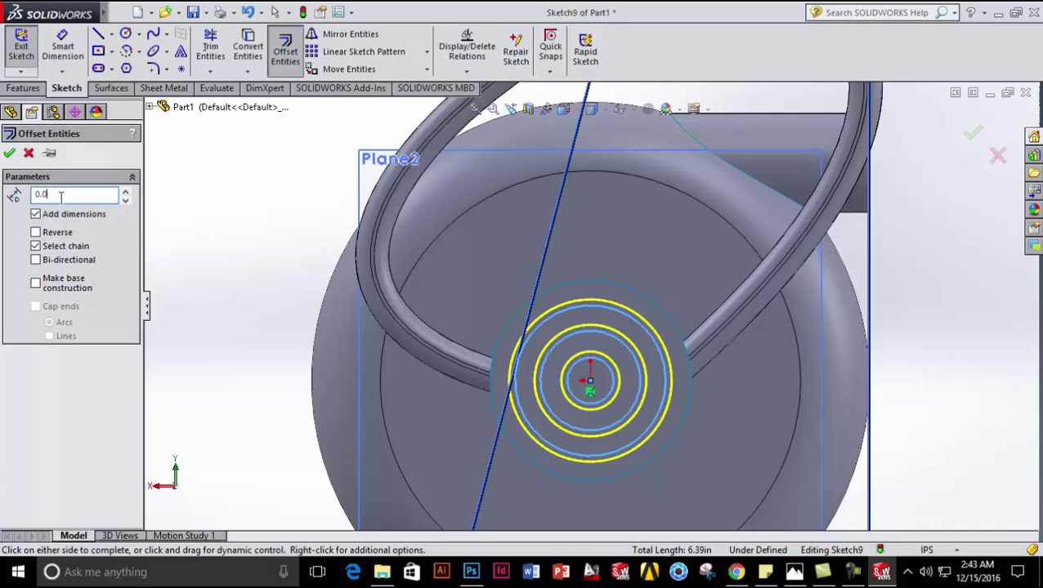
{"action": "left_click", "coordinate": [60, 196]}
{"action": "type", "text": "0.06"}
{"action": "key", "text": "Return"}
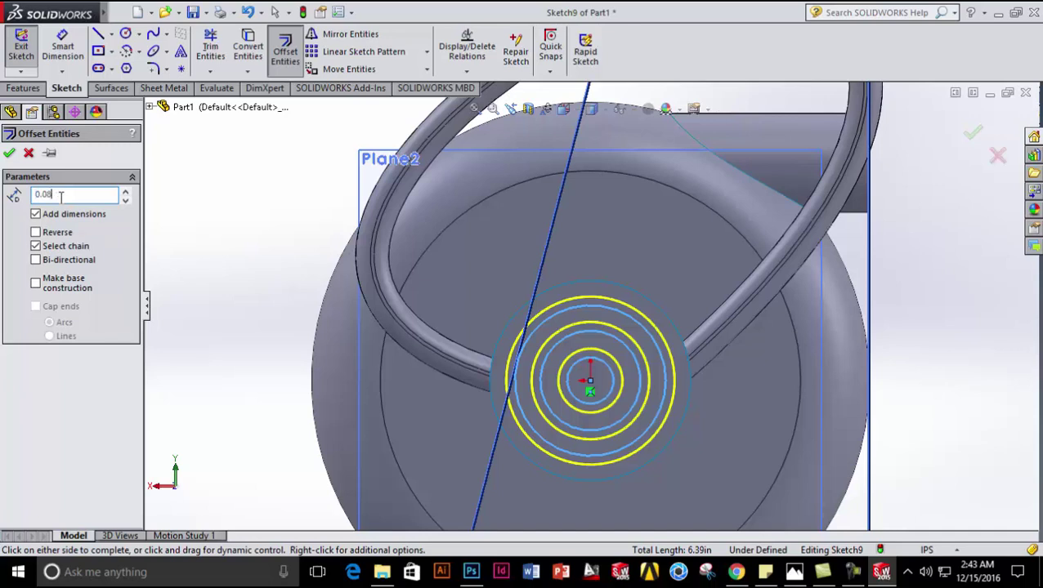
{"action": "key", "text": "Return"}
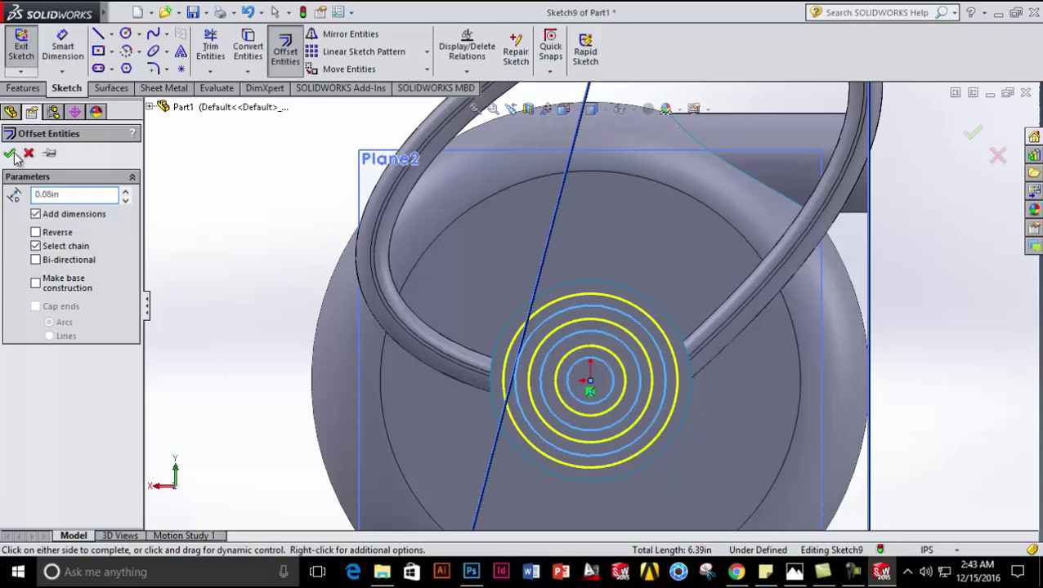
{"action": "left_click", "coordinate": [10, 154]}
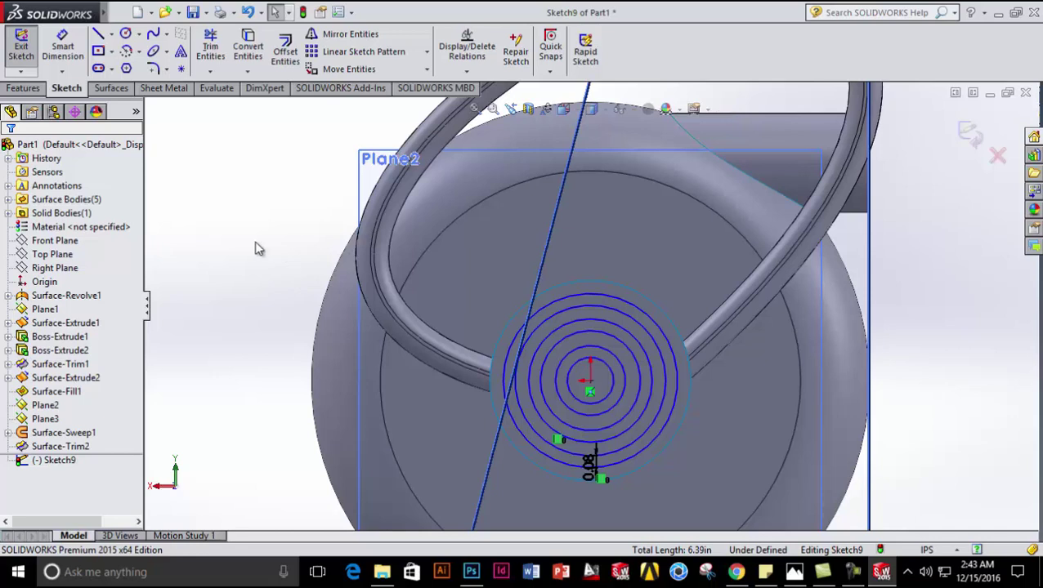
- Start a Boss-Extrude on Sketch9 and select the concentric ring regions, removing a wrong contour
{"action": "left_click", "coordinate": [23, 88]}
{"action": "left_click", "coordinate": [28, 49]}
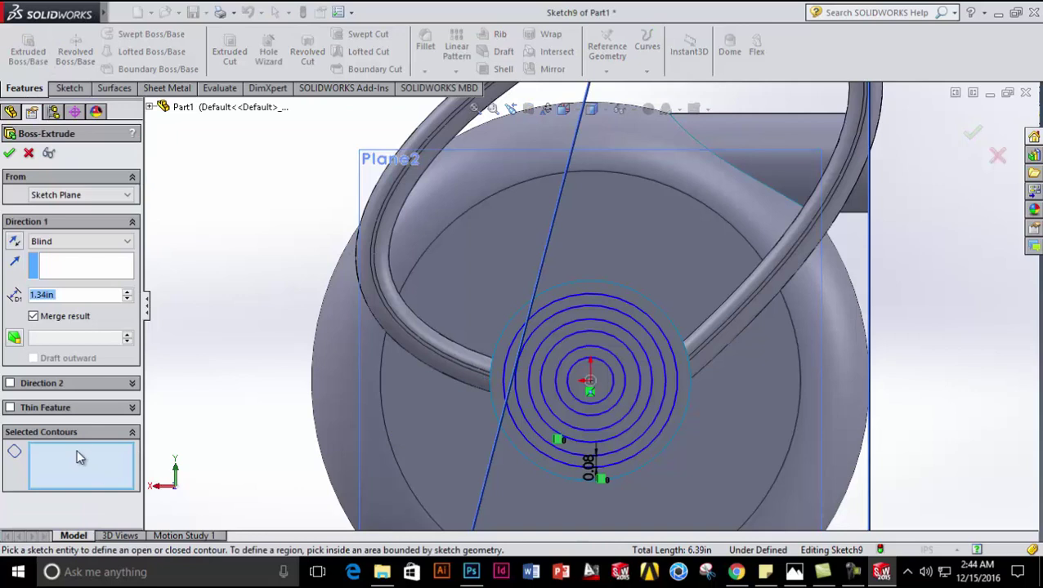
{"action": "left_click", "coordinate": [501, 401]}
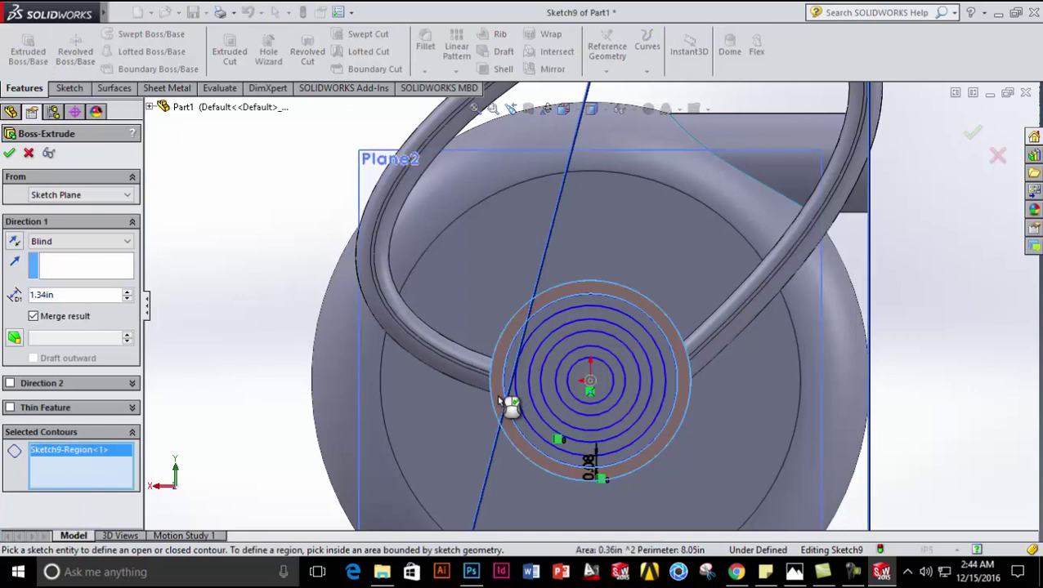
{"action": "left_click", "coordinate": [520, 398]}
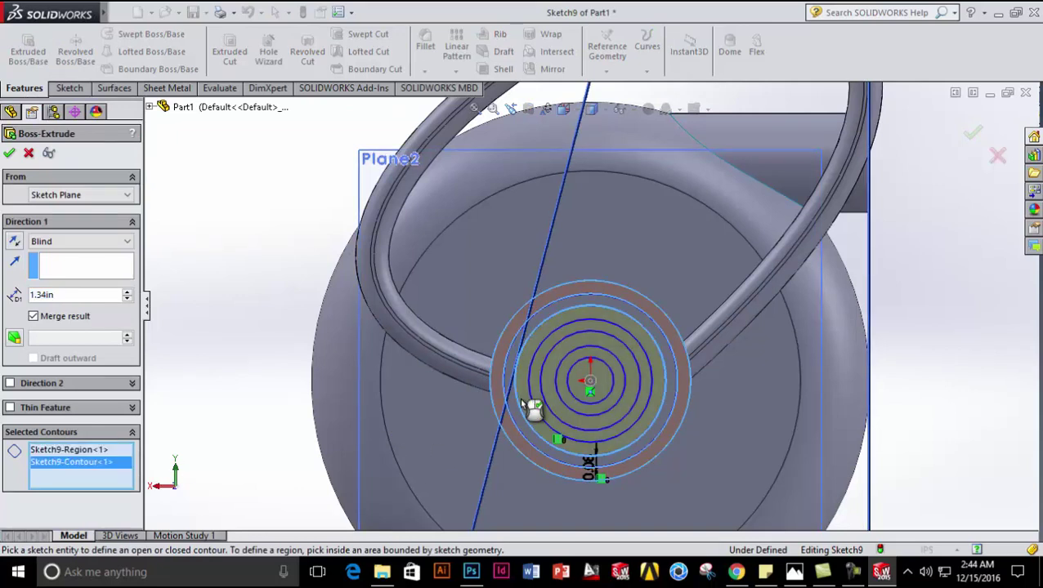
{"action": "scroll", "coordinate": [621, 379], "scroll_direction": "down", "scroll_amount": 4}
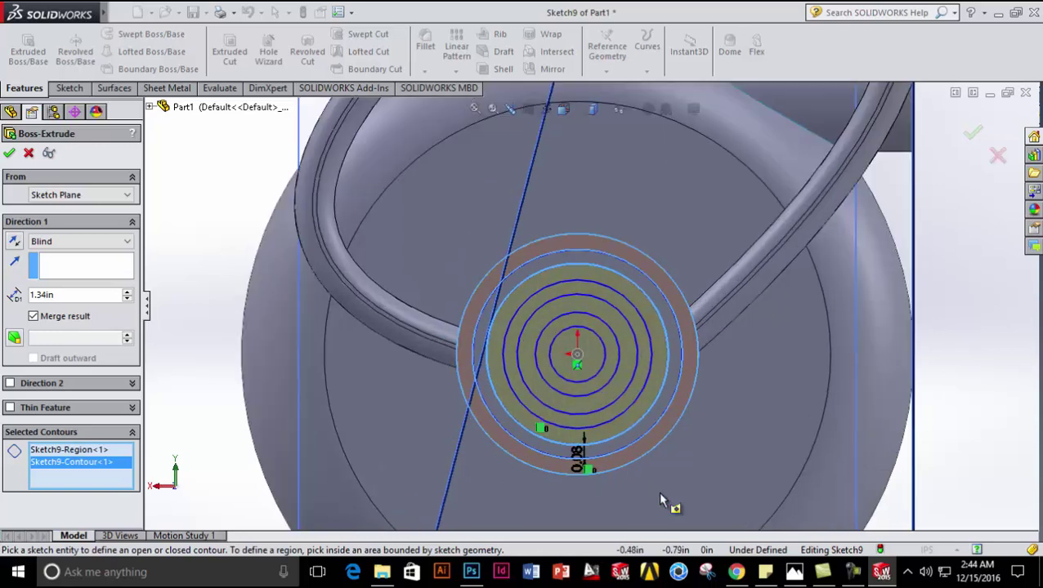
{"action": "scroll", "coordinate": [605, 467], "scroll_direction": "down", "scroll_amount": 3}
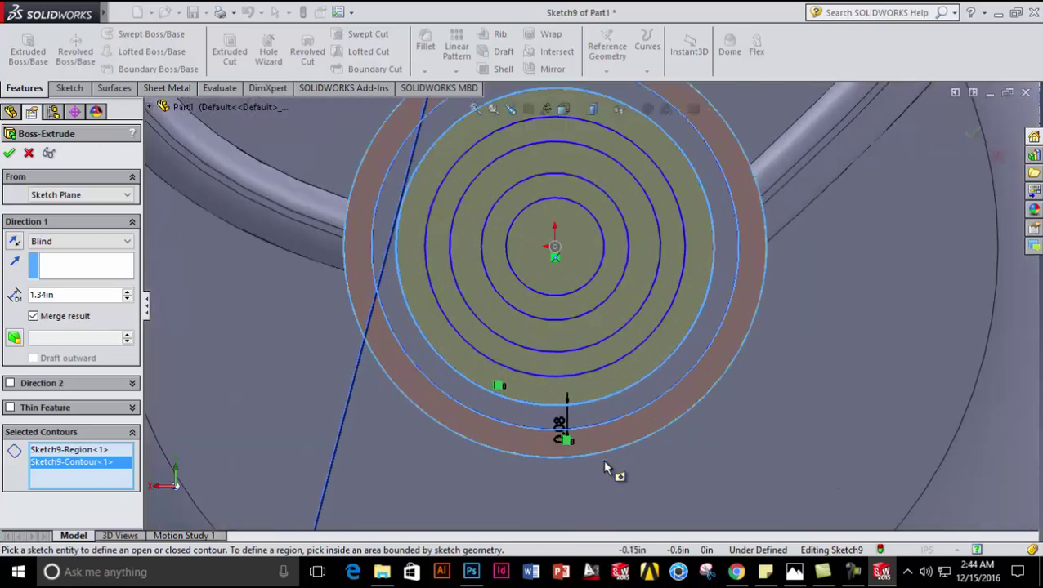
{"action": "right_click", "coordinate": [64, 474]}
{"action": "left_click", "coordinate": [101, 490]}
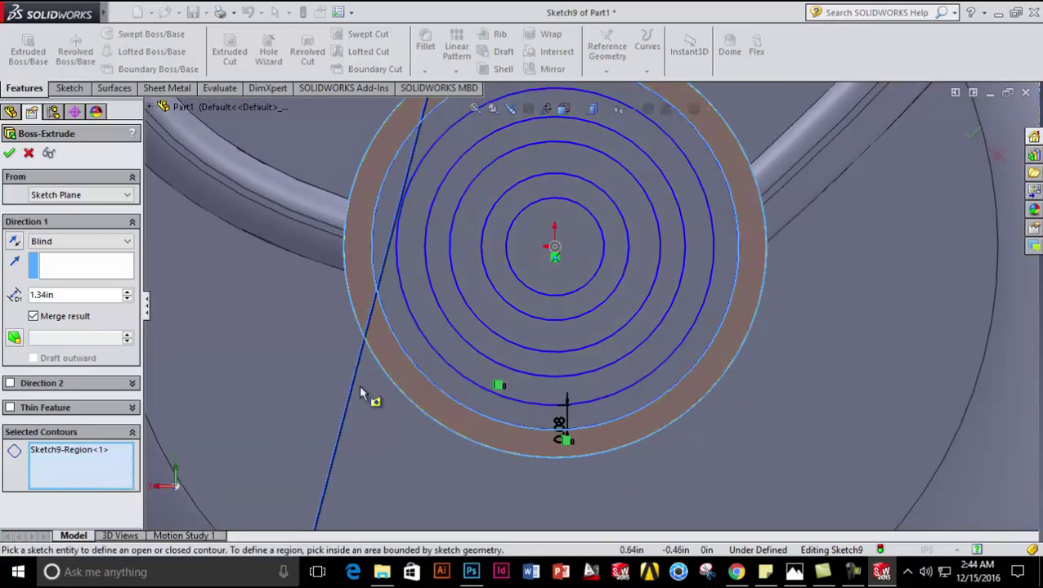
{"action": "left_click", "coordinate": [456, 337]}
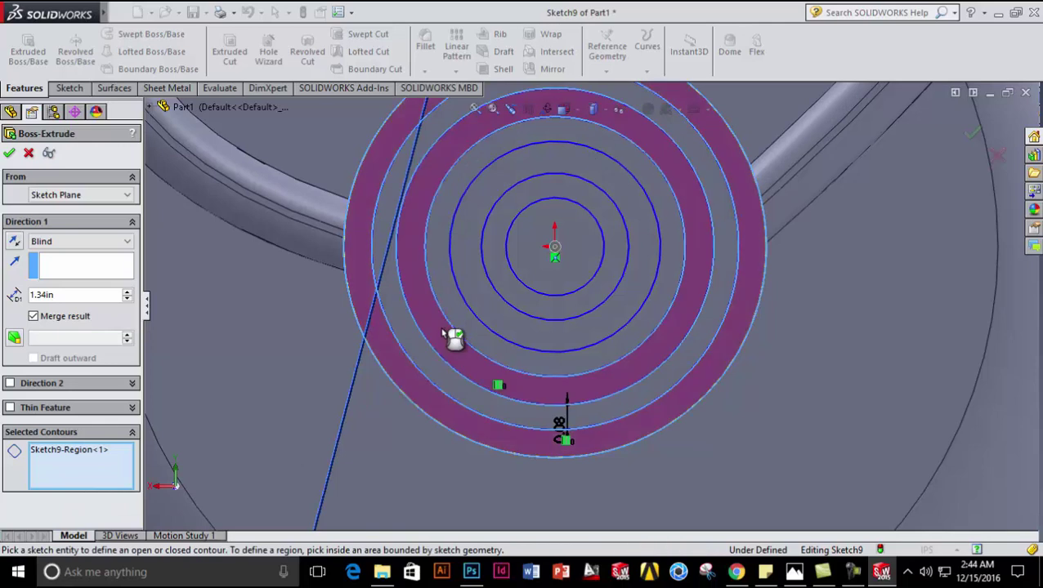
{"action": "left_click", "coordinate": [523, 335]}
{"action": "left_click", "coordinate": [564, 299]}
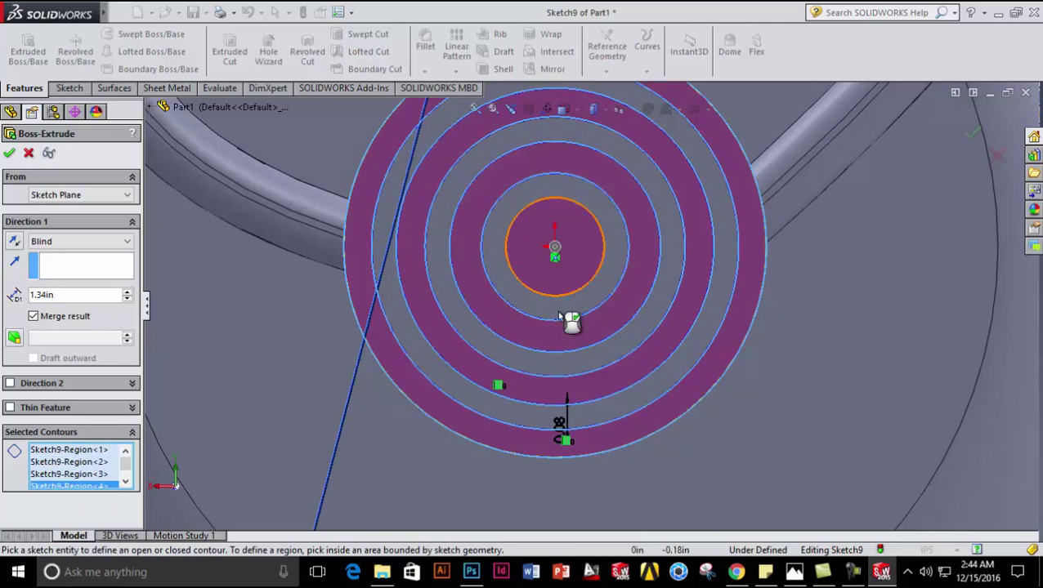
{"action": "scroll", "coordinate": [564, 322], "scroll_direction": "up", "scroll_amount": 4}
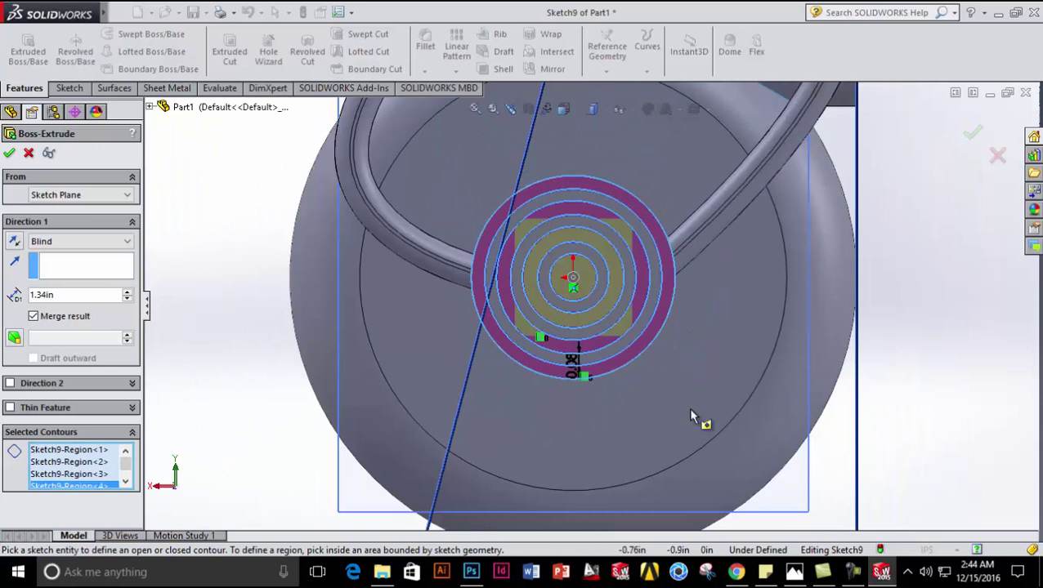
{"action": "scroll", "coordinate": [127, 478], "scroll_direction": "down", "scroll_amount": 1}
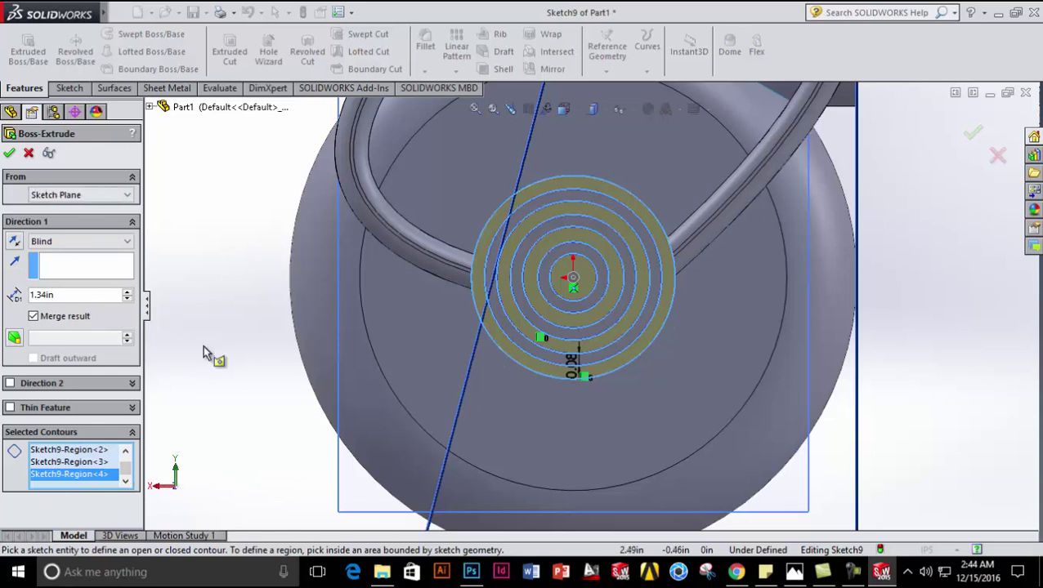
- Reverse the direction, extrude the rings 0.16in Blind, and accept Boss-Extrude3
{"action": "left_click", "coordinate": [14, 241]}
{"action": "left_click_drag", "start_coordinate": [873, 312], "coordinate": [733, 286]}
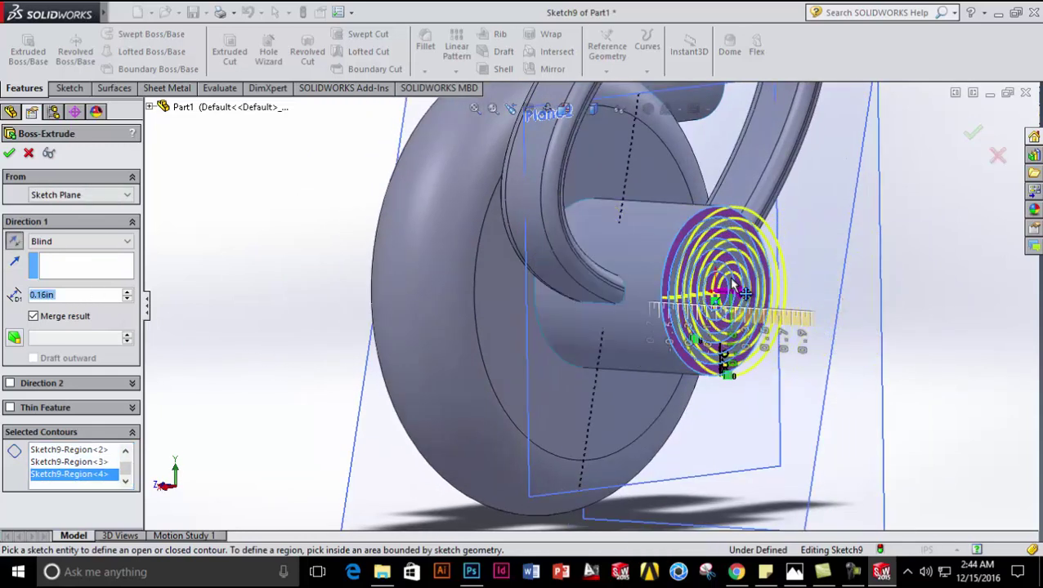
{"action": "scroll", "coordinate": [687, 305], "scroll_direction": "down", "scroll_amount": 6}
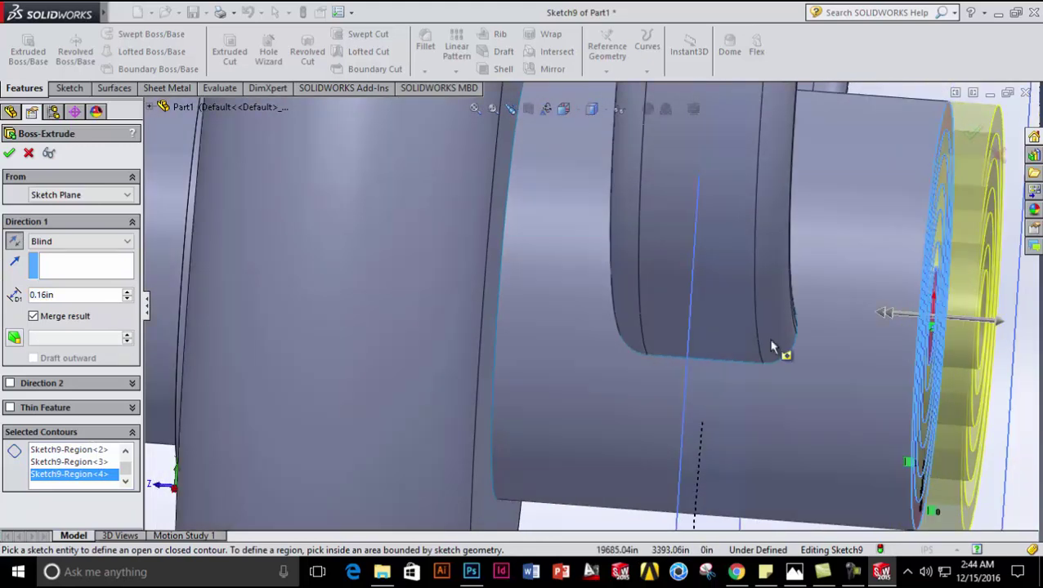
{"action": "scroll", "coordinate": [772, 347], "scroll_direction": "up", "scroll_amount": 3}
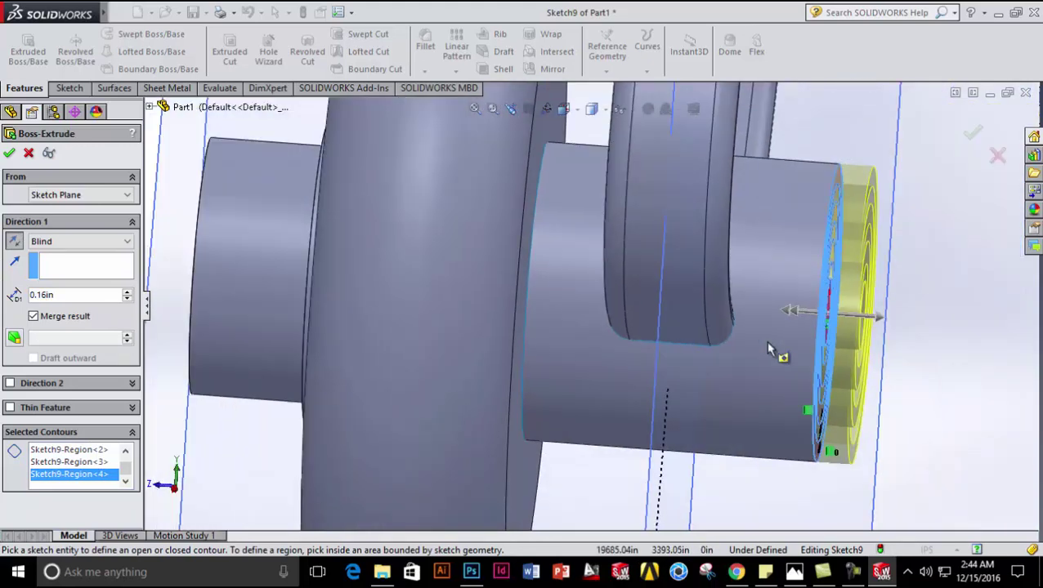
{"action": "left_click", "coordinate": [9, 153]}
{"action": "scroll", "coordinate": [294, 299], "scroll_direction": "up", "scroll_amount": 3}
{"action": "middle_click_drag", "start_coordinate": [299, 306], "coordinate": [691, 419]}
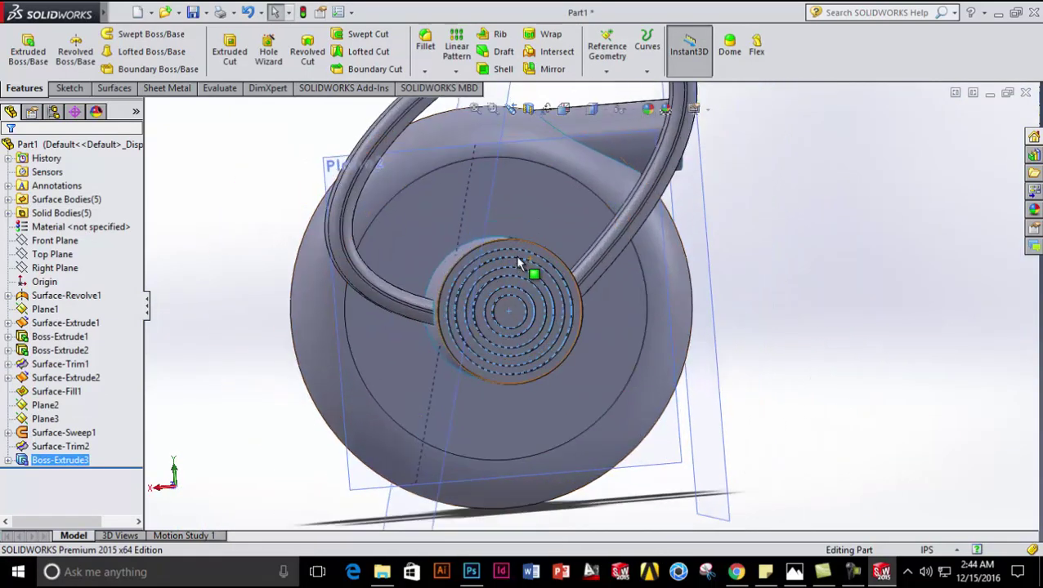
- Turn the view head-on to the ringed hub face with Normal To
{"action": "scroll", "coordinate": [517, 261], "scroll_direction": "down", "scroll_amount": 4}
{"action": "scroll", "coordinate": [490, 263], "scroll_direction": "down", "scroll_amount": 2}
{"action": "middle_click_drag", "start_coordinate": [495, 330], "coordinate": [496, 295]}
{"action": "right_click", "coordinate": [311, 365]}
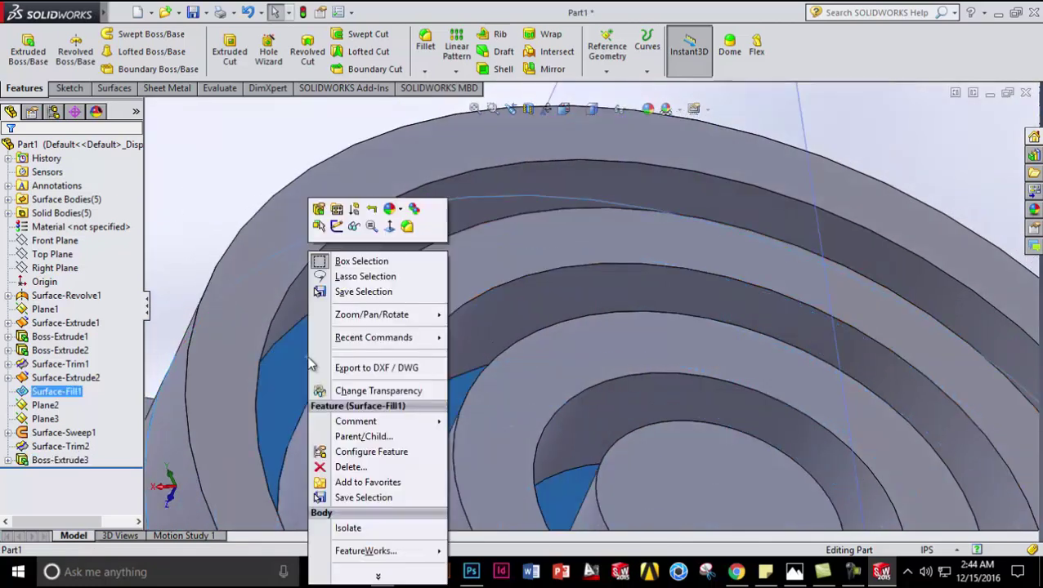
{"action": "left_click", "coordinate": [389, 227]}
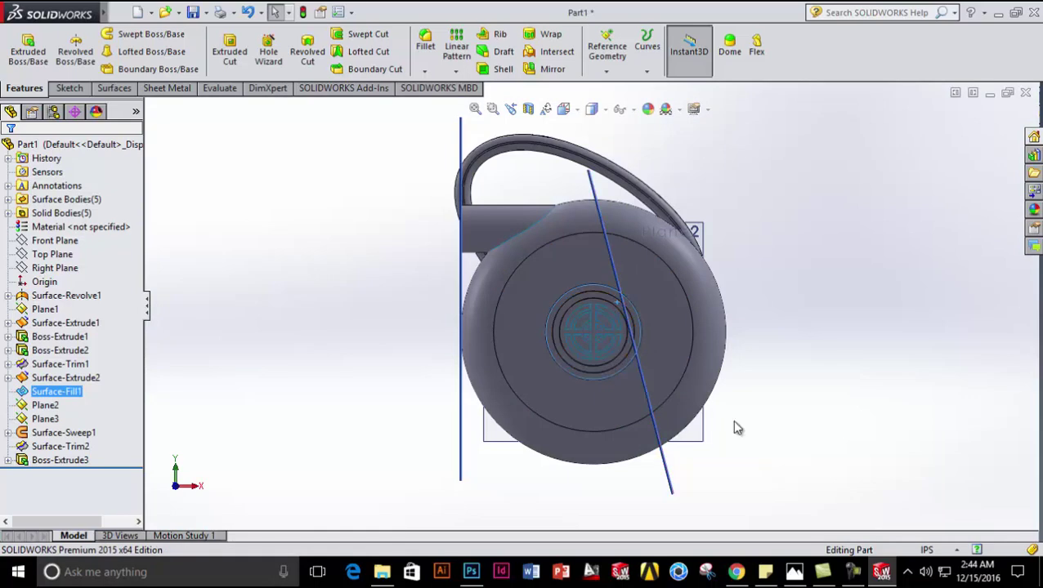
{"action": "right_click", "coordinate": [658, 309]}
{"action": "left_click", "coordinate": [742, 214]}
{"action": "right_click", "coordinate": [660, 302]}
{"action": "left_click", "coordinate": [742, 213]}
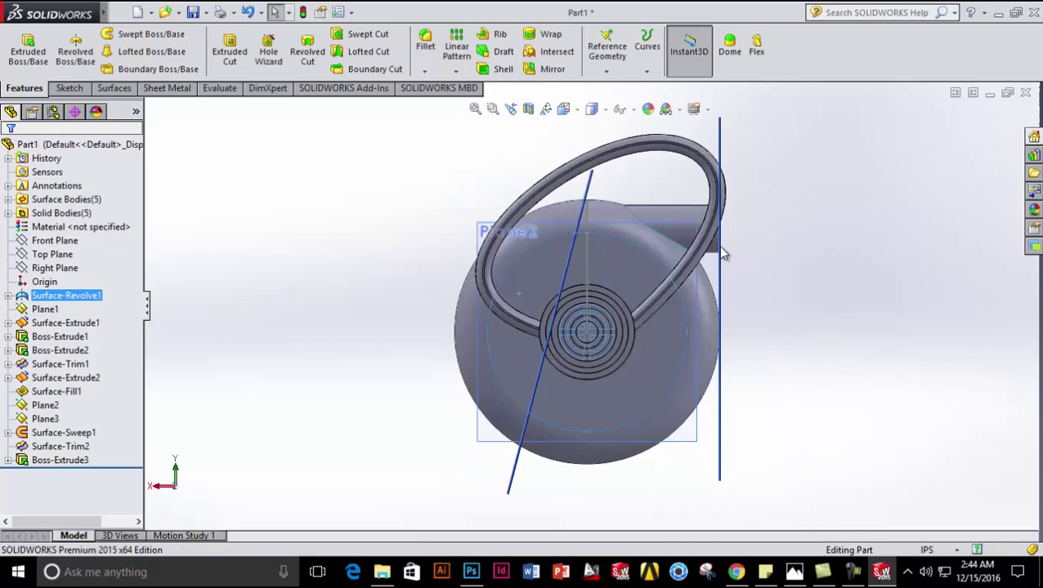
- Zoom in and select the concentric ring face for sketching
{"action": "scroll", "coordinate": [649, 337], "scroll_direction": "down", "scroll_amount": 8}
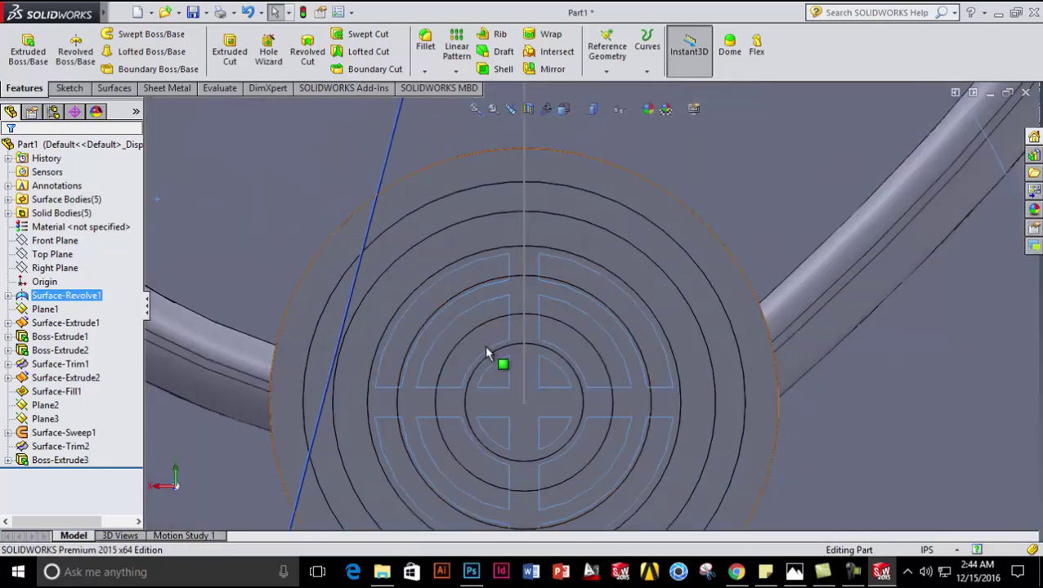
{"action": "left_click", "coordinate": [496, 379]}
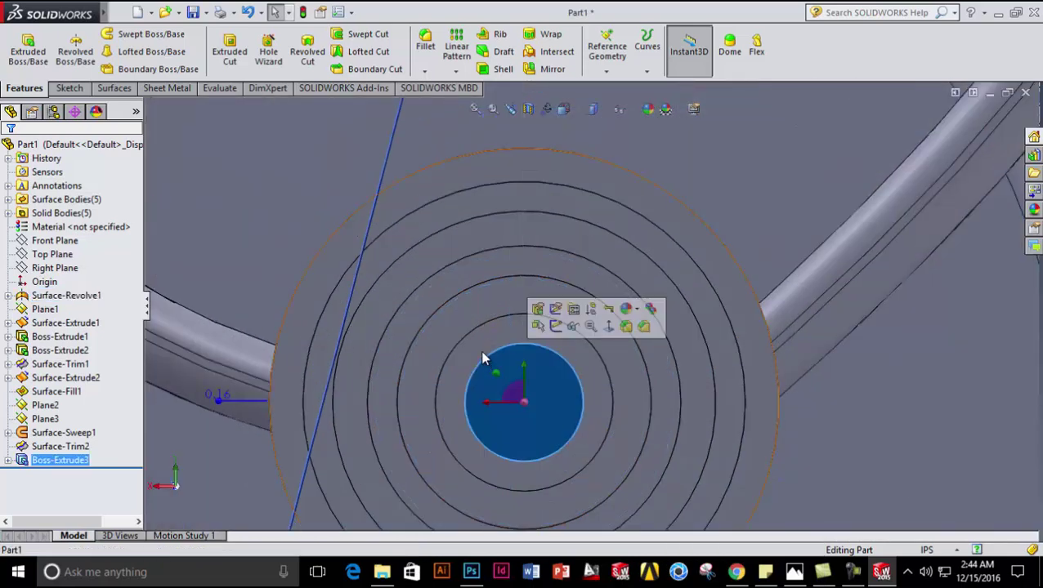
{"action": "left_click", "coordinate": [479, 348]}
{"action": "right_click", "coordinate": [489, 342]}
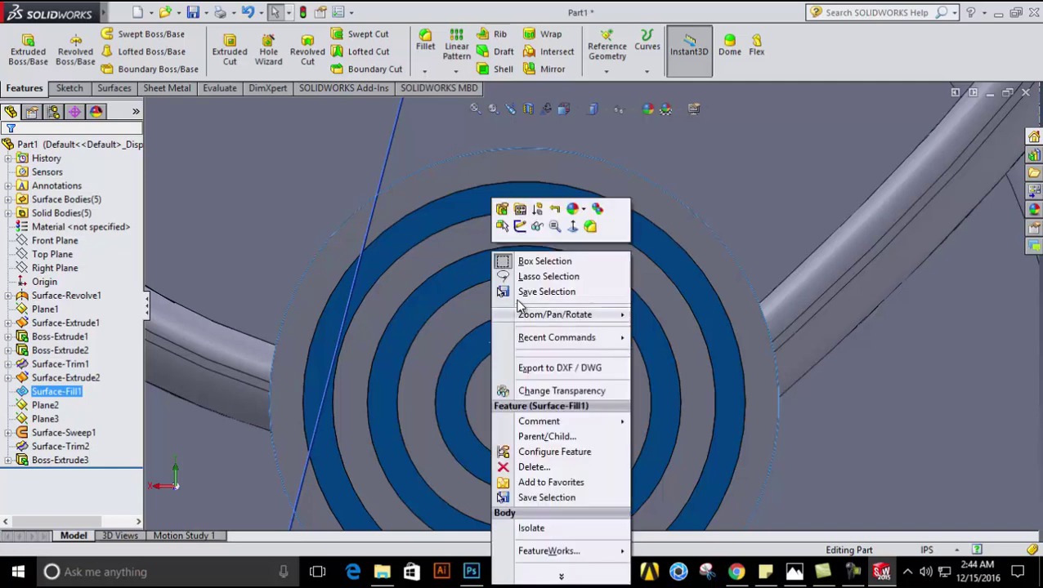
- On the ring face, sketch a vertical line from the centre straight upward
{"action": "left_click", "coordinate": [521, 228]}
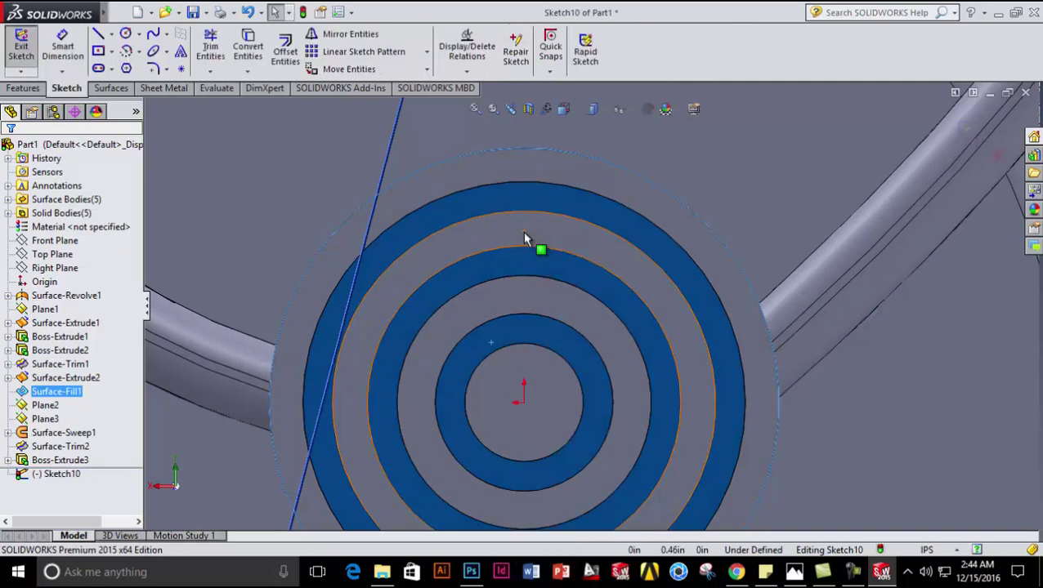
{"action": "key", "text": "l"}
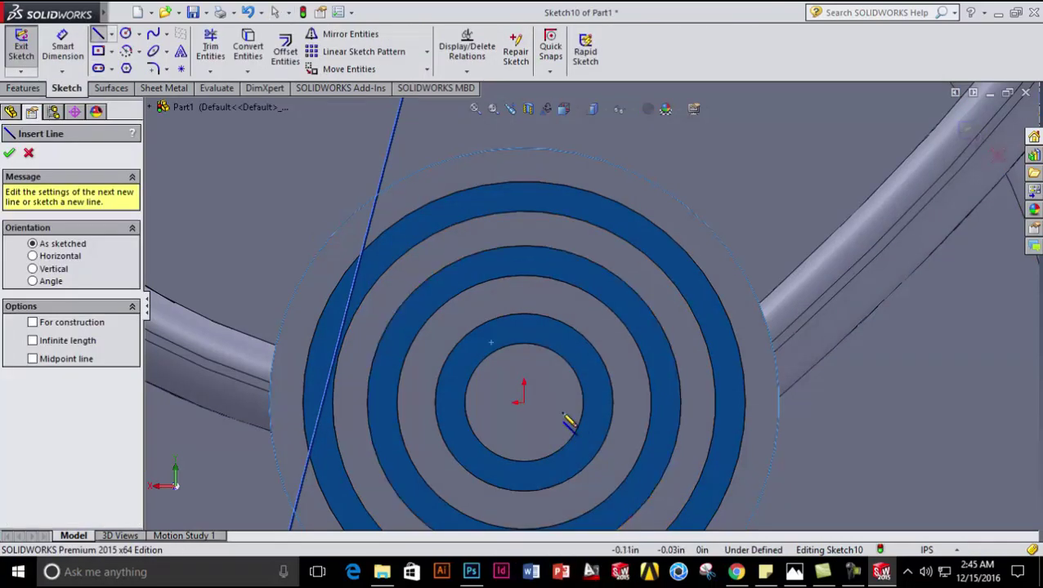
{"action": "left_click", "coordinate": [523, 401]}
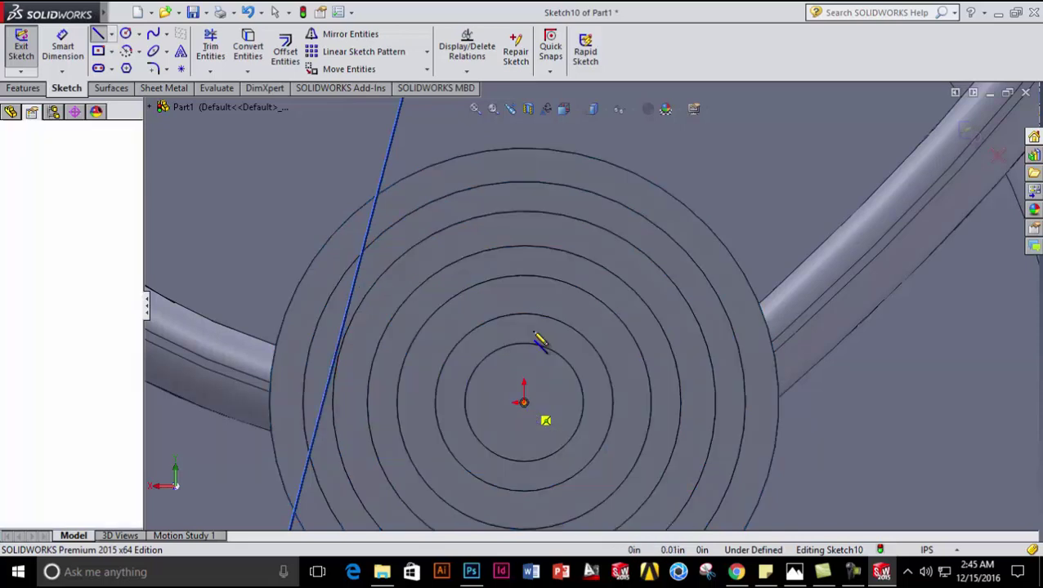
{"action": "left_click", "coordinate": [525, 130]}
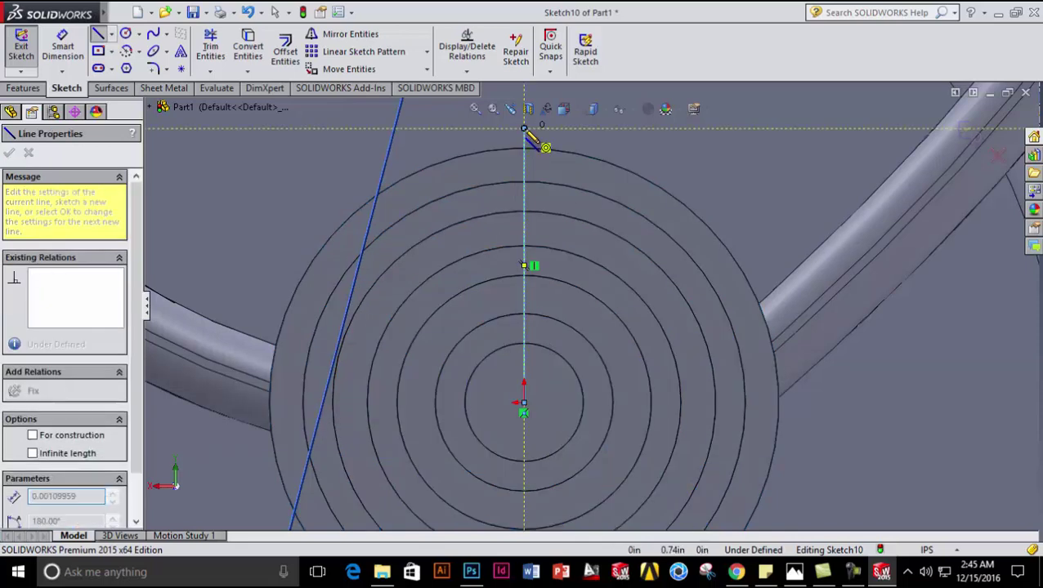
{"action": "key", "text": "Escape"}
- Offset the vertical line 0.06in bi-directionally to get two parallel lines
{"action": "left_click", "coordinate": [285, 50]}
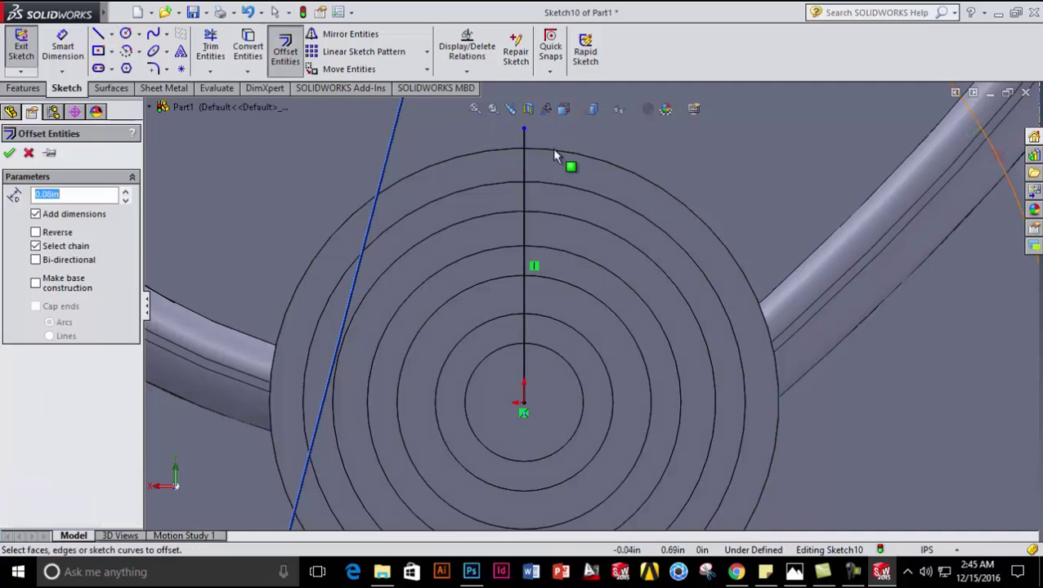
{"action": "left_click", "coordinate": [524, 146]}
{"action": "left_click", "coordinate": [67, 260]}
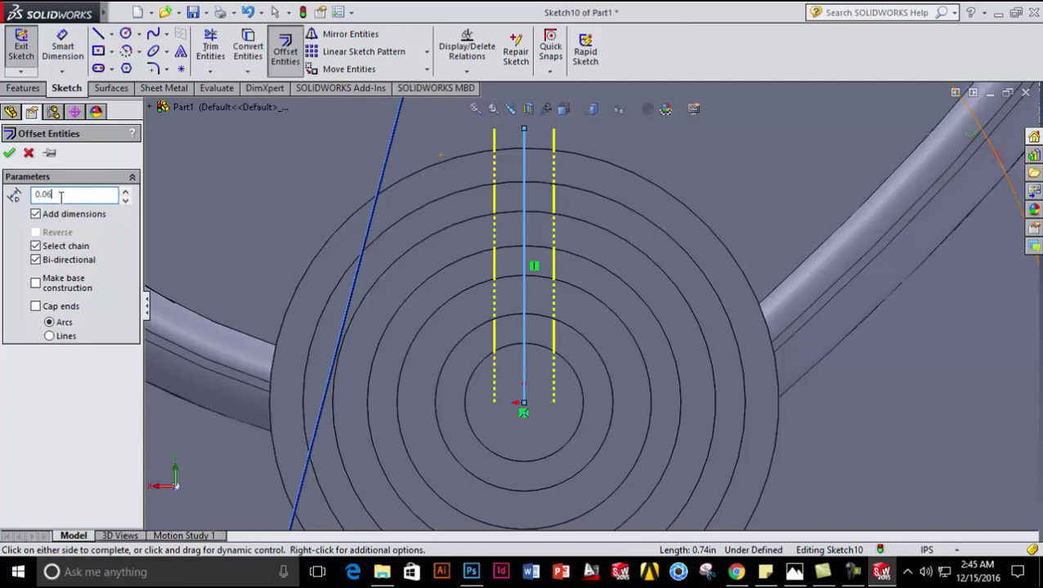
{"action": "key", "text": "Return"}
{"action": "left_click", "coordinate": [9, 154]}
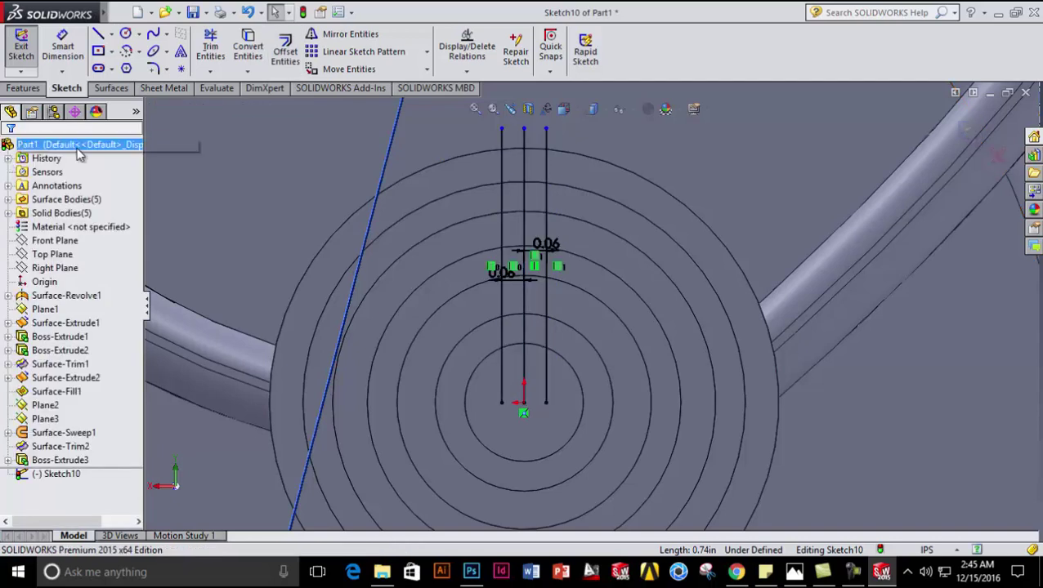
{"action": "left_click", "coordinate": [427, 53]}
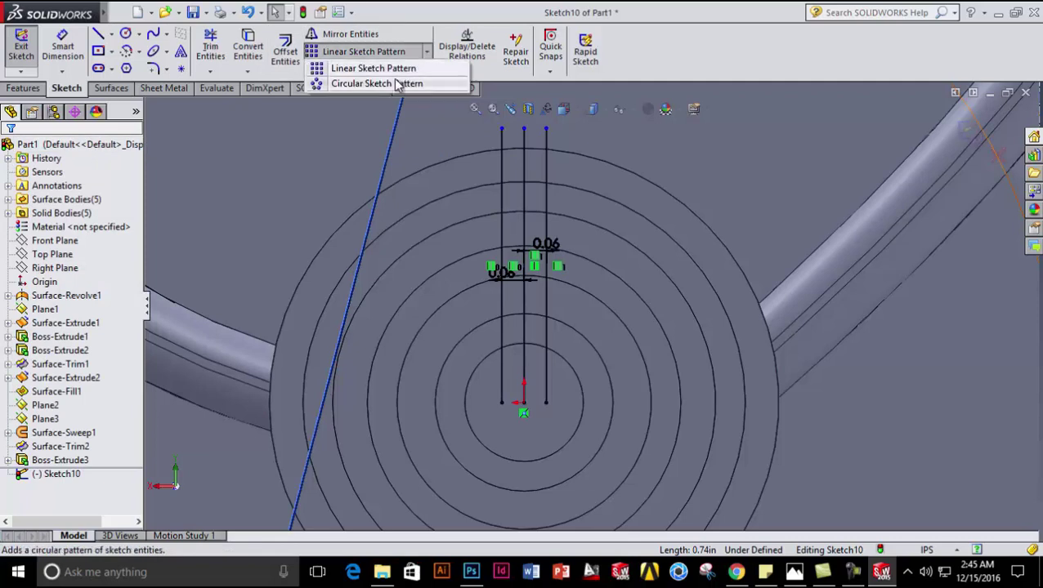
- Cap the spoke with a 0.12in top line and delete the middle line
{"action": "left_click", "coordinate": [401, 83]}
{"action": "left_click", "coordinate": [546, 196]}
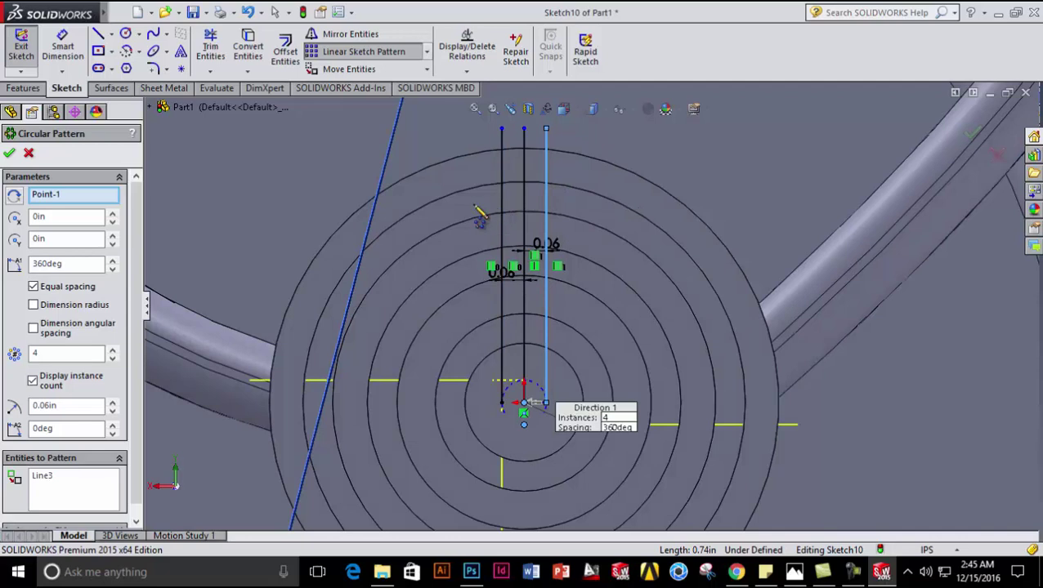
{"action": "left_click", "coordinate": [29, 154]}
{"action": "left_click", "coordinate": [98, 33]}
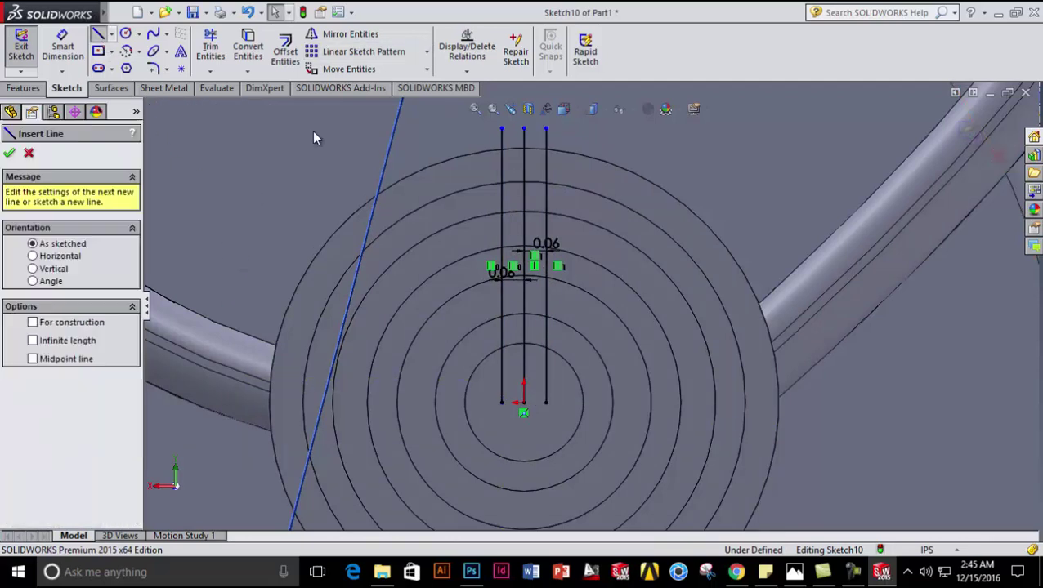
{"action": "left_click_drag", "start_coordinate": [500, 129], "coordinate": [546, 129]}
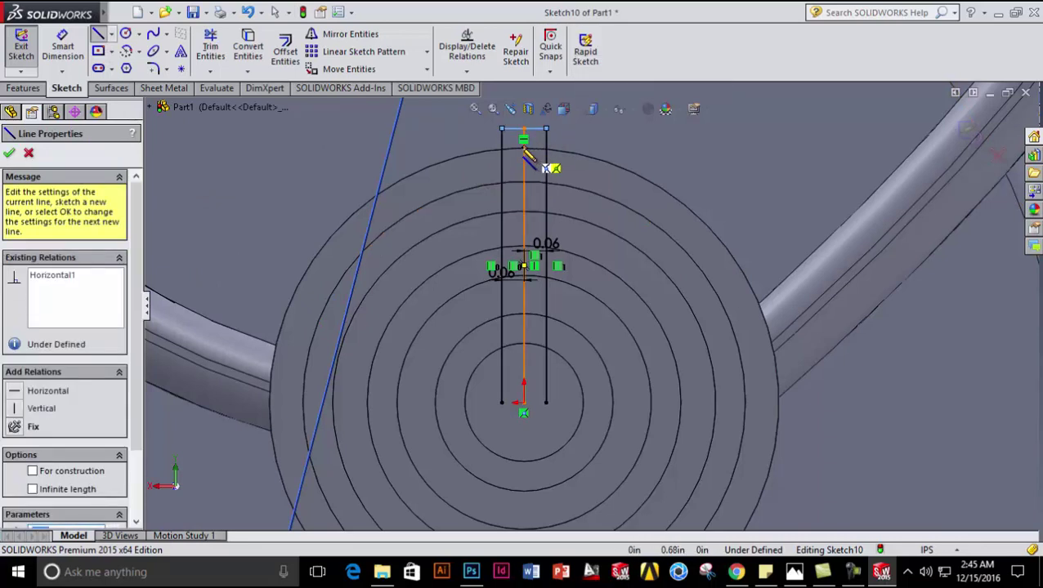
{"action": "key", "text": "Escape"}
{"action": "left_click", "coordinate": [526, 169]}
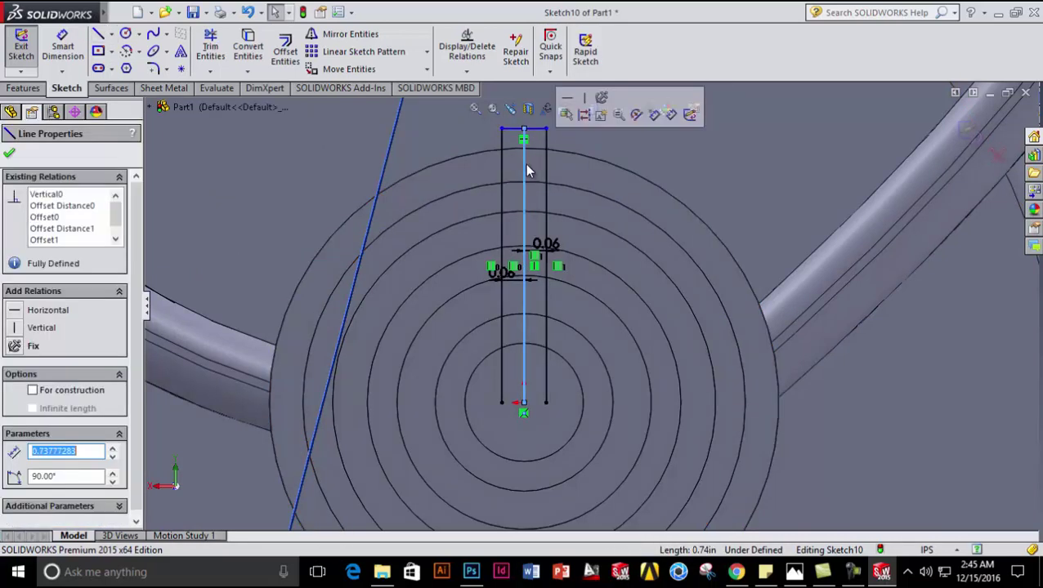
{"action": "key", "text": "Delete"}
- Circular-pattern the three spoke lines, 4 instances over 360deg
{"action": "left_click", "coordinate": [427, 52]}
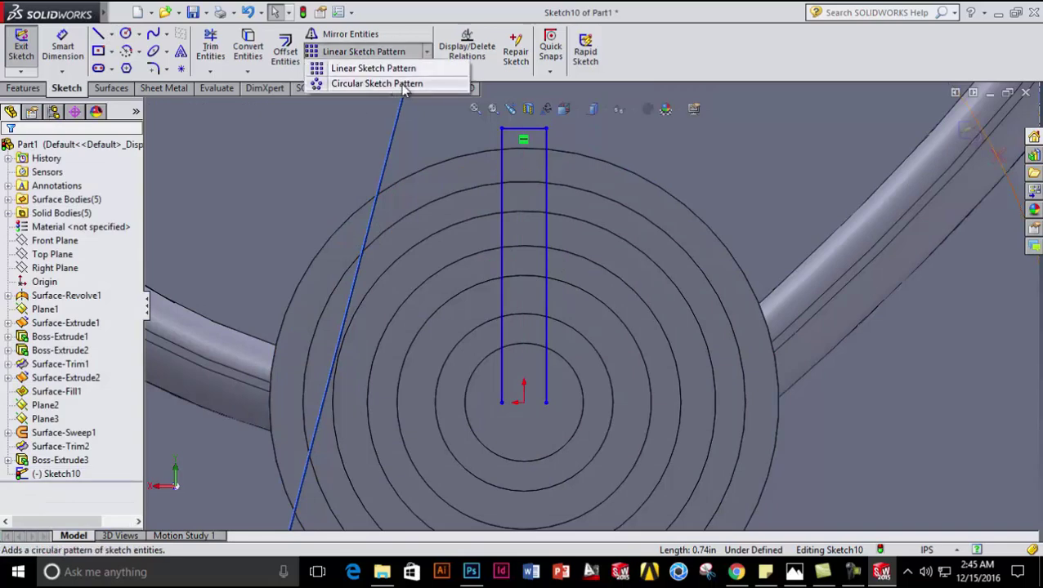
{"action": "left_click", "coordinate": [400, 84]}
{"action": "left_click", "coordinate": [545, 184]}
{"action": "left_click", "coordinate": [525, 139]}
{"action": "left_click", "coordinate": [503, 162]}
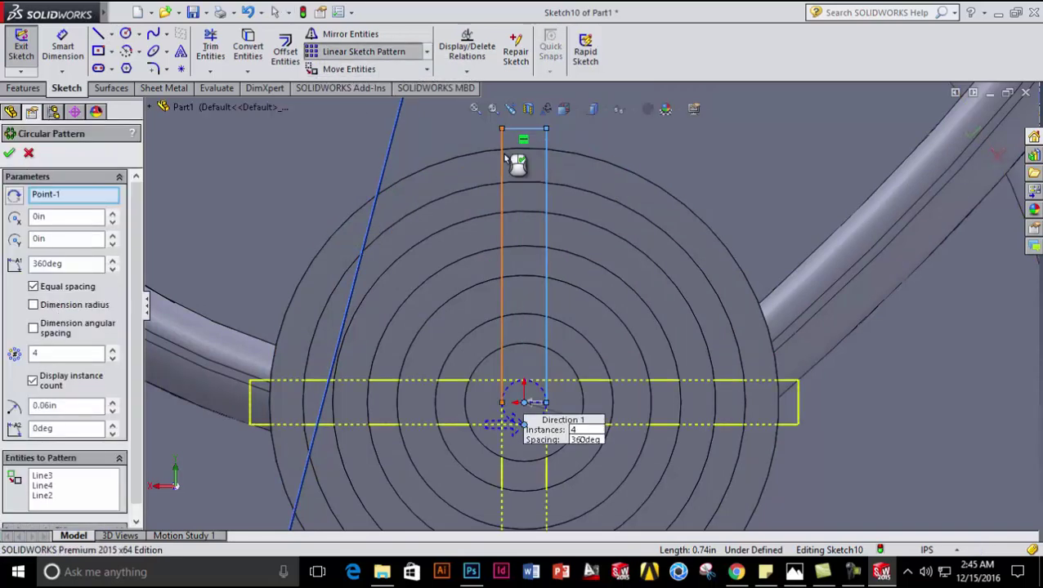
{"action": "left_click", "coordinate": [11, 154]}
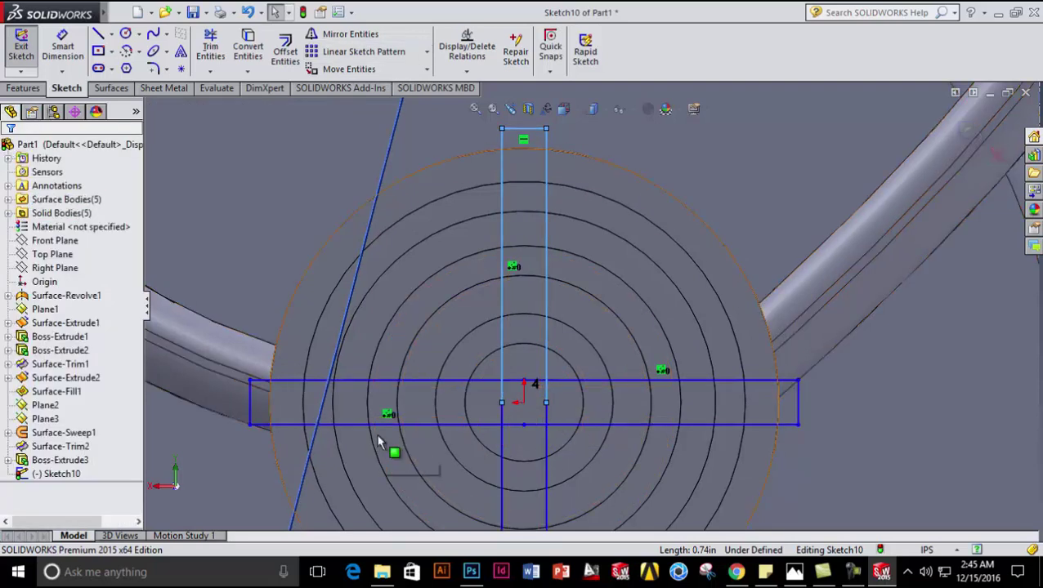
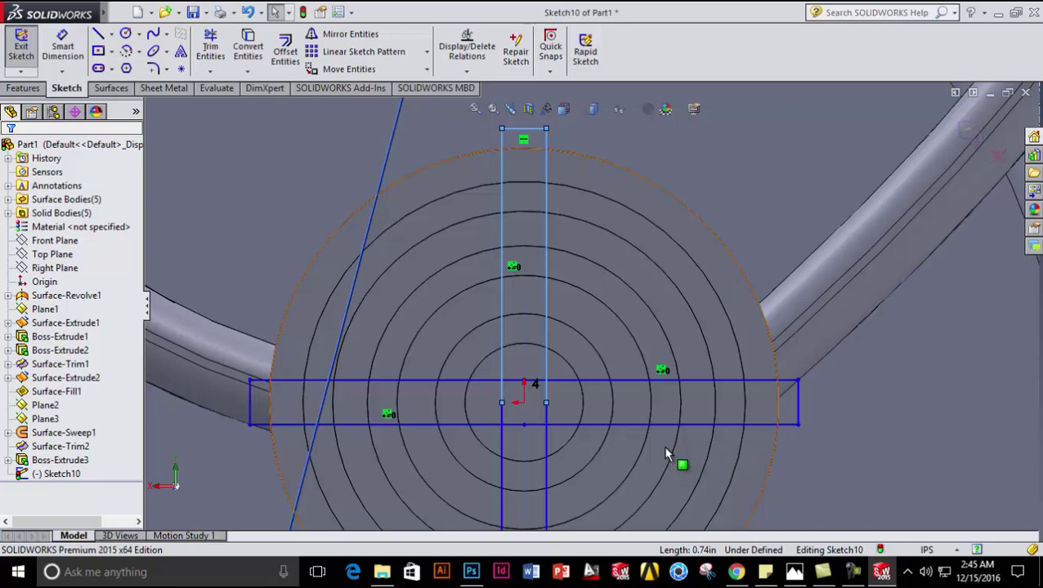
- Delete Sketch10's chained crossbar and lower-leg lines (Line2–Line4), keeping only the upward slot
{"action": "left_click", "coordinate": [85, 480]}
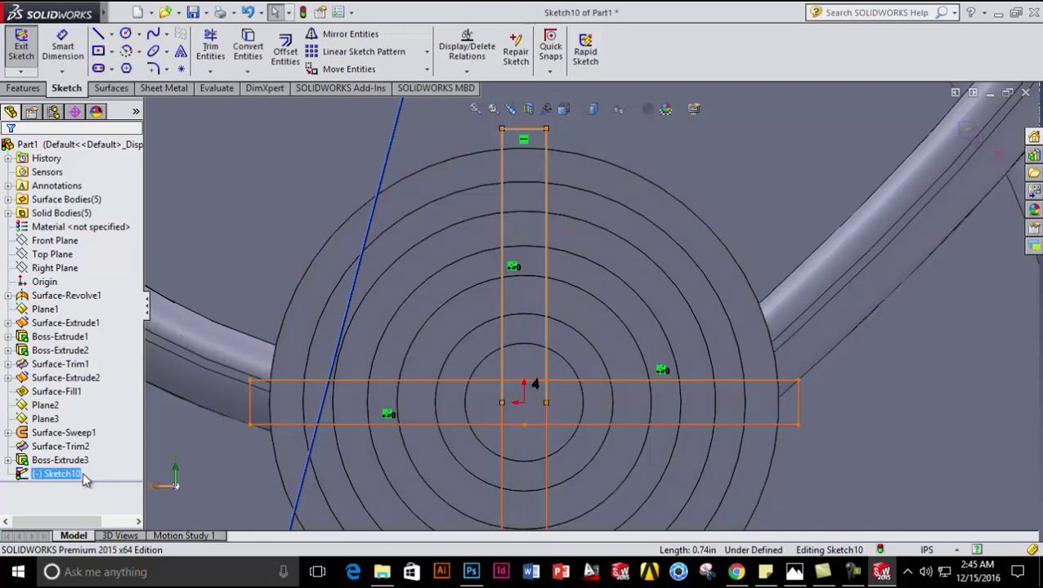
{"action": "key", "text": "Escape"}
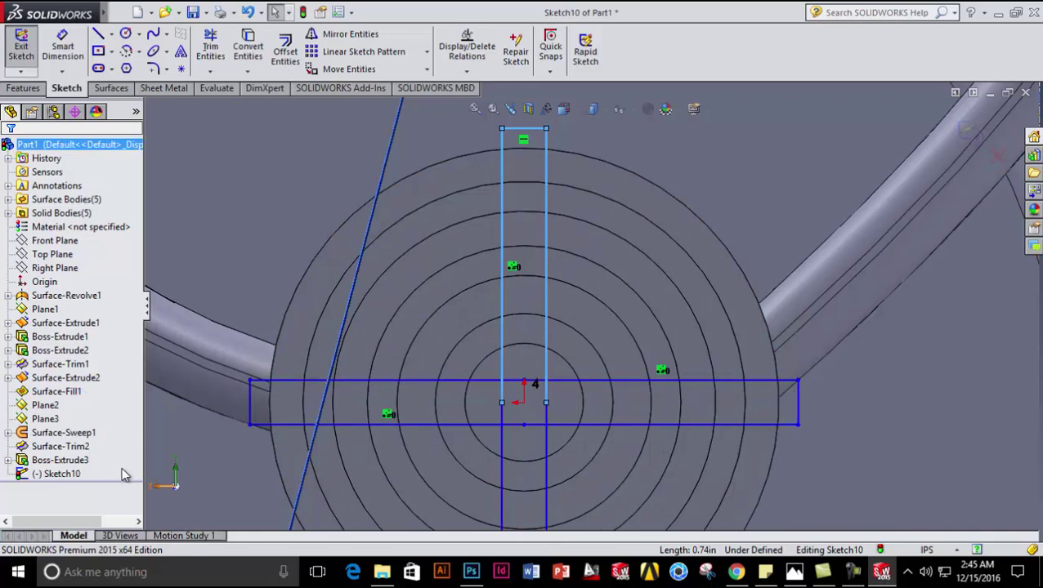
{"action": "mouse_move", "coordinate": [171, 462]}
{"action": "middle_mouse_down"}
{"action": "mouse_move", "coordinate": [247, 442]}
{"action": "mouse_move", "coordinate": [316, 467]}
{"action": "mouse_move", "coordinate": [208, 472]}
{"action": "middle_mouse_up"}
{"action": "mouse_move", "coordinate": [265, 406]}
{"action": "middle_mouse_down"}
{"action": "mouse_move", "coordinate": [291, 379]}
{"action": "mouse_move", "coordinate": [279, 441]}
{"action": "mouse_move", "coordinate": [289, 380]}
{"action": "mouse_move", "coordinate": [279, 370]}
{"action": "mouse_move", "coordinate": [276, 398]}
{"action": "middle_mouse_up"}
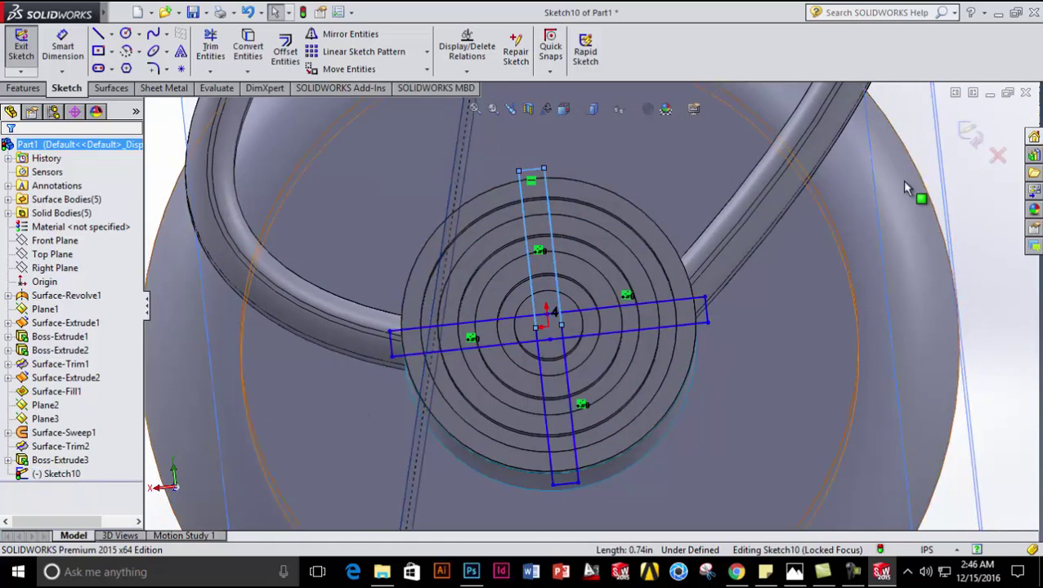
{"action": "left_click", "coordinate": [539, 178]}
{"action": "double_click", "coordinate": [544, 193]}
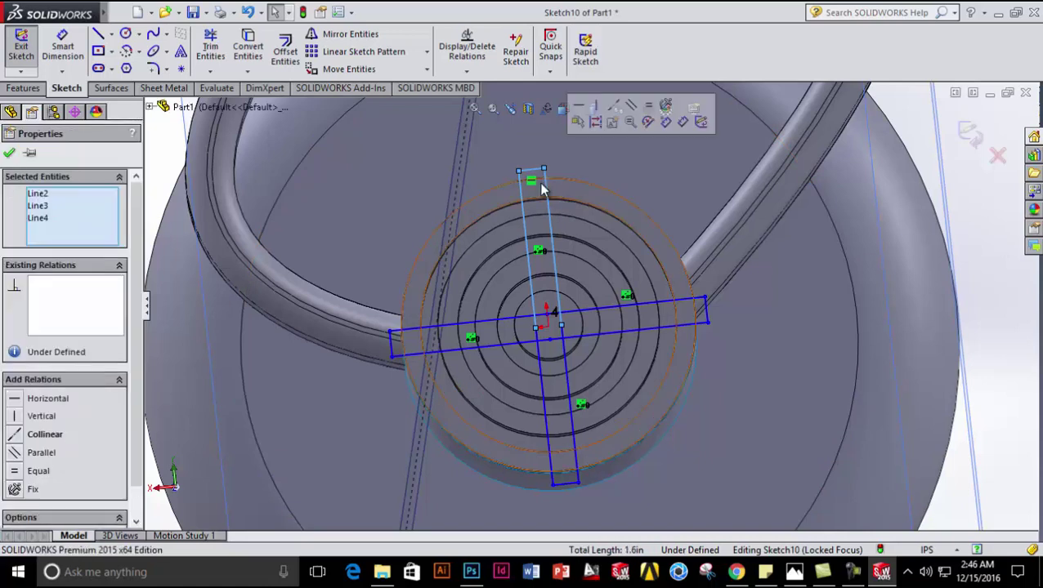
{"action": "key", "text": "Delete"}
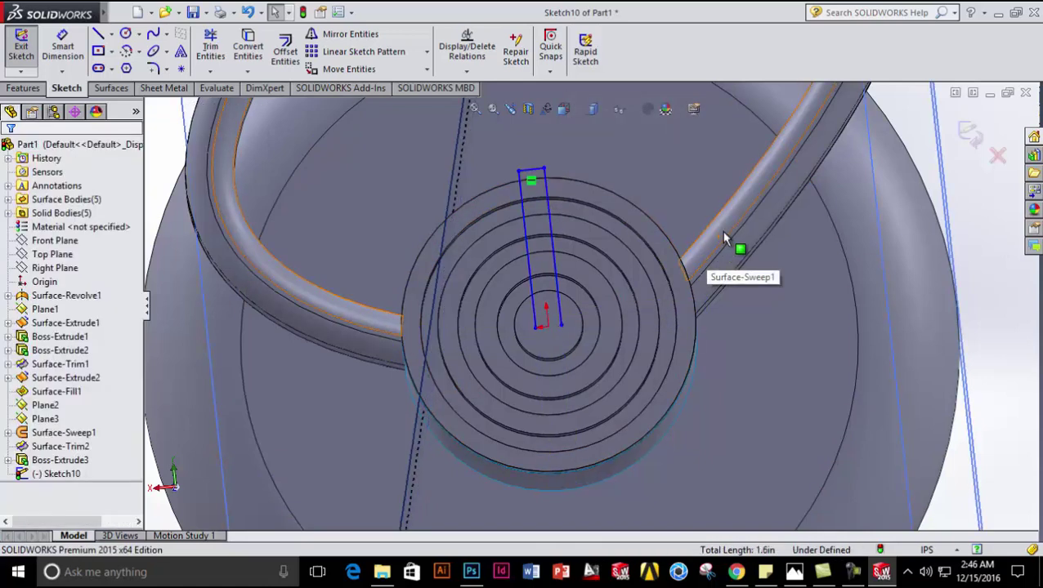
{"action": "middle_click_drag", "start_coordinate": [712, 227], "coordinate": [618, 324]}
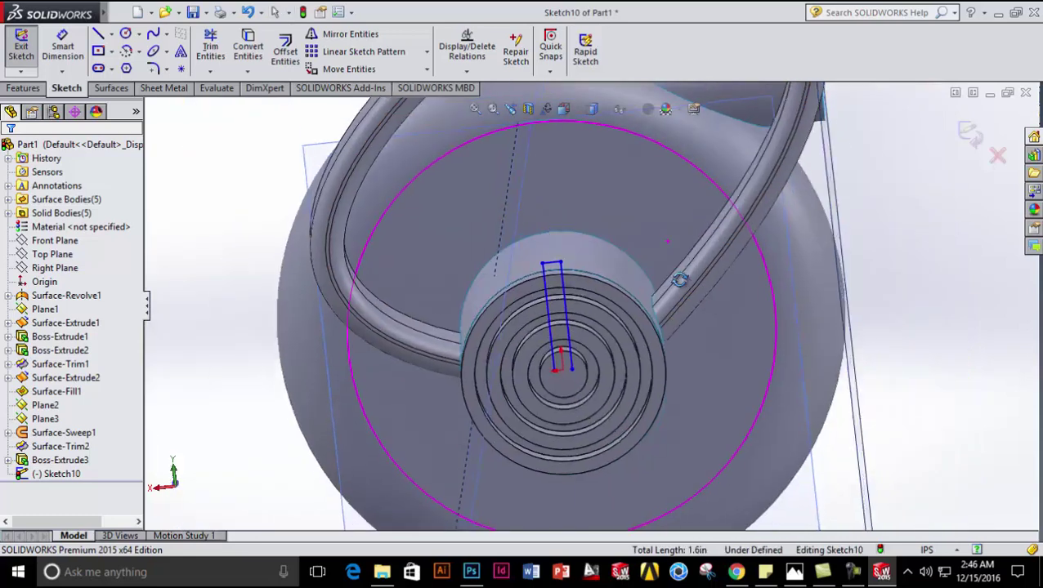
- Switch to Back view and drag the slot's top line to a new position
{"action": "left_click", "coordinate": [576, 113]}
{"action": "left_click", "coordinate": [611, 313]}
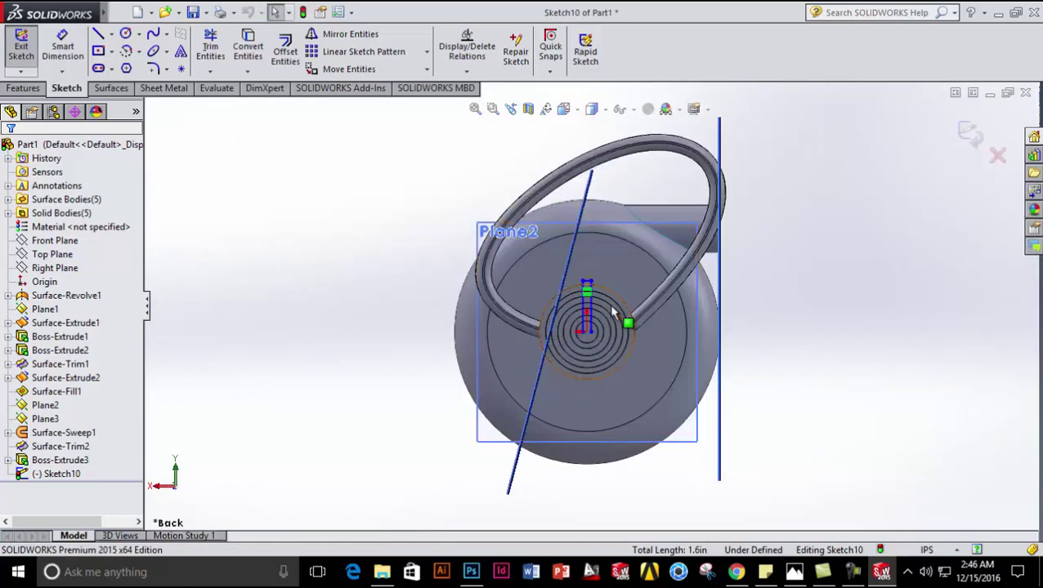
{"action": "scroll", "coordinate": [612, 312], "scroll_direction": "down", "scroll_amount": 8}
{"action": "left_click", "coordinate": [651, 277]}
{"action": "left_click_drag", "start_coordinate": [650, 280], "coordinate": [654, 306]}
{"action": "scroll", "coordinate": [667, 344], "scroll_direction": "up", "scroll_amount": 3}
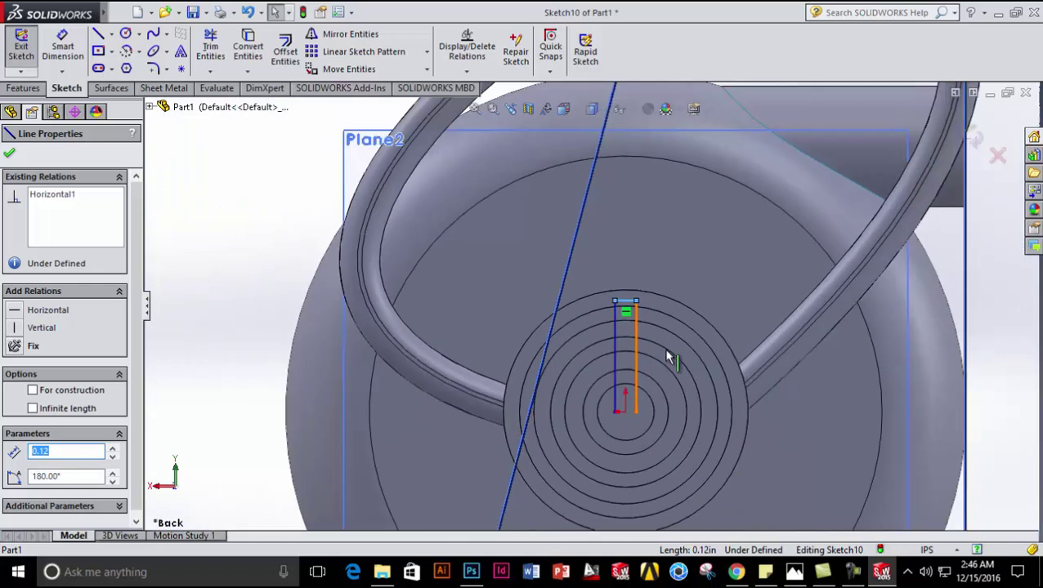
{"action": "left_click", "coordinate": [12, 152]}
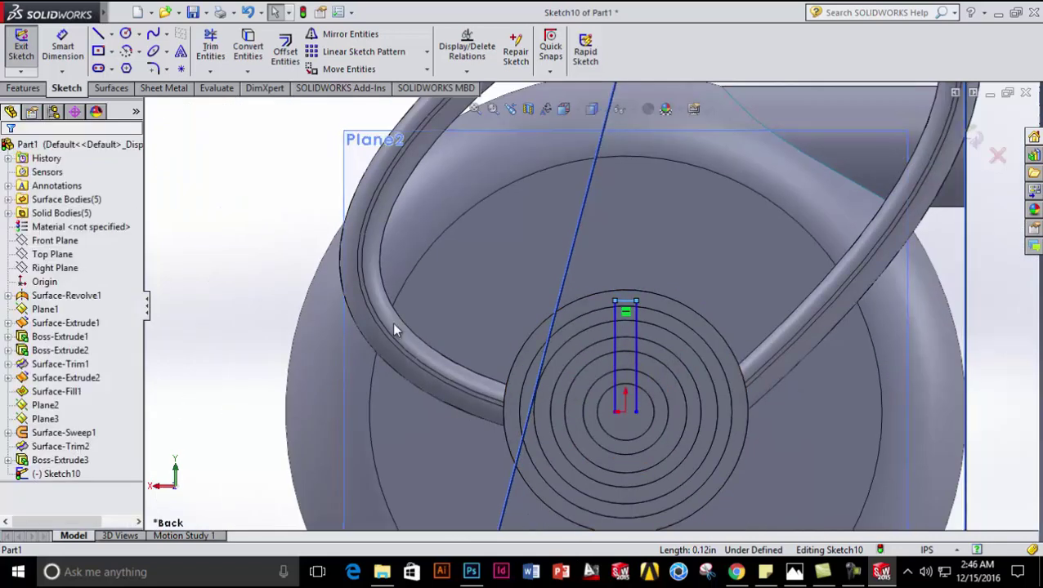
- Circular-pattern the slot lines into 4 instances over 360° around the boss centre
{"action": "left_click", "coordinate": [426, 51]}
{"action": "left_click", "coordinate": [372, 83]}
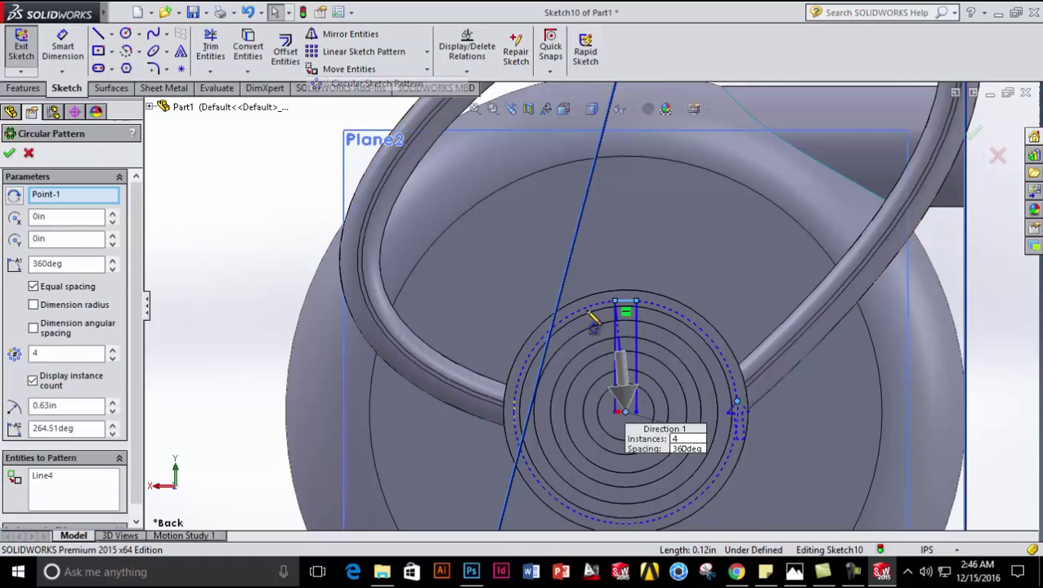
{"action": "left_click", "coordinate": [636, 351]}
{"action": "left_click", "coordinate": [617, 356]}
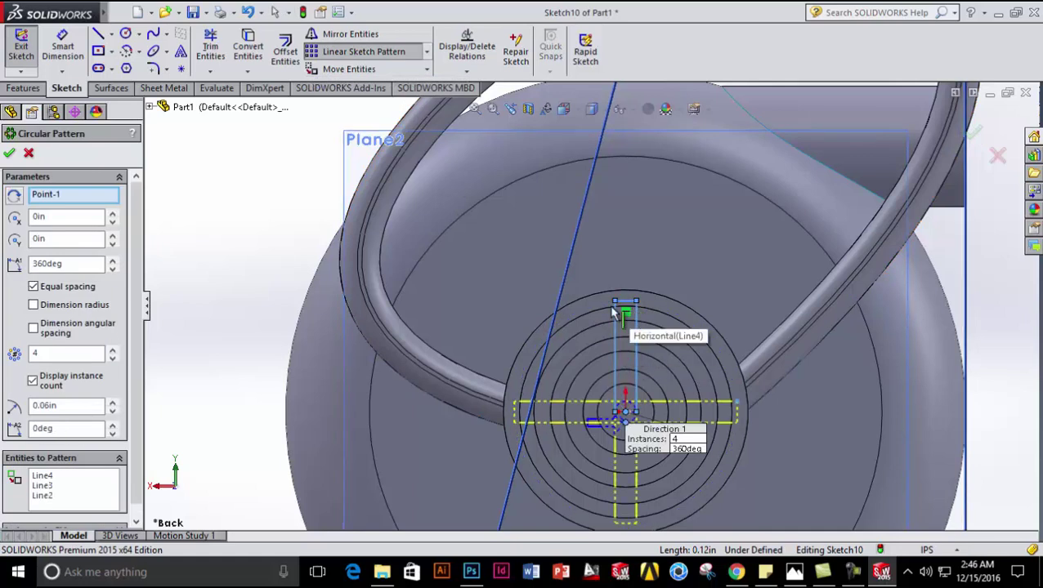
{"action": "left_click", "coordinate": [9, 153]}
{"action": "scroll", "coordinate": [541, 402], "scroll_direction": "up", "scroll_amount": 1}
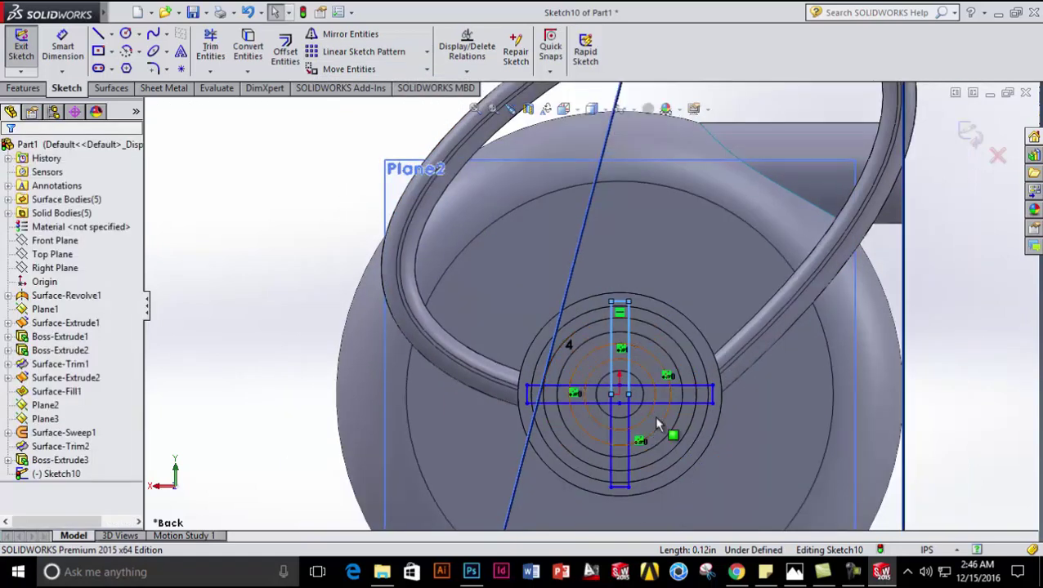
- Start an Extruded Boss/Base and select the four cross-shaped spoke regions as contours
{"action": "left_click", "coordinate": [22, 88]}
{"action": "left_click", "coordinate": [28, 45]}
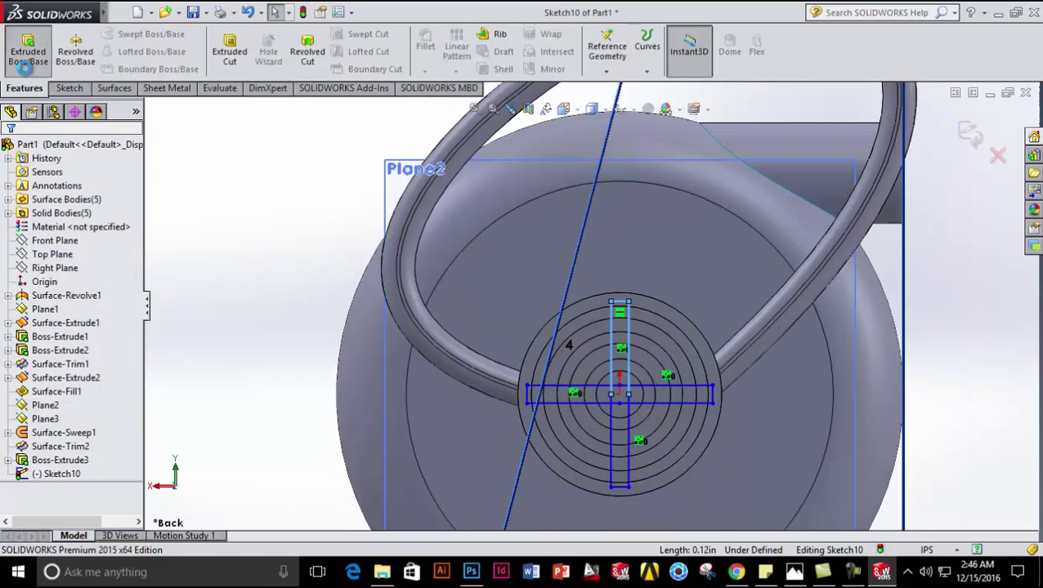
{"action": "left_click", "coordinate": [546, 399]}
{"action": "left_click", "coordinate": [675, 400]}
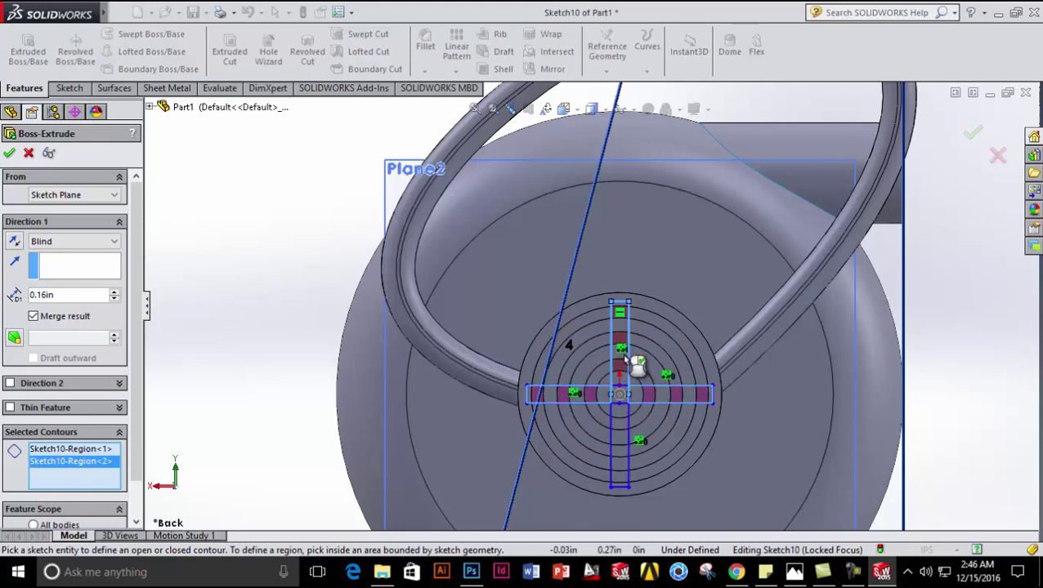
{"action": "left_click", "coordinate": [623, 363]}
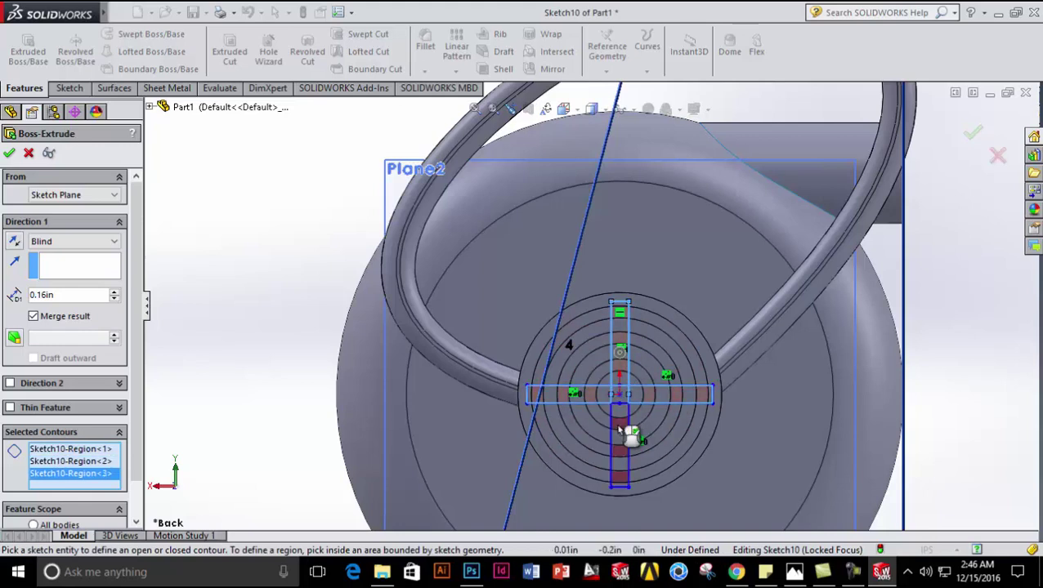
{"action": "left_click", "coordinate": [622, 429]}
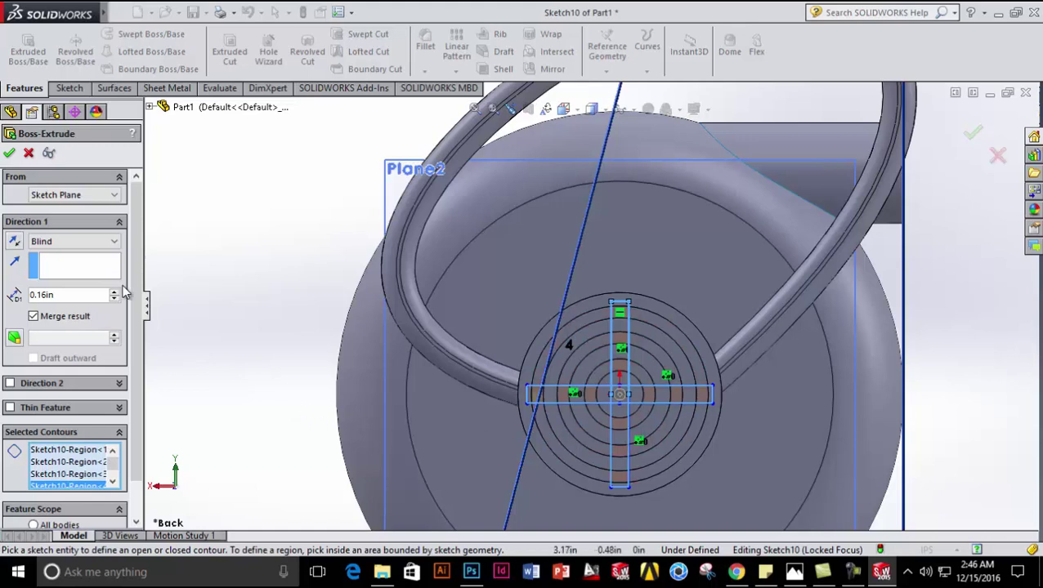
- Reverse the extrusion direction, set depth to 0.10in, and confirm as Boss-Extrude4
{"action": "middle_click_drag", "start_coordinate": [295, 330], "coordinate": [347, 335]}
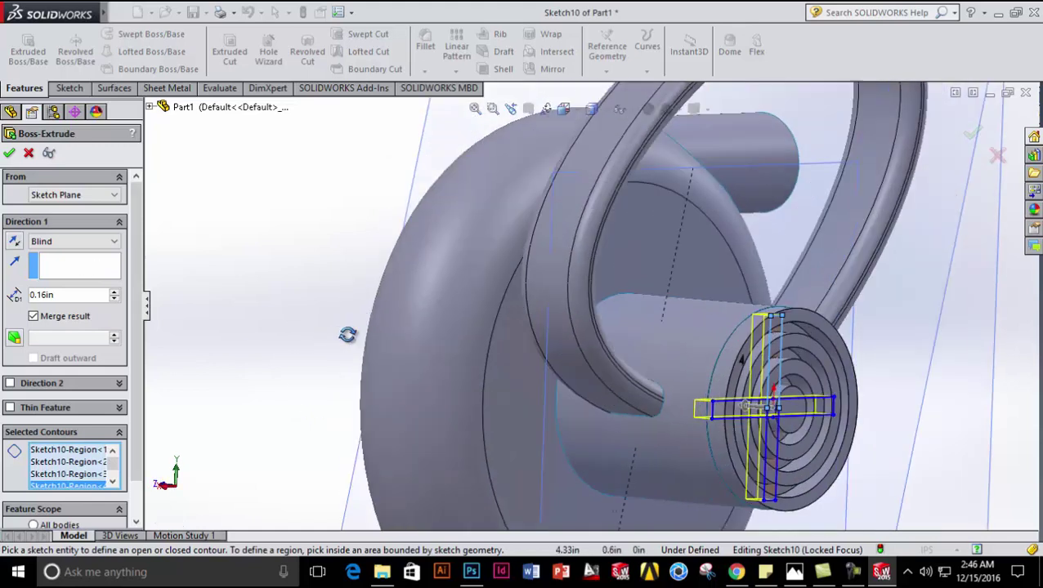
{"action": "left_click", "coordinate": [13, 241]}
{"action": "scroll", "coordinate": [801, 453], "scroll_direction": "down", "scroll_amount": 5}
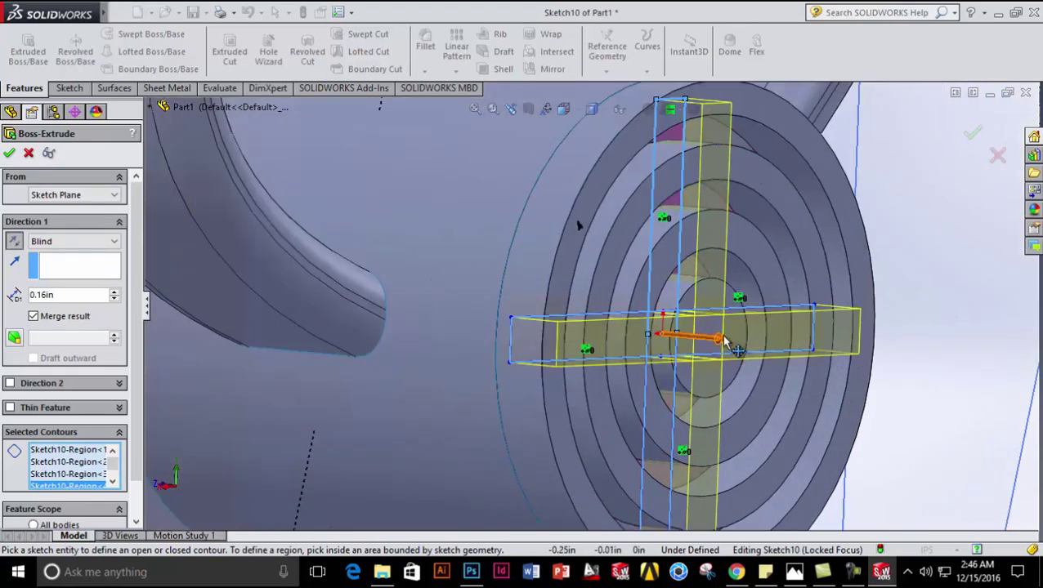
{"action": "left_click_drag", "start_coordinate": [724, 349], "coordinate": [659, 344]}
{"action": "middle_click_drag", "start_coordinate": [658, 344], "coordinate": [688, 356]}
{"action": "left_click", "coordinate": [9, 154]}
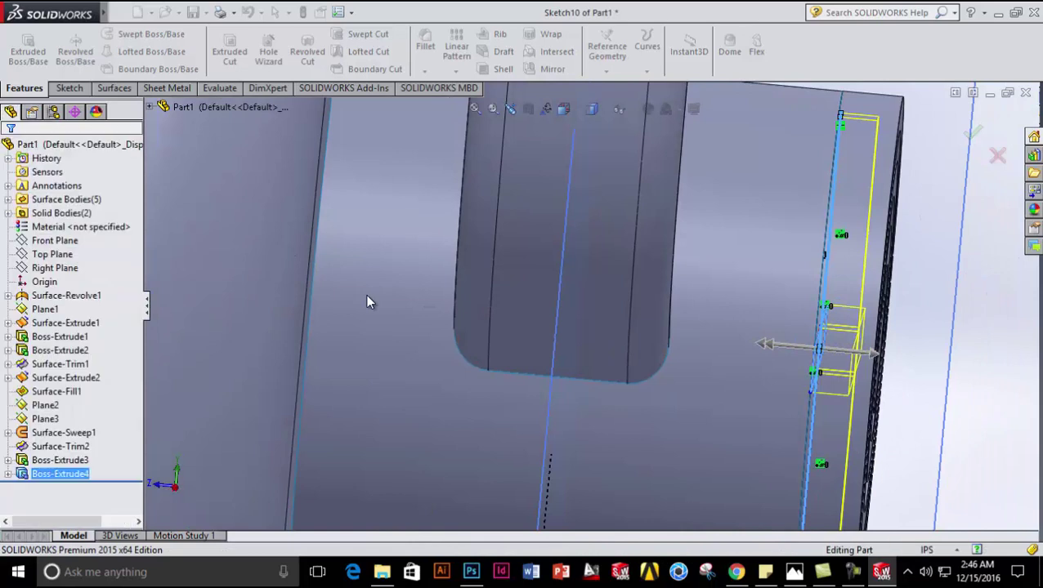
{"action": "scroll", "coordinate": [369, 307], "scroll_direction": "up", "scroll_amount": 5}
- Hide Surface-Fill1 and orbit to inspect the exposed spoked intake rings
{"action": "left_click", "coordinate": [971, 402]}
{"action": "middle_click_drag", "start_coordinate": [971, 402], "coordinate": [766, 326]}
{"action": "scroll", "coordinate": [766, 325], "scroll_direction": "down", "scroll_amount": 5}
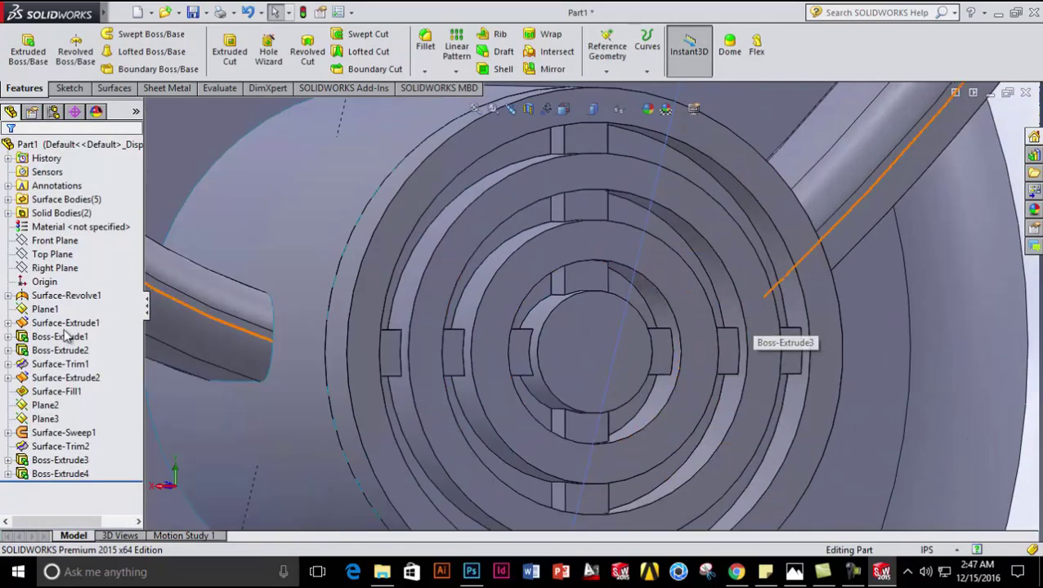
{"action": "left_click", "coordinate": [89, 384]}
{"action": "left_click", "coordinate": [82, 392]}
{"action": "right_click", "coordinate": [79, 396]}
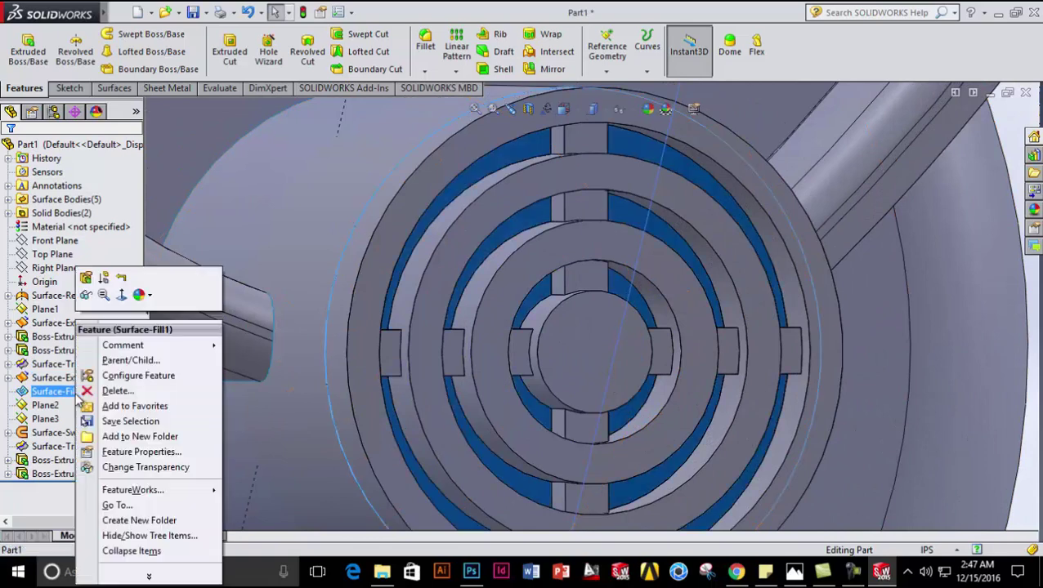
{"action": "left_click", "coordinate": [85, 294]}
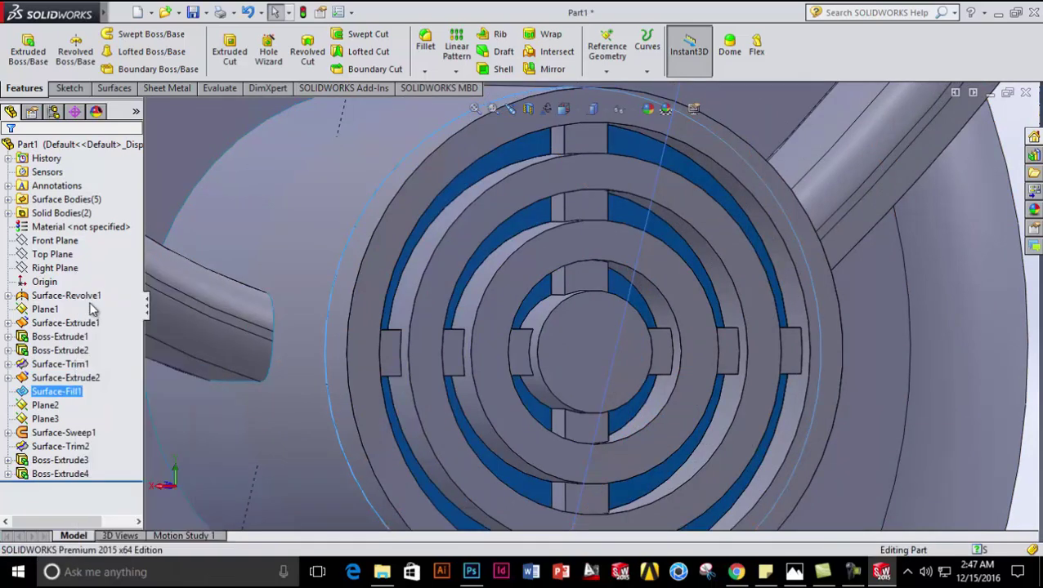
{"action": "scroll", "coordinate": [485, 451], "scroll_direction": "up", "scroll_amount": 5}
{"action": "middle_click_drag", "start_coordinate": [485, 452], "coordinate": [570, 462]}
{"action": "left_click", "coordinate": [367, 392]}
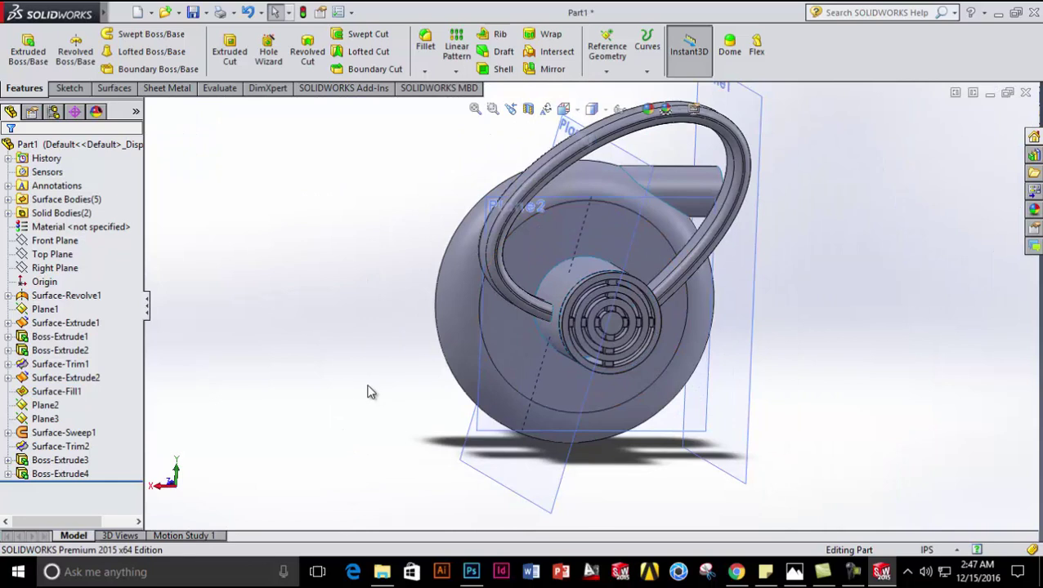
{"action": "middle_click_drag", "start_coordinate": [378, 393], "coordinate": [416, 454]}
- Bring up hw.JPG in Photos and zoom in and out on the blower's side drawing
{"action": "left_click", "coordinate": [796, 571]}
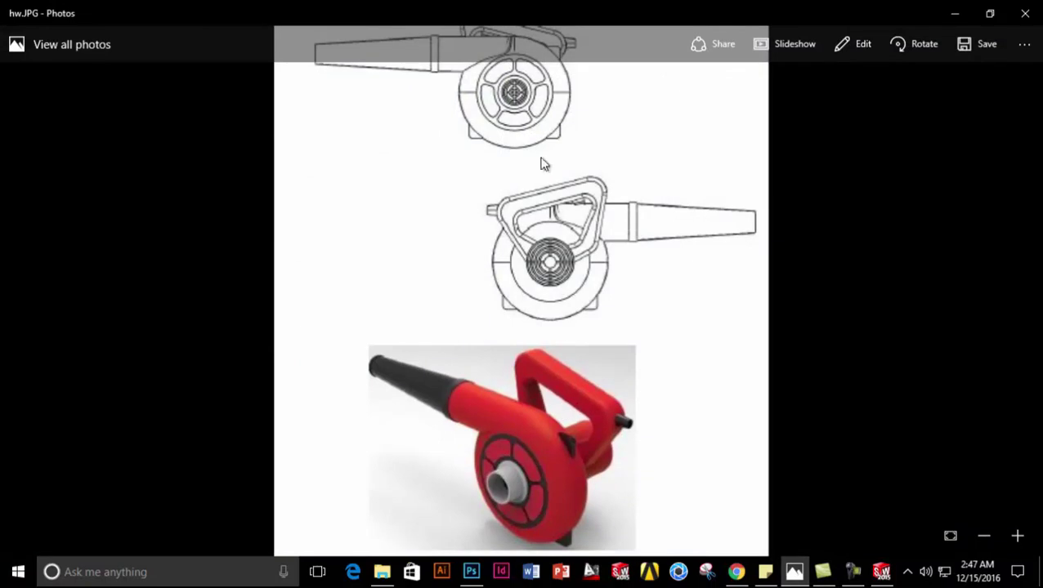
{"action": "scroll", "coordinate": [587, 203], "scroll_direction": "up", "scroll_amount": 3}
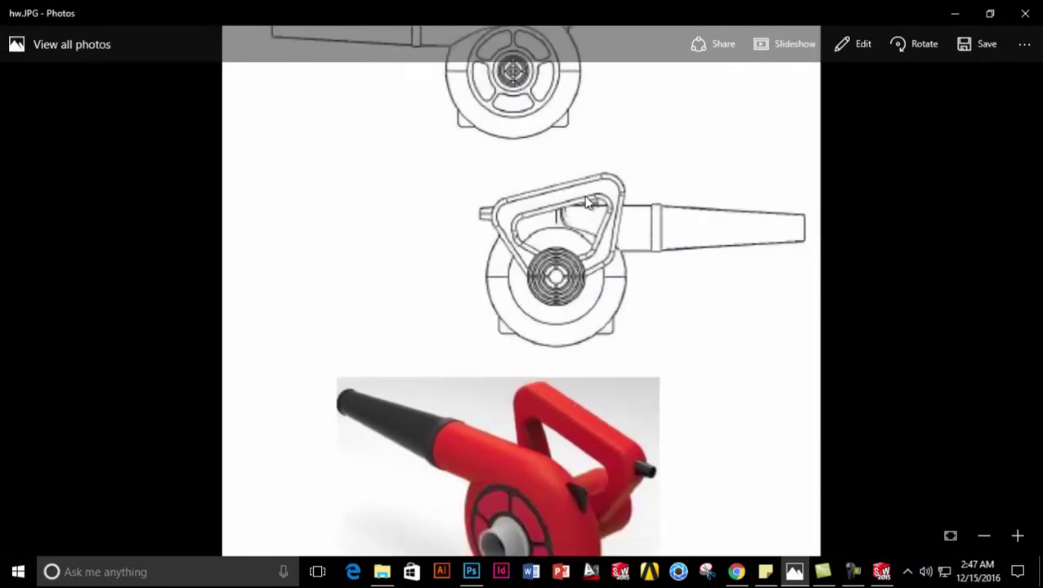
{"action": "scroll", "coordinate": [641, 234], "scroll_direction": "down", "scroll_amount": 3}
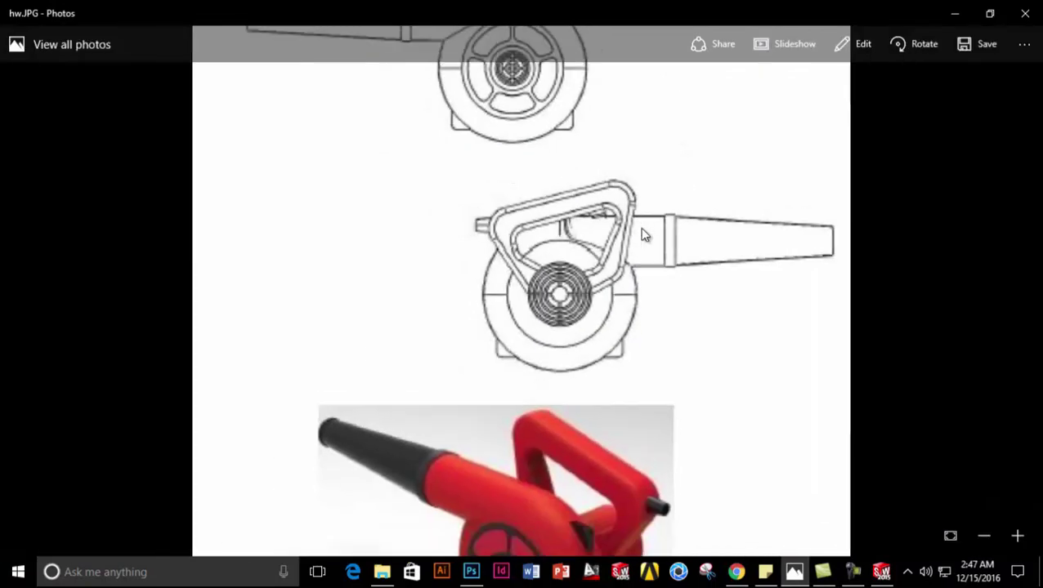
- Return to SOLIDWORKS and hide Plane3, leaving Plane1 and Plane2 visible
{"action": "left_click", "coordinate": [958, 18]}
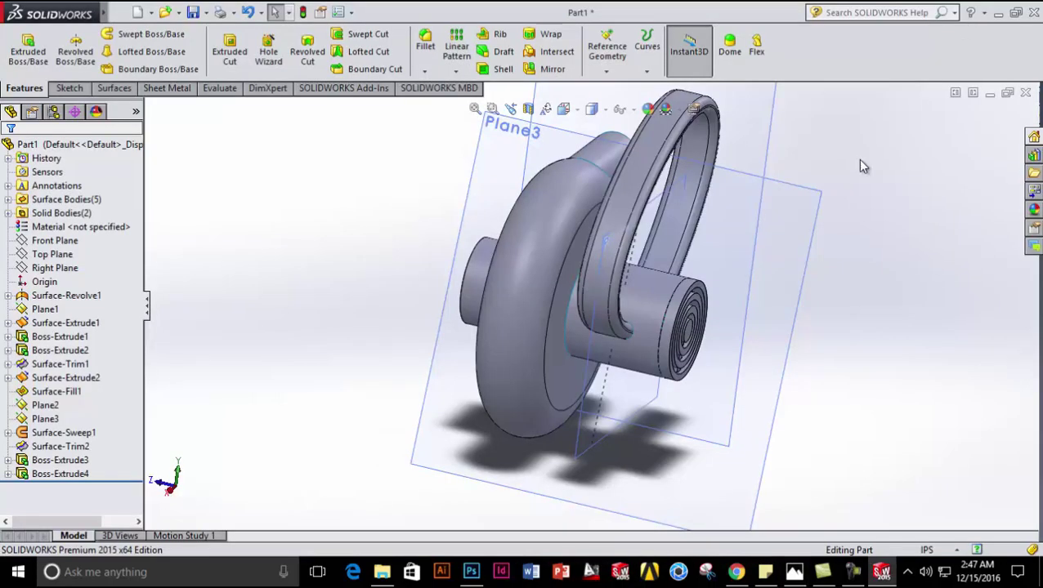
{"action": "middle_click_drag", "start_coordinate": [800, 206], "coordinate": [722, 175]}
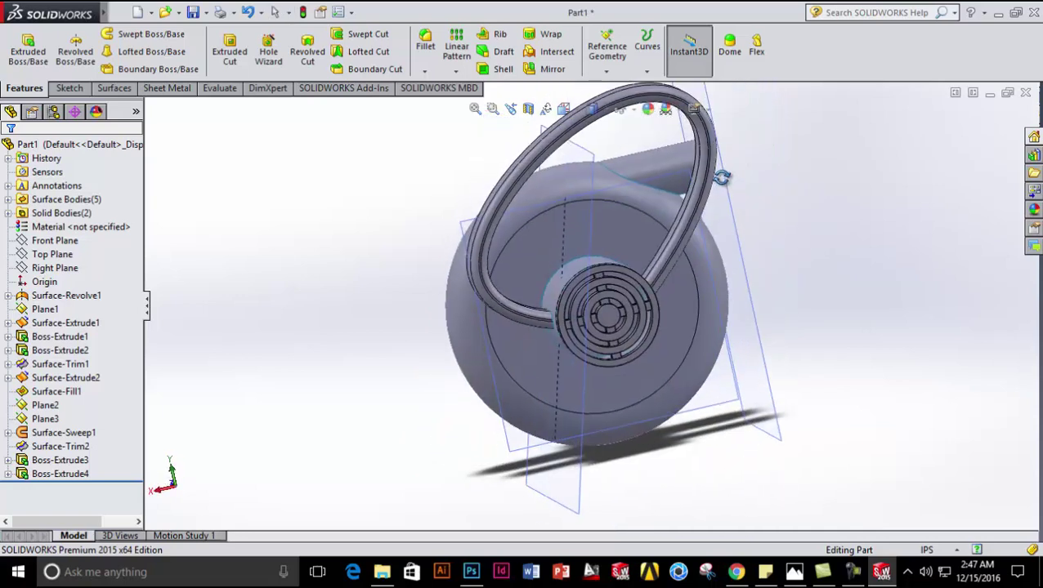
{"action": "left_click", "coordinate": [36, 419]}
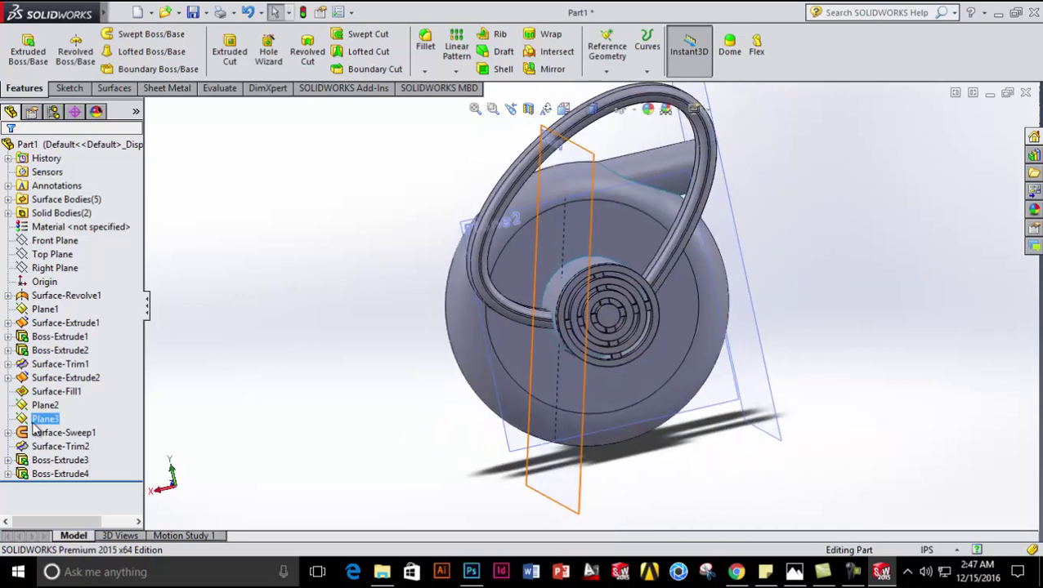
{"action": "right_click", "coordinate": [37, 424]}
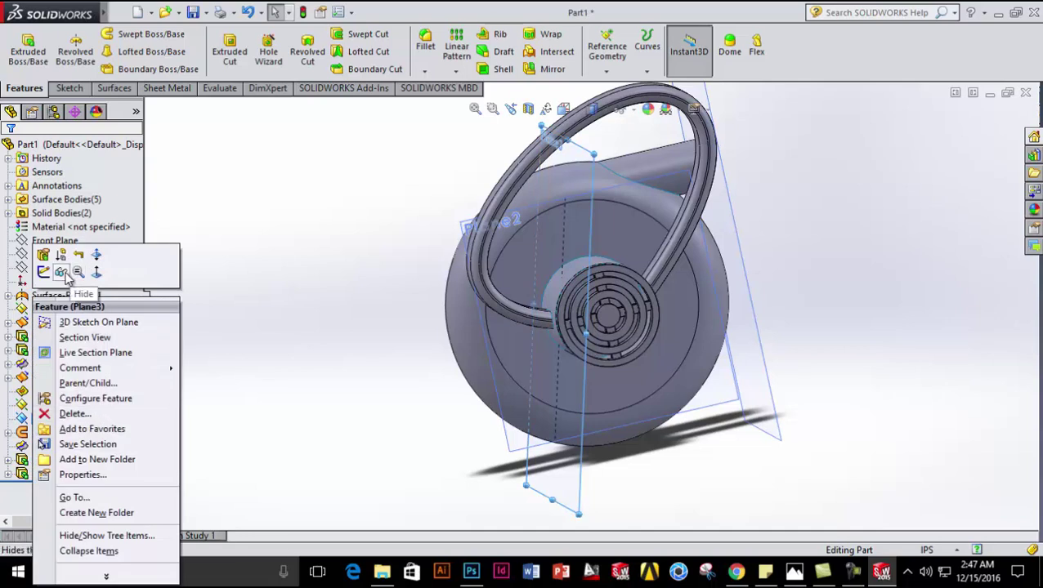
{"action": "left_click", "coordinate": [181, 294]}
{"action": "mouse_move", "coordinate": [380, 367]}
{"action": "middle_mouse_down"}
{"action": "mouse_move", "coordinate": [507, 344]}
{"action": "mouse_move", "coordinate": [384, 349]}
{"action": "middle_mouse_up"}
{"action": "scroll", "coordinate": [384, 367], "scroll_direction": "down", "scroll_amount": 2}
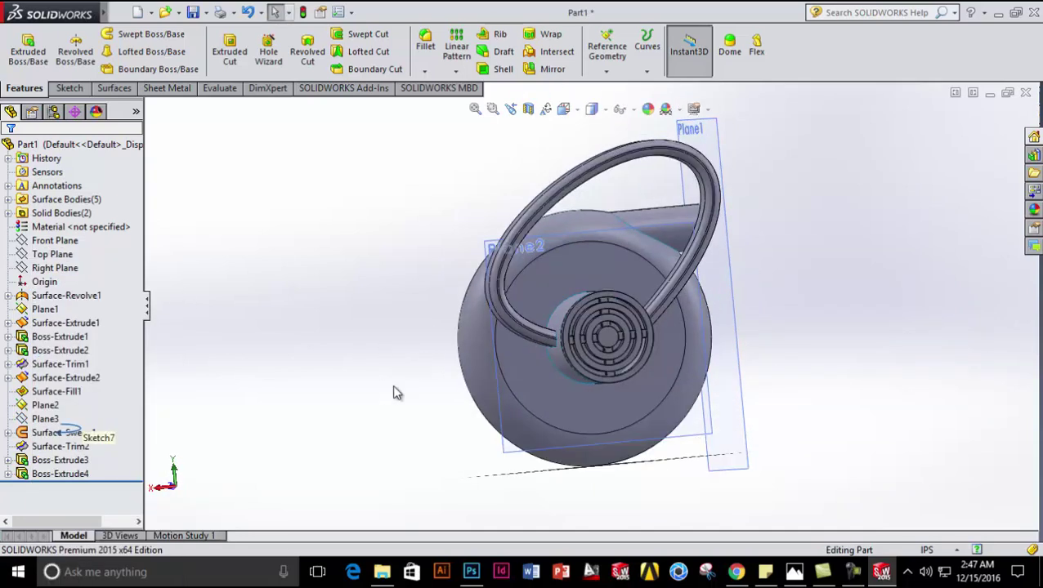
- Create Plane4 offset 2.70in from the Top Plane and view it Normal To
{"action": "left_click", "coordinate": [606, 51]}
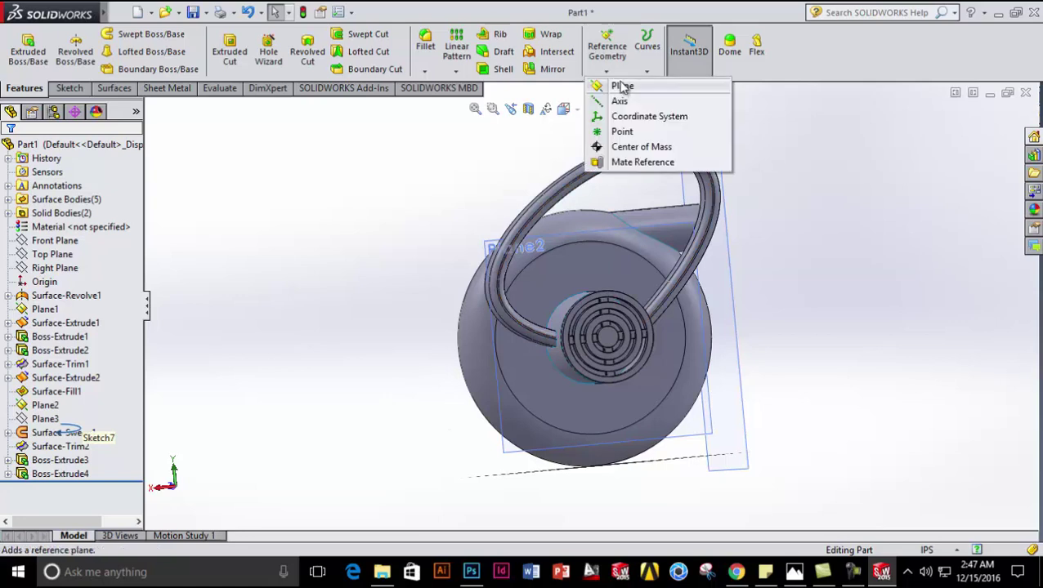
{"action": "left_click", "coordinate": [621, 84]}
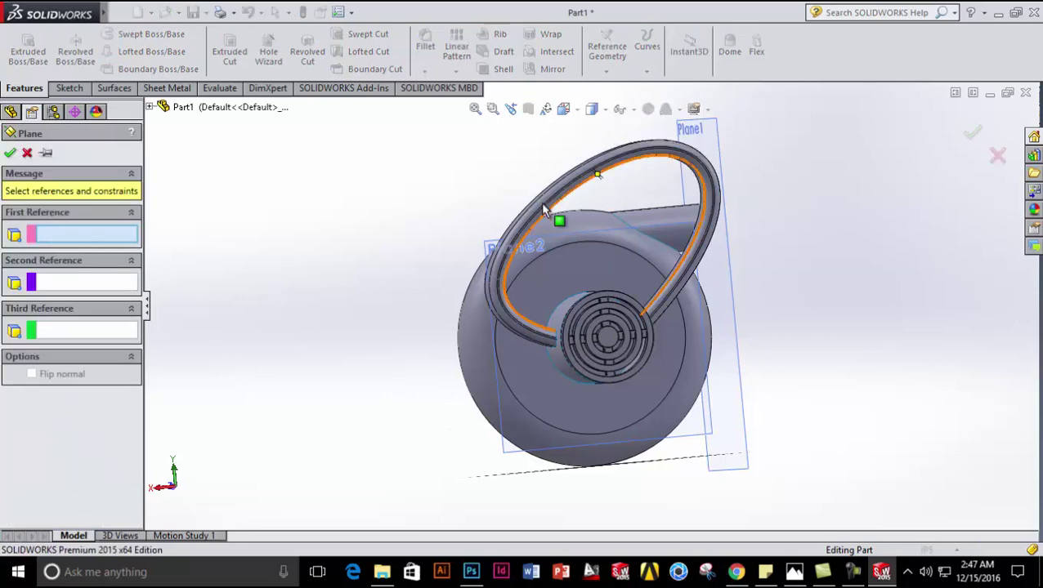
{"action": "left_click", "coordinate": [204, 107]}
{"action": "left_click", "coordinate": [209, 217]}
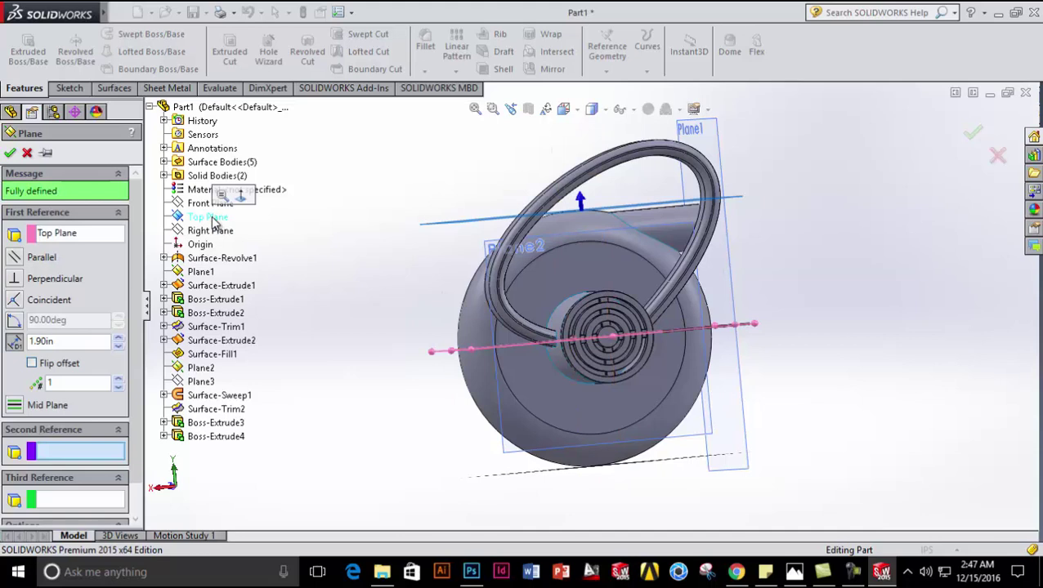
{"action": "scroll", "coordinate": [648, 202], "scroll_direction": "down", "scroll_amount": 3}
{"action": "left_click", "coordinate": [117, 337]}
{"action": "left_click", "coordinate": [118, 337]}
{"action": "left_click", "coordinate": [118, 337]}
{"action": "left_click", "coordinate": [117, 337]}
{"action": "left_click", "coordinate": [117, 338]}
{"action": "left_click", "coordinate": [117, 338]}
{"action": "left_click", "coordinate": [117, 338]}
{"action": "left_click", "coordinate": [117, 337]}
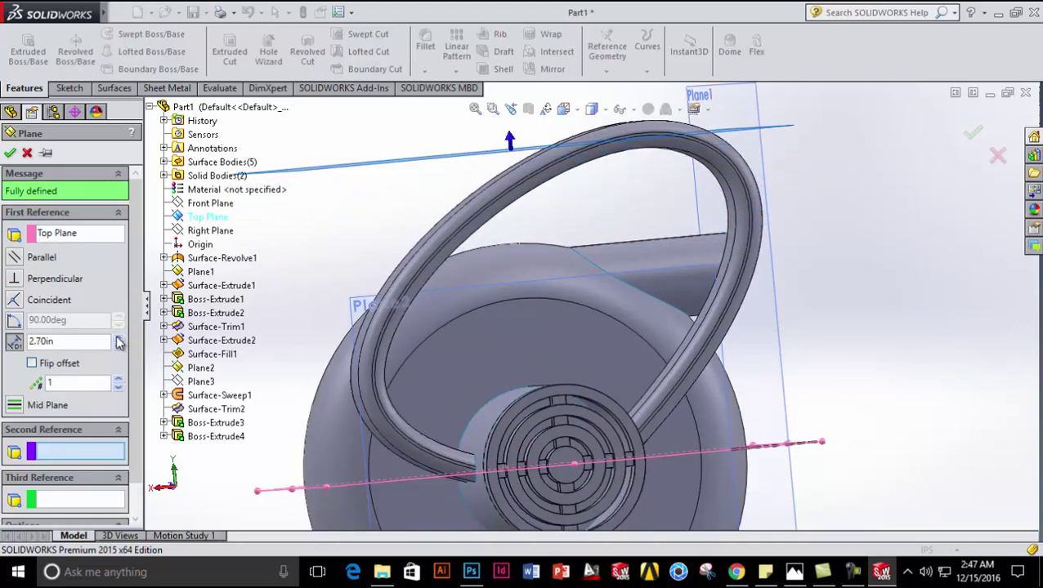
{"action": "middle_click_drag", "start_coordinate": [689, 391], "coordinate": [666, 429]}
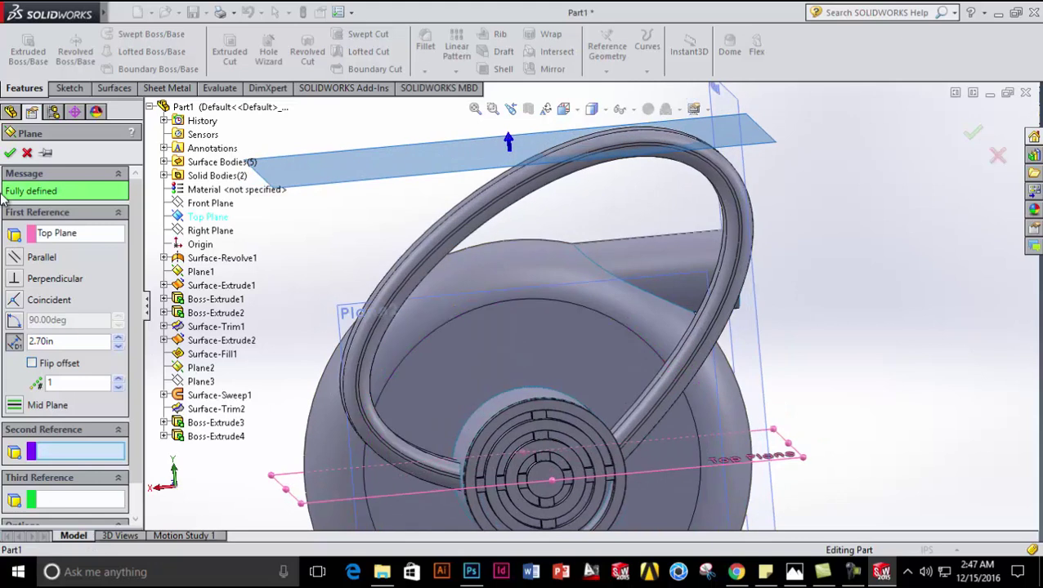
{"action": "left_click", "coordinate": [10, 154]}
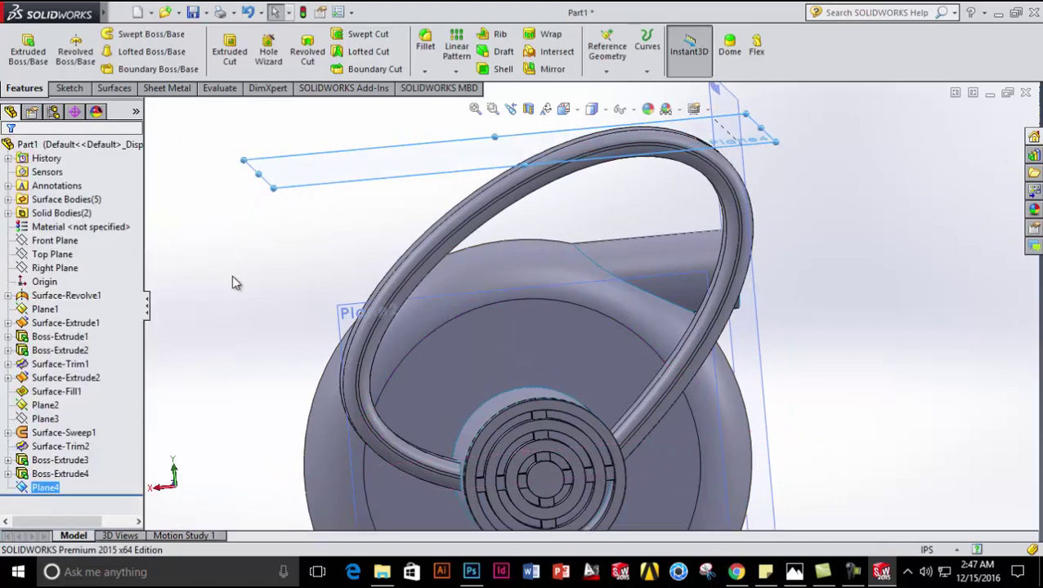
{"action": "right_click", "coordinate": [51, 489]}
{"action": "left_click", "coordinate": [115, 283]}
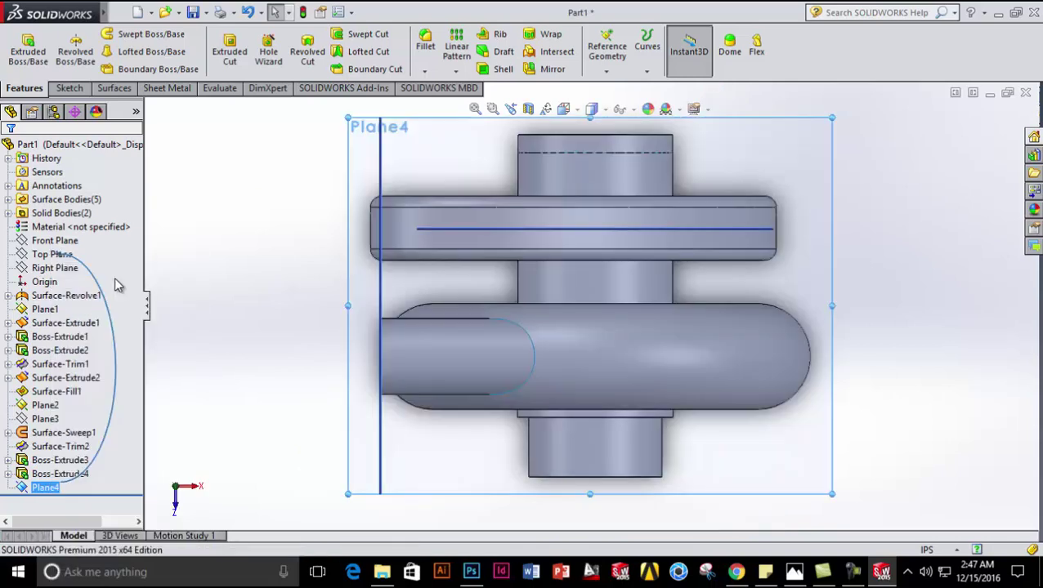
- Draw a small center rectangle on Plane4 at the handle top bar's left end, then zoom to fit
{"action": "left_click", "coordinate": [70, 87]}
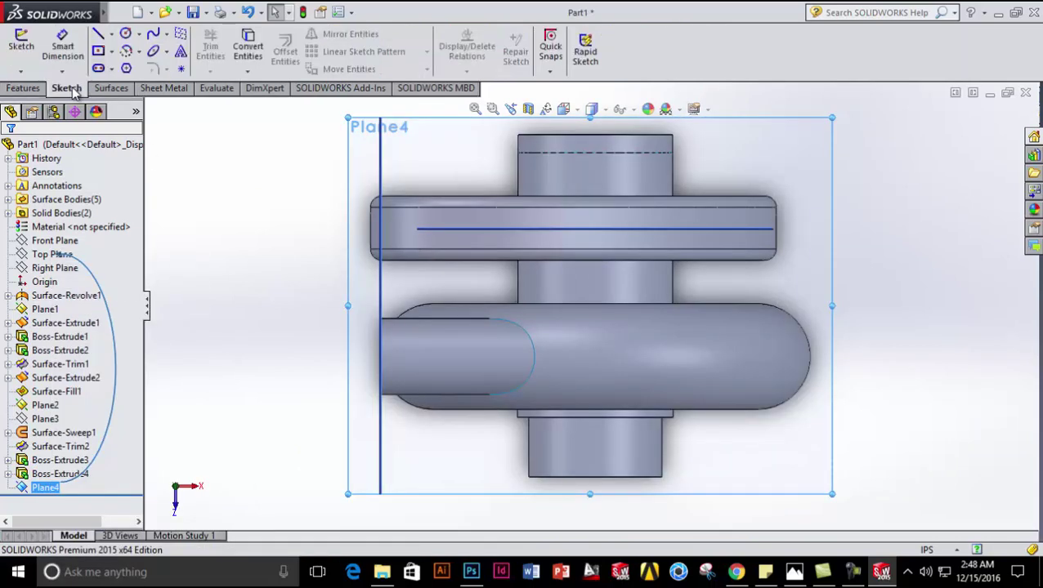
{"action": "left_click", "coordinate": [98, 52]}
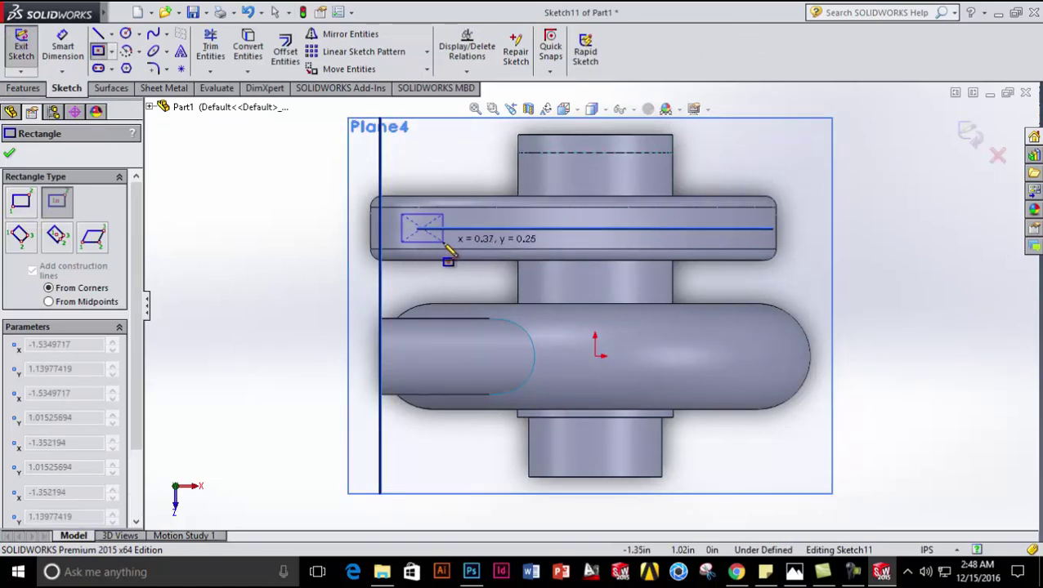
{"action": "left_click", "coordinate": [449, 247]}
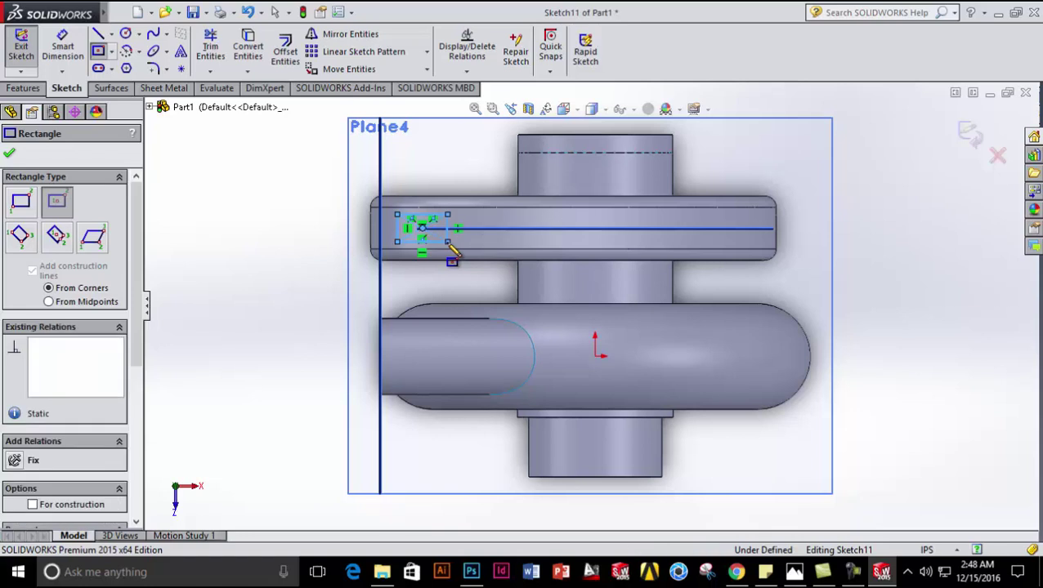
{"action": "left_click", "coordinate": [9, 154]}
{"action": "key", "text": "z"}
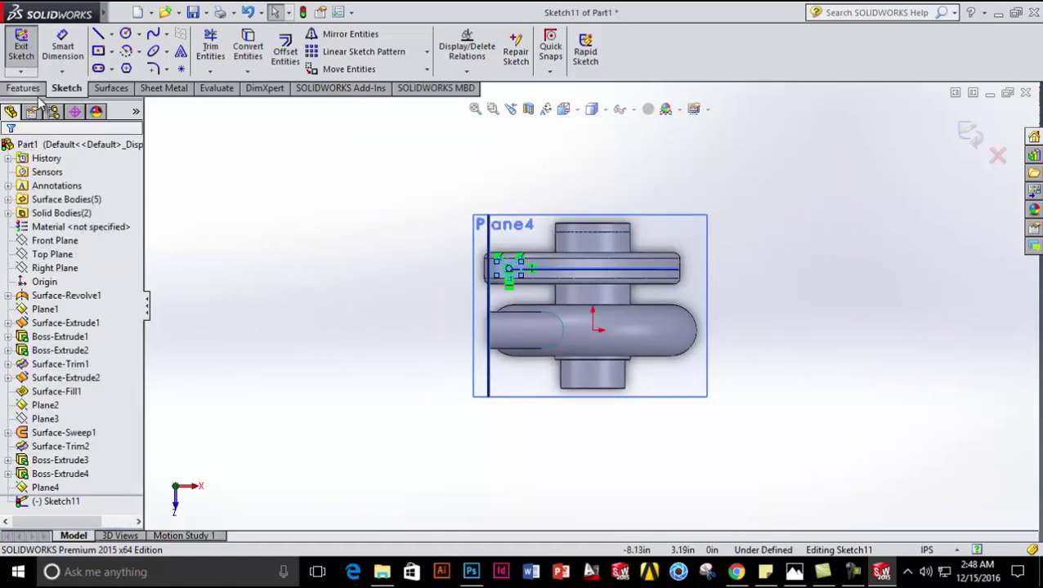
- Preview an Extruded Boss/Base of Sketch11's rectangle dragged to 0.21in depth
{"action": "left_click", "coordinate": [24, 88]}
{"action": "left_click", "coordinate": [27, 51]}
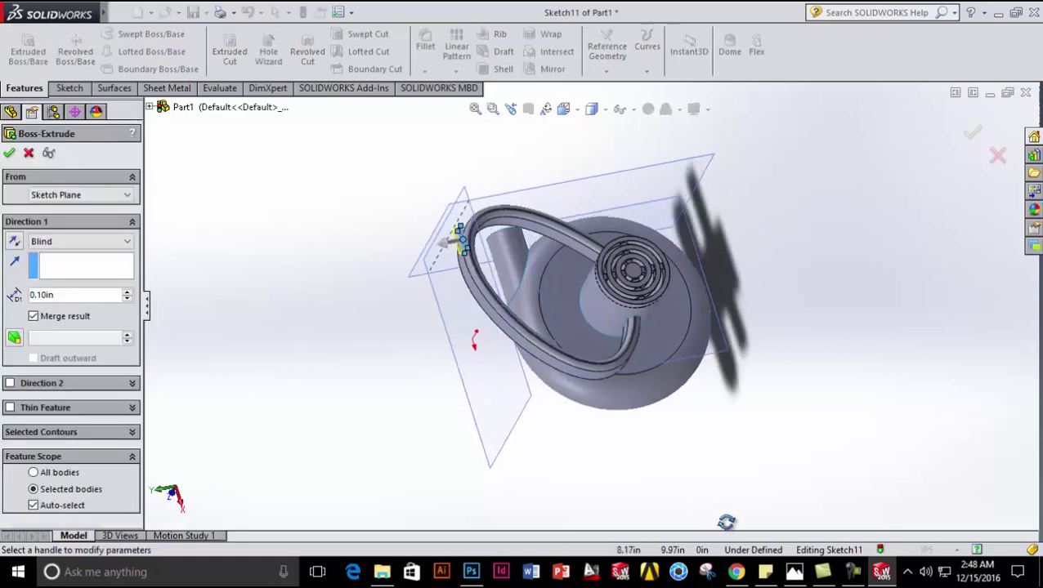
{"action": "mouse_move", "coordinate": [455, 272]}
{"action": "middle_mouse_down"}
{"action": "mouse_move", "coordinate": [400, 309]}
{"action": "mouse_move", "coordinate": [484, 204]}
{"action": "middle_mouse_up"}
{"action": "scroll", "coordinate": [496, 340], "scroll_direction": "down", "scroll_amount": 5}
{"action": "mouse_move", "coordinate": [504, 375]}
{"action": "middle_mouse_down"}
{"action": "mouse_move", "coordinate": [522, 368]}
{"action": "mouse_move", "coordinate": [516, 375]}
{"action": "middle_mouse_up"}
{"action": "left_click_drag", "start_coordinate": [493, 327], "coordinate": [508, 354]}
{"action": "middle_click_drag", "start_coordinate": [507, 354], "coordinate": [511, 353]}
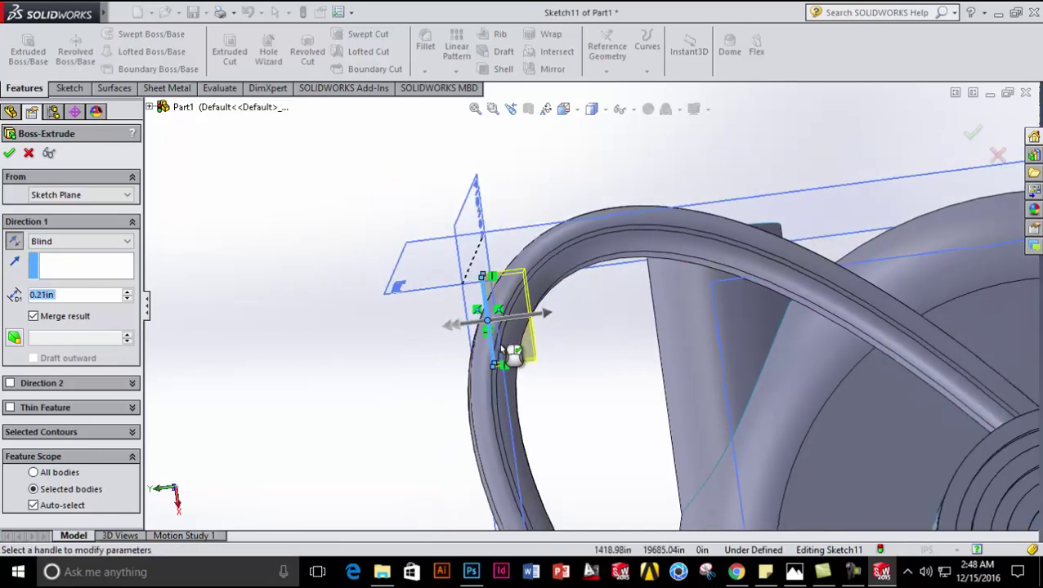
- Confirm the 0.21in extrusion as Boss-Extrude5 and reopen Sketch11 for editing
{"action": "left_click", "coordinate": [9, 155]}
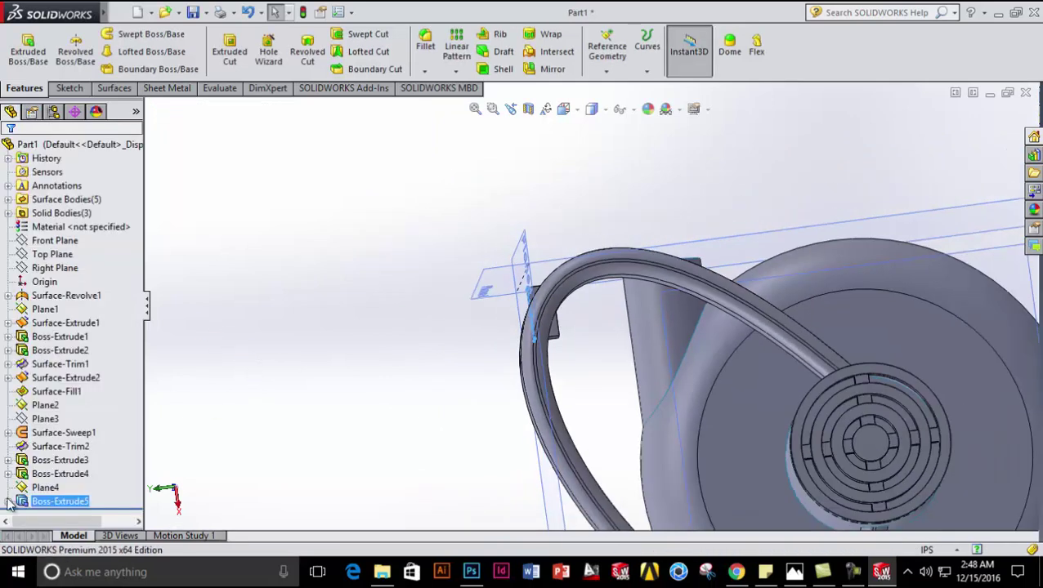
{"action": "left_click", "coordinate": [8, 501]}
{"action": "right_click", "coordinate": [59, 504]}
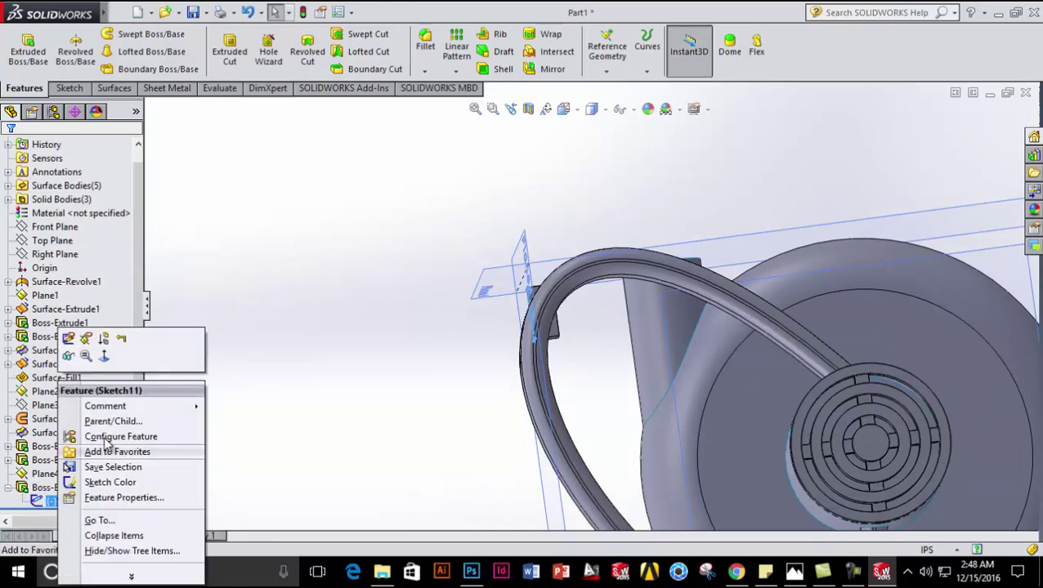
{"action": "left_click", "coordinate": [72, 350]}
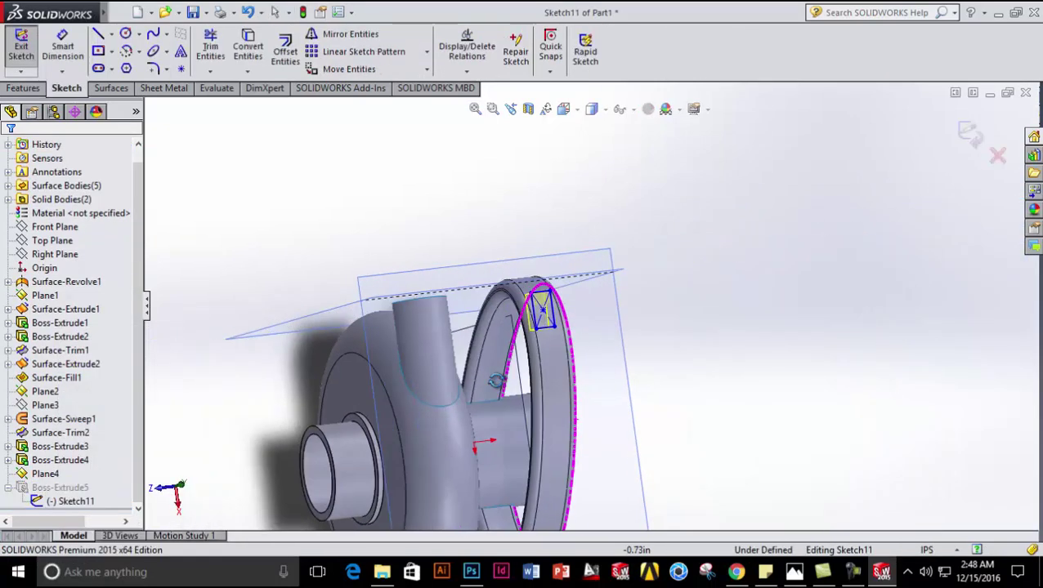
- Drag the rectangle's centre point up the loop's rim so the block sits on top
{"action": "scroll", "coordinate": [545, 319], "scroll_direction": "down", "scroll_amount": 3}
{"action": "scroll", "coordinate": [545, 319], "scroll_direction": "down", "scroll_amount": 1}
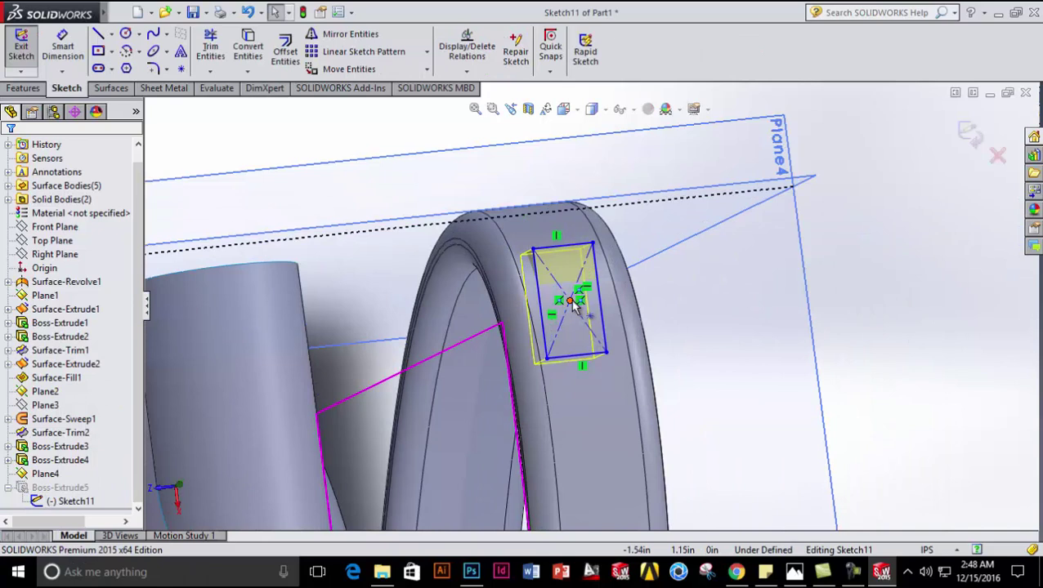
{"action": "left_click", "coordinate": [572, 301]}
{"action": "left_click_drag", "start_coordinate": [571, 301], "coordinate": [594, 421]}
{"action": "scroll", "coordinate": [594, 420], "scroll_direction": "up", "scroll_amount": 3}
{"action": "middle_click_drag", "start_coordinate": [609, 433], "coordinate": [596, 367]}
{"action": "left_click_drag", "start_coordinate": [594, 360], "coordinate": [590, 384]}
{"action": "mouse_move", "coordinate": [590, 384]}
{"action": "middle_mouse_down"}
{"action": "mouse_move", "coordinate": [476, 389]}
{"action": "mouse_move", "coordinate": [572, 359]}
{"action": "middle_mouse_up"}
{"action": "scroll", "coordinate": [563, 357], "scroll_direction": "down", "scroll_amount": 5}
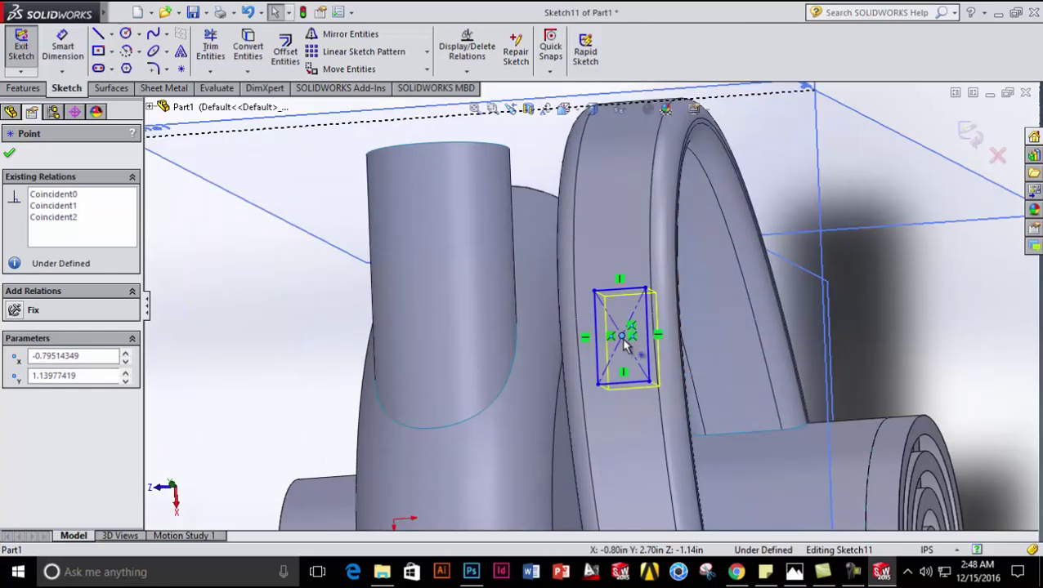
{"action": "left_click_drag", "start_coordinate": [622, 334], "coordinate": [619, 293]}
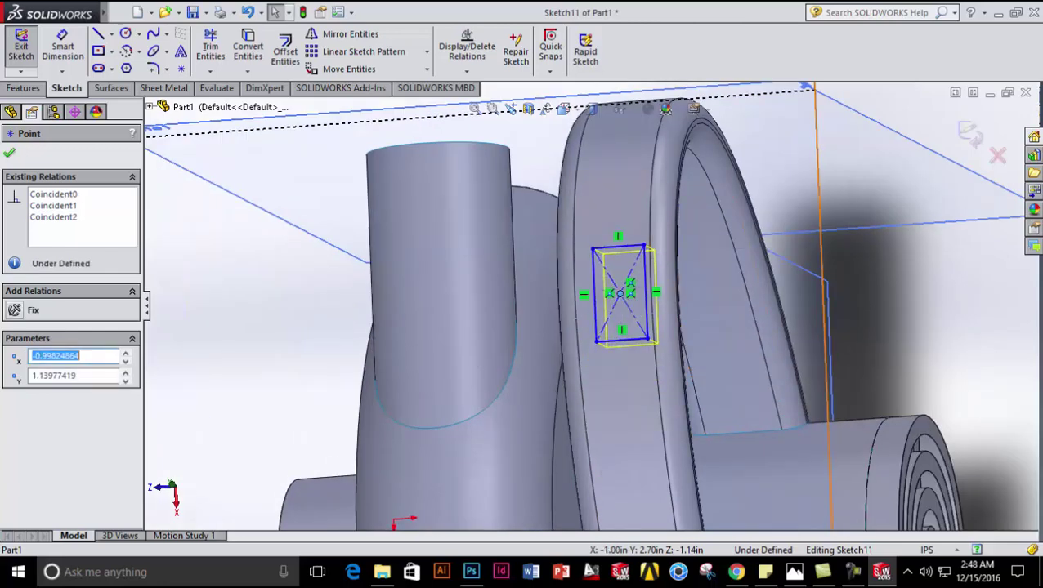
{"action": "left_click", "coordinate": [8, 150]}
- Exit Sketch11 to rebuild Boss-Extrude5 and orbit to a front view
{"action": "scroll", "coordinate": [454, 264], "scroll_direction": "up", "scroll_amount": 4}
{"action": "middle_click_drag", "start_coordinate": [453, 264], "coordinate": [490, 294]}
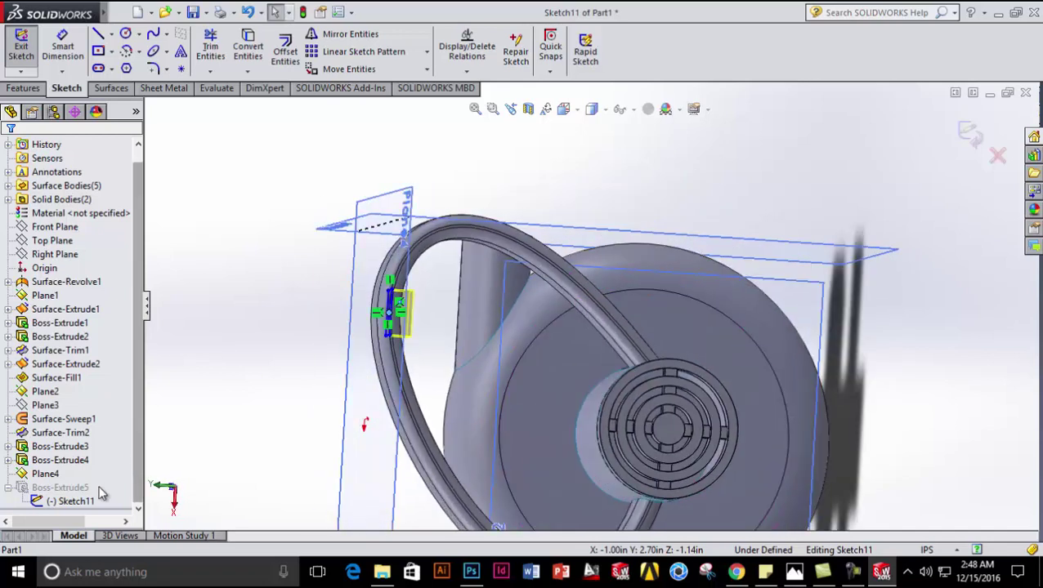
{"action": "left_click", "coordinate": [966, 133]}
{"action": "mouse_move", "coordinate": [659, 289]}
{"action": "middle_mouse_down"}
{"action": "mouse_move", "coordinate": [605, 278]}
{"action": "mouse_move", "coordinate": [532, 179]}
{"action": "mouse_move", "coordinate": [488, 278]}
{"action": "mouse_move", "coordinate": [566, 170]}
{"action": "mouse_move", "coordinate": [503, 136]}
{"action": "middle_mouse_up"}
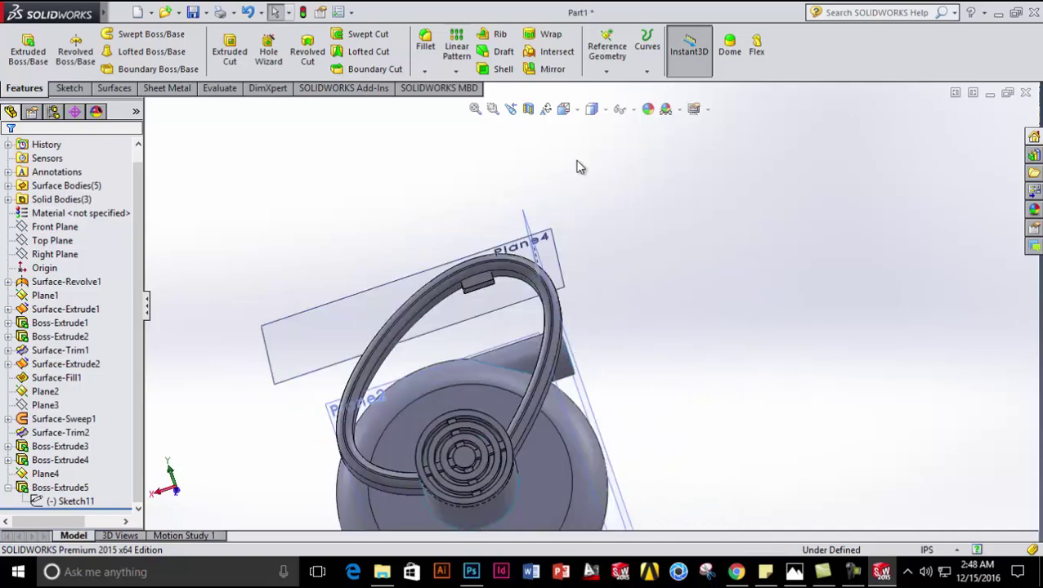
- Create Plane5 referencing the block's outer and inner faces
{"action": "left_click", "coordinate": [606, 70]}
{"action": "left_click", "coordinate": [622, 86]}
{"action": "scroll", "coordinate": [476, 262], "scroll_direction": "down", "scroll_amount": 5}
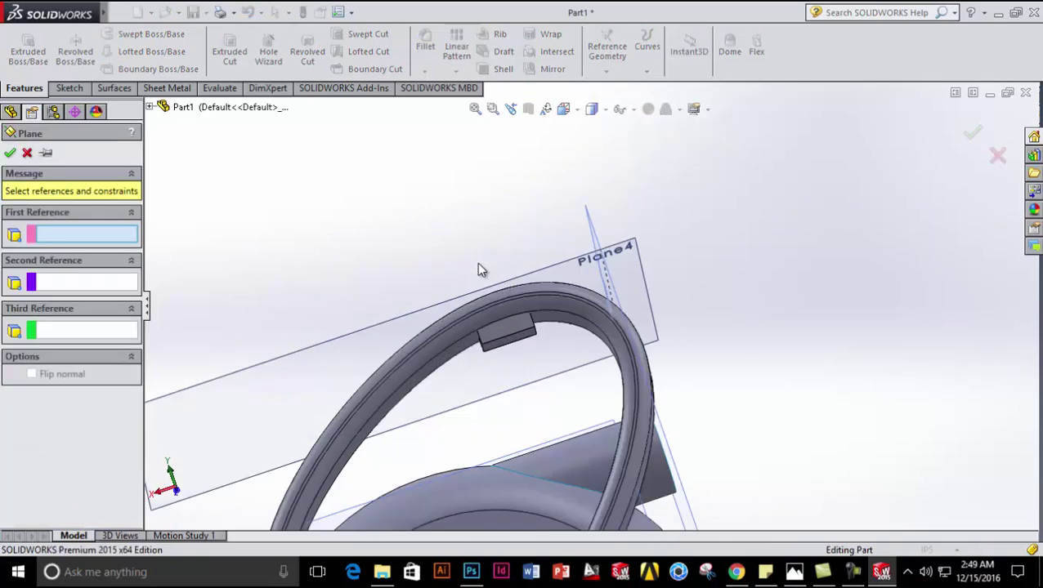
{"action": "left_click", "coordinate": [546, 367]}
{"action": "middle_click_drag", "start_coordinate": [575, 430], "coordinate": [414, 421]}
{"action": "left_click", "coordinate": [464, 384]}
{"action": "middle_click_drag", "start_coordinate": [472, 400], "coordinate": [270, 376]}
{"action": "left_click", "coordinate": [9, 152]}
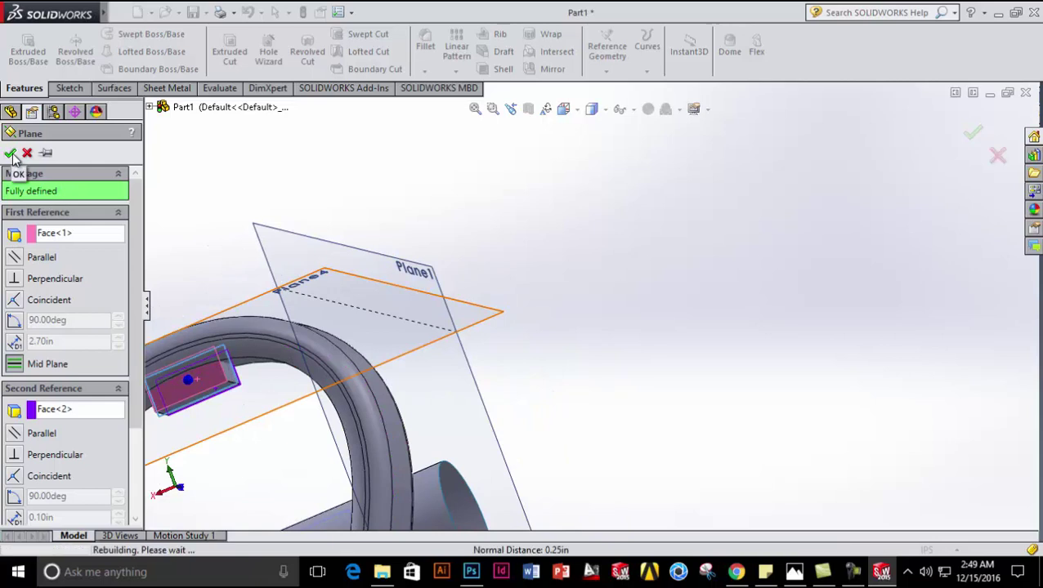
- View Plane5 straight on and start a 3D sketch on it
{"action": "right_click", "coordinate": [38, 504]}
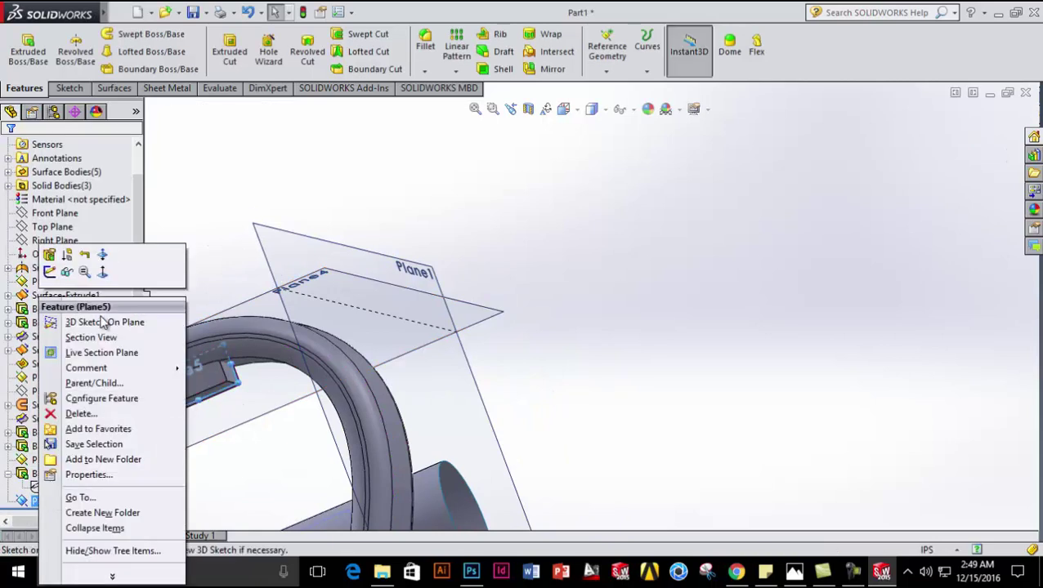
{"action": "left_click", "coordinate": [106, 273]}
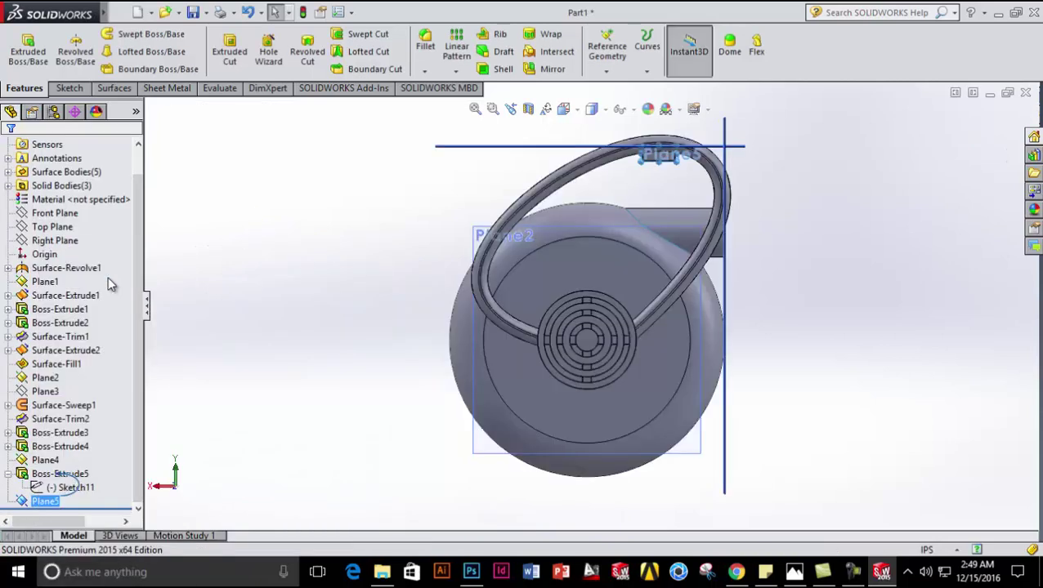
{"action": "right_click", "coordinate": [47, 507]}
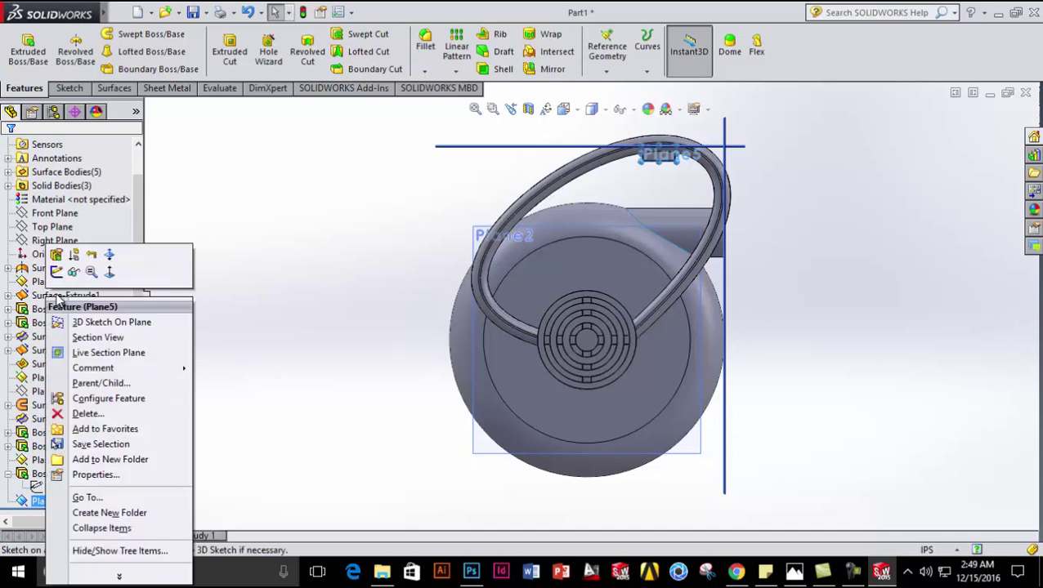
{"action": "left_click", "coordinate": [102, 322]}
{"action": "scroll", "coordinate": [667, 179], "scroll_direction": "down", "scroll_amount": 3}
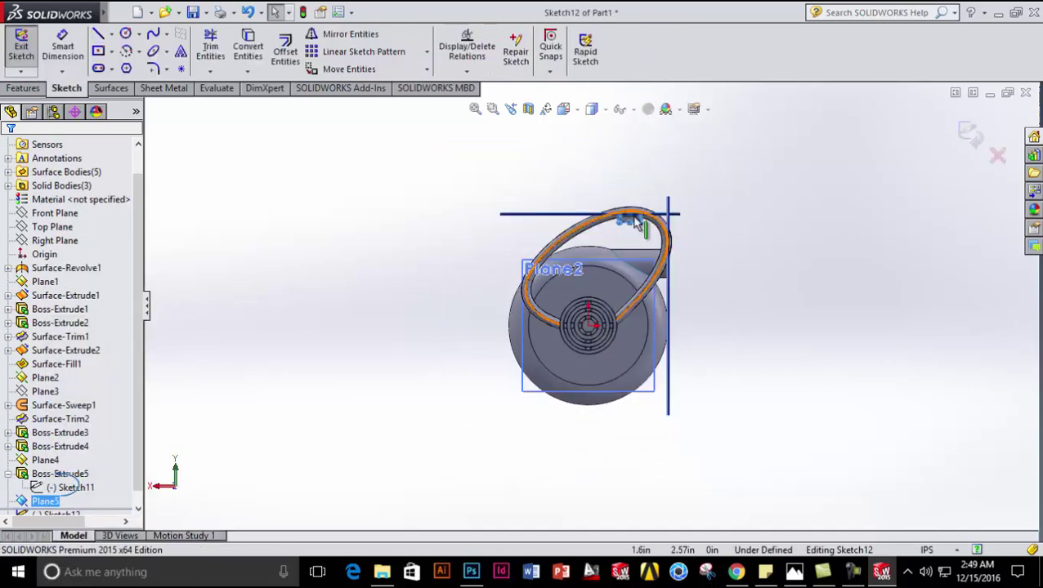
{"action": "scroll", "coordinate": [621, 245], "scroll_direction": "down", "scroll_amount": 10}
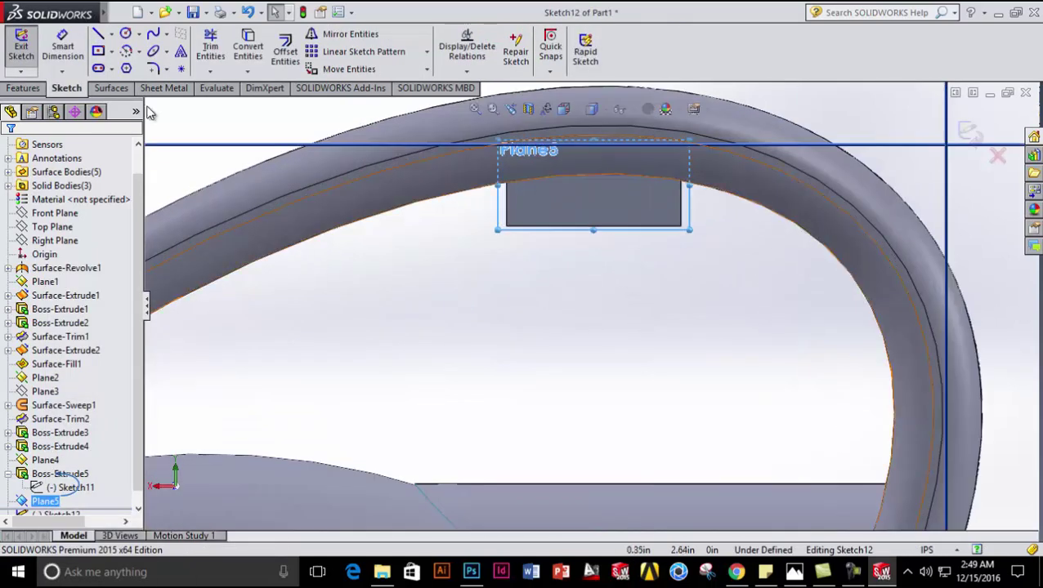
- Sketch a triangle beneath the block, closing it with a vertical edge
{"action": "left_click", "coordinate": [690, 236]}
{"action": "left_click", "coordinate": [507, 227]}
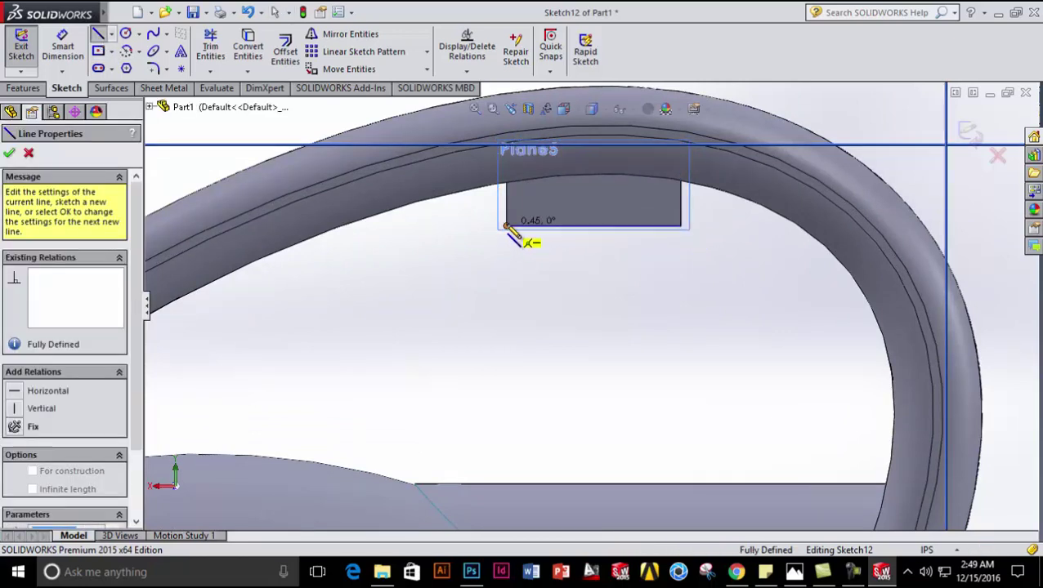
{"action": "left_click", "coordinate": [679, 275]}
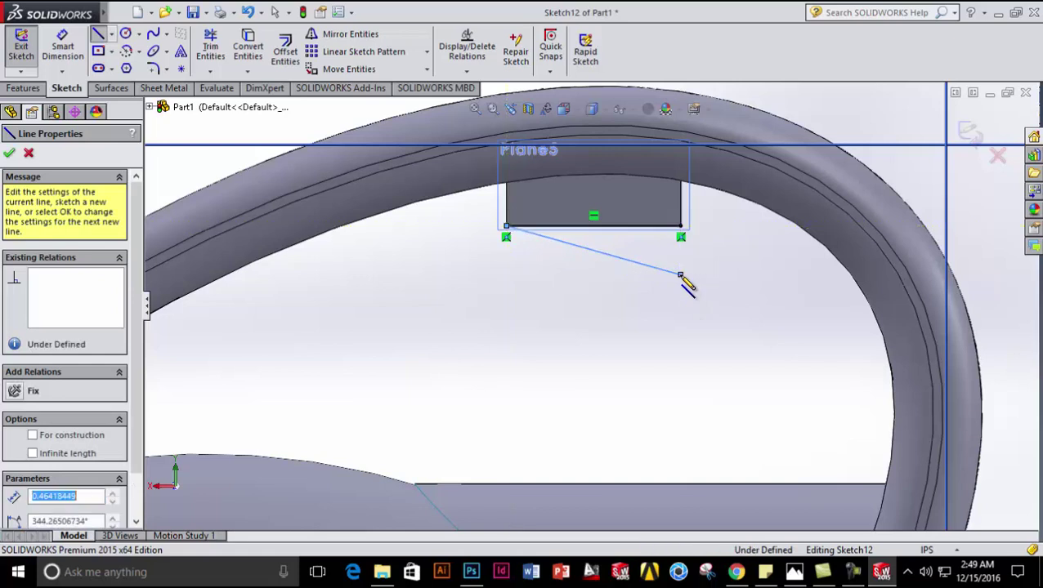
{"action": "left_click", "coordinate": [682, 233]}
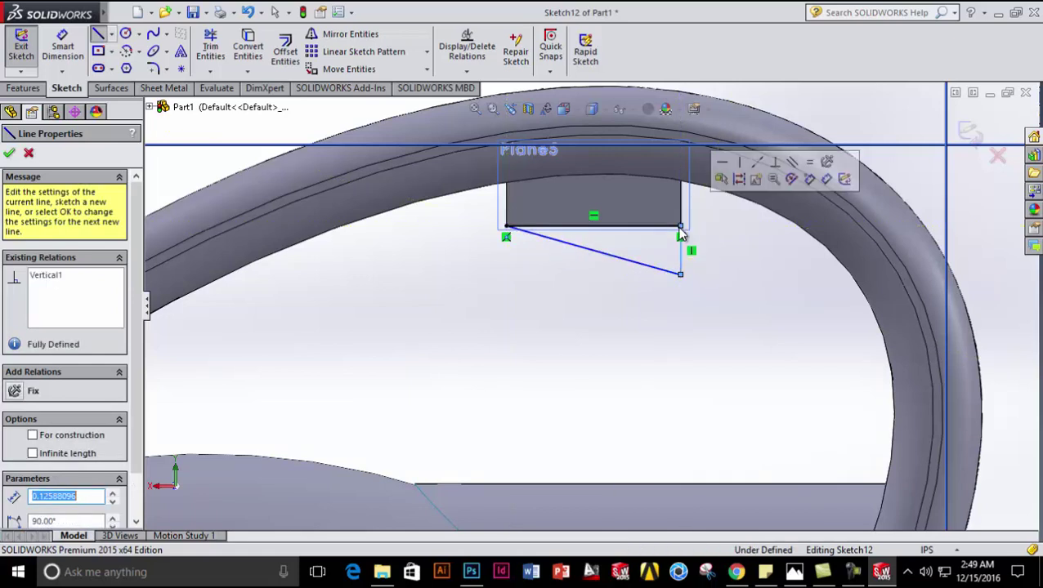
- Start an Extruded Boss/Base from the triangle, previewing at 0.21in
{"action": "left_click", "coordinate": [23, 88]}
{"action": "left_click", "coordinate": [28, 51]}
{"action": "middle_click_drag", "start_coordinate": [612, 292], "coordinate": [333, 365]}
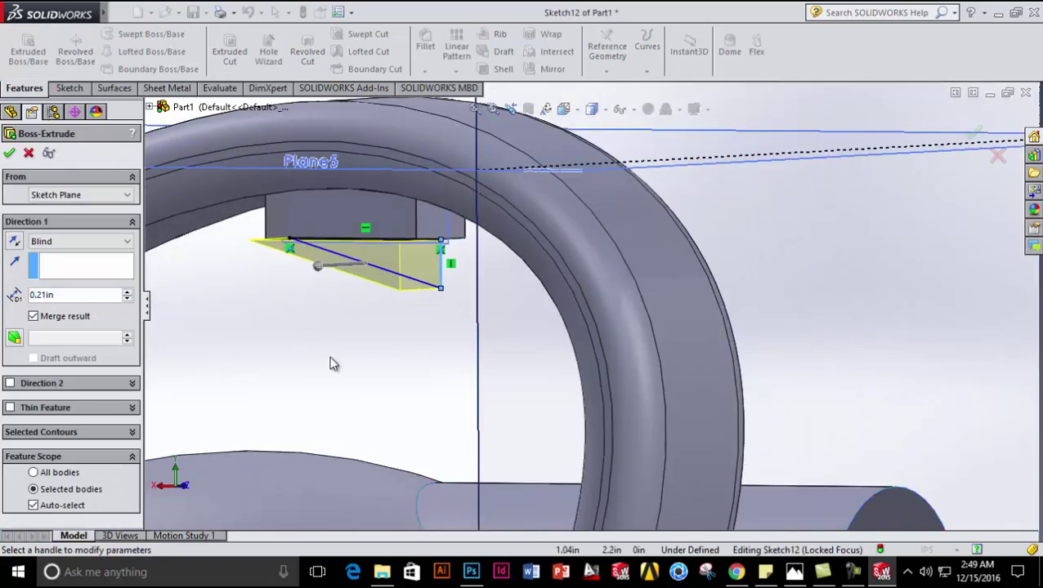
- Extrude the triangle 0.05in in both Direction 1 and Direction 2 as a thin rib
{"action": "left_click", "coordinate": [9, 383]}
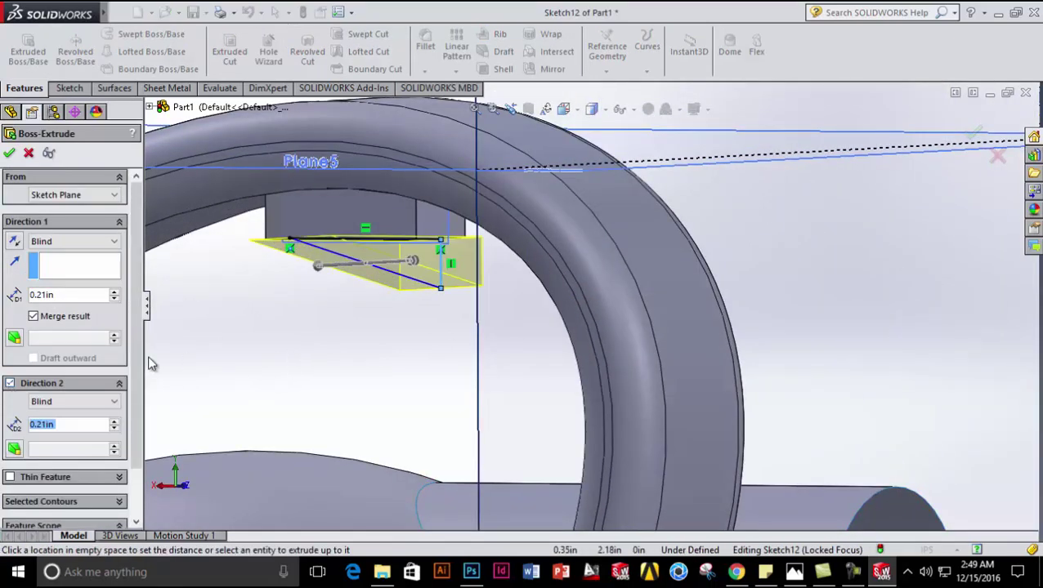
{"action": "left_click", "coordinate": [63, 295]}
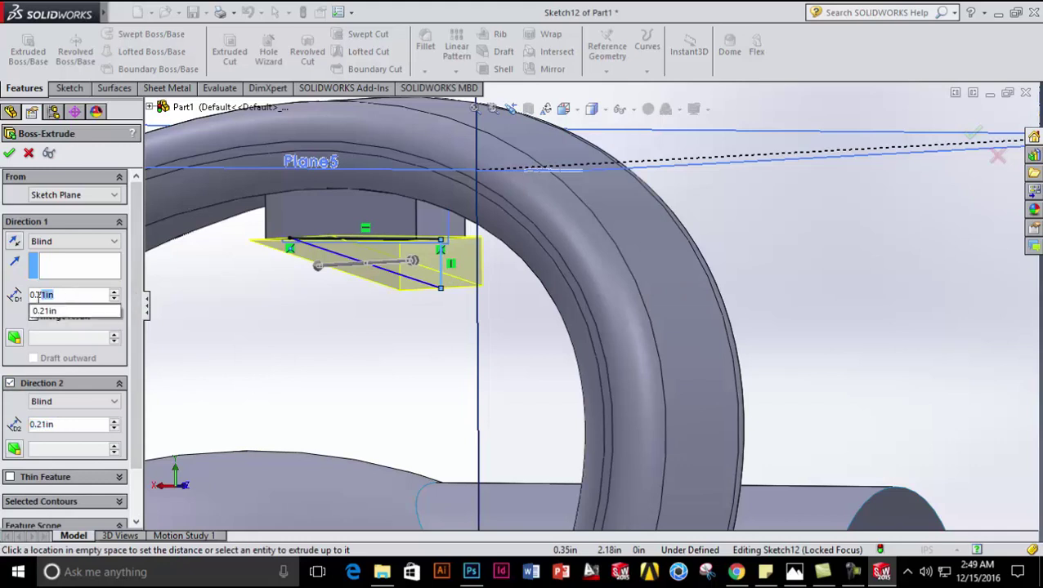
{"action": "key", "text": "BackSpace"}
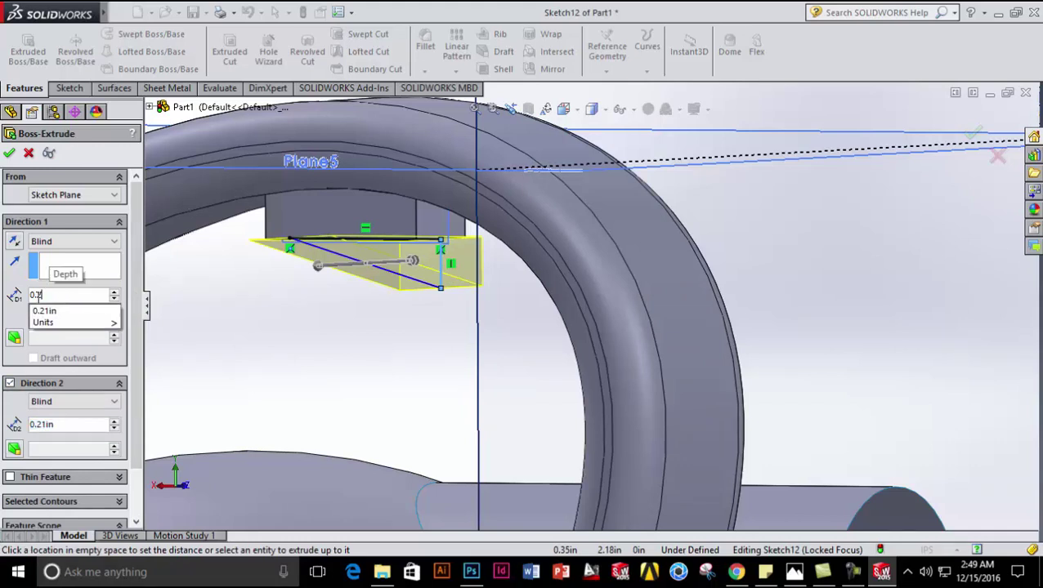
{"action": "type", "text": "05"}
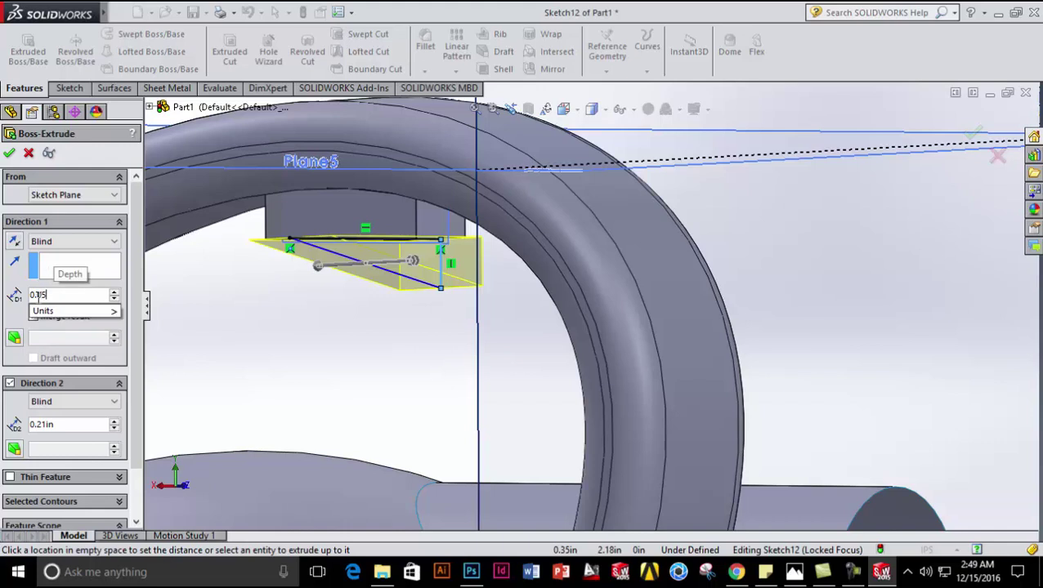
{"action": "key", "text": "Return"}
{"action": "left_click", "coordinate": [61, 424]}
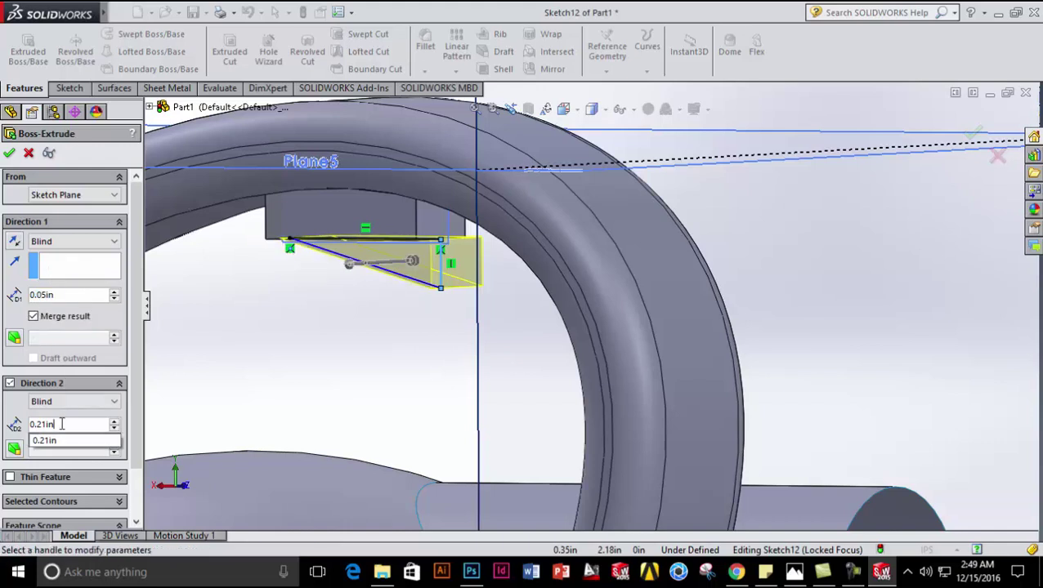
{"action": "key", "text": "BackSpace"}
{"action": "key", "text": "BackSpace"}
{"action": "key", "text": "BackSpace"}
{"action": "key", "text": "BackSpace"}
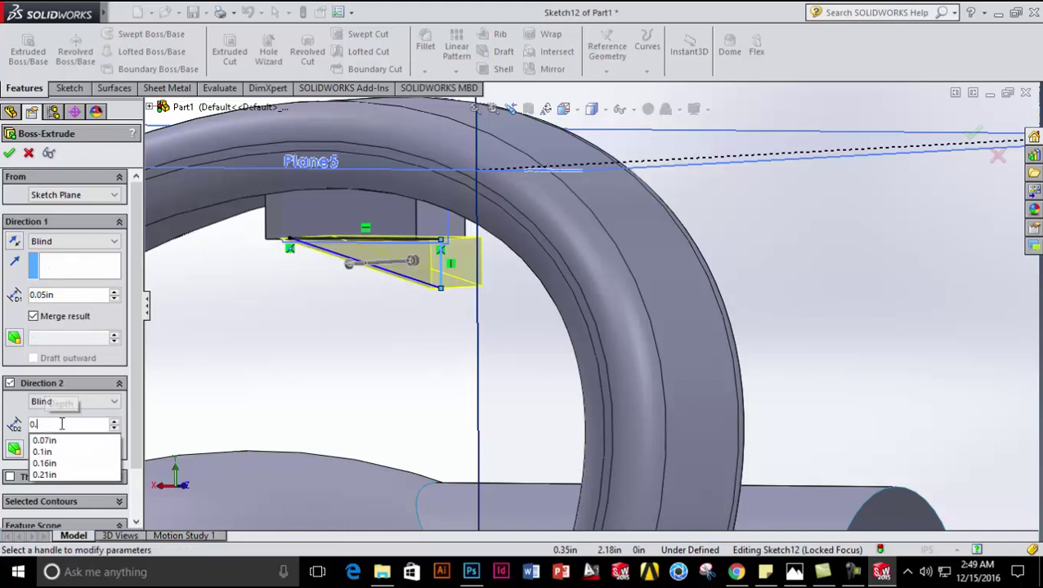
{"action": "type", "text": "05"}
{"action": "key", "text": "Return"}
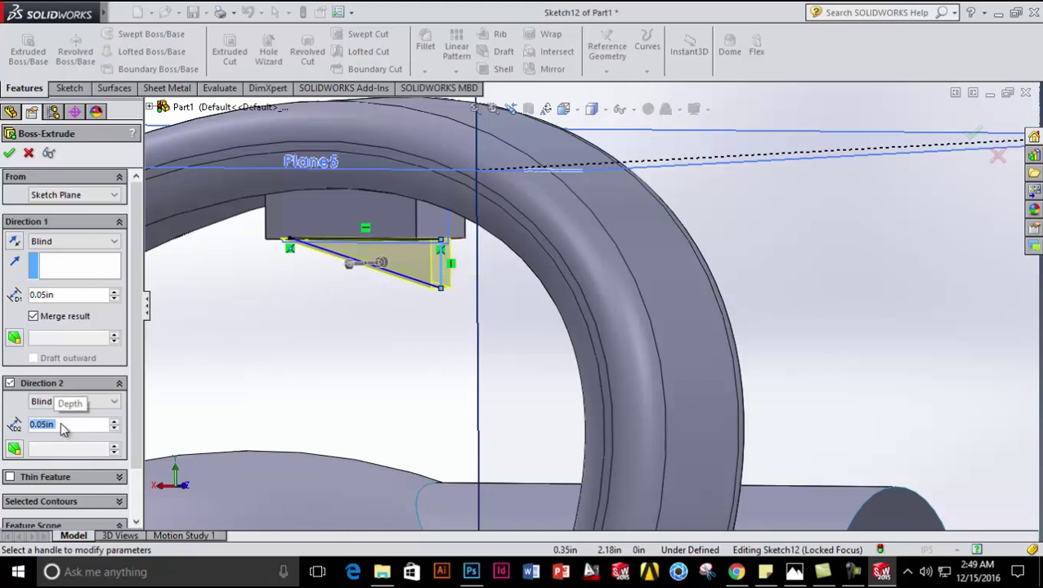
{"action": "middle_click_drag", "start_coordinate": [387, 441], "coordinate": [383, 296]}
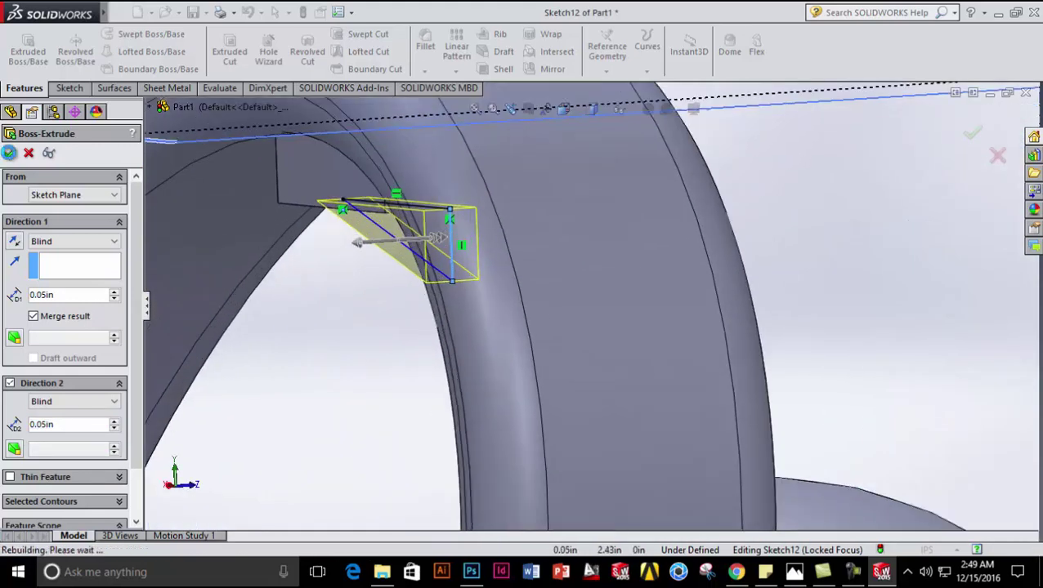
{"action": "key", "text": "Return"}
{"action": "middle_click_drag", "start_coordinate": [410, 360], "coordinate": [703, 332]}
{"action": "scroll", "coordinate": [549, 321], "scroll_direction": "up", "scroll_amount": 5}
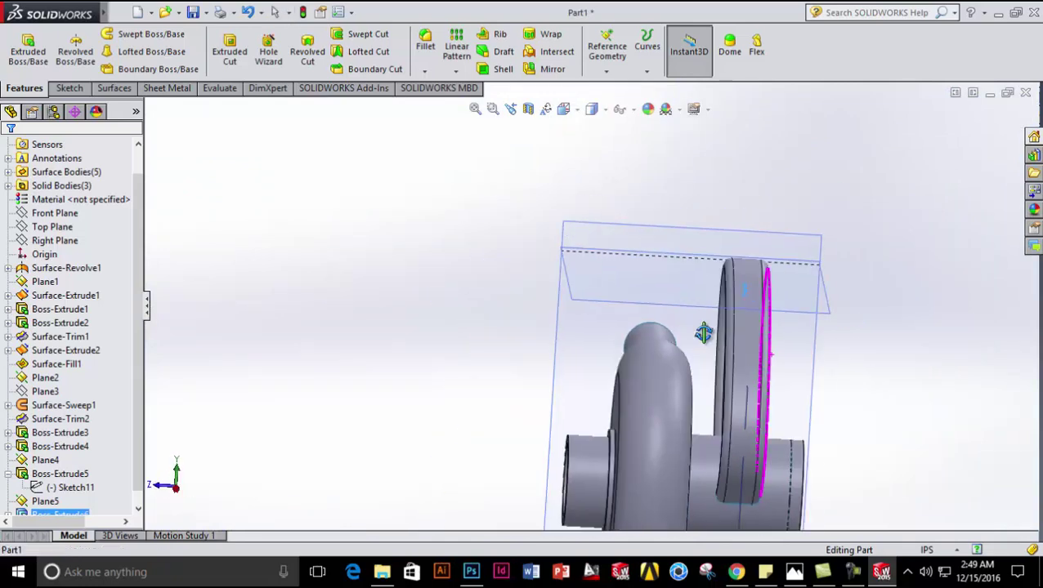
{"action": "left_click", "coordinate": [795, 572]}
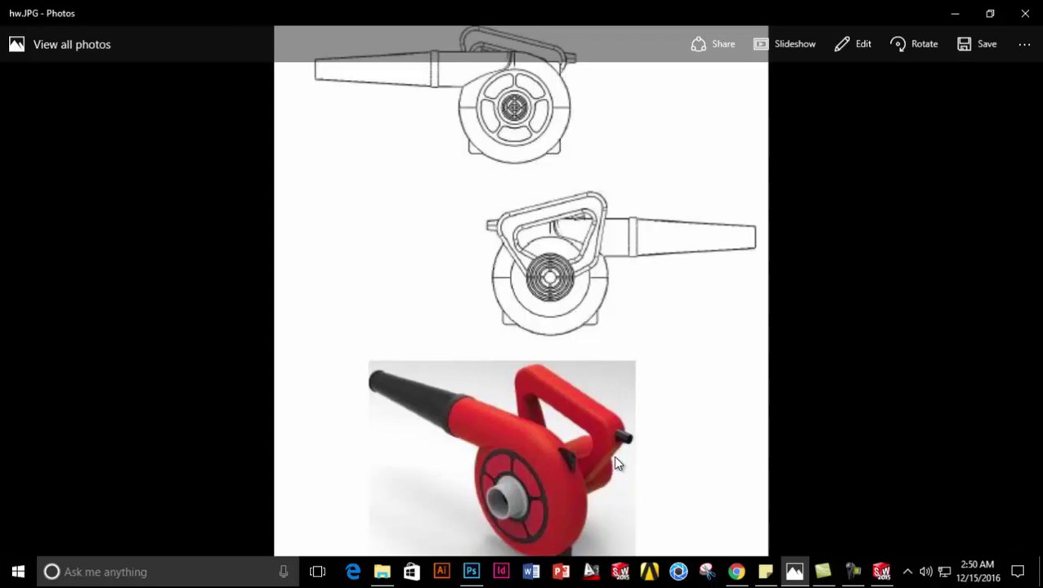
{"action": "left_click", "coordinate": [952, 14]}
{"action": "middle_click_drag", "start_coordinate": [730, 380], "coordinate": [843, 398]}
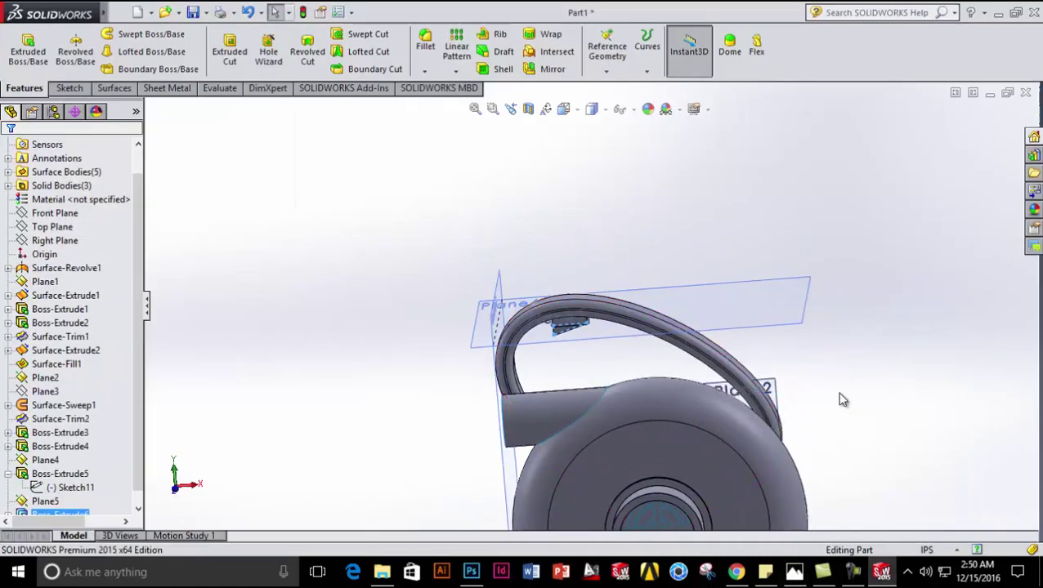
- Create Plane6 offset 1.70in from the Right Plane
{"action": "key", "text": "Left"}
{"action": "key", "text": "Left"}
{"action": "key", "text": "Left"}
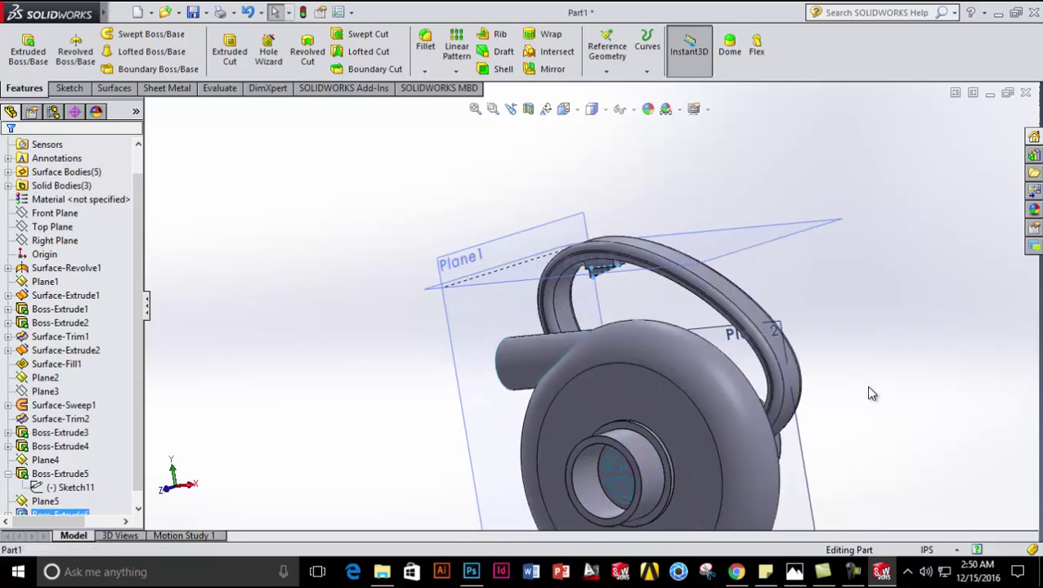
{"action": "middle_click_drag", "start_coordinate": [854, 393], "coordinate": [840, 361]}
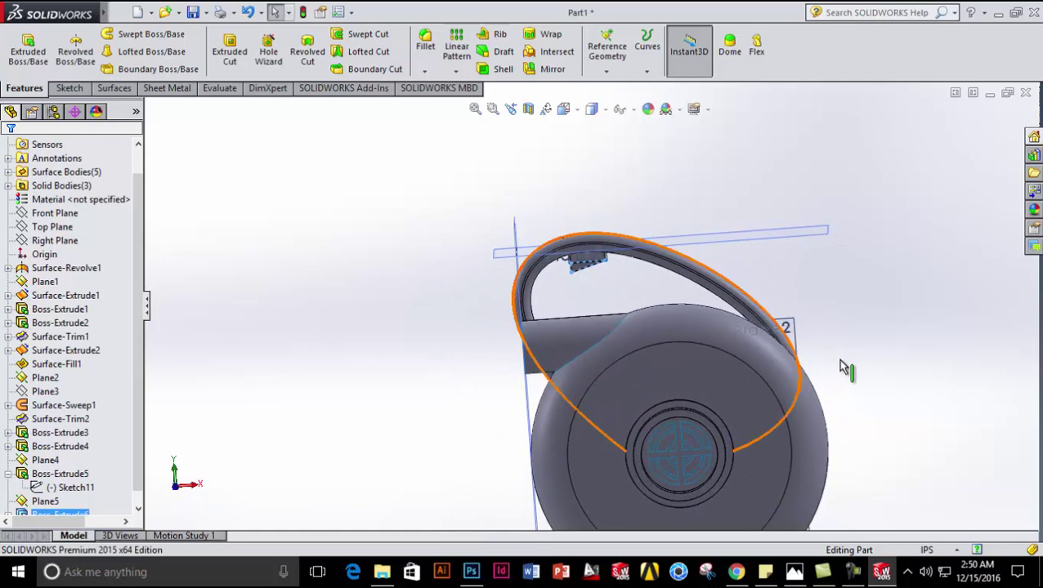
{"action": "left_click", "coordinate": [621, 68]}
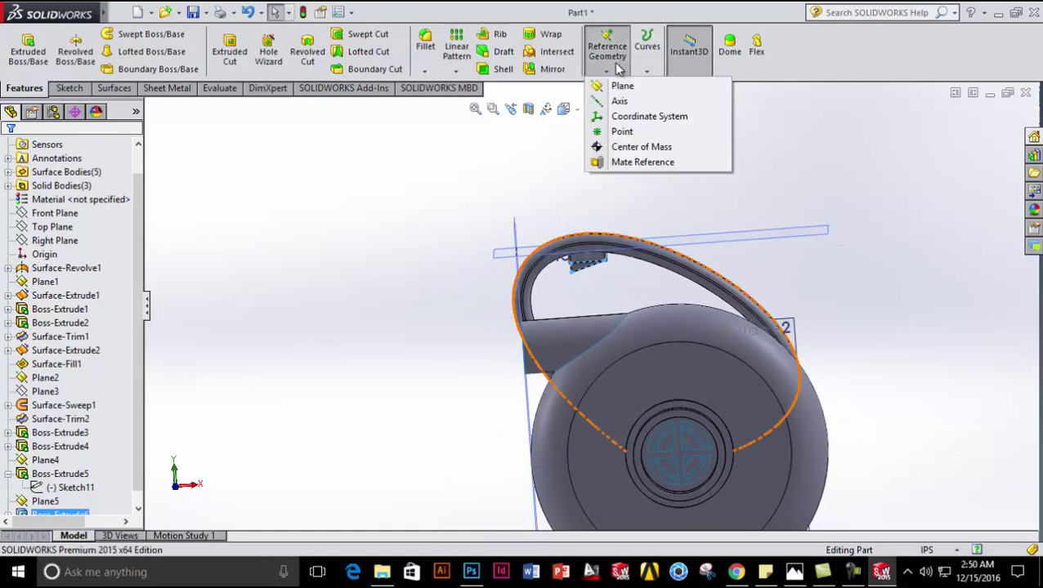
{"action": "left_click", "coordinate": [626, 88]}
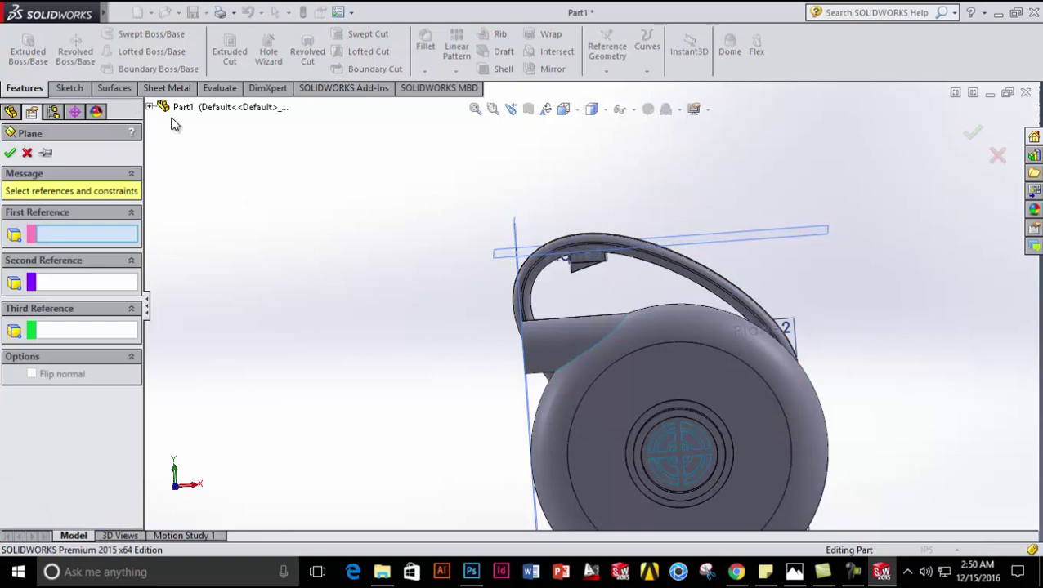
{"action": "left_click", "coordinate": [173, 107]}
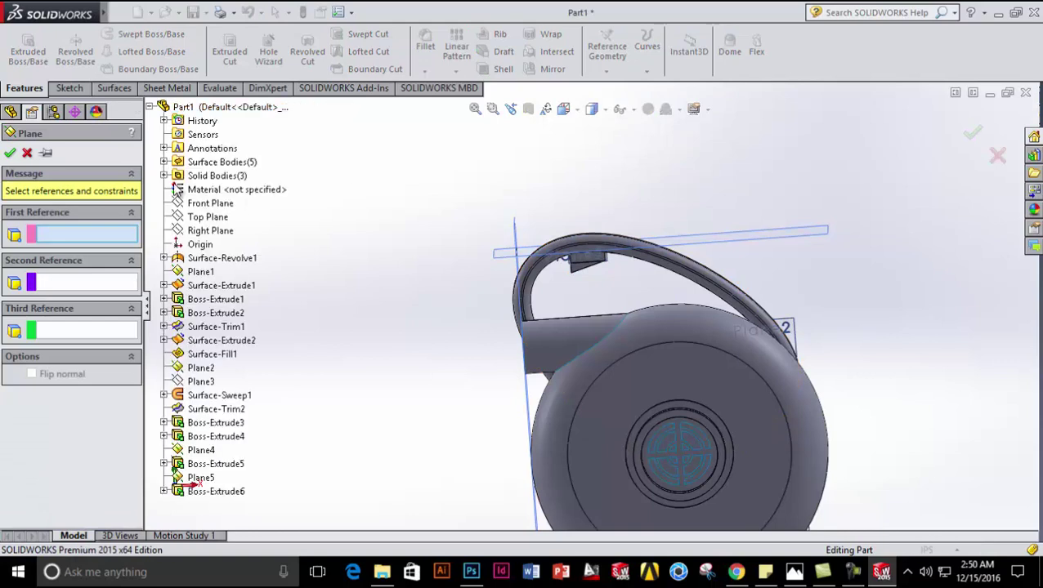
{"action": "left_click", "coordinate": [206, 232]}
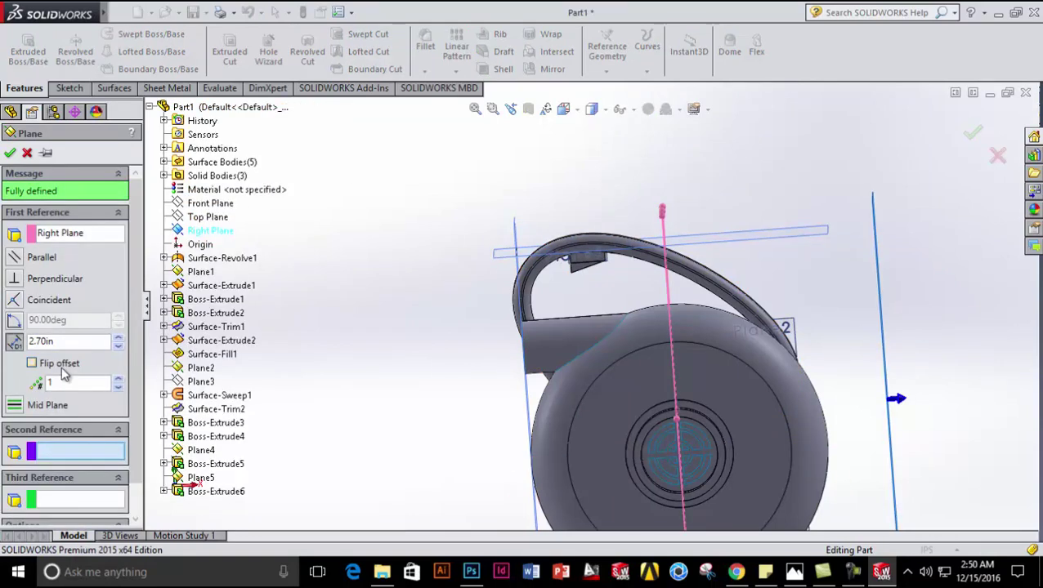
{"action": "left_click", "coordinate": [119, 346]}
{"action": "left_click", "coordinate": [119, 347]}
{"action": "left_click", "coordinate": [119, 346]}
{"action": "left_click", "coordinate": [120, 346]}
{"action": "left_click", "coordinate": [119, 346]}
{"action": "left_click", "coordinate": [119, 346]}
{"action": "left_click", "coordinate": [119, 347]}
{"action": "left_click", "coordinate": [119, 346]}
{"action": "left_click", "coordinate": [120, 346]}
{"action": "left_click", "coordinate": [119, 346]}
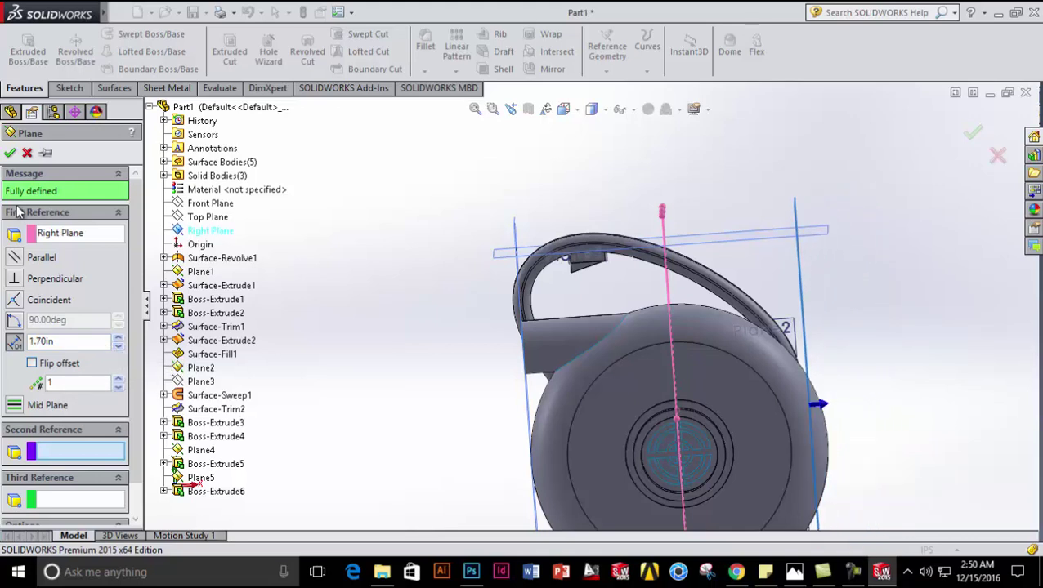
{"action": "left_click", "coordinate": [10, 154]}
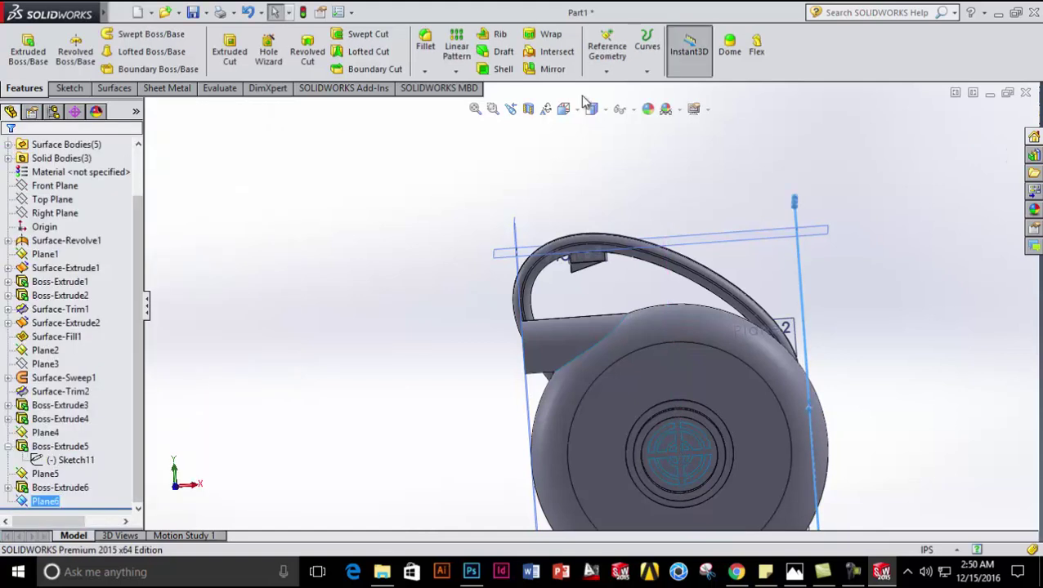
- Start another reference plane and bring up its first reference's options
{"action": "left_click", "coordinate": [604, 71]}
{"action": "left_click", "coordinate": [605, 85]}
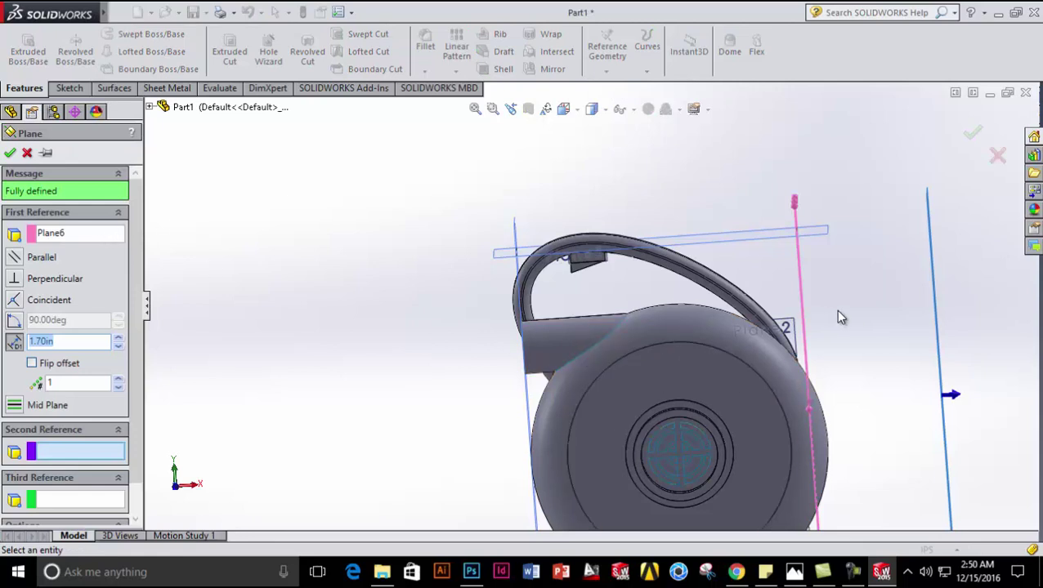
{"action": "right_click", "coordinate": [45, 237]}
- Create Plane7 as a mid plane between Plane4 and Plane6
{"action": "left_click", "coordinate": [69, 248]}
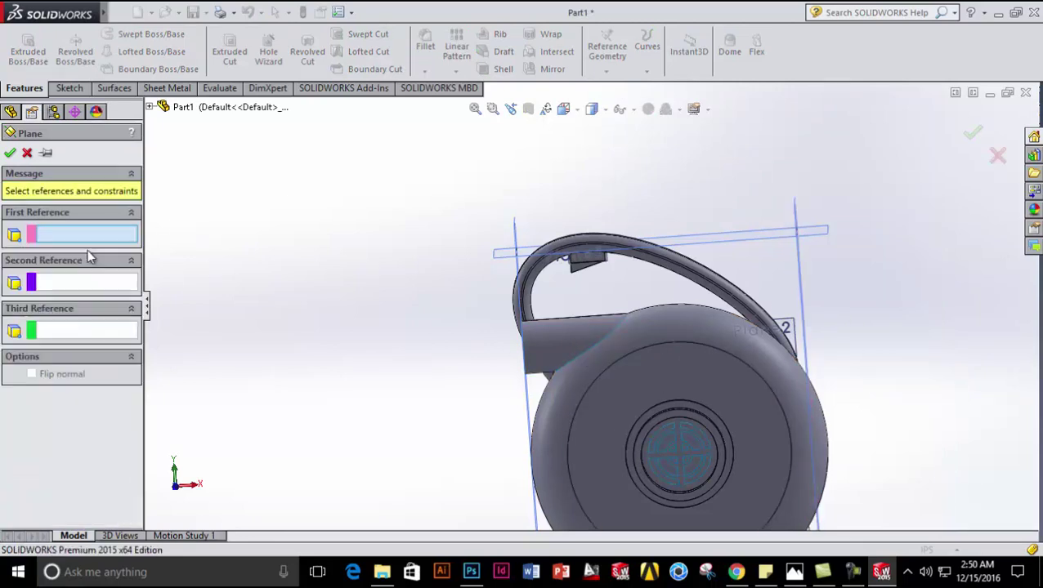
{"action": "middle_click_drag", "start_coordinate": [912, 310], "coordinate": [787, 291]}
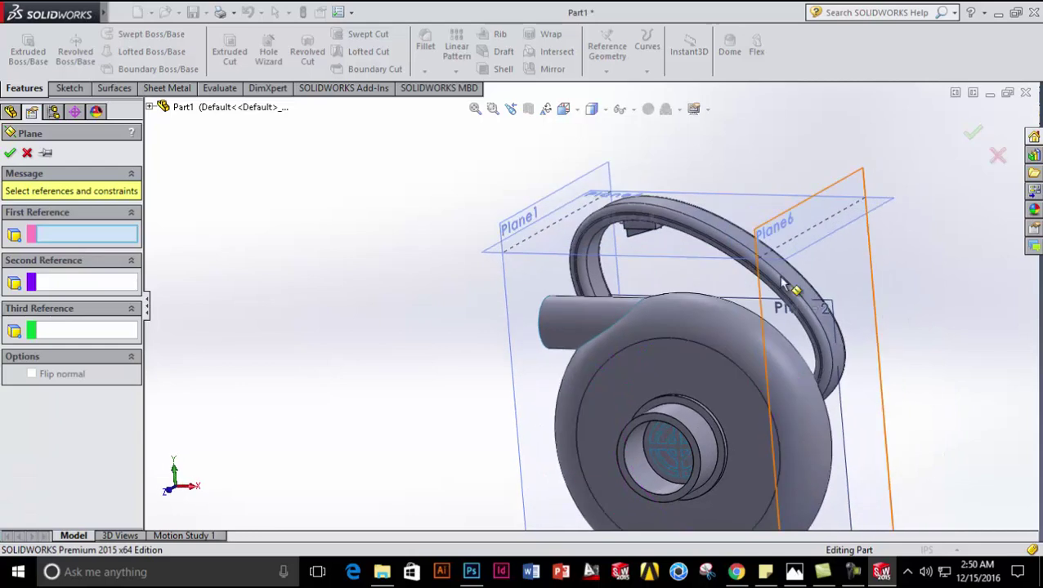
{"action": "left_click", "coordinate": [674, 263]}
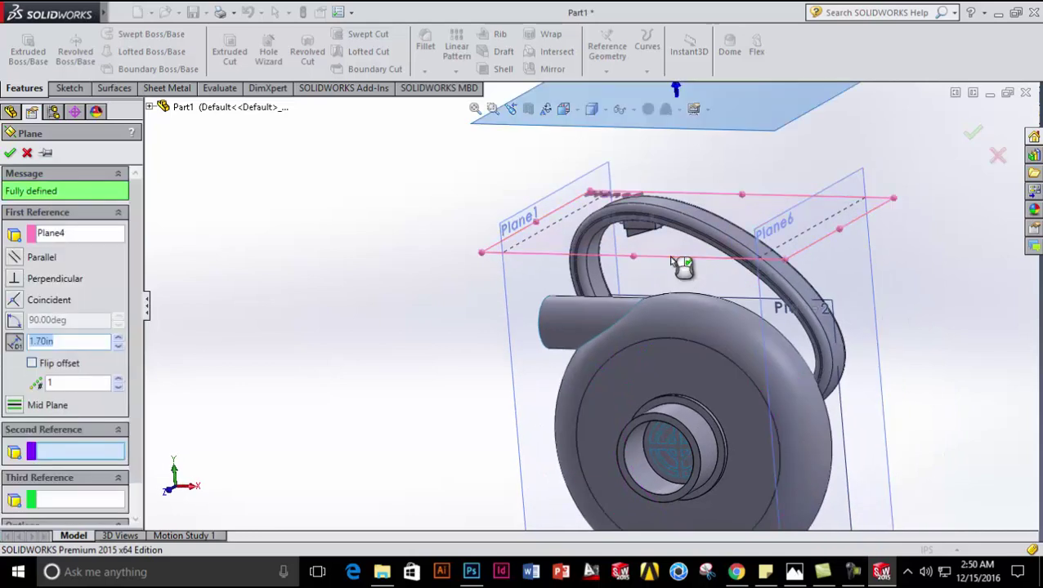
{"action": "left_click", "coordinate": [766, 337]}
{"action": "middle_click_drag", "start_coordinate": [777, 341], "coordinate": [806, 296]}
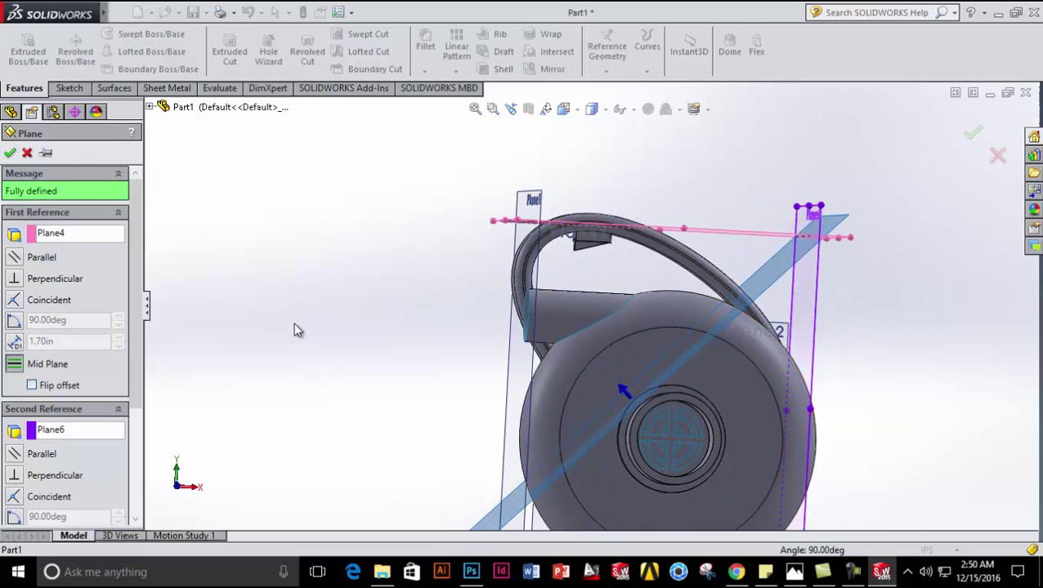
{"action": "left_click", "coordinate": [32, 384]}
{"action": "left_click", "coordinate": [555, 397]}
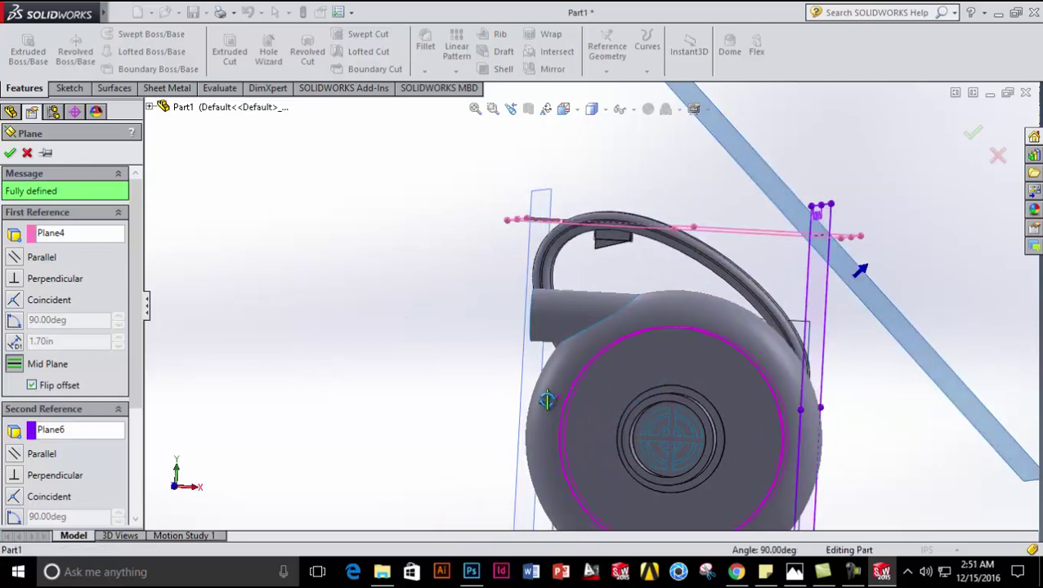
{"action": "mouse_move", "coordinate": [551, 400]}
{"action": "middle_mouse_down"}
{"action": "mouse_move", "coordinate": [552, 412]}
{"action": "mouse_move", "coordinate": [547, 396]}
{"action": "middle_mouse_up"}
{"action": "left_click", "coordinate": [547, 395]}
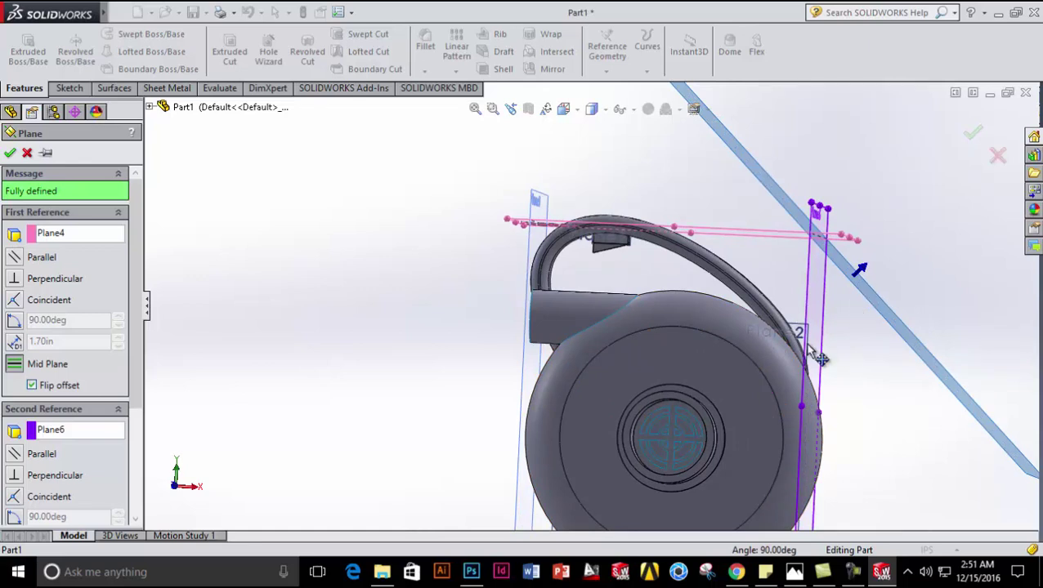
{"action": "middle_click_drag", "start_coordinate": [822, 286], "coordinate": [784, 260]}
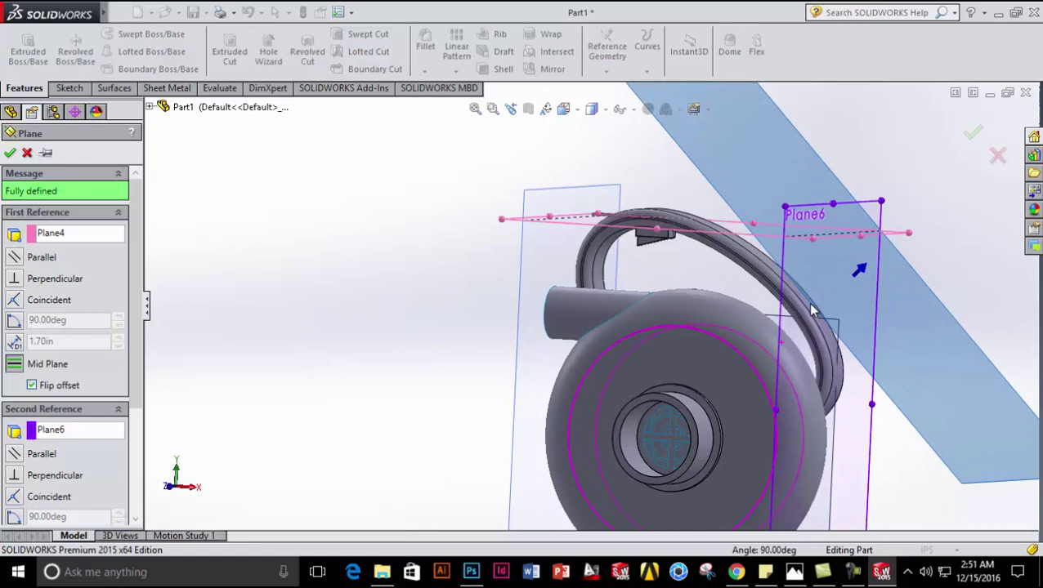
{"action": "middle_click_drag", "start_coordinate": [728, 349], "coordinate": [678, 379]}
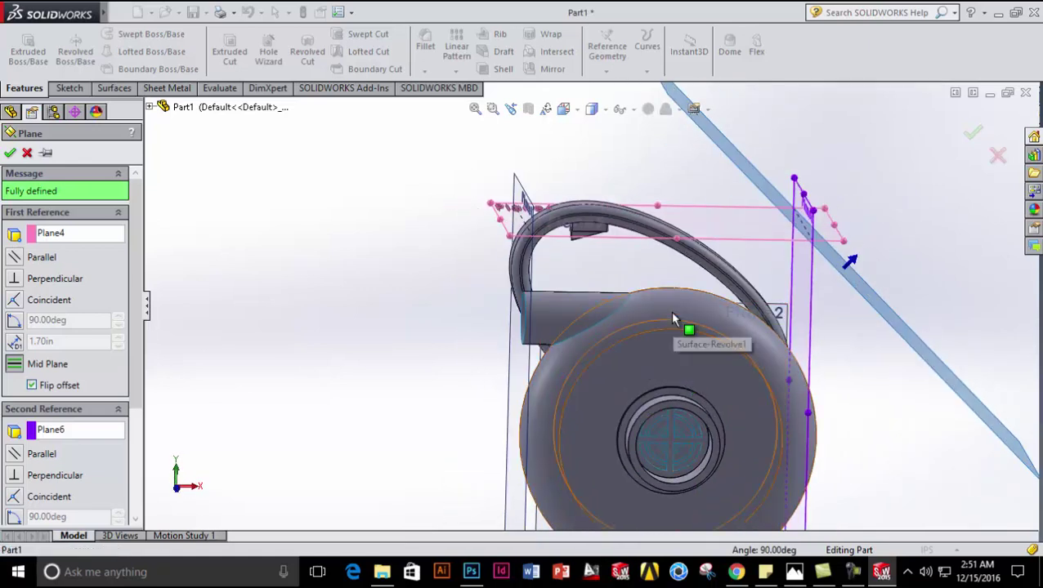
{"action": "left_click", "coordinate": [9, 154]}
- Edit Plane6 and lower its offset from the Right Plane to 1.30in
{"action": "left_click", "coordinate": [45, 488], "text": "ctrl"}
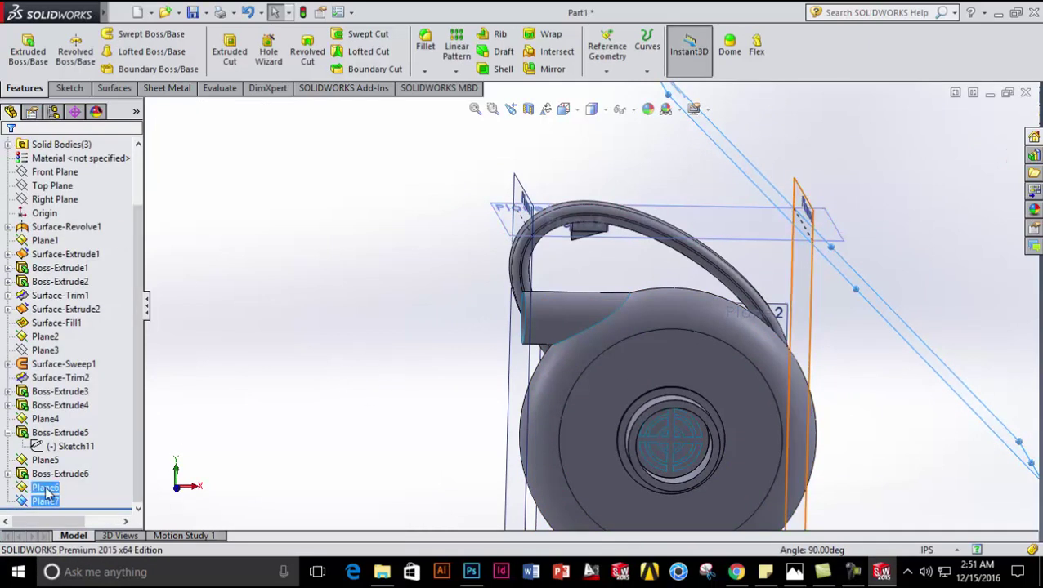
{"action": "right_click", "coordinate": [45, 487]}
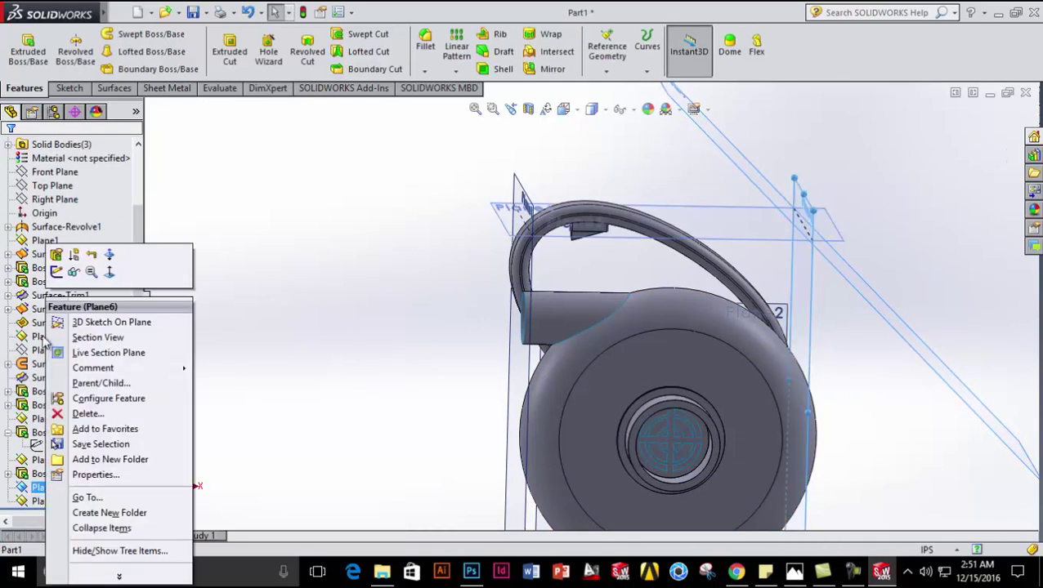
{"action": "left_click", "coordinate": [55, 254]}
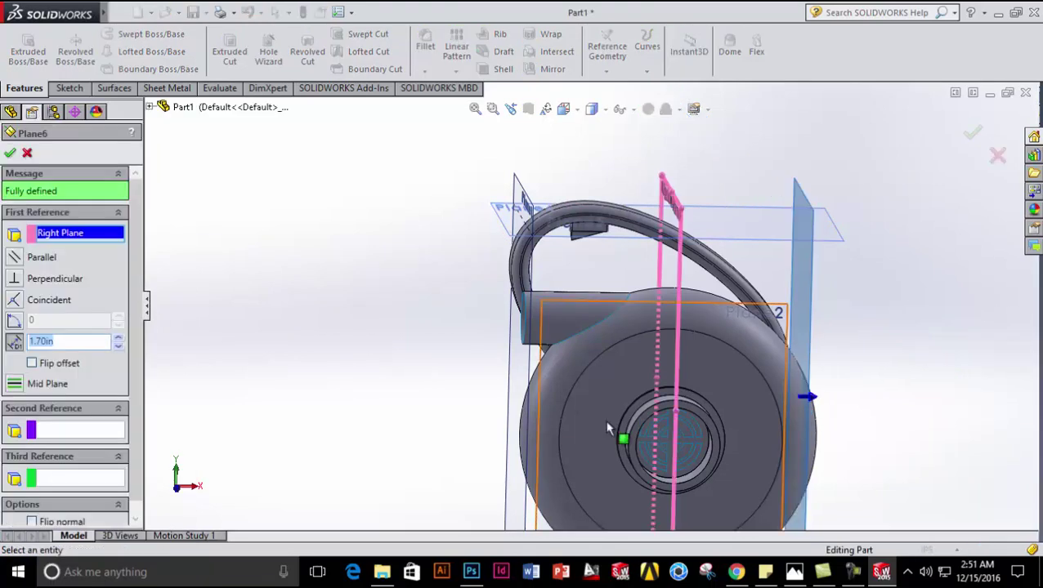
{"action": "left_click", "coordinate": [118, 341]}
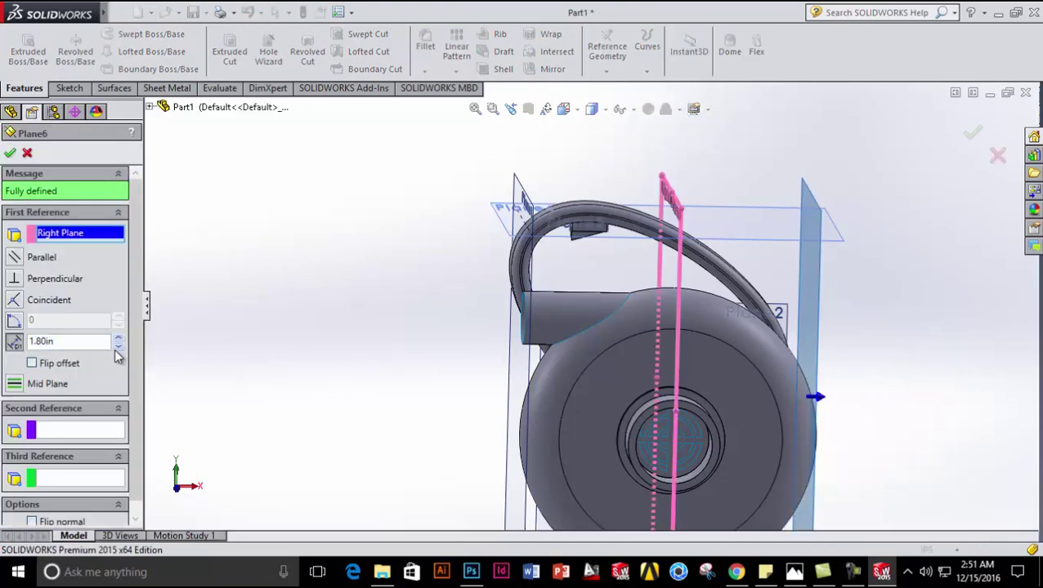
{"action": "left_click", "coordinate": [119, 347]}
{"action": "left_click", "coordinate": [118, 347]}
{"action": "left_click", "coordinate": [118, 349]}
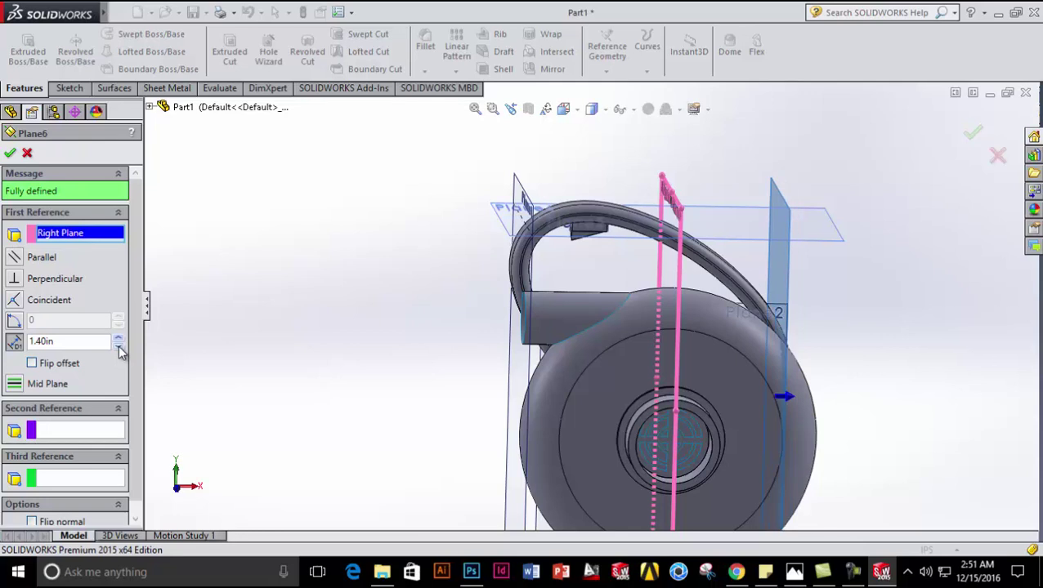
{"action": "left_click", "coordinate": [118, 349]}
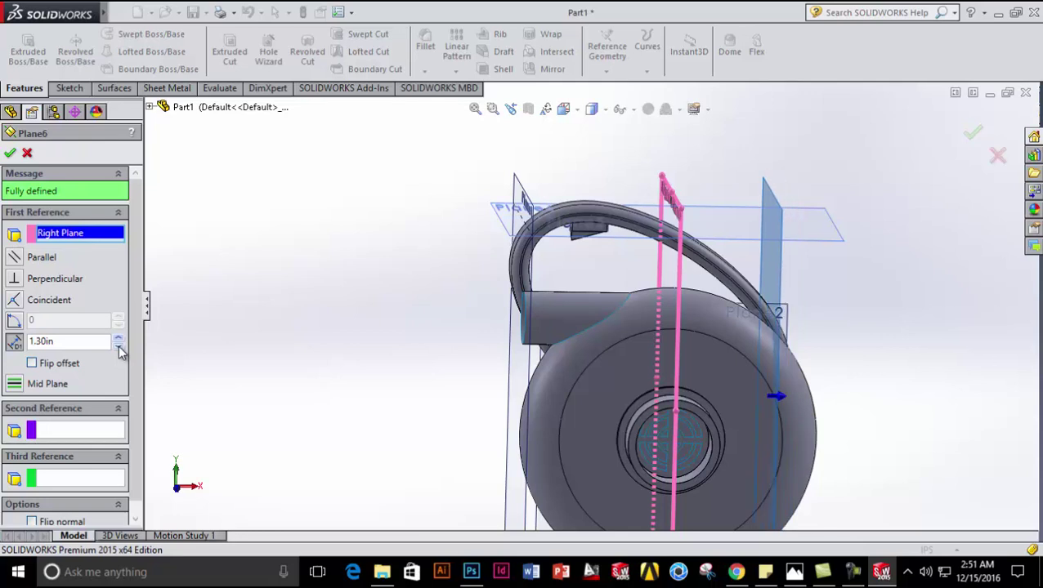
{"action": "left_click", "coordinate": [10, 154]}
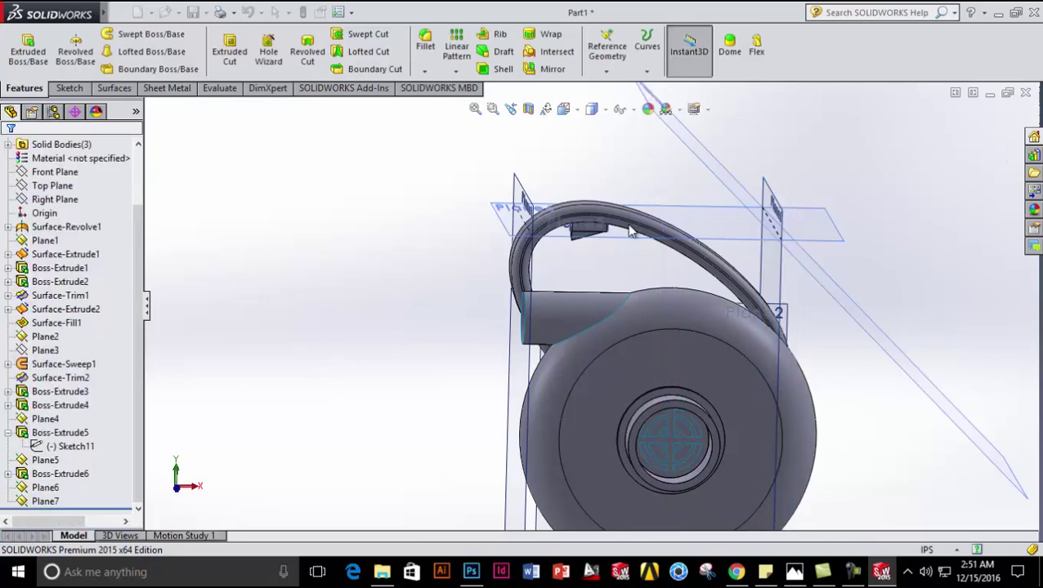
- Re-edit Plane6 and apply a 0.80in offset
{"action": "mouse_move", "coordinate": [837, 370]}
{"action": "middle_mouse_down"}
{"action": "mouse_move", "coordinate": [807, 365]}
{"action": "mouse_move", "coordinate": [814, 337]}
{"action": "mouse_move", "coordinate": [825, 364]}
{"action": "middle_mouse_up"}
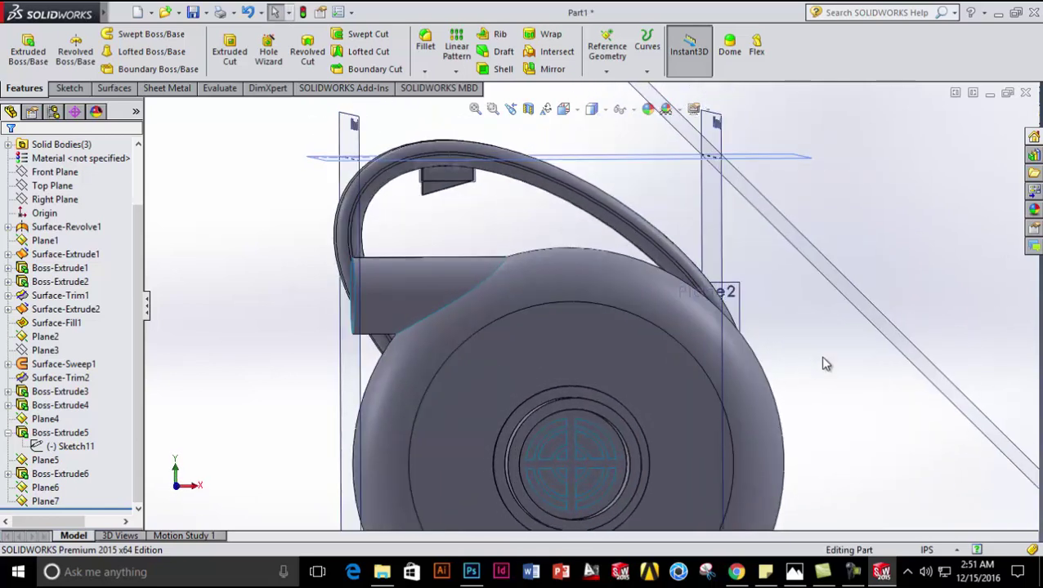
{"action": "right_click", "coordinate": [45, 487]}
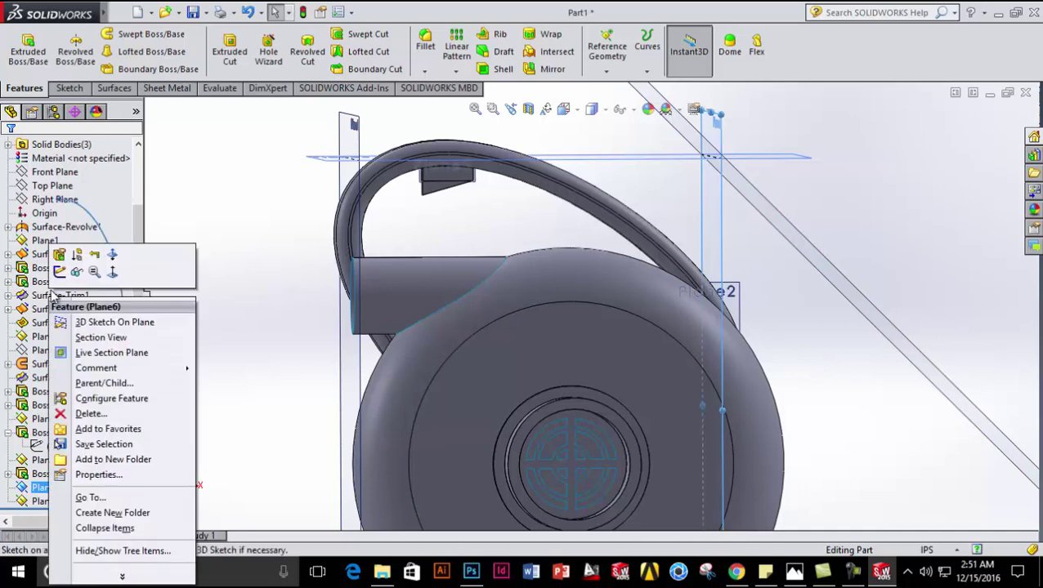
{"action": "left_click", "coordinate": [59, 254]}
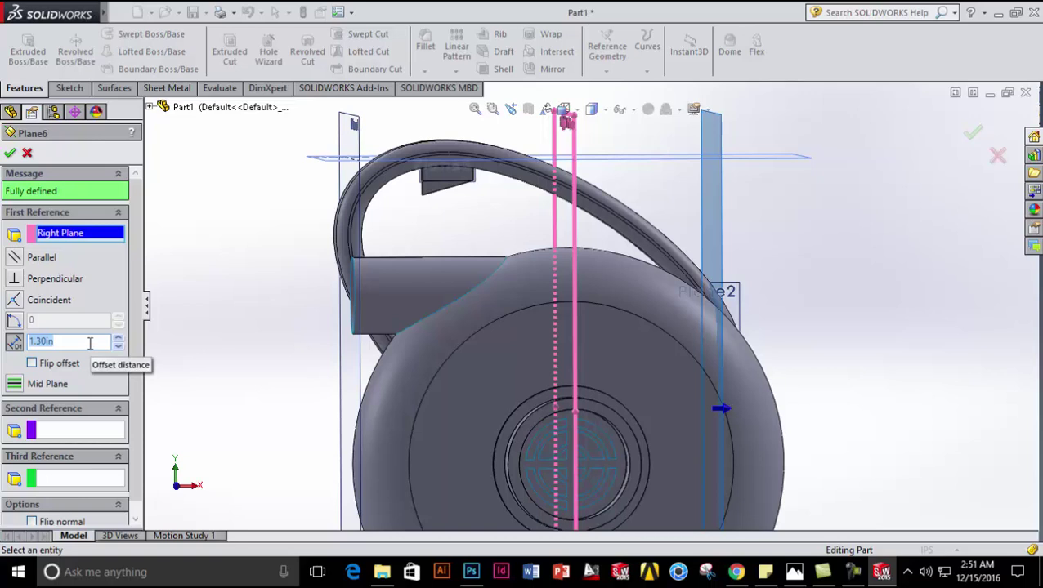
{"action": "key", "text": "Return"}
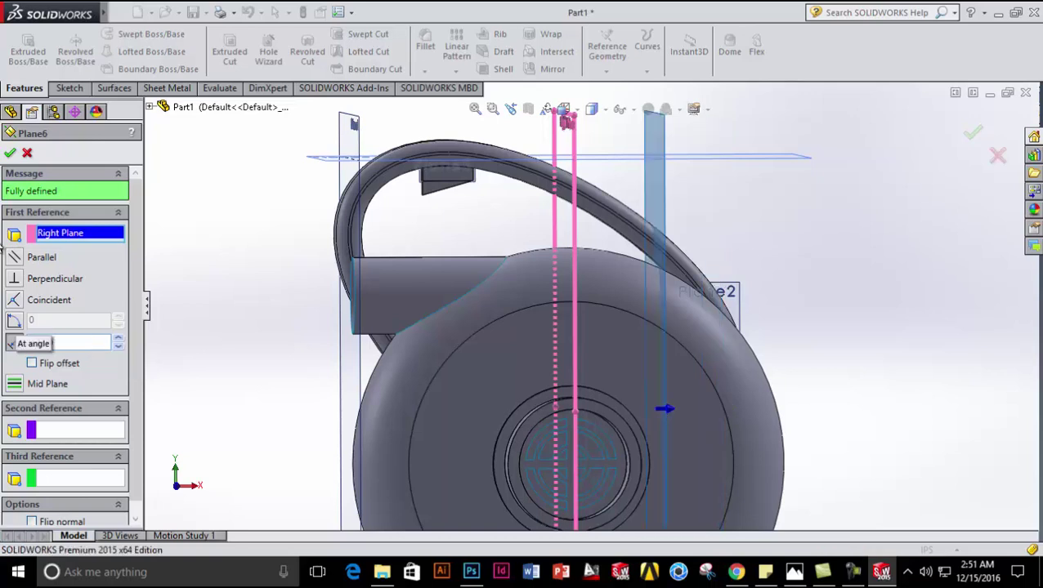
{"action": "left_click", "coordinate": [13, 152]}
{"action": "middle_click_drag", "start_coordinate": [423, 310], "coordinate": [338, 343]}
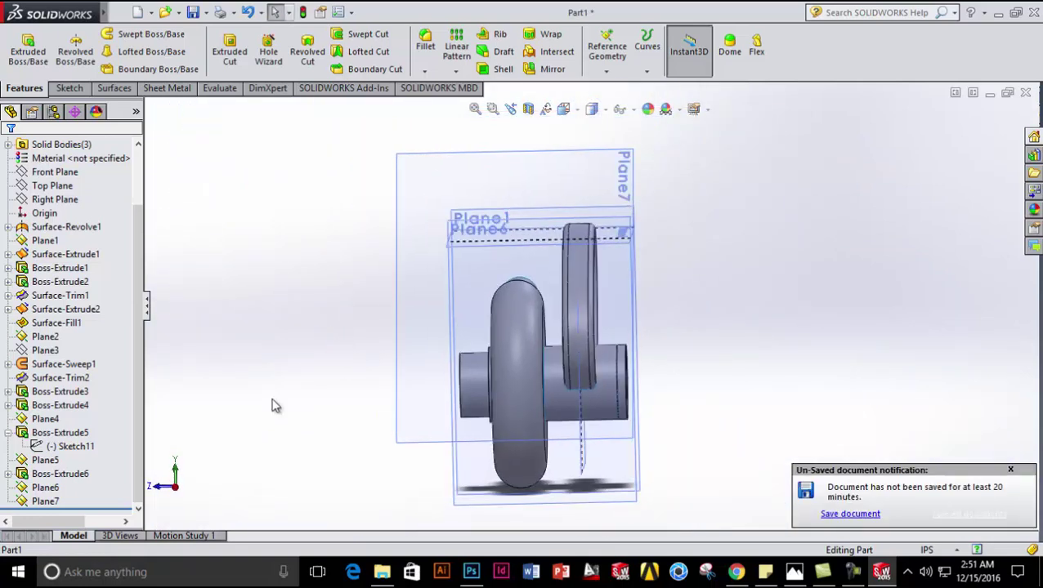
- Sketch on Plane7, in Right view, a circle of about 0.15 radius on the vertical line
{"action": "left_click", "coordinate": [45, 501]}
{"action": "right_click", "coordinate": [45, 504]}
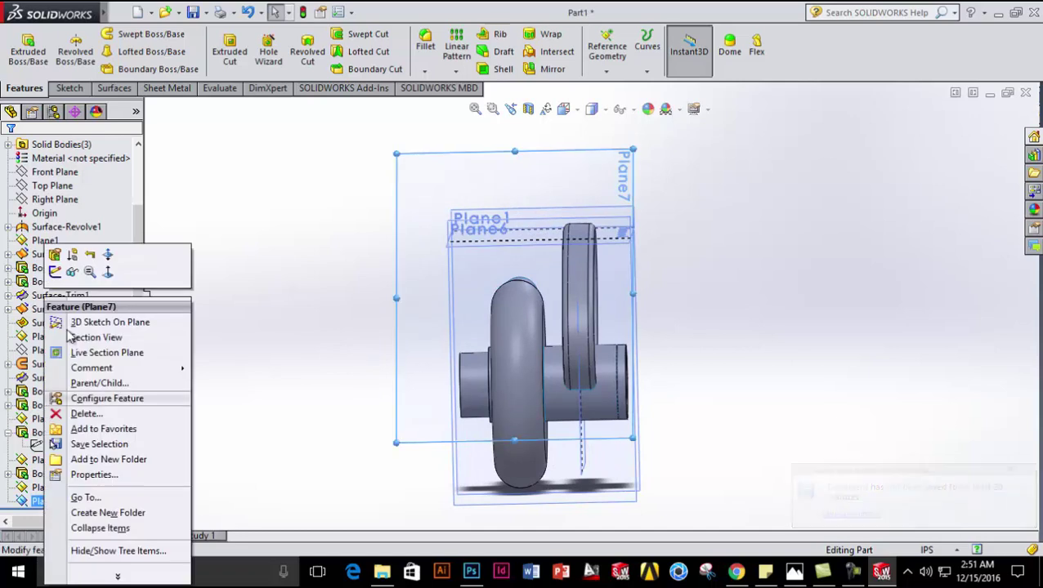
{"action": "left_click", "coordinate": [65, 274]}
{"action": "left_click", "coordinate": [125, 34]}
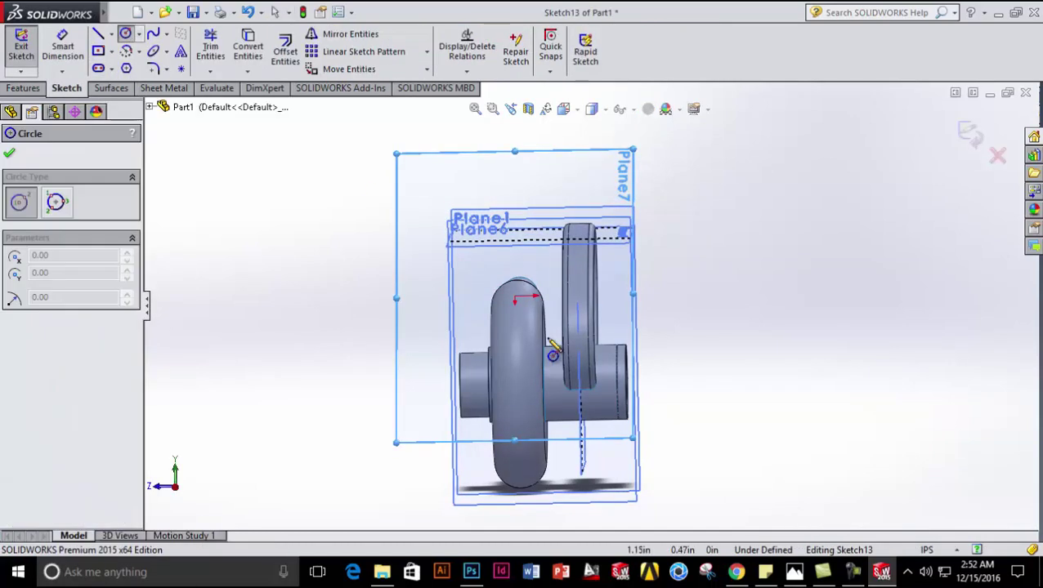
{"action": "scroll", "coordinate": [541, 347], "scroll_direction": "down", "scroll_amount": 2}
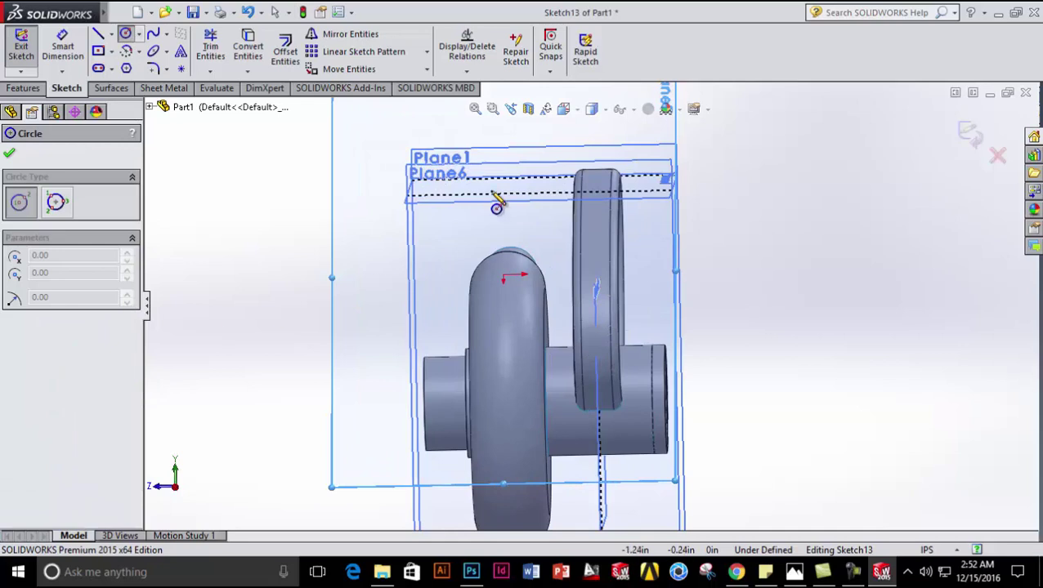
{"action": "left_click", "coordinate": [563, 109]}
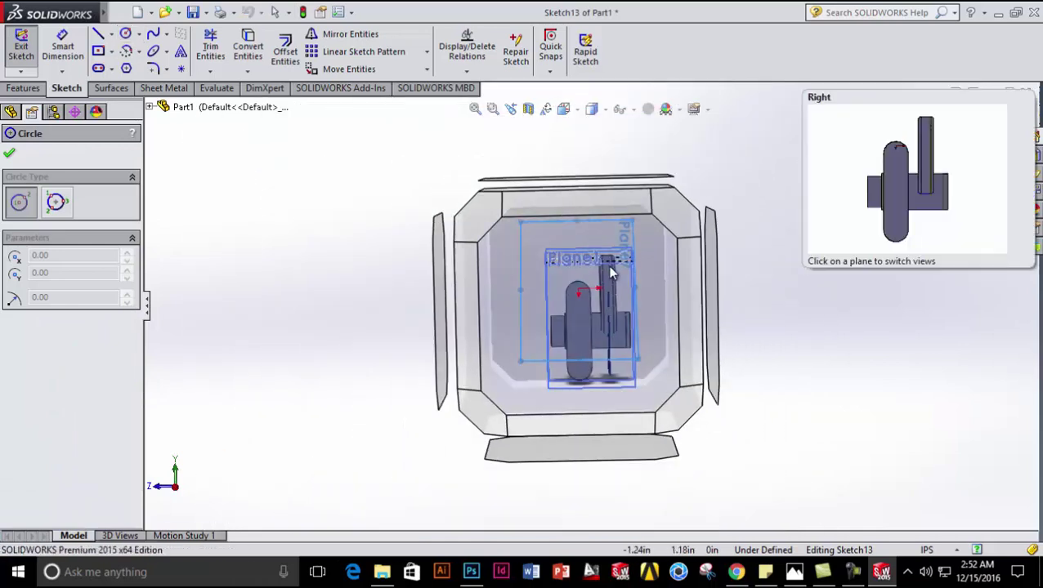
{"action": "left_click", "coordinate": [607, 265]}
{"action": "scroll", "coordinate": [669, 319], "scroll_direction": "down", "scroll_amount": 2}
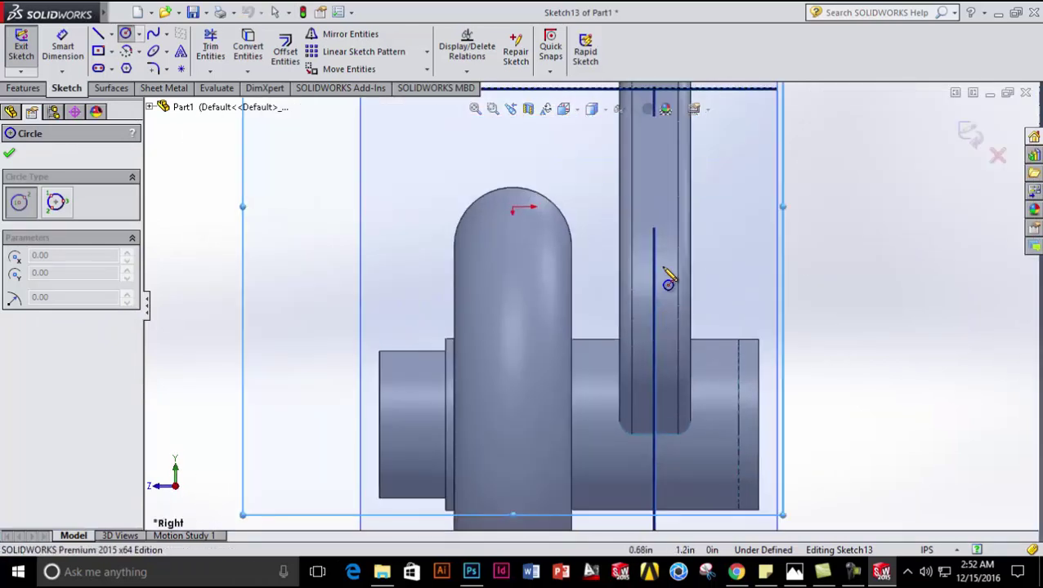
{"action": "left_click", "coordinate": [654, 241]}
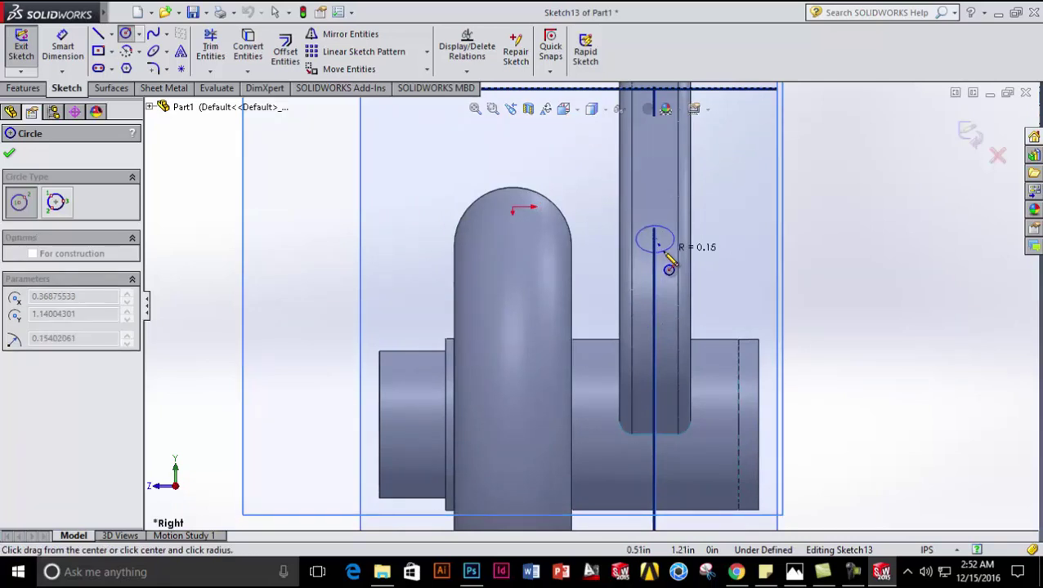
{"action": "left_click", "coordinate": [668, 268]}
{"action": "key", "text": "Escape"}
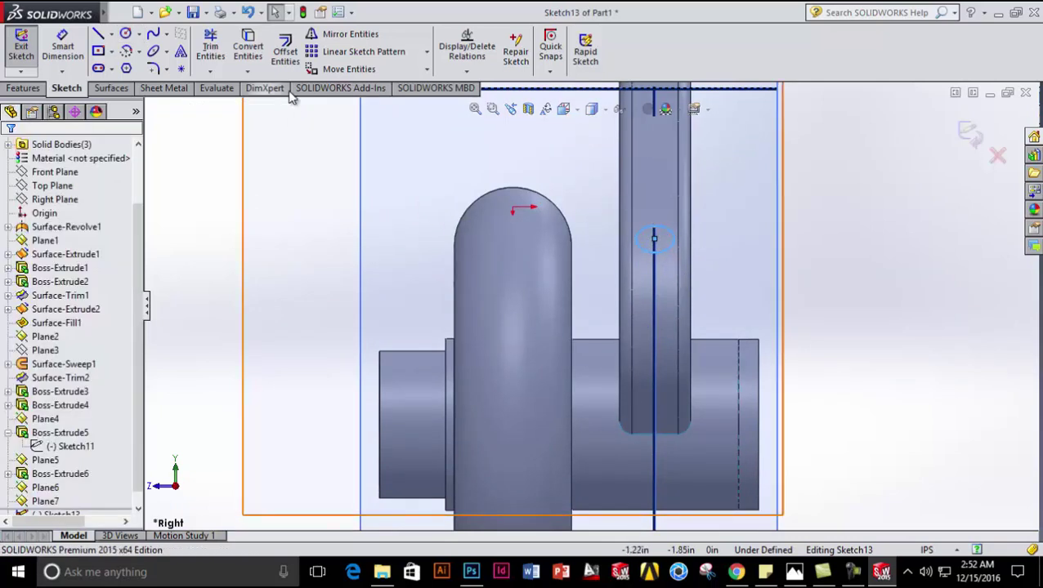
- Offset the circle 0.03in inward with Reverse checked
{"action": "left_click", "coordinate": [286, 51]}
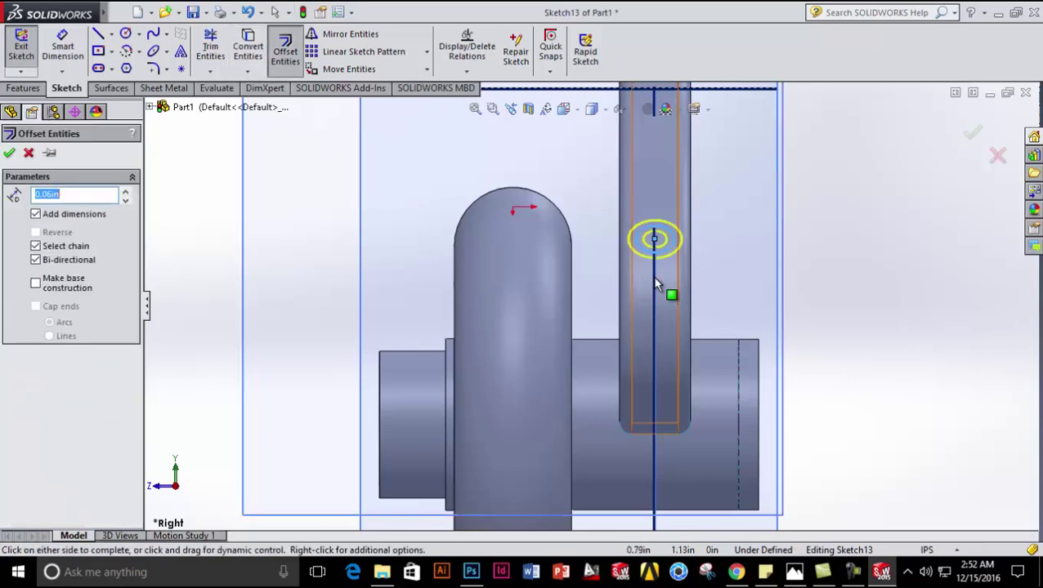
{"action": "left_click", "coordinate": [60, 237]}
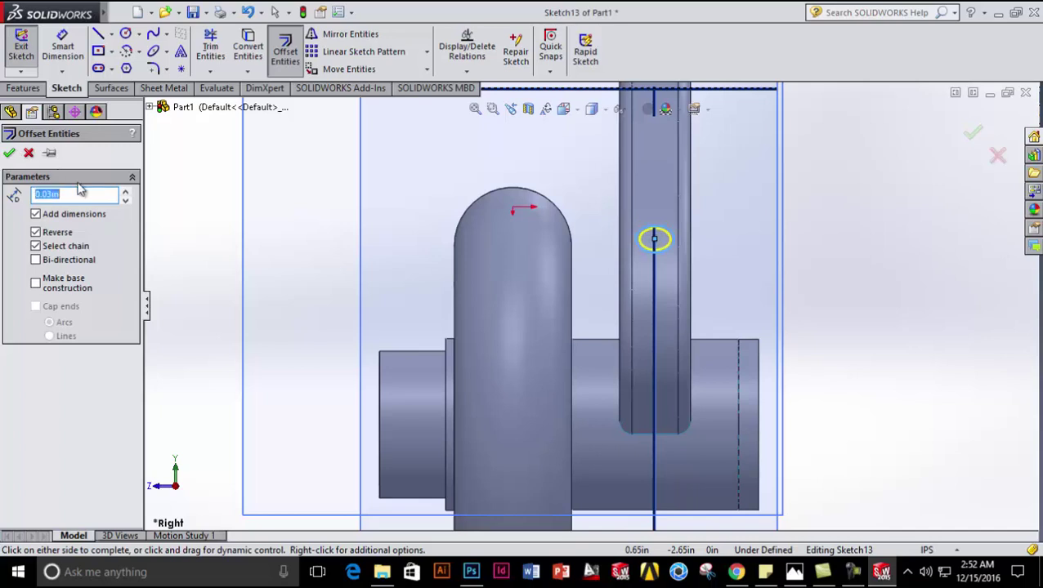
{"action": "left_click", "coordinate": [11, 152]}
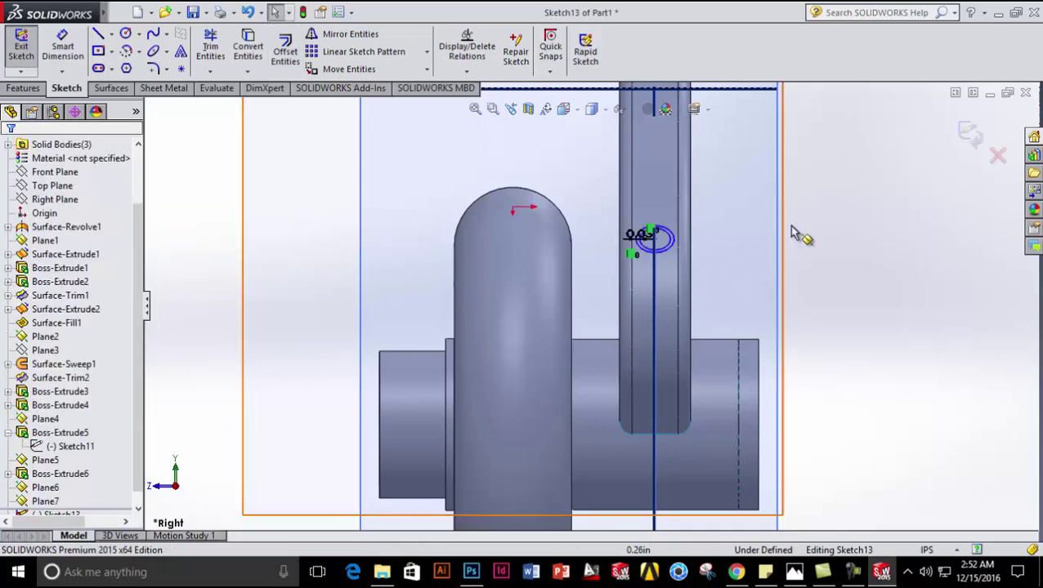
{"action": "scroll", "coordinate": [805, 243], "scroll_direction": "down", "scroll_amount": 2}
{"action": "scroll", "coordinate": [633, 247], "scroll_direction": "down", "scroll_amount": 2}
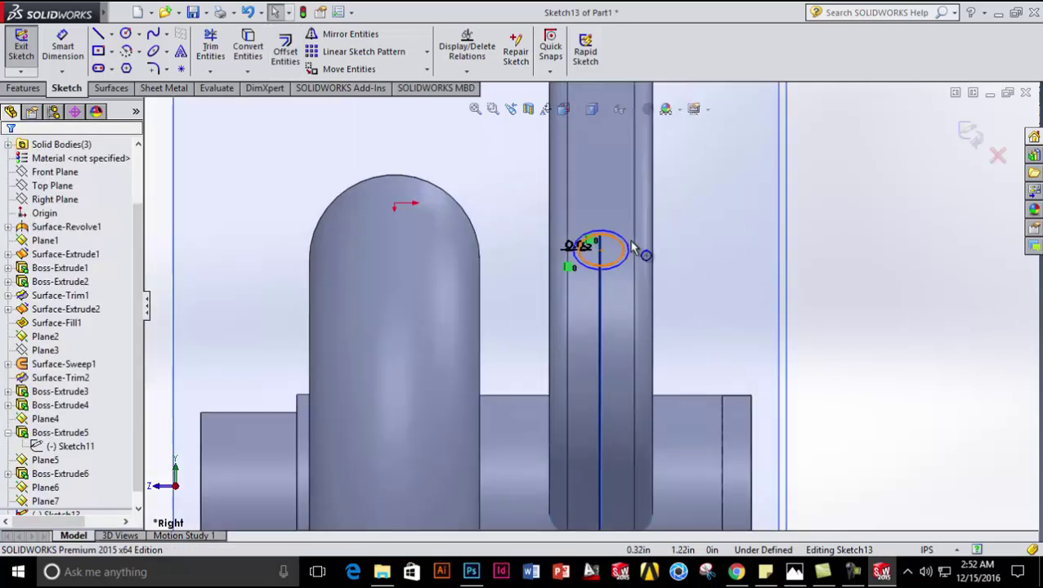
- Exit the sketch, then re-edit Sketch13 to snap the circles' centre onto the vertical line
{"action": "left_click", "coordinate": [970, 134]}
{"action": "mouse_move", "coordinate": [891, 268]}
{"action": "middle_mouse_down"}
{"action": "mouse_move", "coordinate": [799, 273]}
{"action": "mouse_move", "coordinate": [823, 282]}
{"action": "middle_mouse_up"}
{"action": "scroll", "coordinate": [768, 276], "scroll_direction": "up", "scroll_amount": 5}
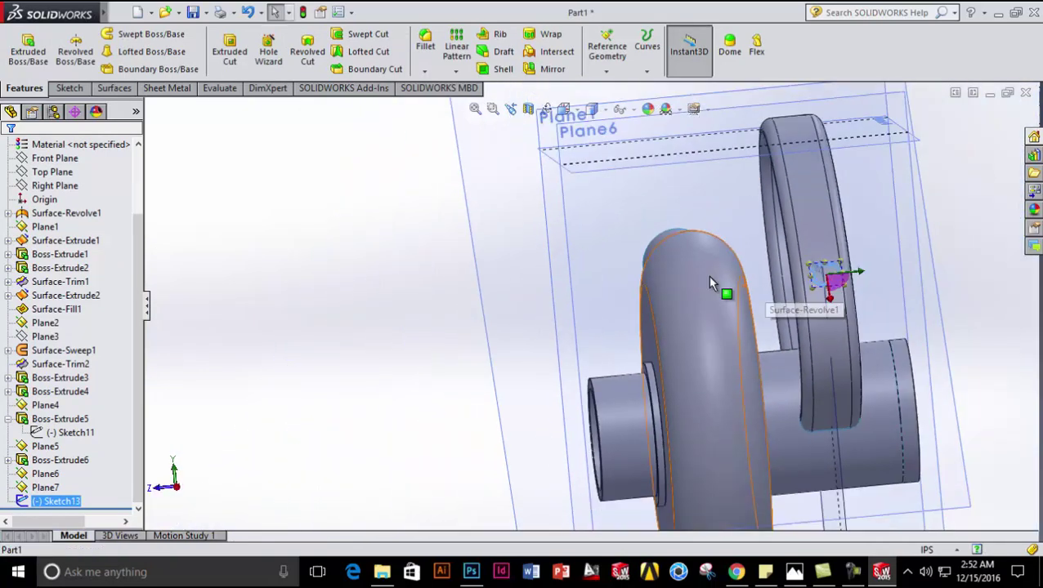
{"action": "scroll", "coordinate": [809, 282], "scroll_direction": "down", "scroll_amount": 8}
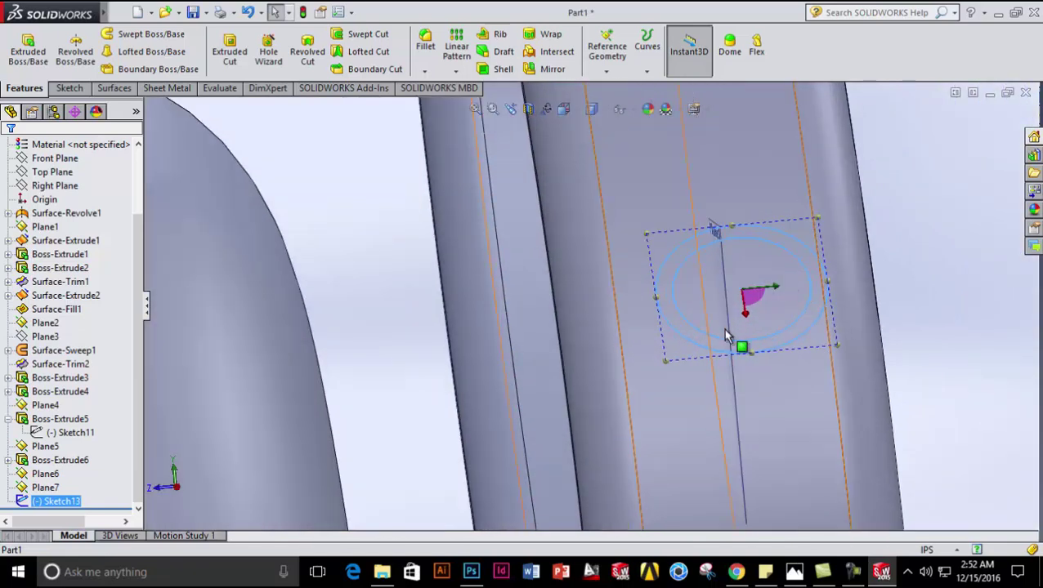
{"action": "left_click", "coordinate": [752, 362]}
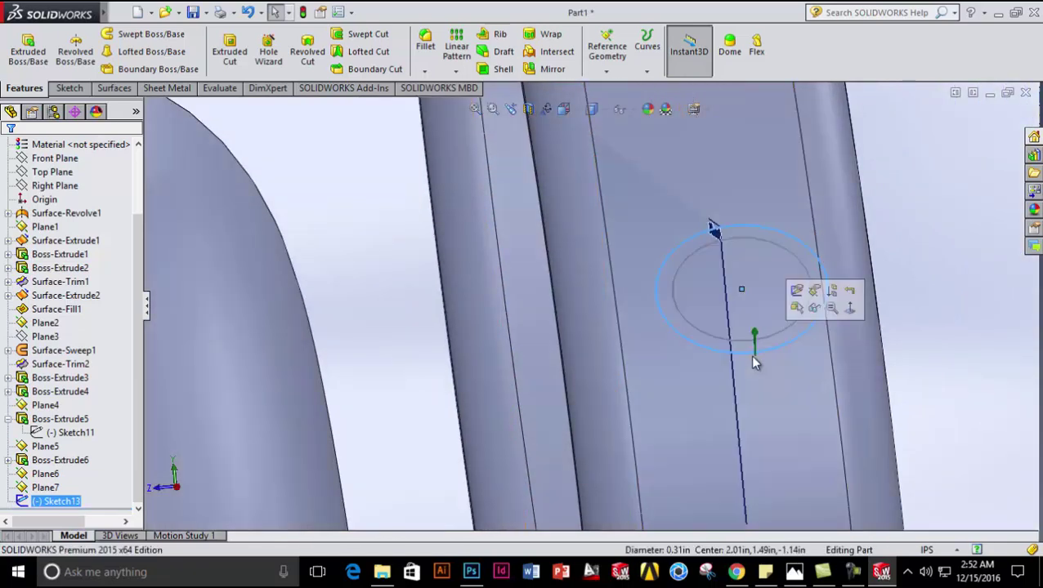
{"action": "left_click", "coordinate": [745, 292]}
{"action": "left_click_drag", "start_coordinate": [744, 279], "coordinate": [726, 267]}
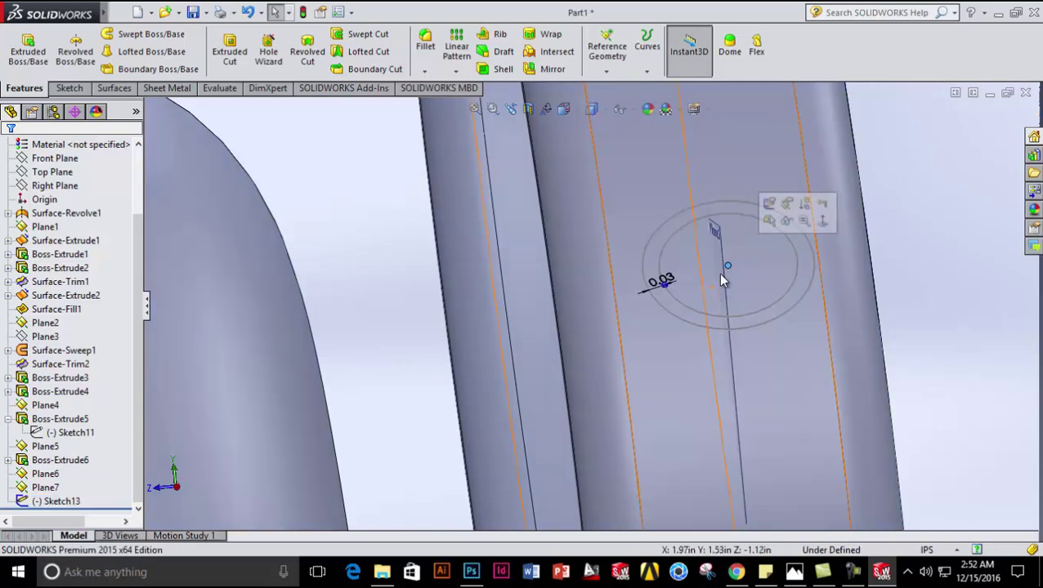
{"action": "left_click", "coordinate": [726, 262]}
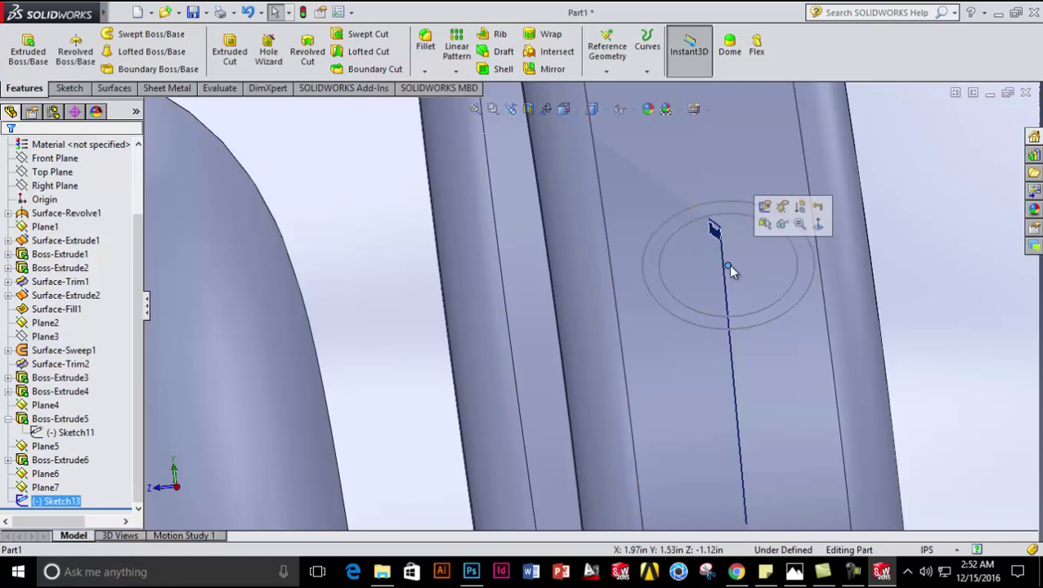
{"action": "mouse_move", "coordinate": [724, 269]}
{"action": "left_mouse_down"}
{"action": "mouse_move", "coordinate": [710, 280]}
{"action": "mouse_move", "coordinate": [723, 267]}
{"action": "left_mouse_up"}
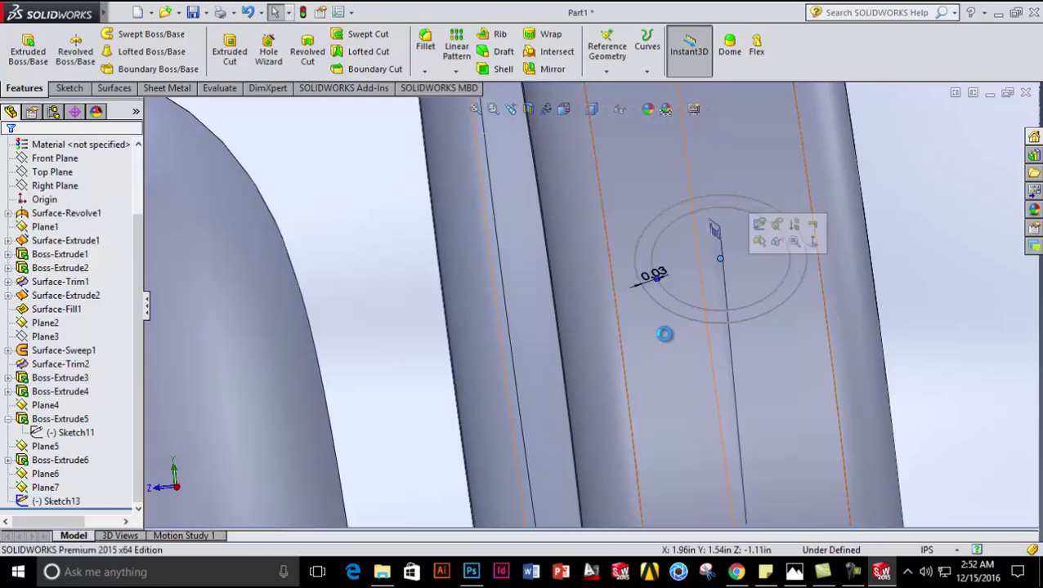
{"action": "scroll", "coordinate": [663, 337], "scroll_direction": "up", "scroll_amount": 3}
{"action": "middle_click_drag", "start_coordinate": [663, 342], "coordinate": [665, 414]}
- View Plane7 normal and shift Sketch13's circles slightly left, then check placement
{"action": "left_click", "coordinate": [57, 501]}
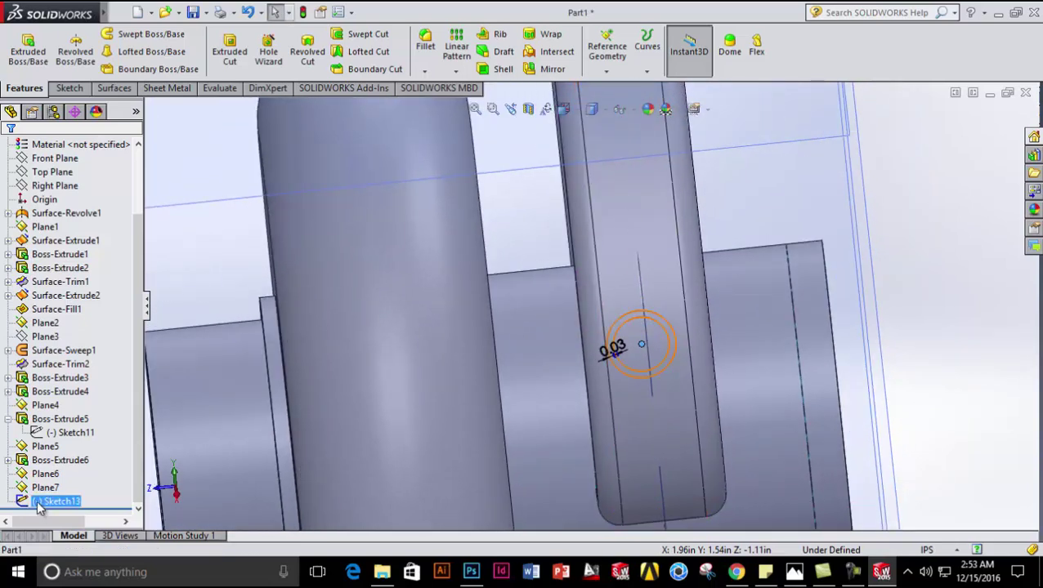
{"action": "right_click", "coordinate": [45, 488]}
{"action": "left_click", "coordinate": [100, 284]}
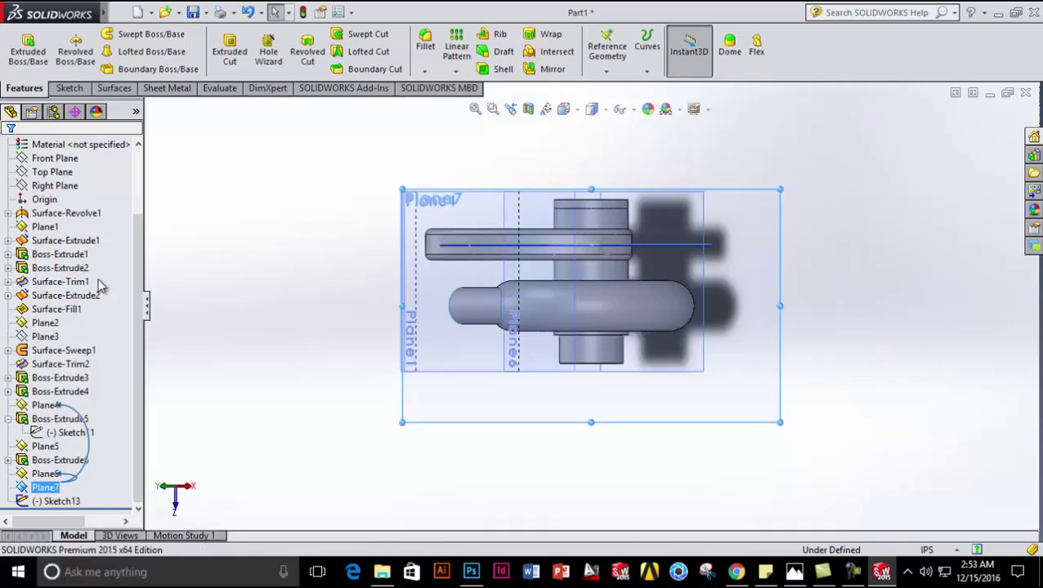
{"action": "scroll", "coordinate": [547, 284], "scroll_direction": "down", "scroll_amount": 10}
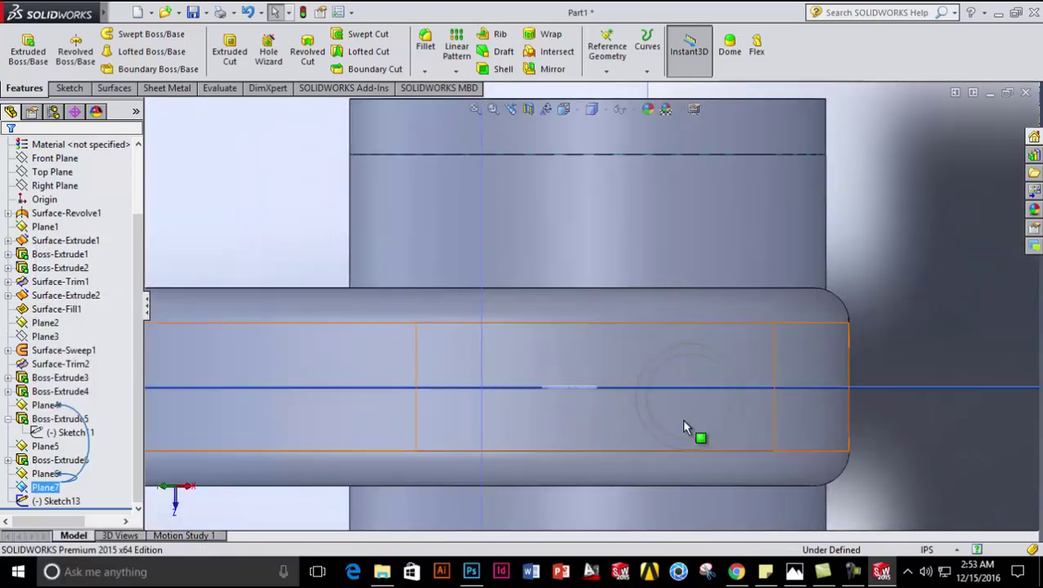
{"action": "double_click", "coordinate": [691, 413]}
{"action": "left_click_drag", "start_coordinate": [660, 392], "coordinate": [654, 390]}
{"action": "mouse_move", "coordinate": [642, 395]}
{"action": "middle_mouse_down"}
{"action": "mouse_move", "coordinate": [623, 349]}
{"action": "mouse_move", "coordinate": [590, 344]}
{"action": "mouse_move", "coordinate": [582, 233]}
{"action": "middle_mouse_up"}
{"action": "scroll", "coordinate": [582, 233], "scroll_direction": "up", "scroll_amount": 5}
{"action": "scroll", "coordinate": [607, 286], "scroll_direction": "down", "scroll_amount": 5}
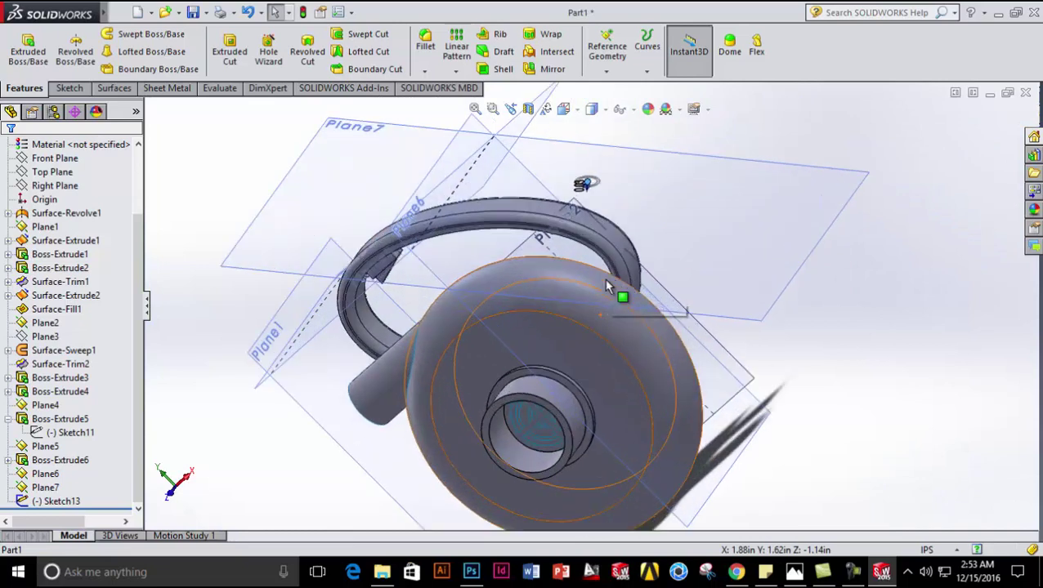
{"action": "middle_click_drag", "start_coordinate": [793, 386], "coordinate": [349, 252]}
{"action": "middle_click_drag", "start_coordinate": [500, 383], "coordinate": [389, 380]}
{"action": "scroll", "coordinate": [344, 344], "scroll_direction": "down", "scroll_amount": 3}
{"action": "scroll", "coordinate": [391, 383], "scroll_direction": "down", "scroll_amount": 3}
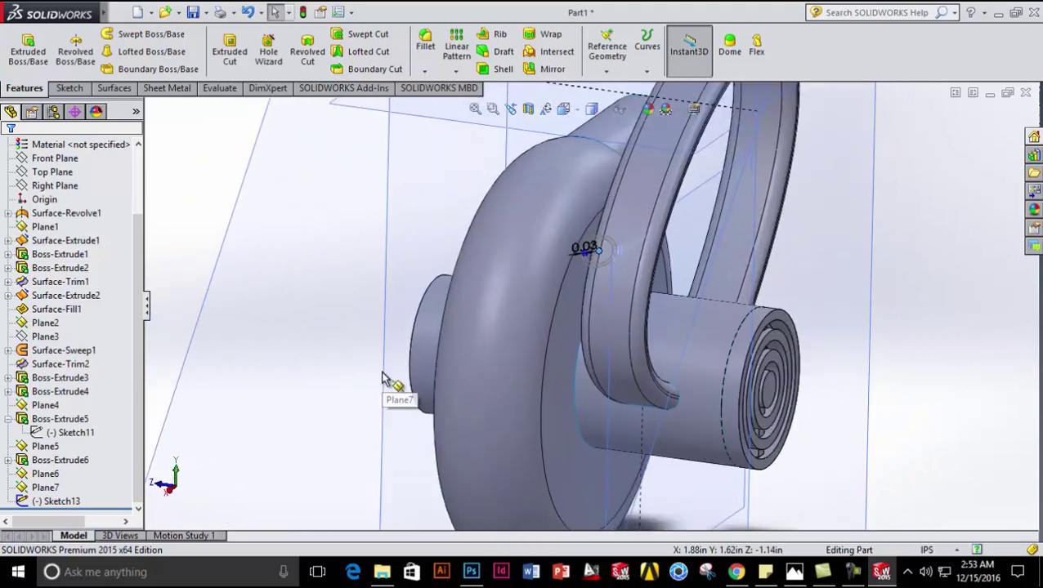
- Start a reversed extruded surface from Sketch13's small circle
{"action": "left_click", "coordinate": [108, 88]}
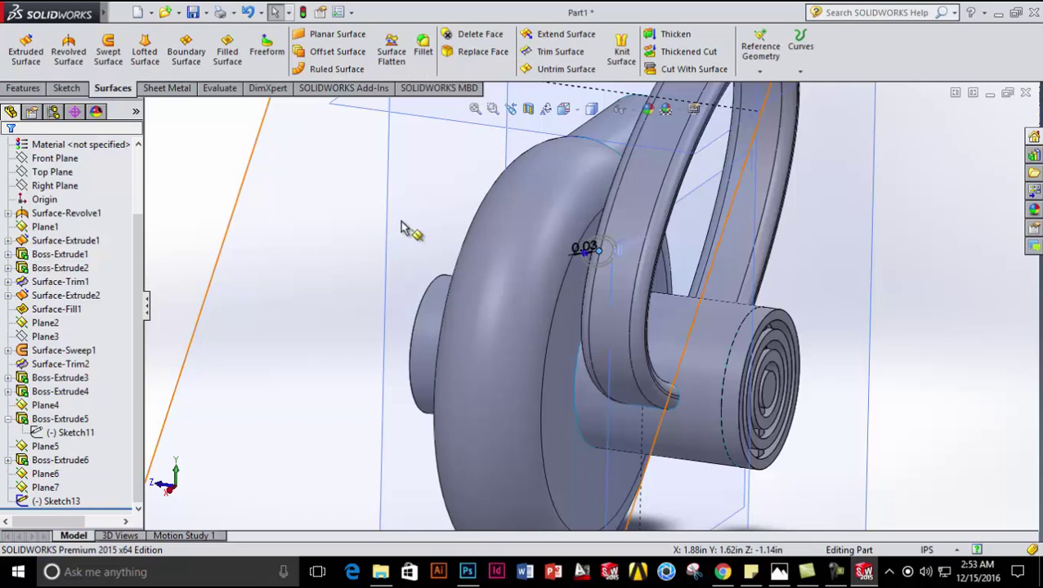
{"action": "left_click", "coordinate": [20, 65]}
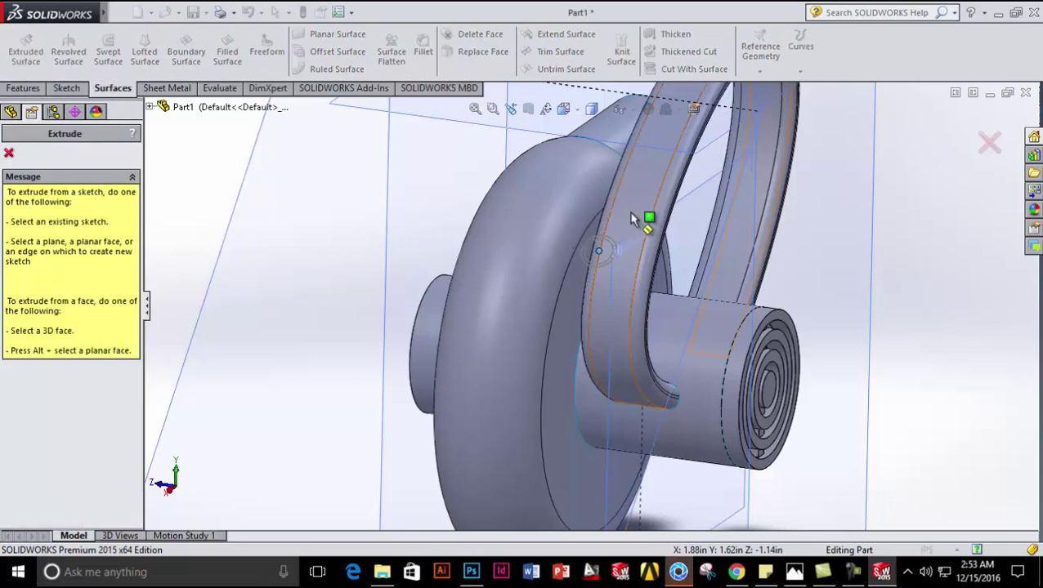
{"action": "scroll", "coordinate": [605, 278], "scroll_direction": "down", "scroll_amount": 3}
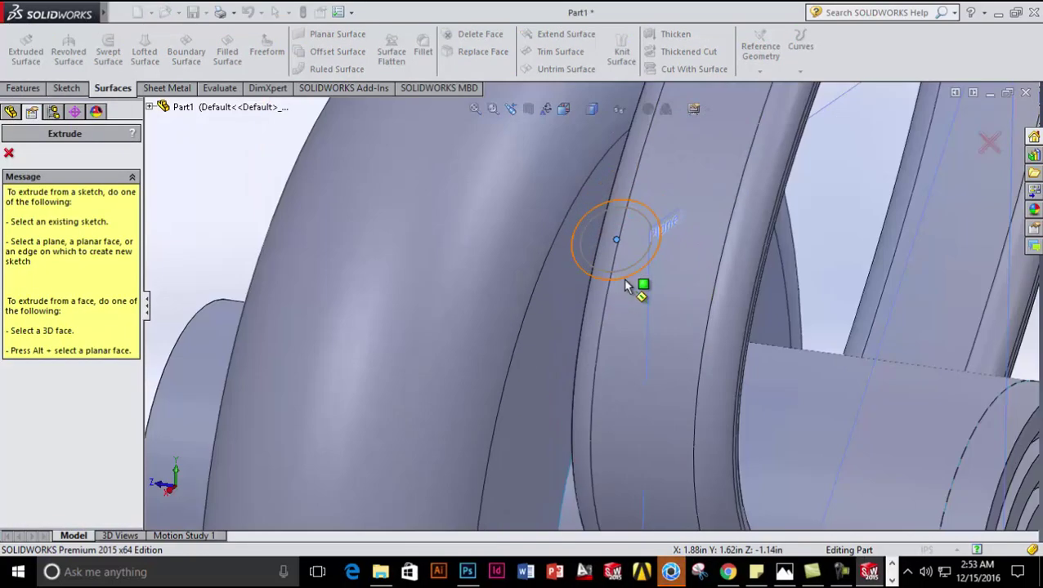
{"action": "left_click", "coordinate": [623, 279]}
{"action": "left_click", "coordinate": [17, 245]}
{"action": "middle_click_drag", "start_coordinate": [369, 353], "coordinate": [284, 381]}
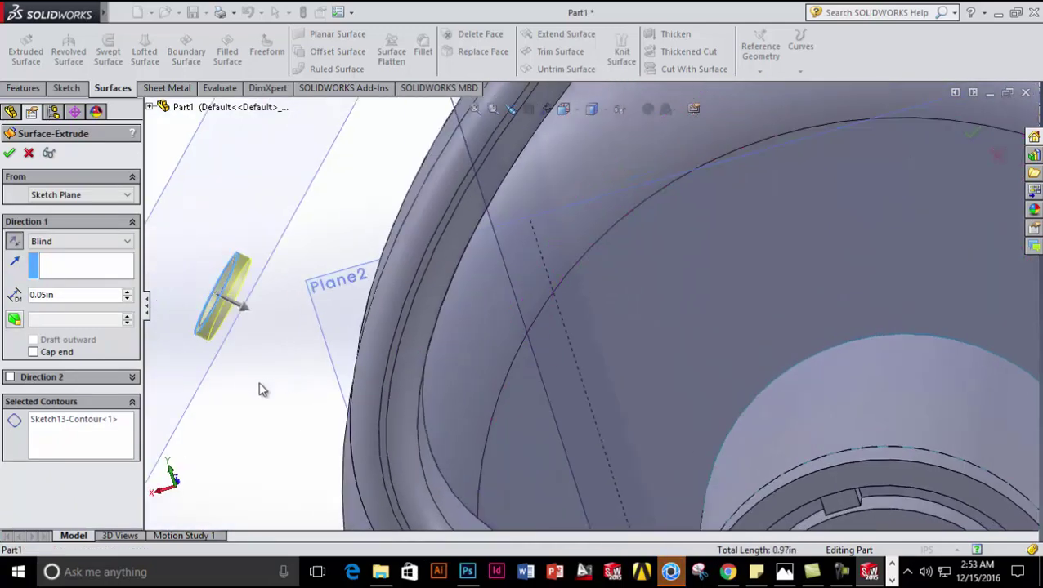
{"action": "left_click_drag", "start_coordinate": [244, 307], "coordinate": [371, 372]}
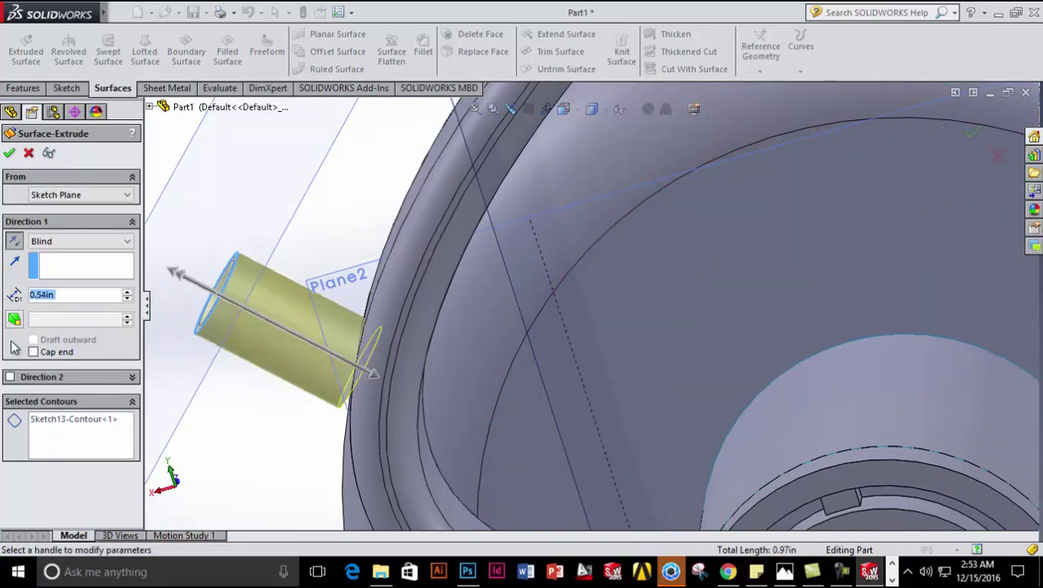
- Add a 7° inward draft and set the extrusion depth to 0.57in
{"action": "left_click", "coordinate": [19, 323]}
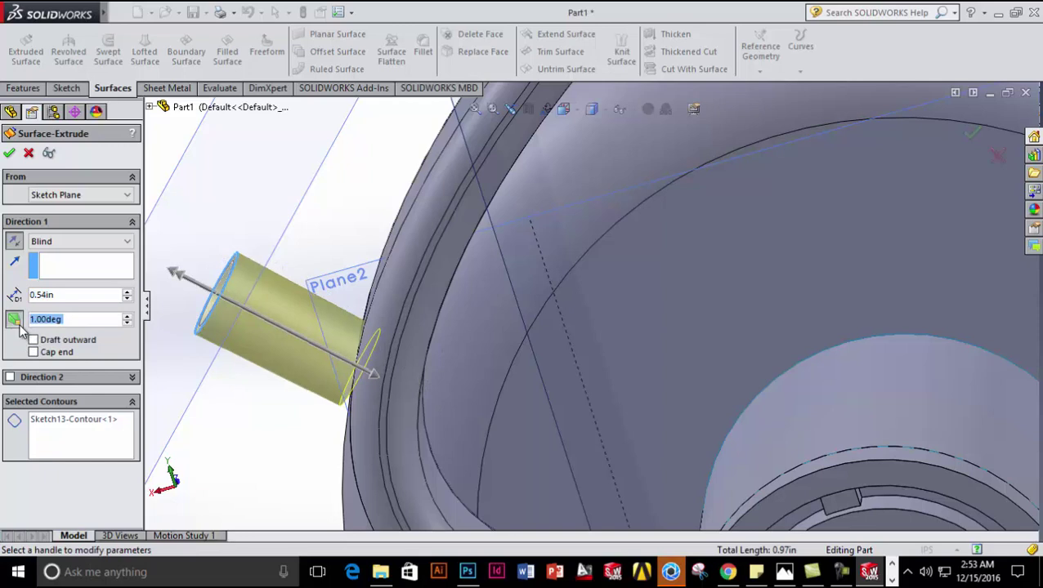
{"action": "left_click", "coordinate": [34, 340]}
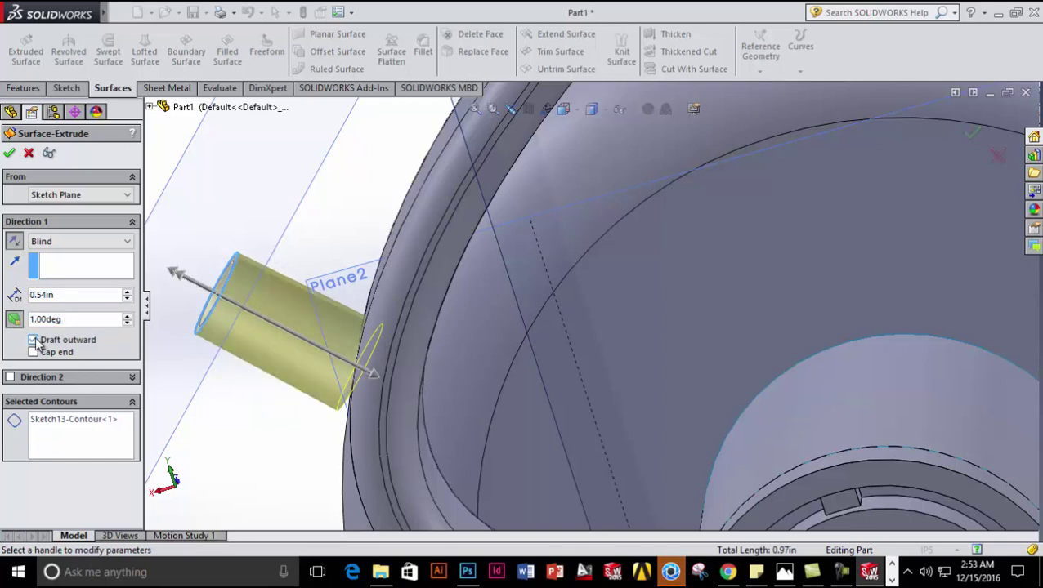
{"action": "left_click", "coordinate": [34, 340]}
{"action": "left_click", "coordinate": [127, 317]}
{"action": "left_click", "coordinate": [128, 317]}
{"action": "left_click", "coordinate": [127, 316]}
{"action": "left_click", "coordinate": [127, 316]}
{"action": "left_click", "coordinate": [127, 316]}
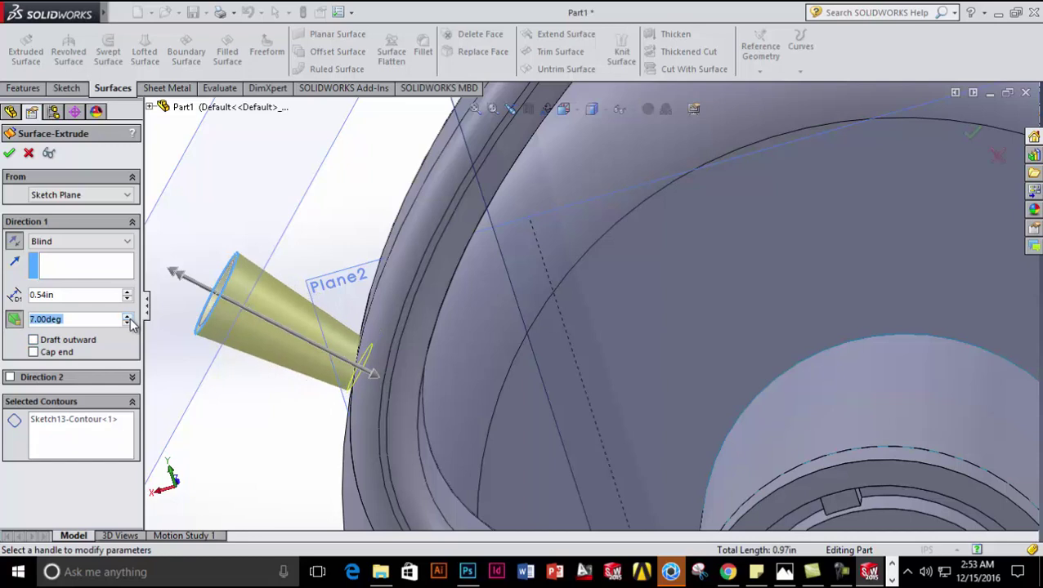
{"action": "left_click", "coordinate": [378, 375]}
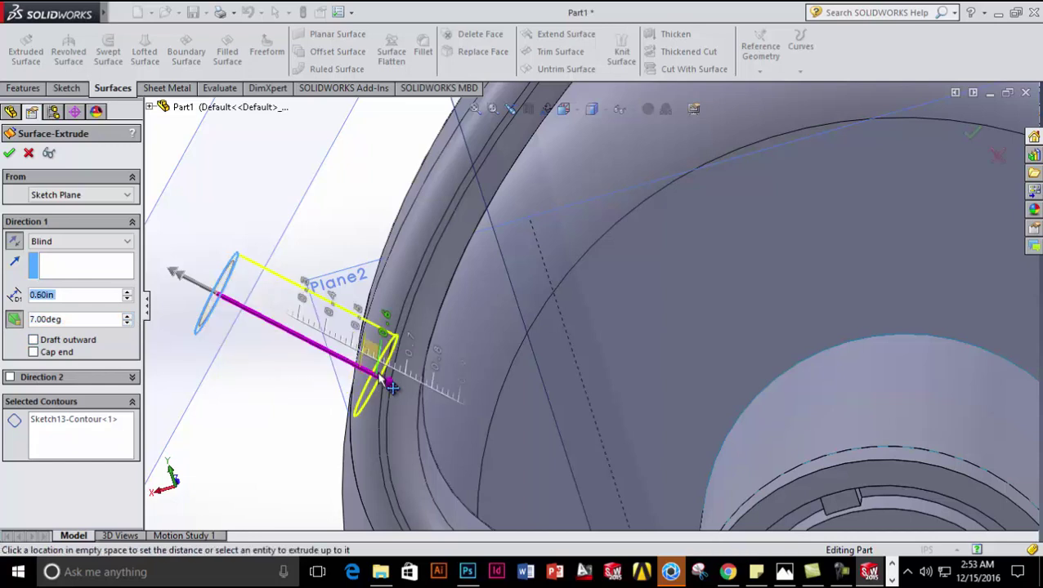
{"action": "left_click", "coordinate": [380, 383]}
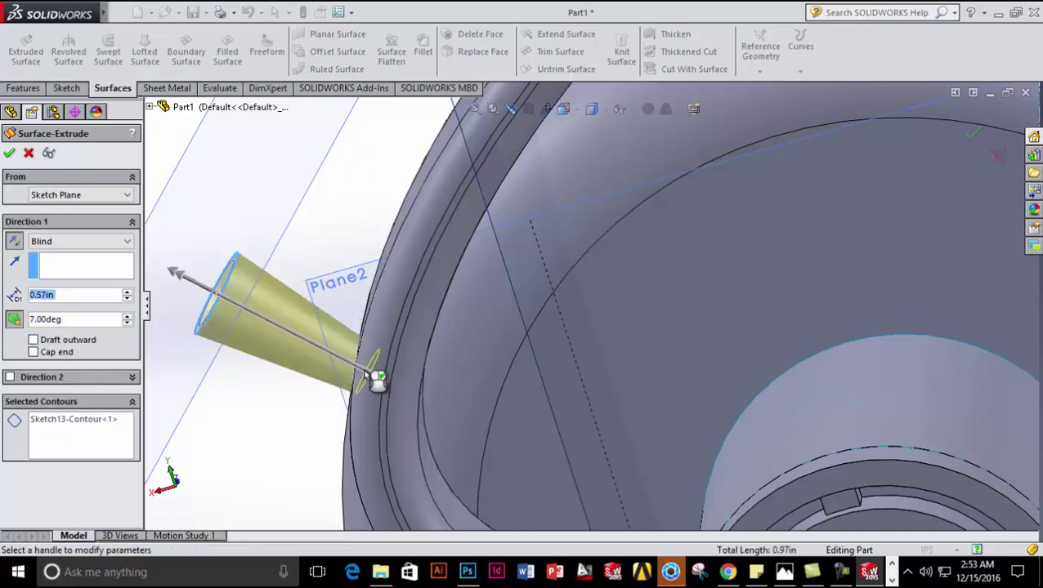
{"action": "middle_click_drag", "start_coordinate": [287, 379], "coordinate": [372, 396]}
{"action": "left_click", "coordinate": [8, 155]}
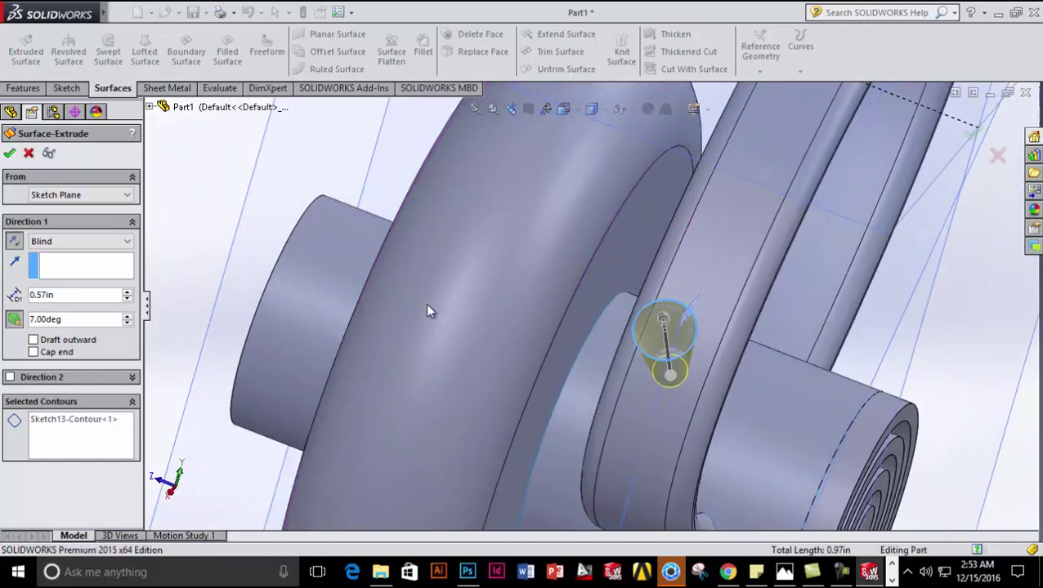
{"action": "scroll", "coordinate": [678, 337], "scroll_direction": "down", "scroll_amount": 4}
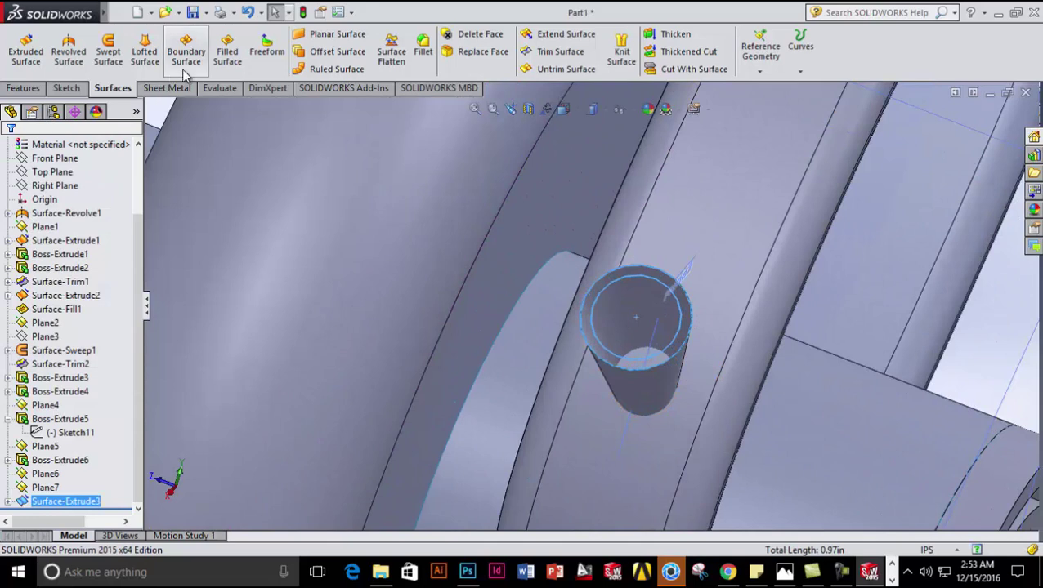
- Cap the tapered tube's circular end edge with a Filled Surface patch
{"action": "left_click", "coordinate": [227, 51]}
{"action": "left_click", "coordinate": [617, 360]}
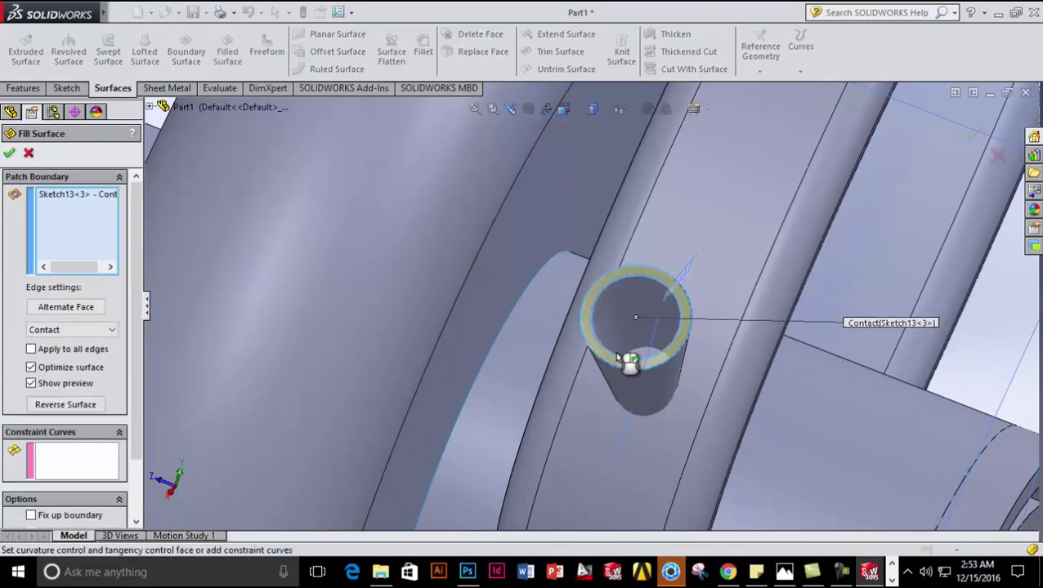
{"action": "left_click", "coordinate": [8, 154]}
{"action": "middle_click_drag", "start_coordinate": [326, 294], "coordinate": [405, 350]}
{"action": "scroll", "coordinate": [407, 297], "scroll_direction": "up", "scroll_amount": 5}
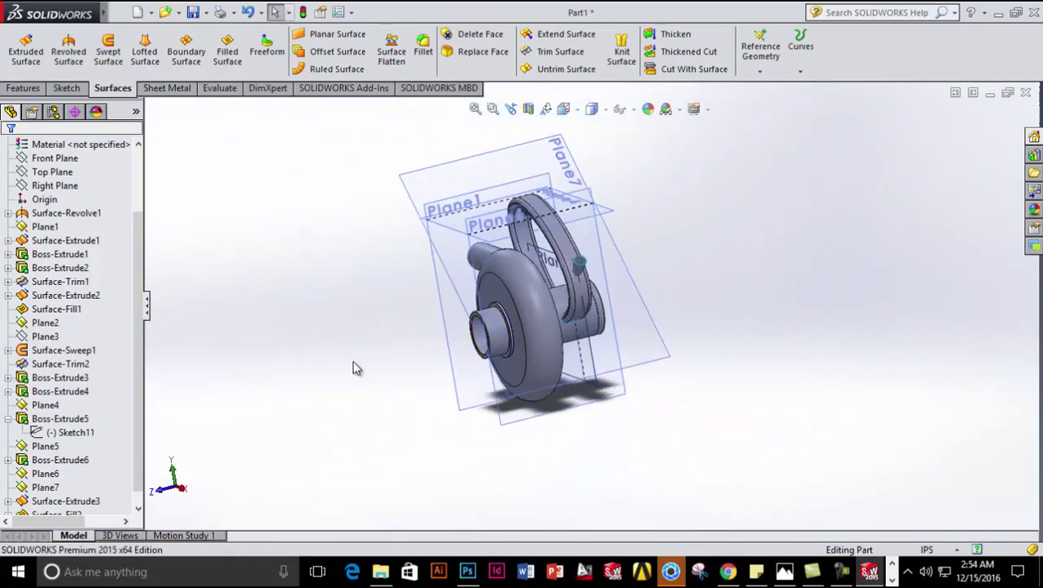
{"action": "middle_click_drag", "start_coordinate": [345, 381], "coordinate": [498, 413]}
{"action": "left_click", "coordinate": [784, 572]}
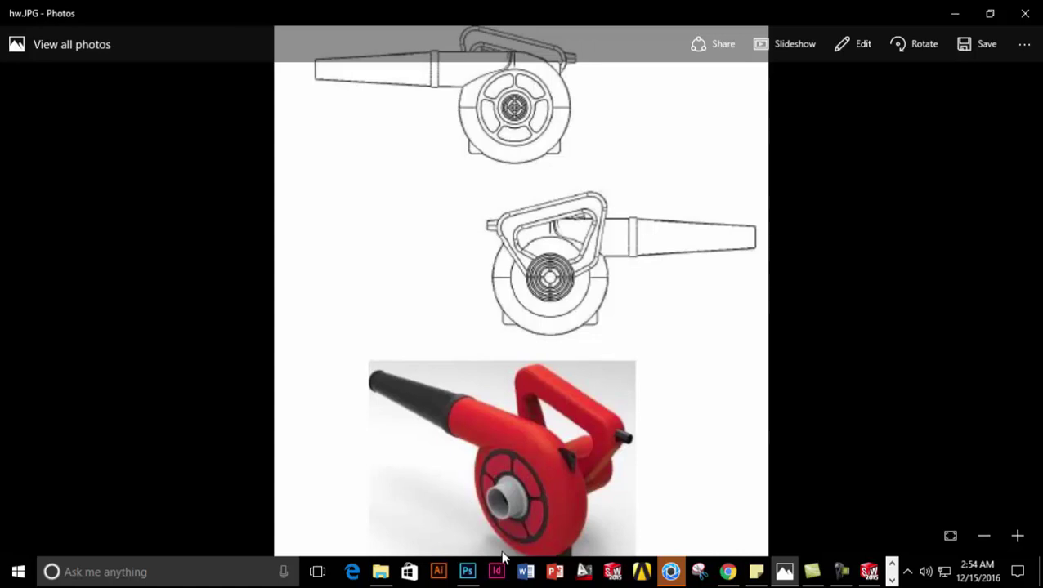
{"action": "left_click", "coordinate": [954, 14]}
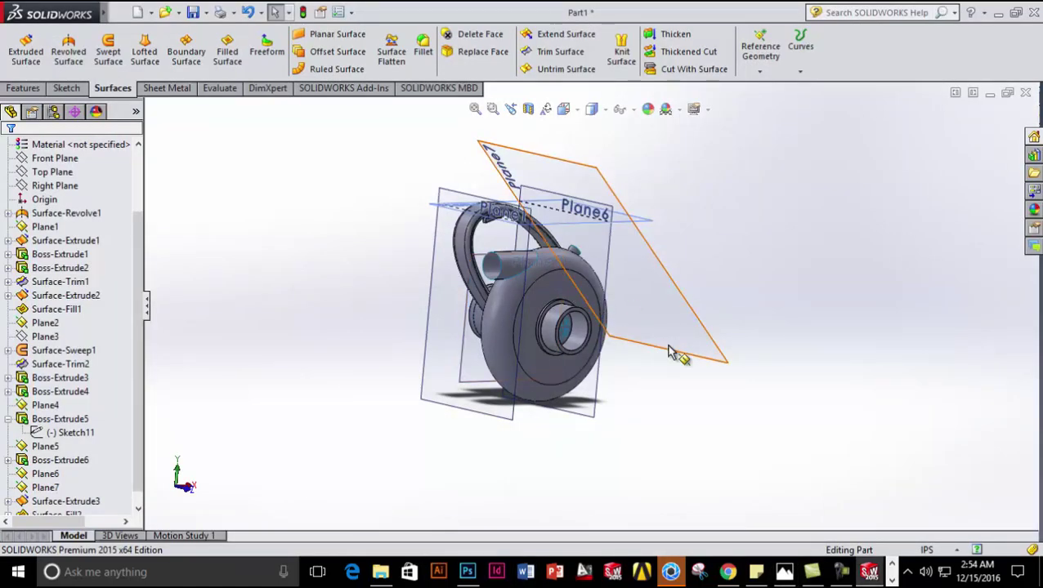
- Hide Plane7, Plane6 and Plane1
{"action": "right_click", "coordinate": [713, 344]}
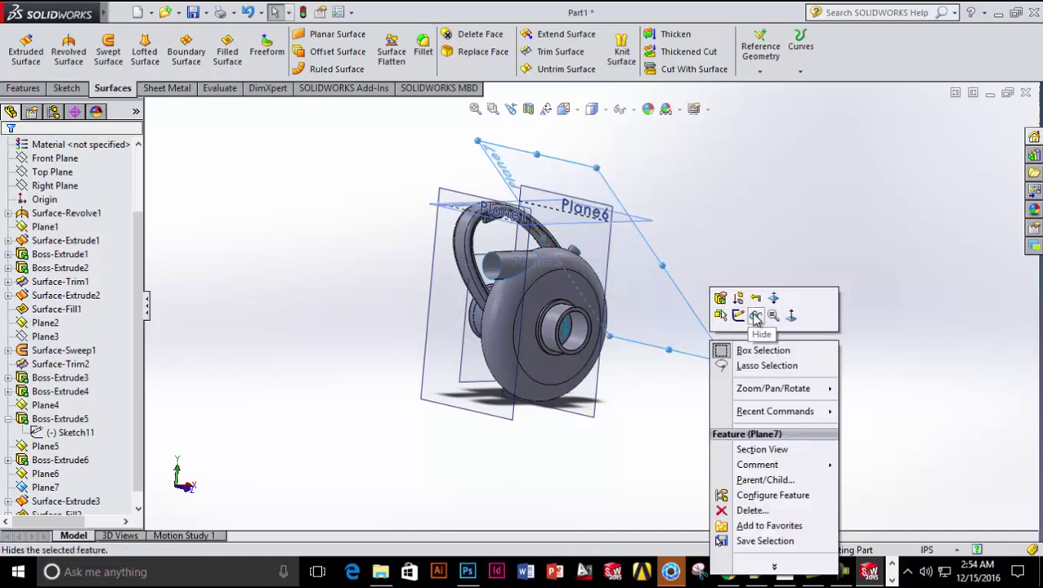
{"action": "left_click", "coordinate": [756, 317]}
{"action": "right_click", "coordinate": [614, 271]}
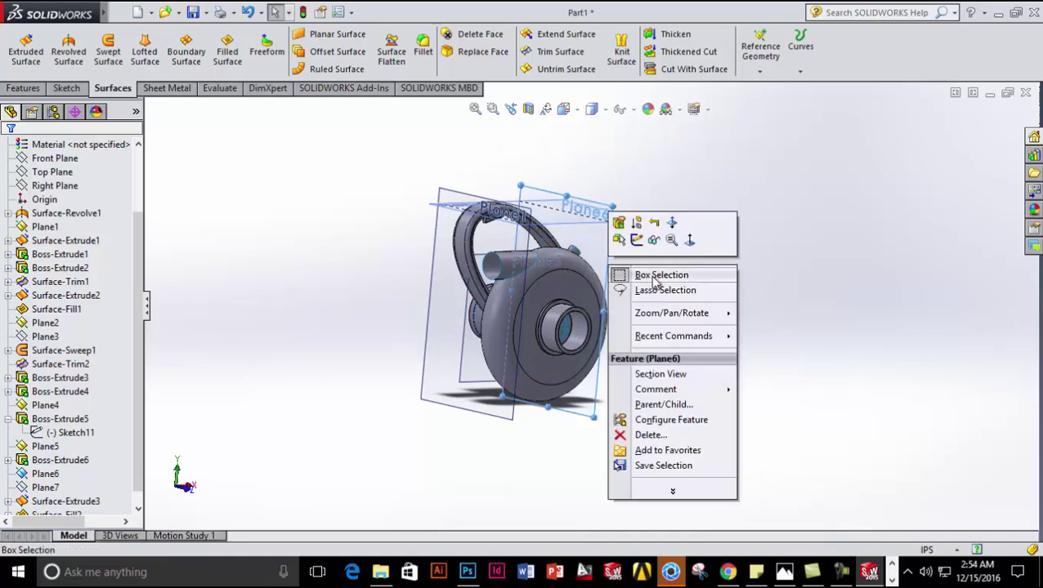
{"action": "left_click", "coordinate": [658, 244]}
{"action": "right_click", "coordinate": [634, 231]}
{"action": "left_click", "coordinate": [671, 204]}
- Orbit to a front view and start a new sketch on the housing's front face
{"action": "middle_click_drag", "start_coordinate": [707, 348], "coordinate": [593, 321]}
{"action": "scroll", "coordinate": [593, 321], "scroll_direction": "up", "scroll_amount": 2}
{"action": "right_click", "coordinate": [587, 235]}
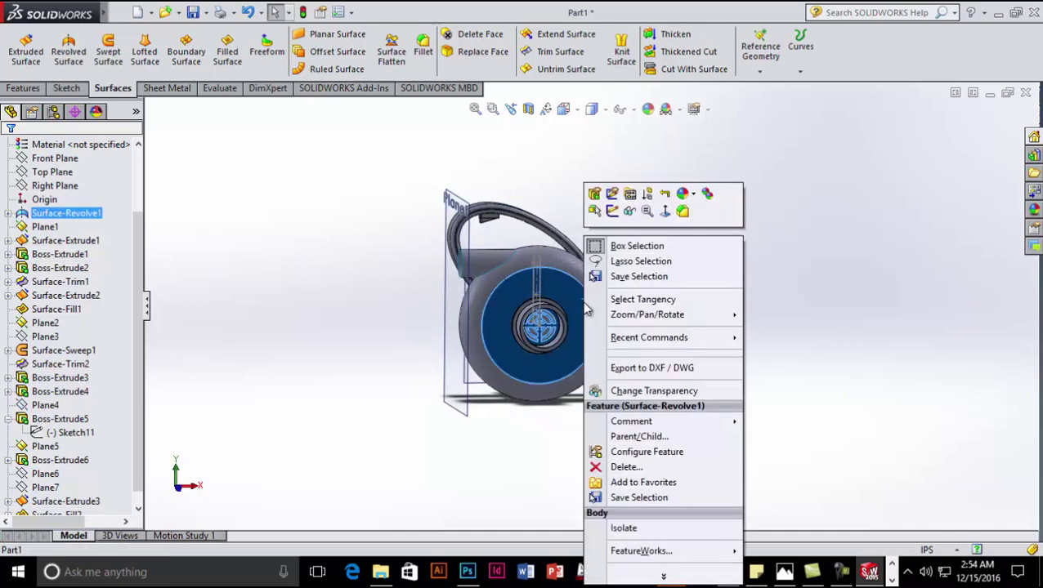
{"action": "key", "text": "Escape"}
{"action": "right_click", "coordinate": [638, 314]}
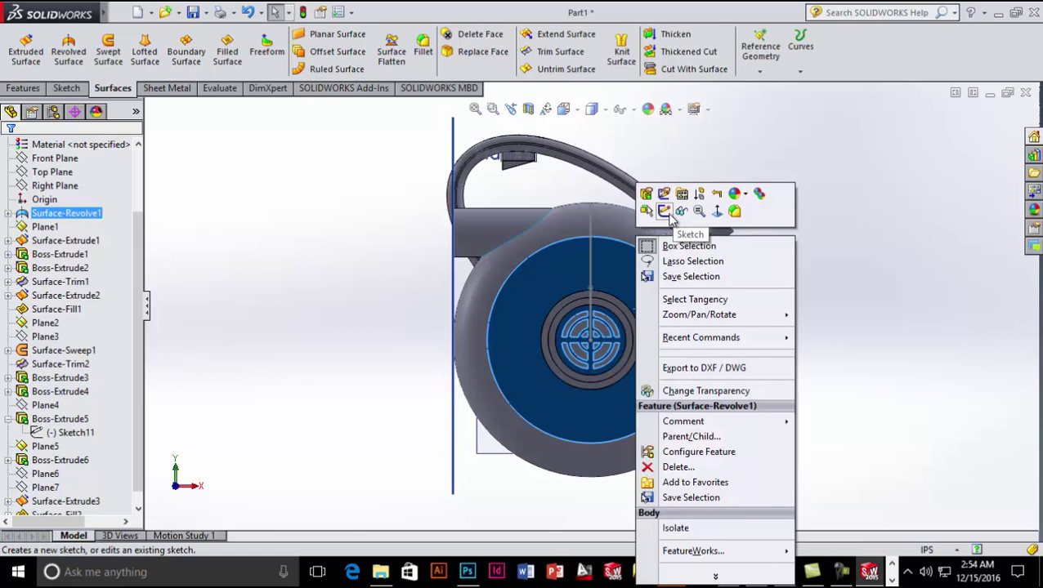
{"action": "left_click", "coordinate": [666, 212]}
- Draw a circle centred on the origin with a radius of about 1.29
{"action": "left_click", "coordinate": [125, 33]}
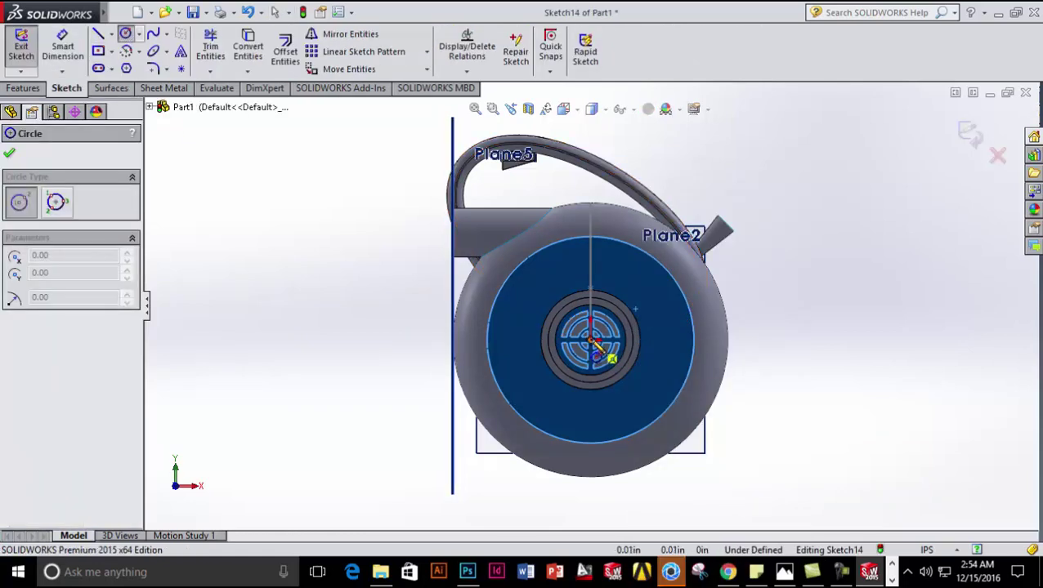
{"action": "scroll", "coordinate": [599, 350], "scroll_direction": "down", "scroll_amount": 3}
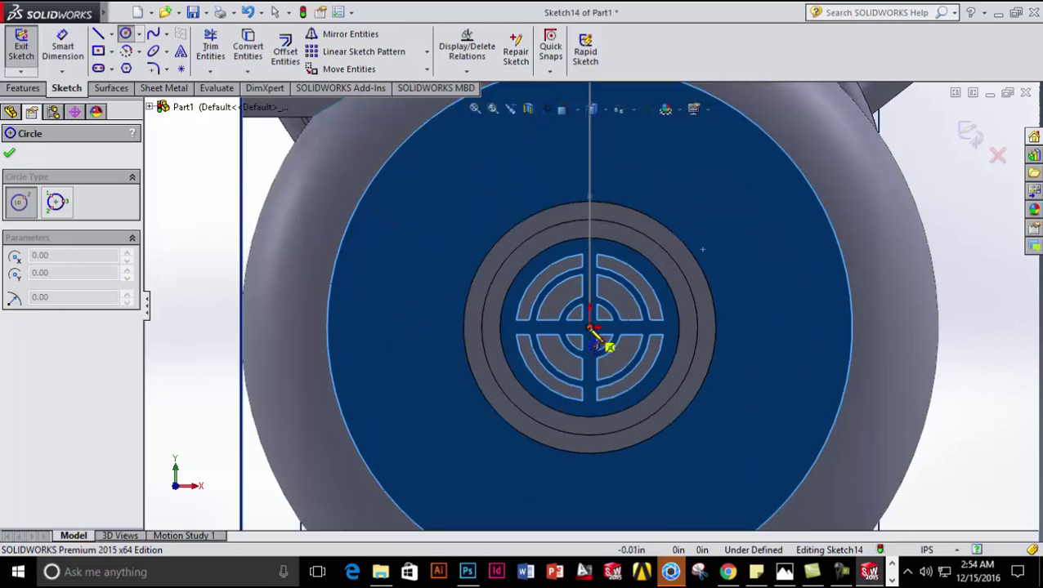
{"action": "left_click", "coordinate": [590, 330]}
{"action": "scroll", "coordinate": [687, 409], "scroll_direction": "up", "scroll_amount": 5}
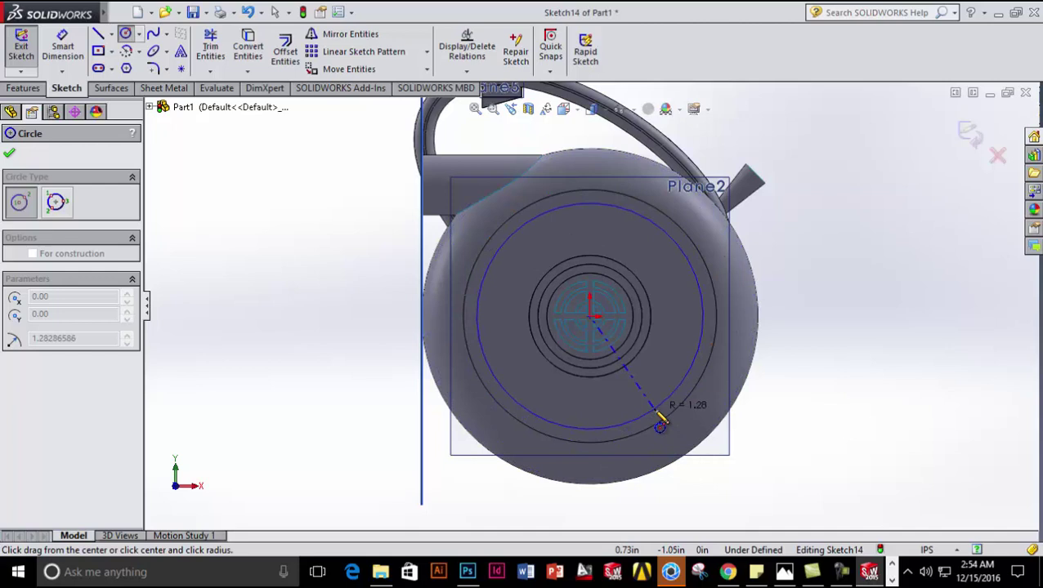
{"action": "left_click", "coordinate": [659, 418]}
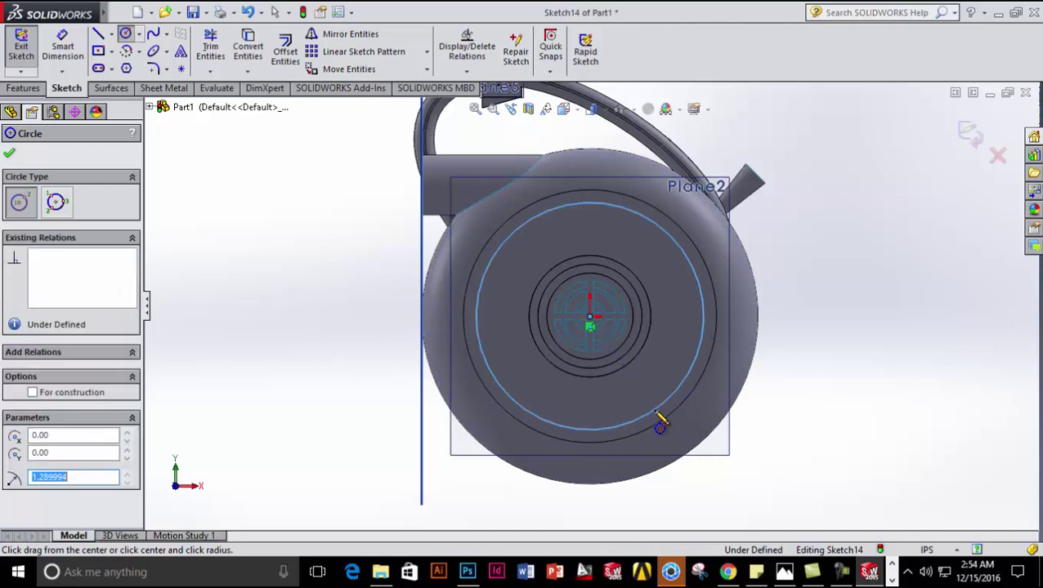
- Draw a vertical line from the circle centre upward past the housing
{"action": "key", "text": "Escape"}
{"action": "key", "text": "l"}
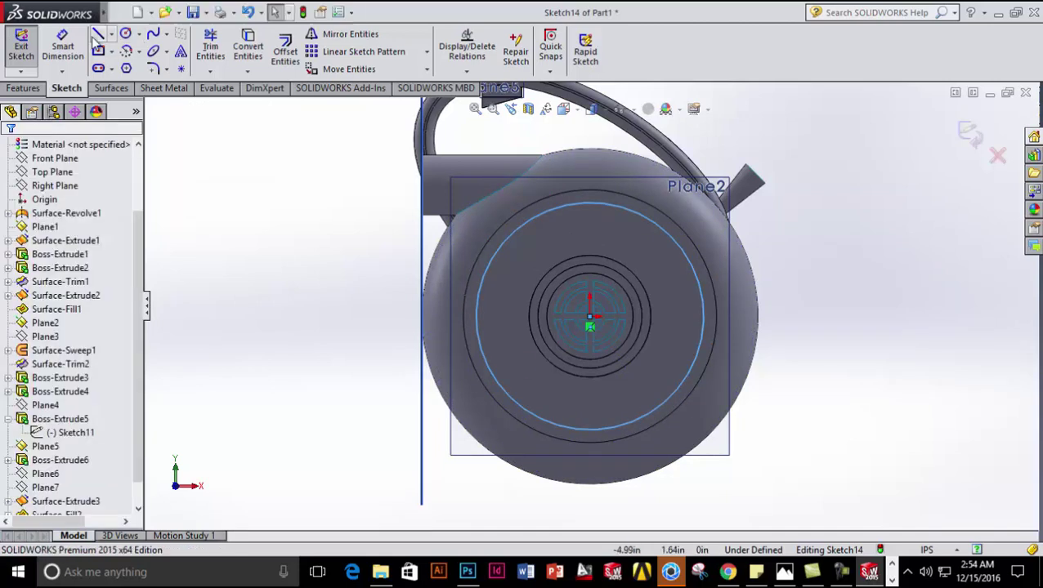
{"action": "left_click", "coordinate": [589, 317]}
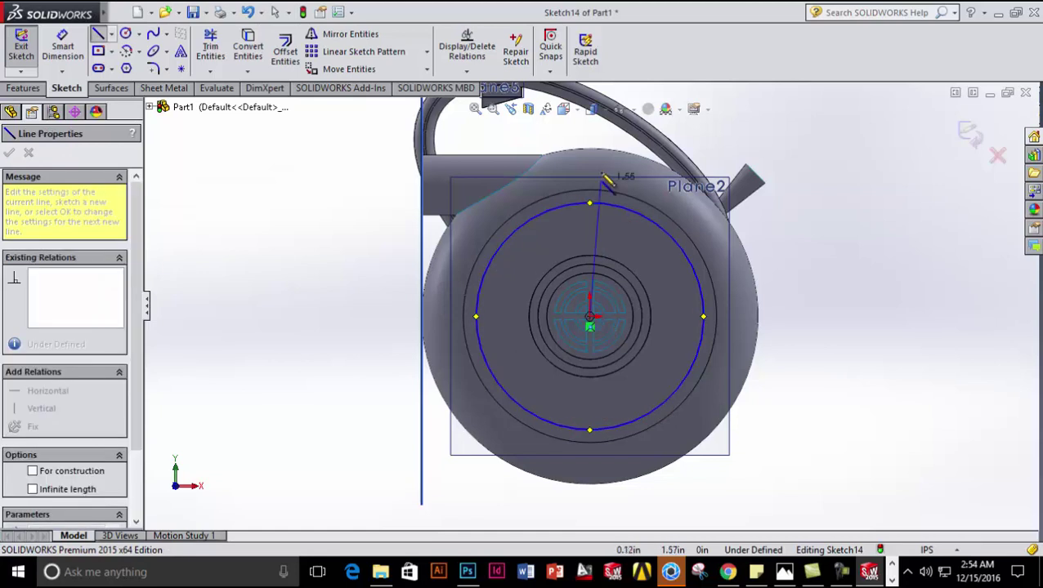
{"action": "left_click", "coordinate": [589, 143]}
{"action": "key", "text": "Escape"}
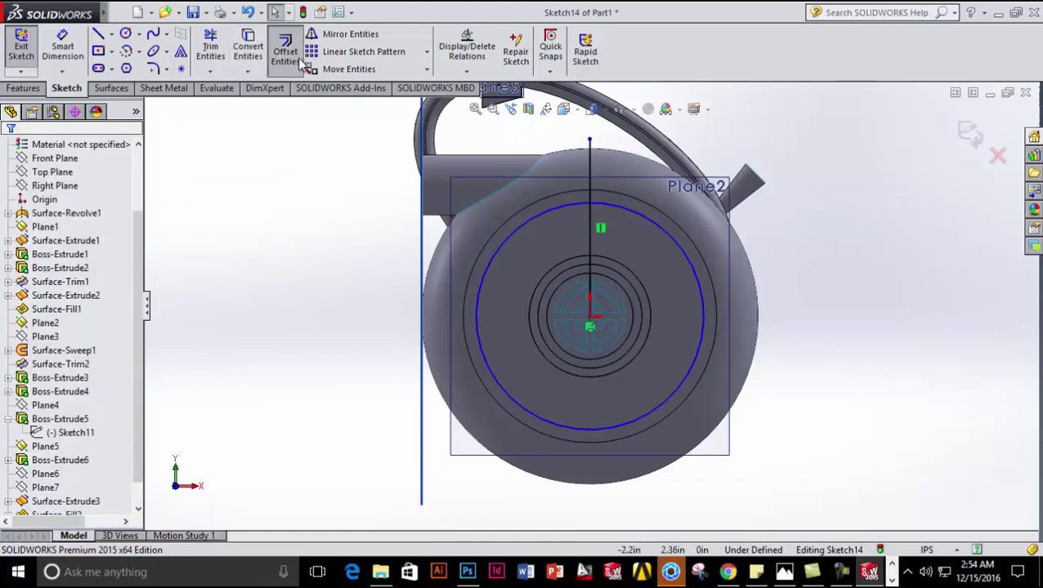
- Offset the vertical line 0.06in to both sides with Bi-directional offset
{"action": "left_click", "coordinate": [285, 50]}
{"action": "left_click", "coordinate": [588, 172]}
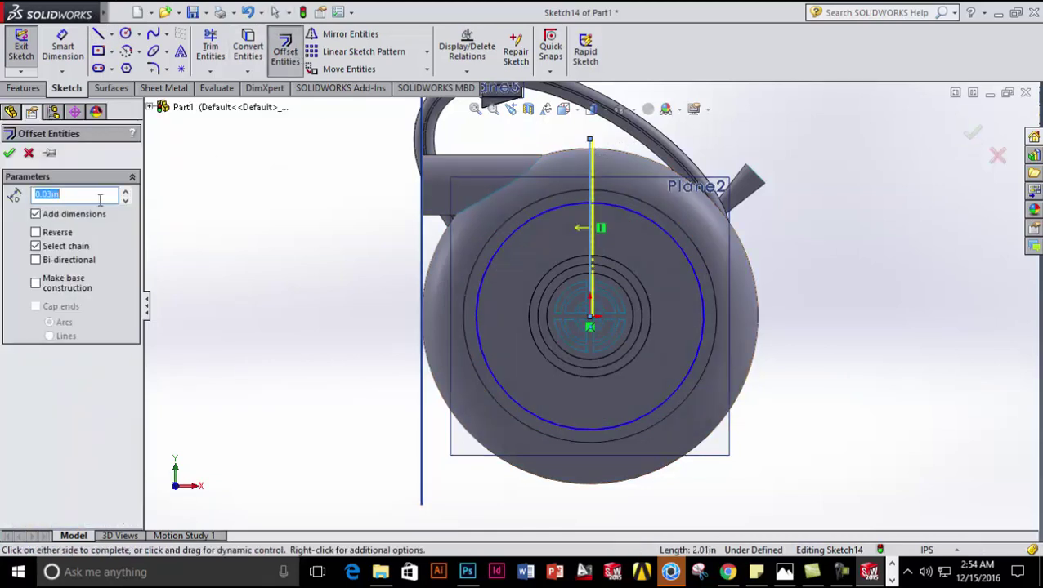
{"action": "left_click", "coordinate": [39, 259]}
{"action": "left_click", "coordinate": [81, 190]}
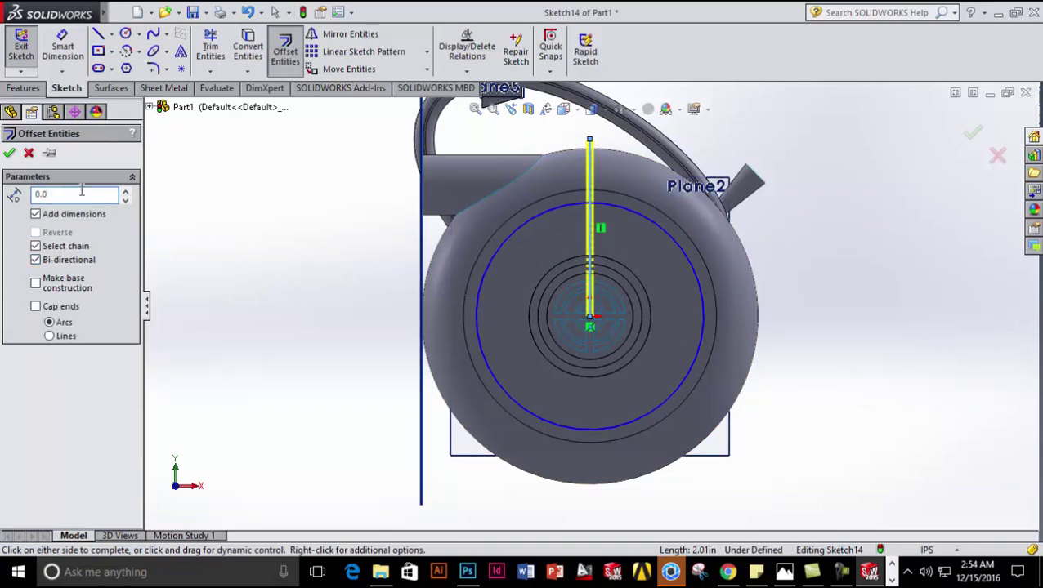
{"action": "key", "text": "Return"}
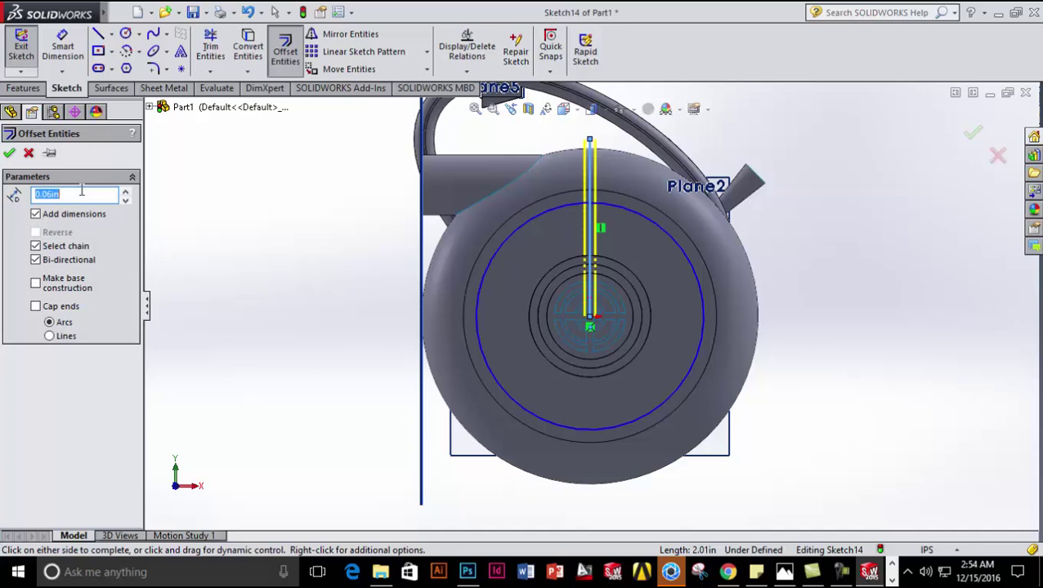
{"action": "left_click", "coordinate": [9, 155]}
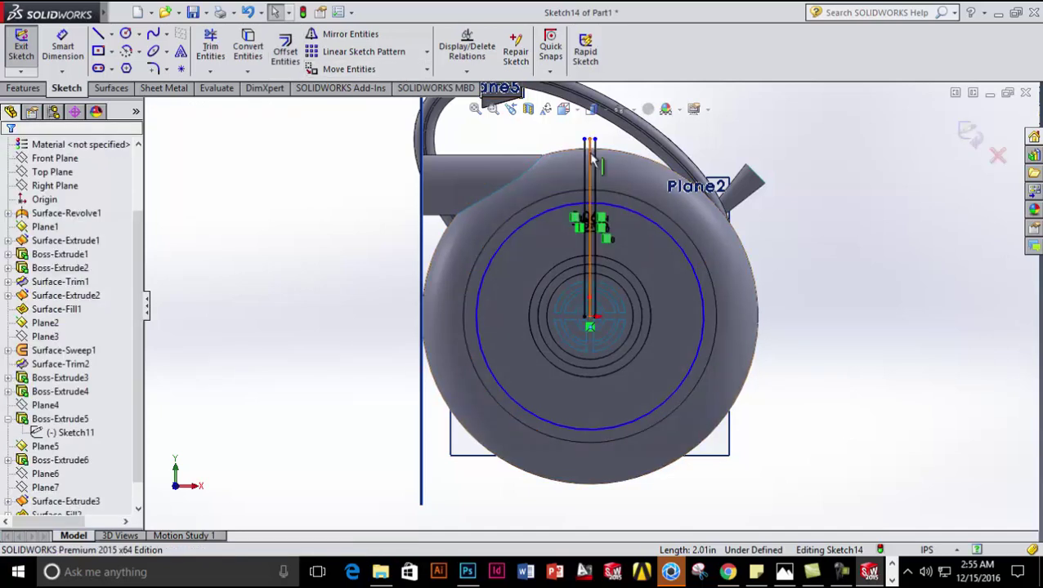
{"action": "left_click", "coordinate": [426, 52]}
{"action": "left_click", "coordinate": [368, 86]}
- Circular-pattern the two offset spoke lines into 6 instances around the intake centre
{"action": "left_click", "coordinate": [594, 173]}
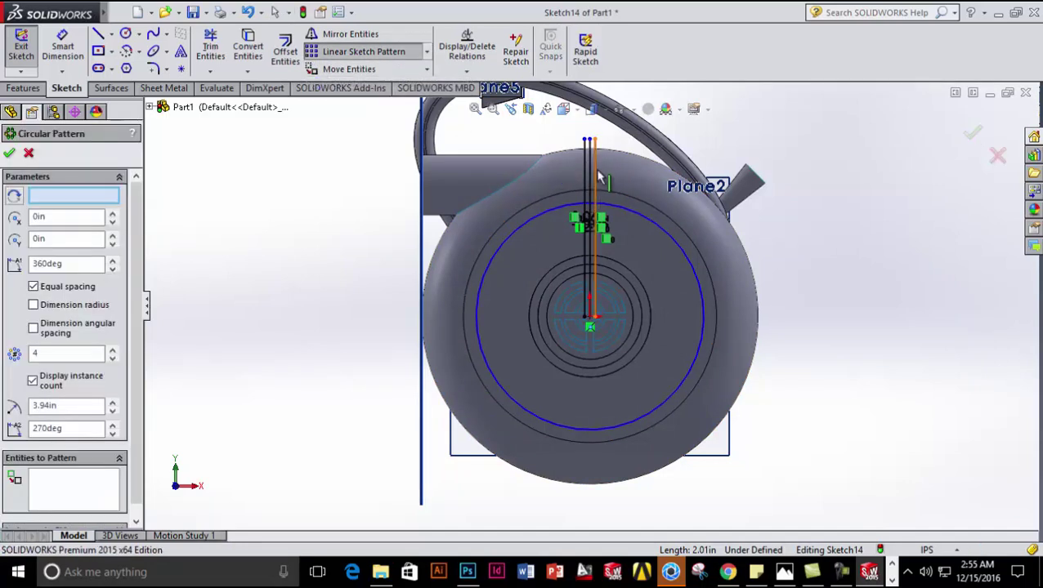
{"action": "left_click", "coordinate": [586, 180]}
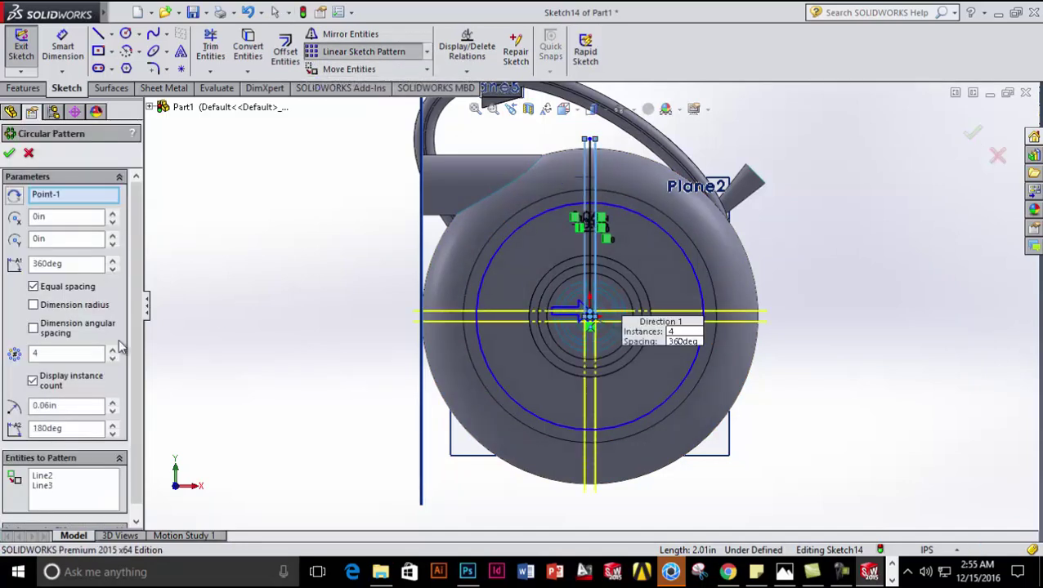
{"action": "left_click", "coordinate": [46, 356]}
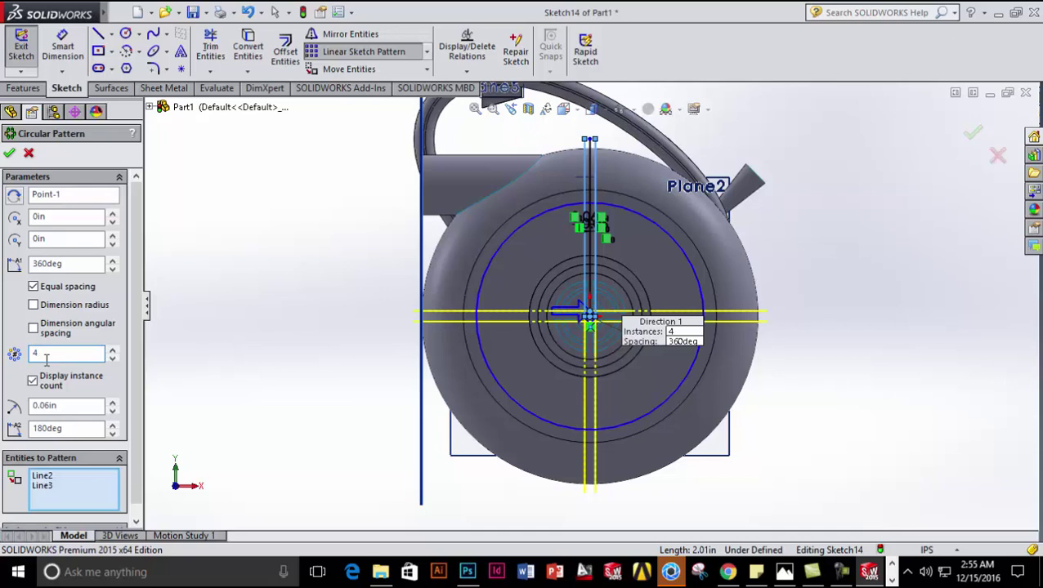
{"action": "type", "text": "6"}
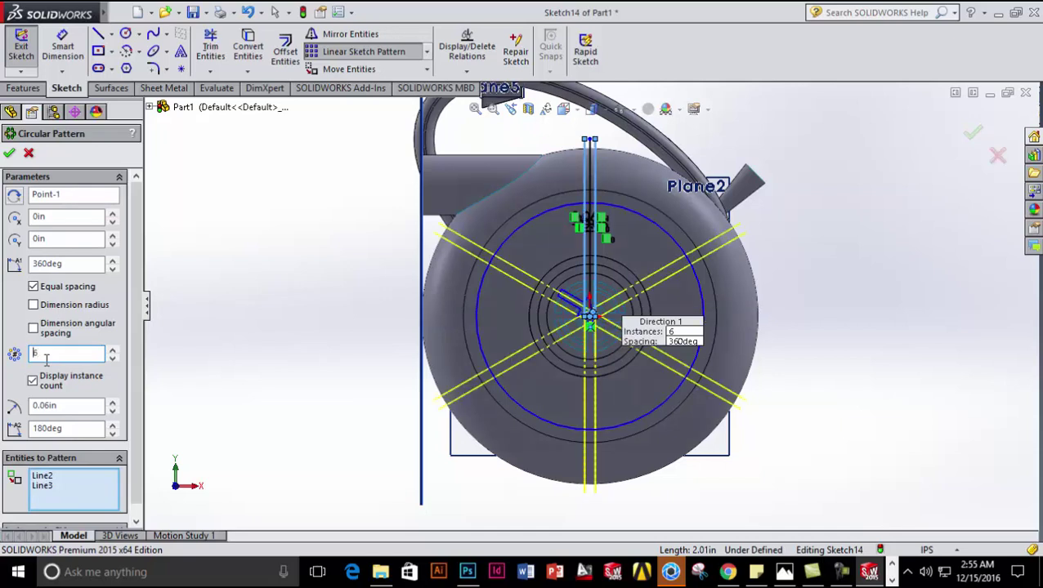
{"action": "left_click", "coordinate": [9, 155]}
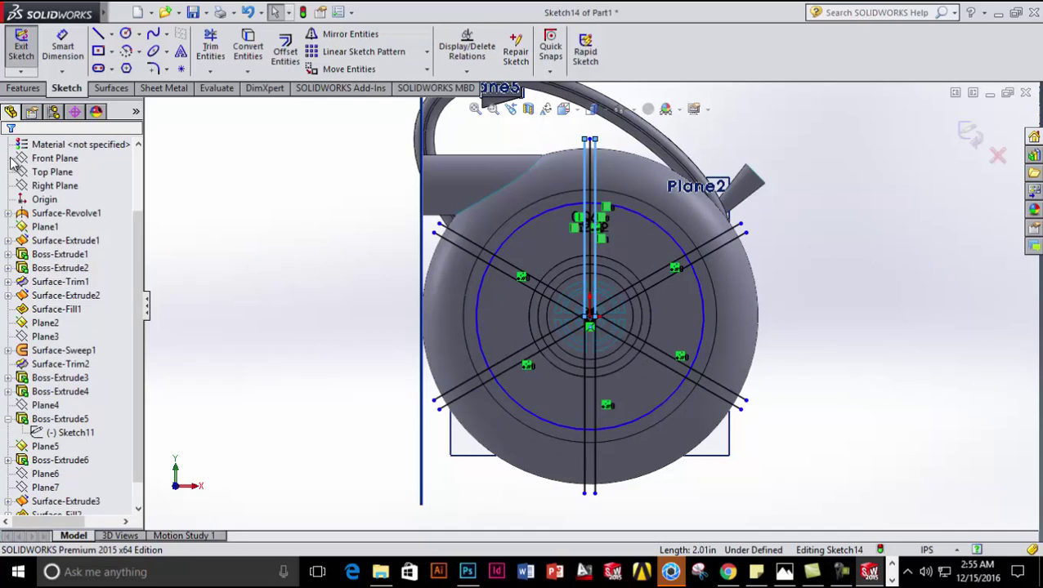
- Convert the inner circle edge into the sketch with Convert Entities
{"action": "left_click", "coordinate": [242, 57]}
{"action": "scroll", "coordinate": [535, 251], "scroll_direction": "down", "scroll_amount": 5}
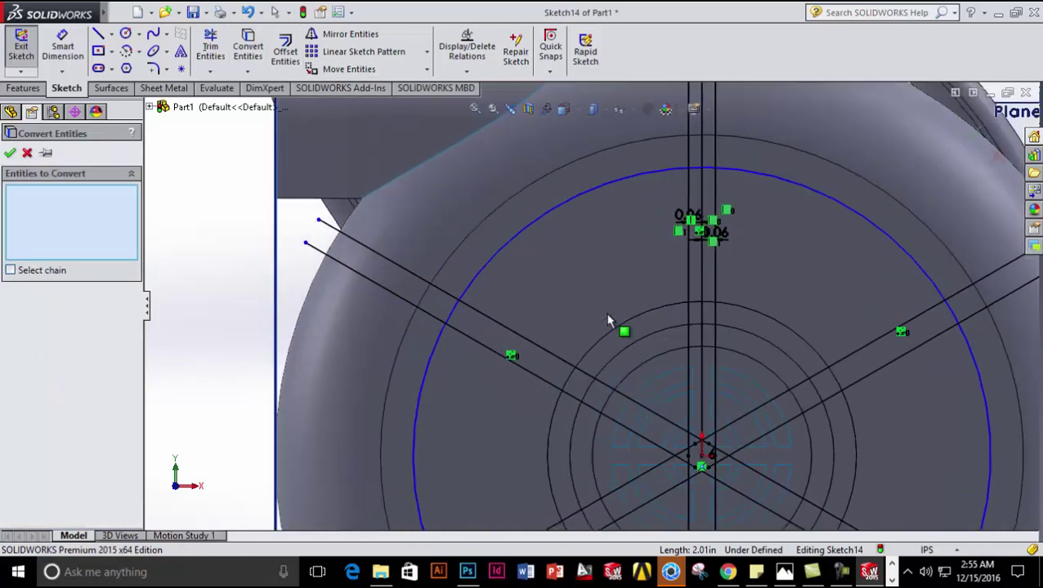
{"action": "left_click", "coordinate": [619, 331]}
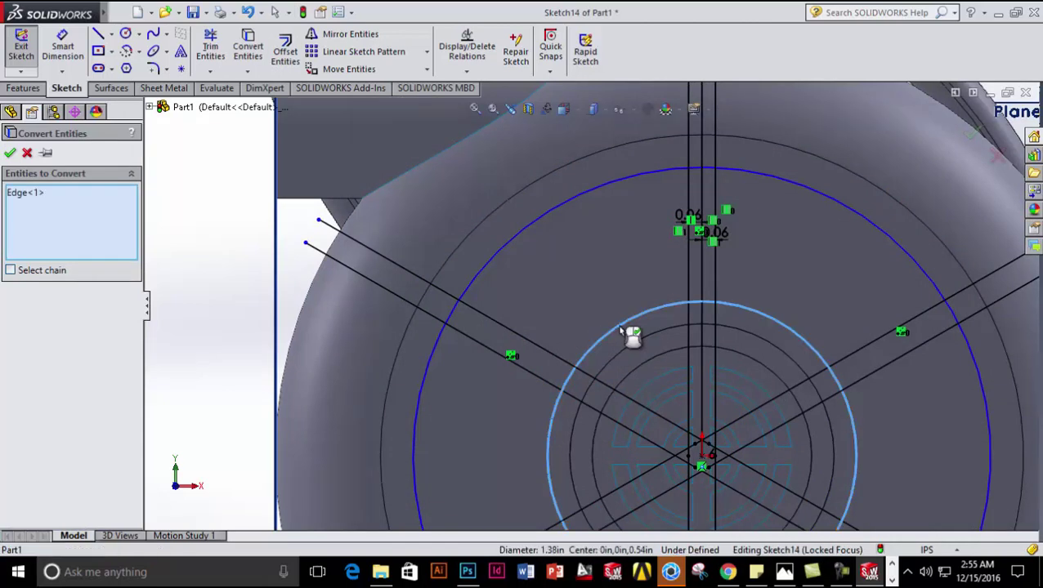
{"action": "left_click", "coordinate": [9, 153]}
{"action": "key", "text": "f"}
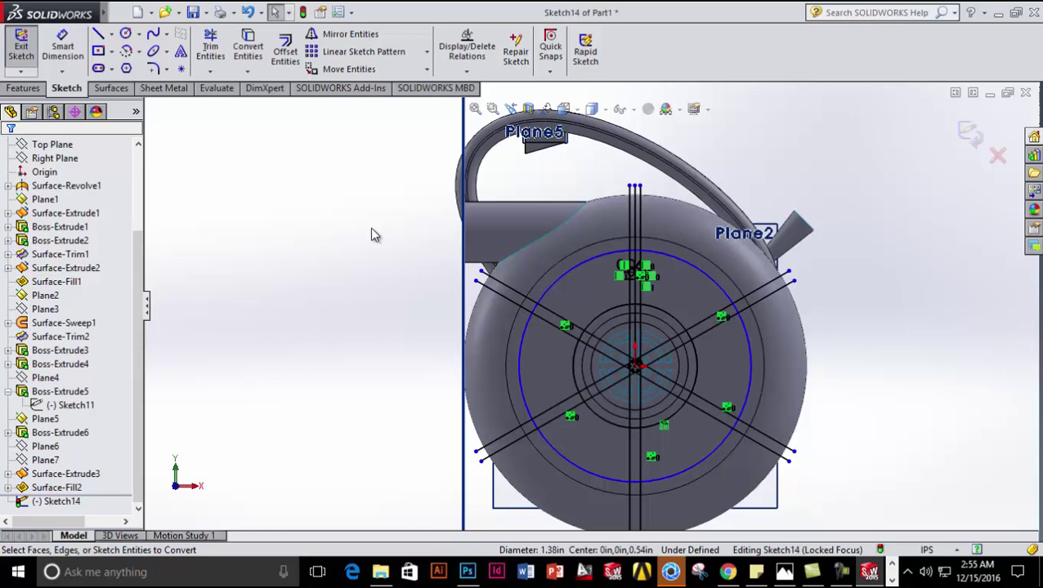
- Power-trim the spoke line portions lying outside the outer circle
{"action": "left_click", "coordinate": [210, 49]}
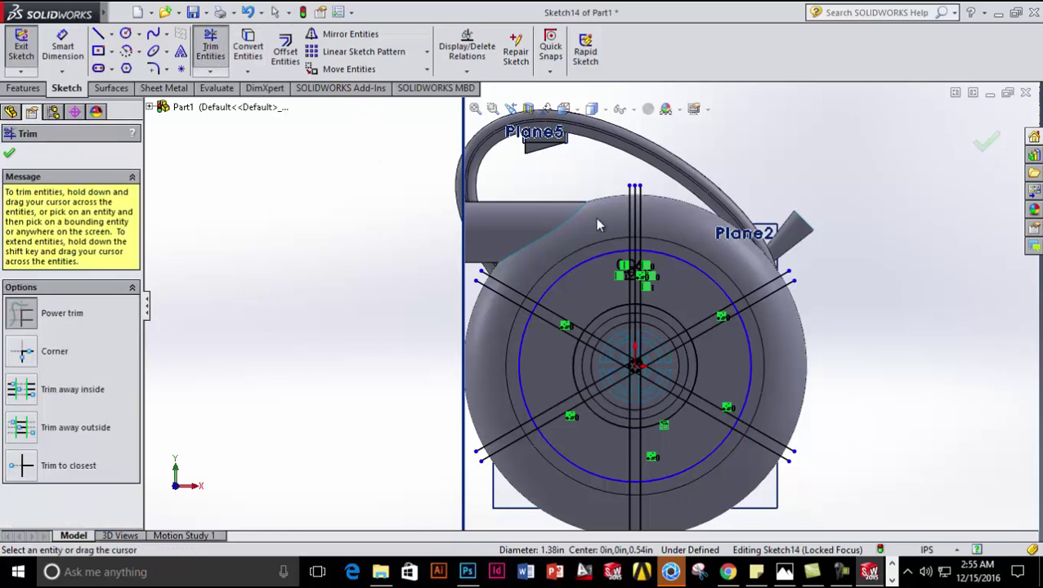
{"action": "mouse_move", "coordinate": [637, 229]}
{"action": "left_mouse_down"}
{"action": "mouse_move", "coordinate": [606, 248]}
{"action": "mouse_move", "coordinate": [542, 252]}
{"action": "mouse_move", "coordinate": [502, 310]}
{"action": "mouse_move", "coordinate": [494, 395]}
{"action": "mouse_move", "coordinate": [526, 467]}
{"action": "left_mouse_up"}
{"action": "left_click_drag", "start_coordinate": [598, 512], "coordinate": [647, 532]}
{"action": "mouse_move", "coordinate": [721, 484]}
{"action": "left_mouse_down"}
{"action": "mouse_move", "coordinate": [750, 473]}
{"action": "mouse_move", "coordinate": [776, 423]}
{"action": "left_mouse_up"}
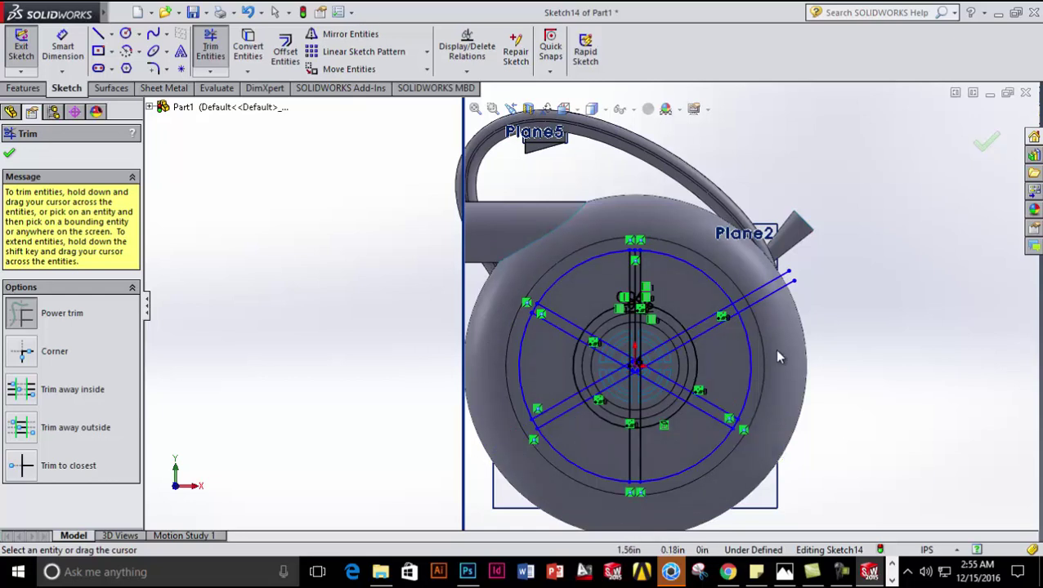
{"action": "left_click_drag", "start_coordinate": [776, 309], "coordinate": [766, 290]}
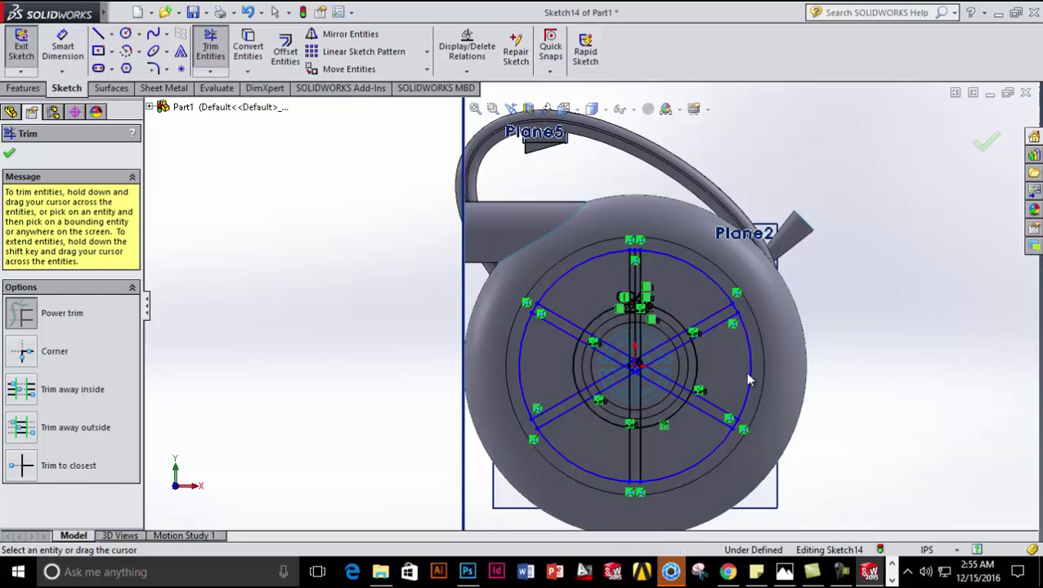
{"action": "scroll", "coordinate": [719, 372], "scroll_direction": "down", "scroll_amount": 4}
{"action": "mouse_move", "coordinate": [605, 360]}
{"action": "left_mouse_down"}
{"action": "mouse_move", "coordinate": [536, 326]}
{"action": "mouse_move", "coordinate": [536, 306]}
{"action": "mouse_move", "coordinate": [511, 375]}
{"action": "mouse_move", "coordinate": [535, 417]}
{"action": "mouse_move", "coordinate": [582, 420]}
{"action": "mouse_move", "coordinate": [621, 391]}
{"action": "mouse_move", "coordinate": [617, 314]}
{"action": "mouse_move", "coordinate": [584, 323]}
{"action": "mouse_move", "coordinate": [572, 364]}
{"action": "mouse_move", "coordinate": [566, 351]}
{"action": "mouse_move", "coordinate": [579, 359]}
{"action": "mouse_move", "coordinate": [562, 357]}
{"action": "left_mouse_up"}
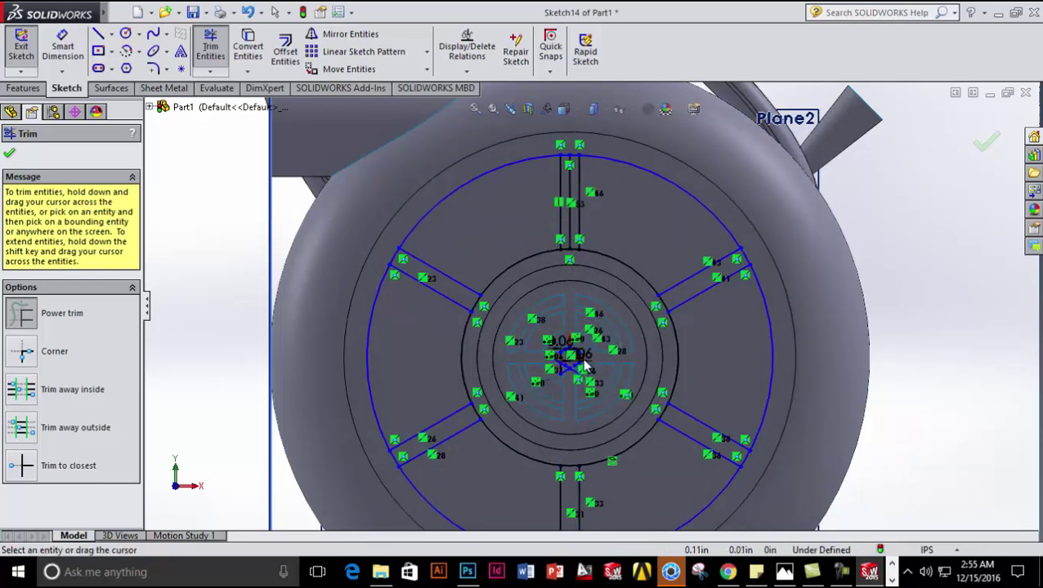
- Trim leftover short lines at the sketch centre and an arc piece between spoke lines
{"action": "scroll", "coordinate": [572, 368], "scroll_direction": "down", "scroll_amount": 5}
{"action": "mouse_move", "coordinate": [647, 310]}
{"action": "left_mouse_down"}
{"action": "mouse_move", "coordinate": [570, 349]}
{"action": "mouse_move", "coordinate": [532, 401]}
{"action": "mouse_move", "coordinate": [580, 372]}
{"action": "mouse_move", "coordinate": [558, 373]}
{"action": "mouse_move", "coordinate": [555, 333]}
{"action": "left_mouse_up"}
{"action": "mouse_move", "coordinate": [577, 298]}
{"action": "left_mouse_down"}
{"action": "mouse_move", "coordinate": [585, 340]}
{"action": "mouse_move", "coordinate": [597, 360]}
{"action": "mouse_move", "coordinate": [601, 351]}
{"action": "left_mouse_up"}
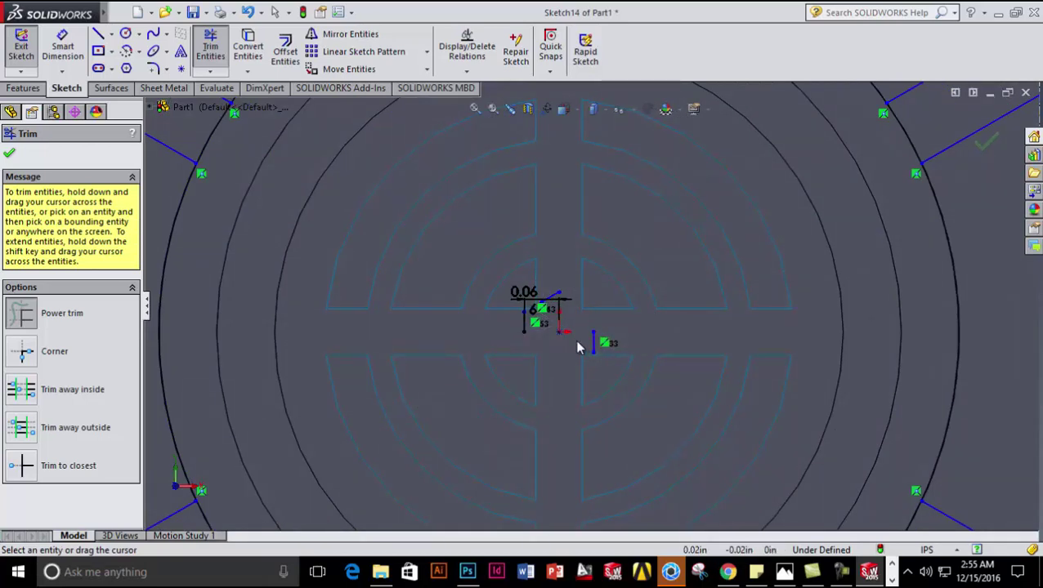
{"action": "mouse_move", "coordinate": [535, 288]}
{"action": "left_mouse_down"}
{"action": "mouse_move", "coordinate": [634, 360]}
{"action": "mouse_move", "coordinate": [539, 327]}
{"action": "mouse_move", "coordinate": [508, 356]}
{"action": "left_mouse_up"}
{"action": "scroll", "coordinate": [507, 358], "scroll_direction": "up", "scroll_amount": 6}
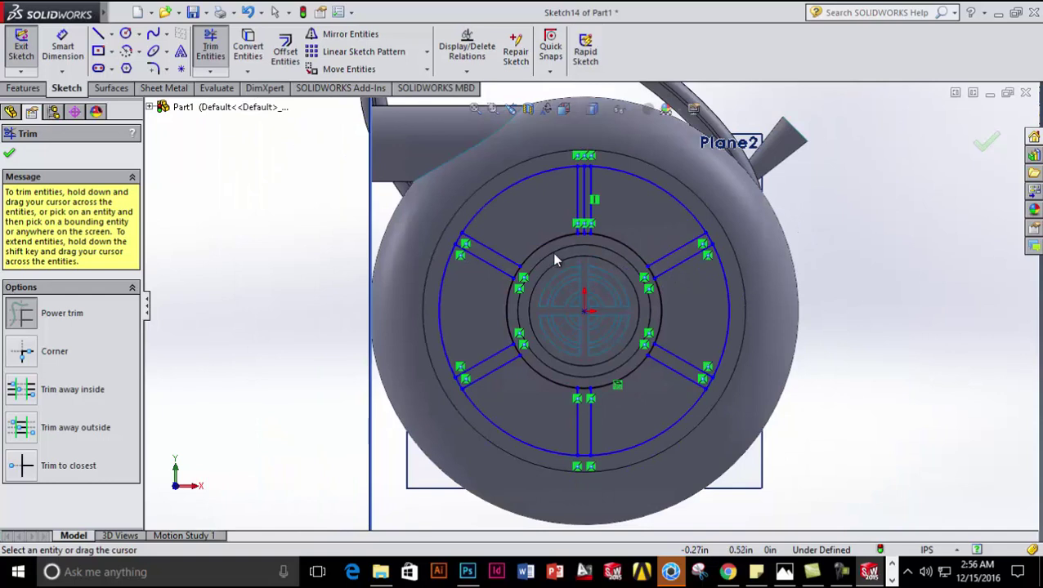
{"action": "scroll", "coordinate": [552, 254], "scroll_direction": "down", "scroll_amount": 4}
{"action": "scroll", "coordinate": [437, 255], "scroll_direction": "down", "scroll_amount": 3}
{"action": "left_click_drag", "start_coordinate": [462, 259], "coordinate": [442, 247]}
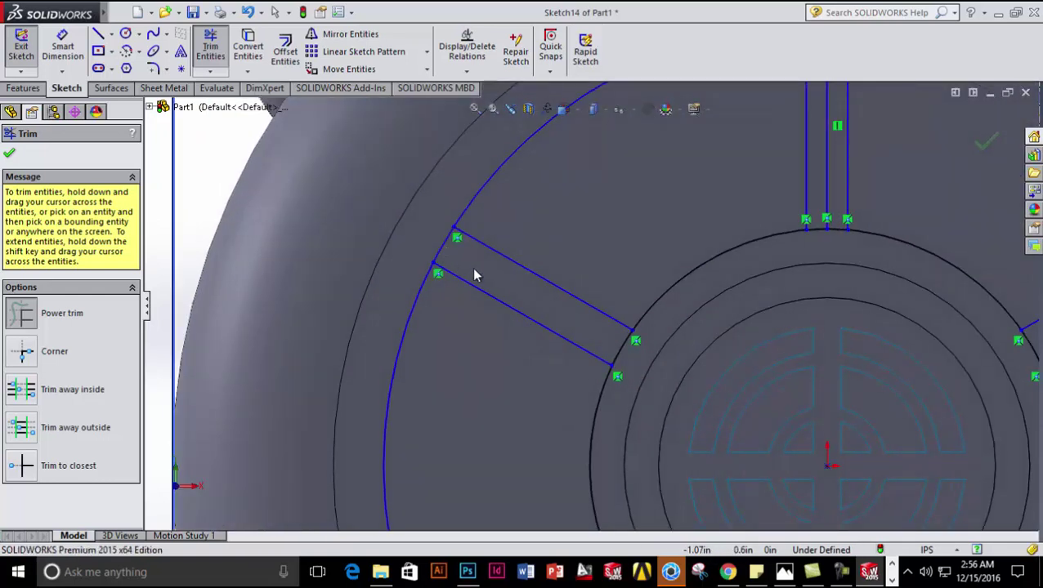
{"action": "scroll", "coordinate": [597, 360], "scroll_direction": "up", "scroll_amount": 5}
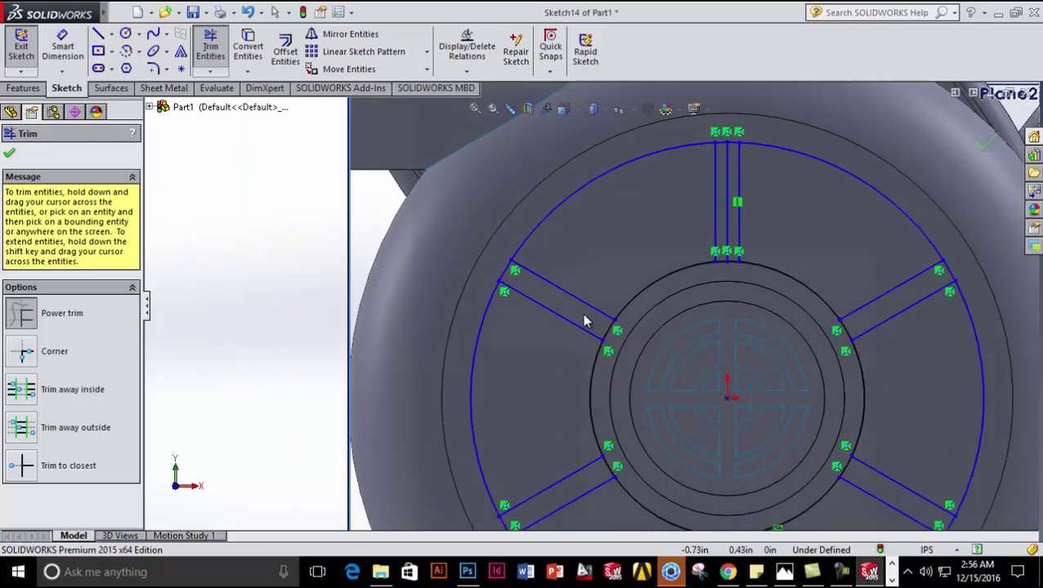
- Trim the top and right spoke ends and the outer arc between the right spoke's lines
{"action": "left_click_drag", "start_coordinate": [732, 288], "coordinate": [733, 274]}
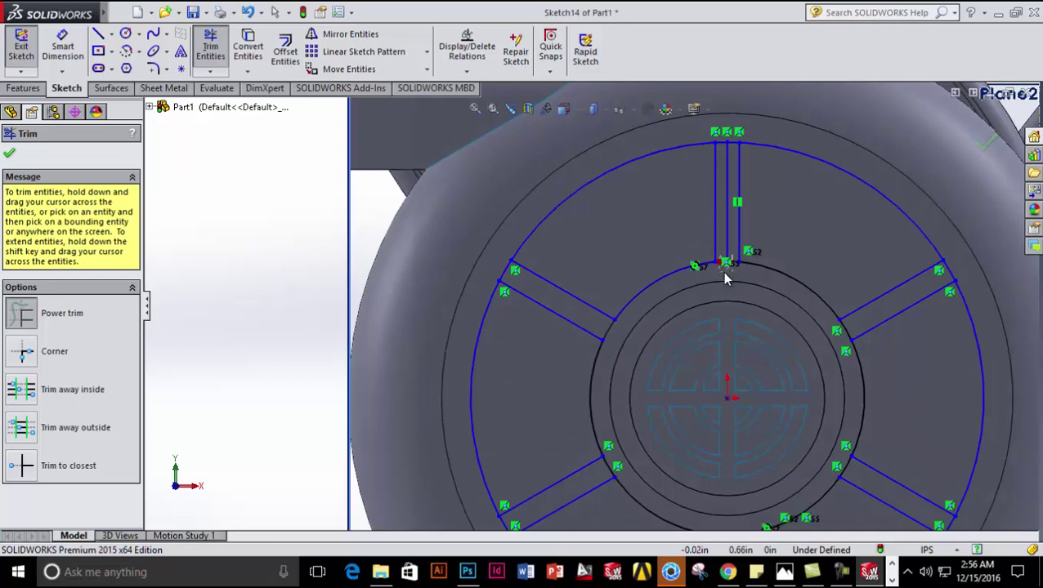
{"action": "left_click", "coordinate": [734, 143]}
{"action": "left_click_drag", "start_coordinate": [724, 140], "coordinate": [728, 175]}
{"action": "mouse_move", "coordinate": [954, 278]}
{"action": "left_mouse_down"}
{"action": "mouse_move", "coordinate": [865, 349]}
{"action": "mouse_move", "coordinate": [843, 344]}
{"action": "mouse_move", "coordinate": [850, 340]}
{"action": "left_mouse_up"}
{"action": "left_click_drag", "start_coordinate": [930, 289], "coordinate": [954, 278]}
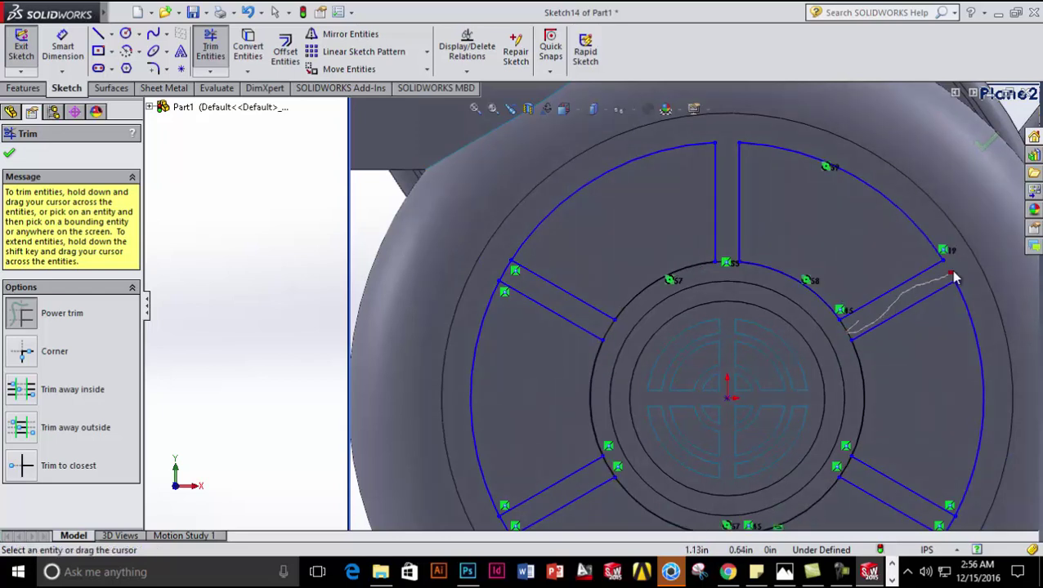
{"action": "scroll", "coordinate": [903, 507], "scroll_direction": "down", "scroll_amount": 3}
{"action": "left_click_drag", "start_coordinate": [923, 532], "coordinate": [780, 426]}
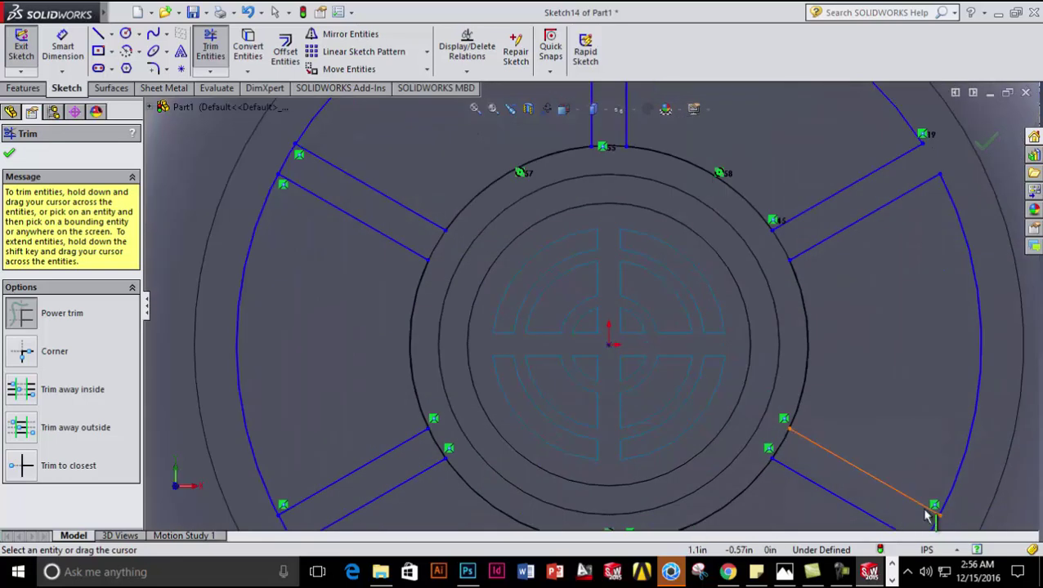
{"action": "scroll", "coordinate": [833, 482], "scroll_direction": "up", "scroll_amount": 4}
{"action": "scroll", "coordinate": [732, 439], "scroll_direction": "down", "scroll_amount": 2}
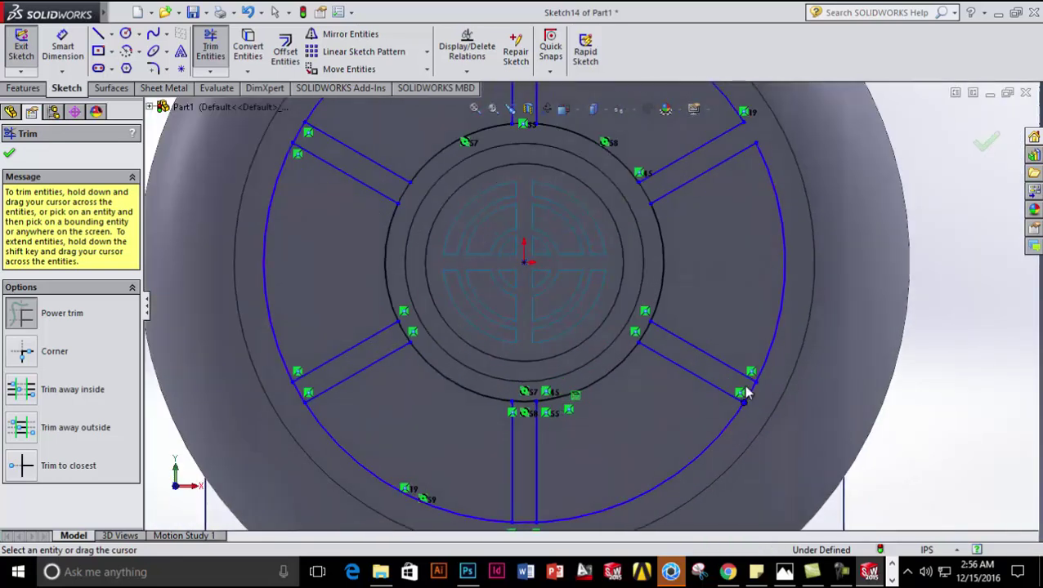
- Trim inner and outer arc pieces inside the bottom, lower-left and upper-left spokes
{"action": "mouse_move", "coordinate": [656, 345]}
{"action": "left_mouse_down"}
{"action": "mouse_move", "coordinate": [642, 332]}
{"action": "mouse_move", "coordinate": [538, 411]}
{"action": "mouse_move", "coordinate": [523, 402]}
{"action": "left_mouse_up"}
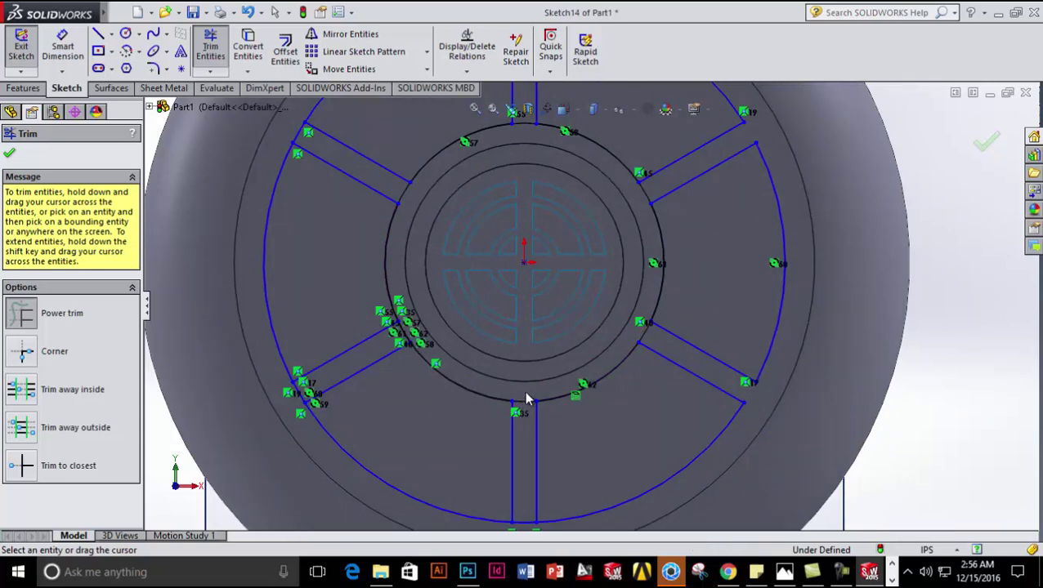
{"action": "scroll", "coordinate": [525, 425], "scroll_direction": "up", "scroll_amount": 2}
{"action": "left_click_drag", "start_coordinate": [557, 449], "coordinate": [549, 484]}
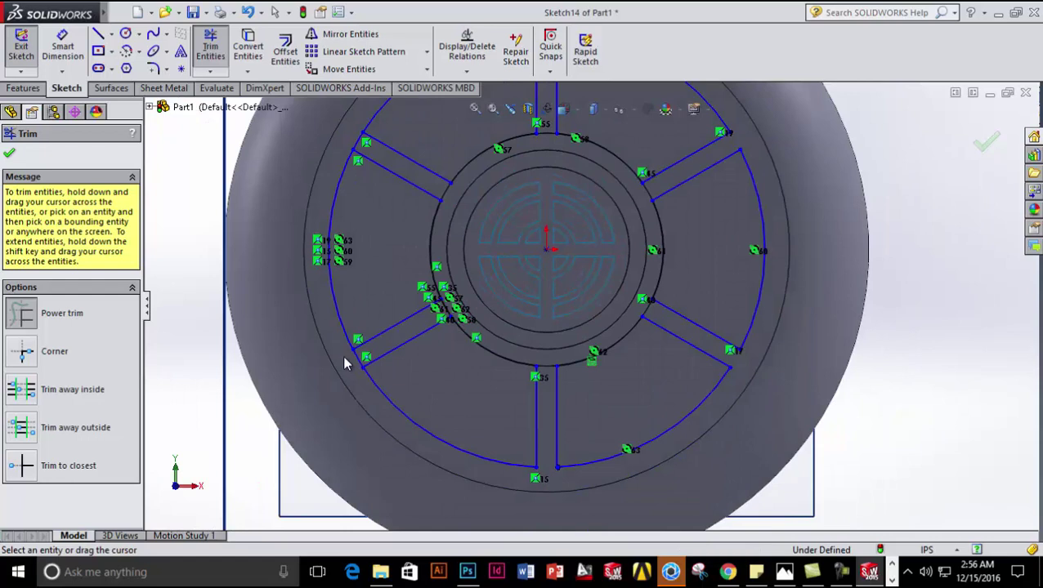
{"action": "left_click_drag", "start_coordinate": [385, 352], "coordinate": [354, 357]}
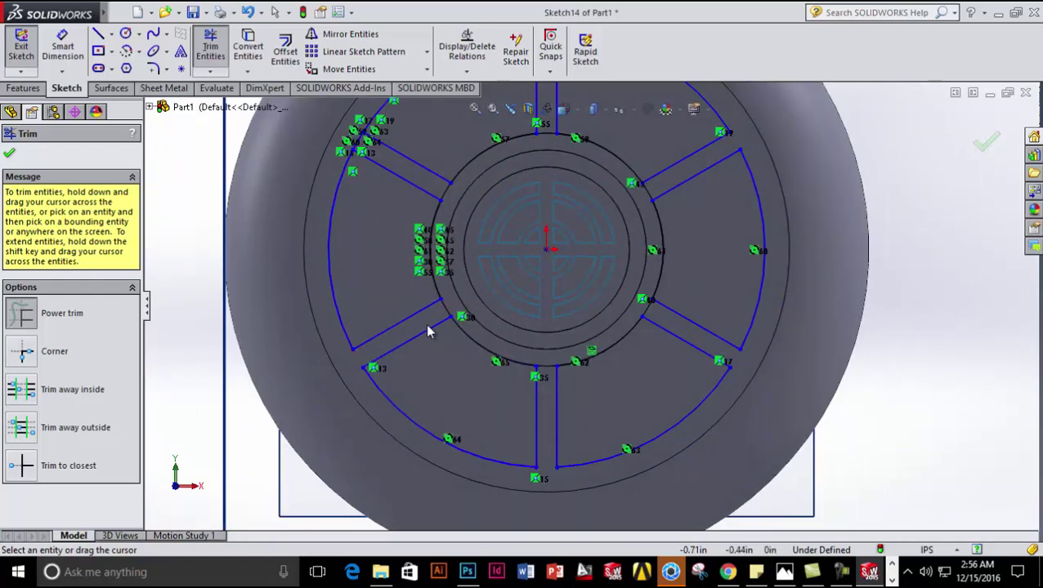
{"action": "scroll", "coordinate": [464, 220], "scroll_direction": "up", "scroll_amount": 3}
{"action": "scroll", "coordinate": [464, 220], "scroll_direction": "down", "scroll_amount": 5}
{"action": "left_click_drag", "start_coordinate": [556, 277], "coordinate": [514, 261]}
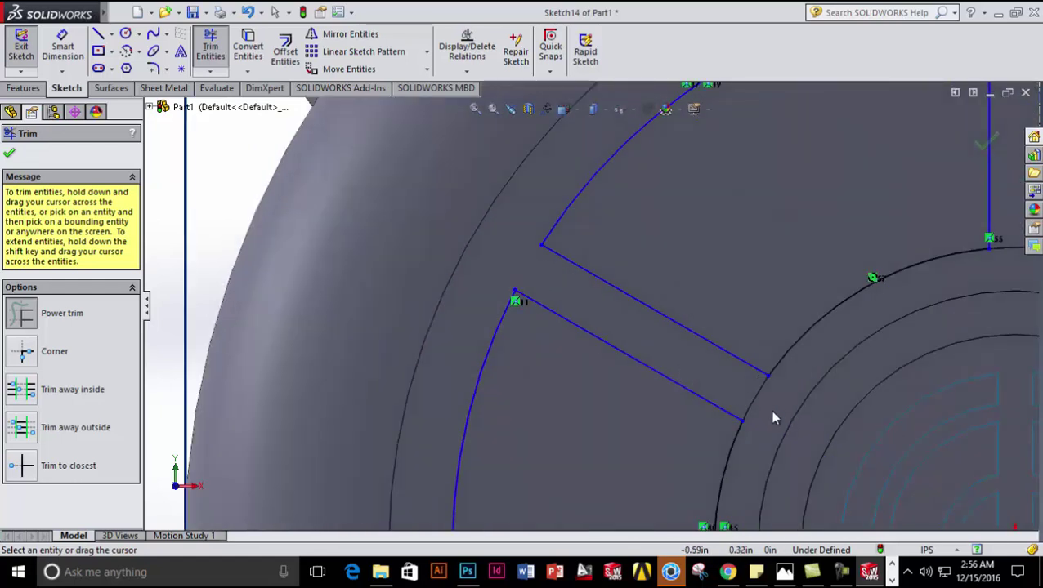
{"action": "scroll", "coordinate": [775, 418], "scroll_direction": "up", "scroll_amount": 4}
{"action": "scroll", "coordinate": [775, 418], "scroll_direction": "up", "scroll_amount": 2}
{"action": "scroll", "coordinate": [756, 407], "scroll_direction": "down", "scroll_amount": 1}
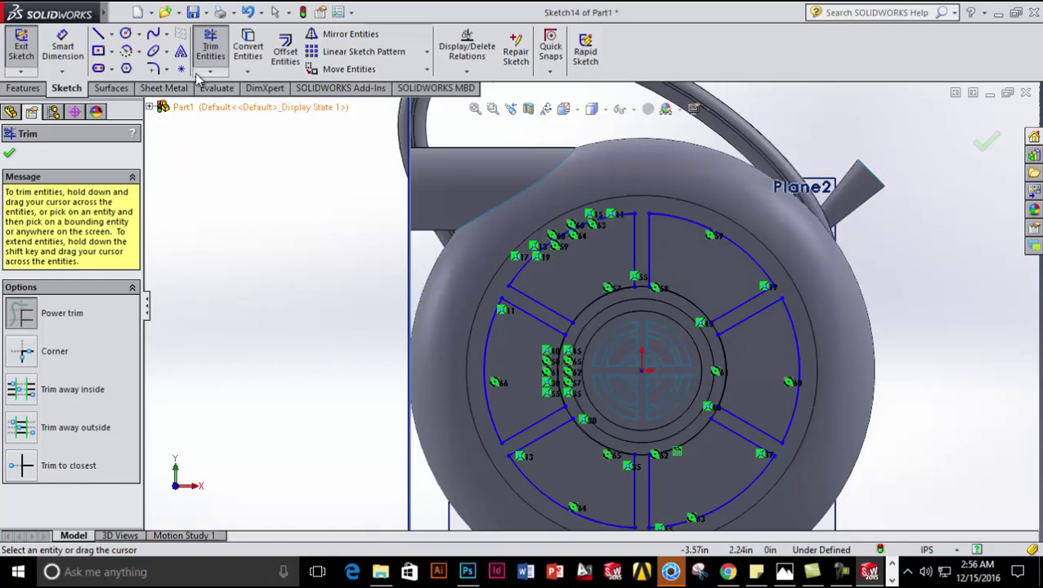
- Select the upper and right grille opening corners for sketch fillets
{"action": "left_click", "coordinate": [152, 68]}
{"action": "scroll", "coordinate": [644, 227], "scroll_direction": "down", "scroll_amount": 2}
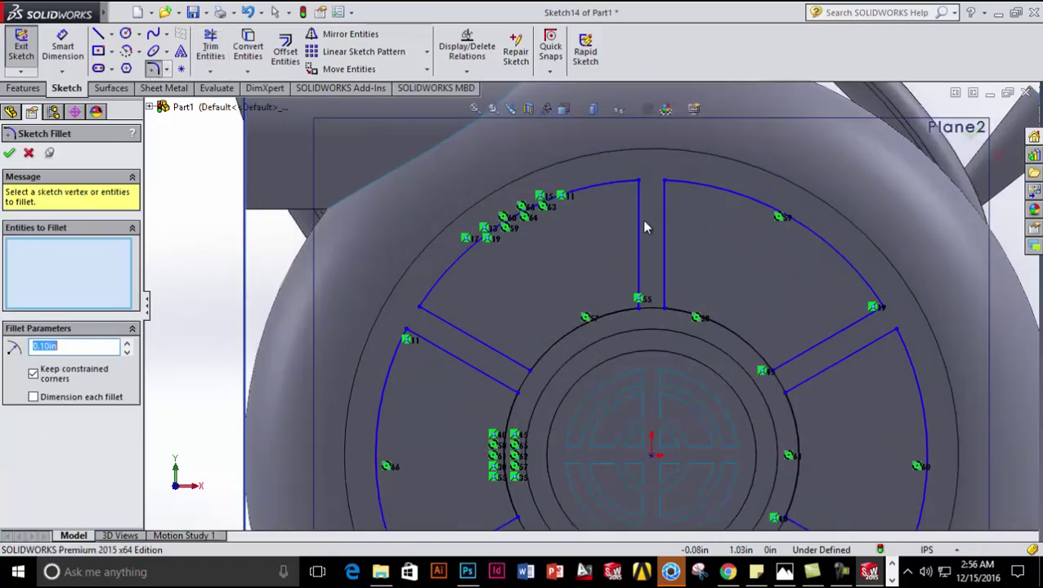
{"action": "left_click", "coordinate": [641, 183]}
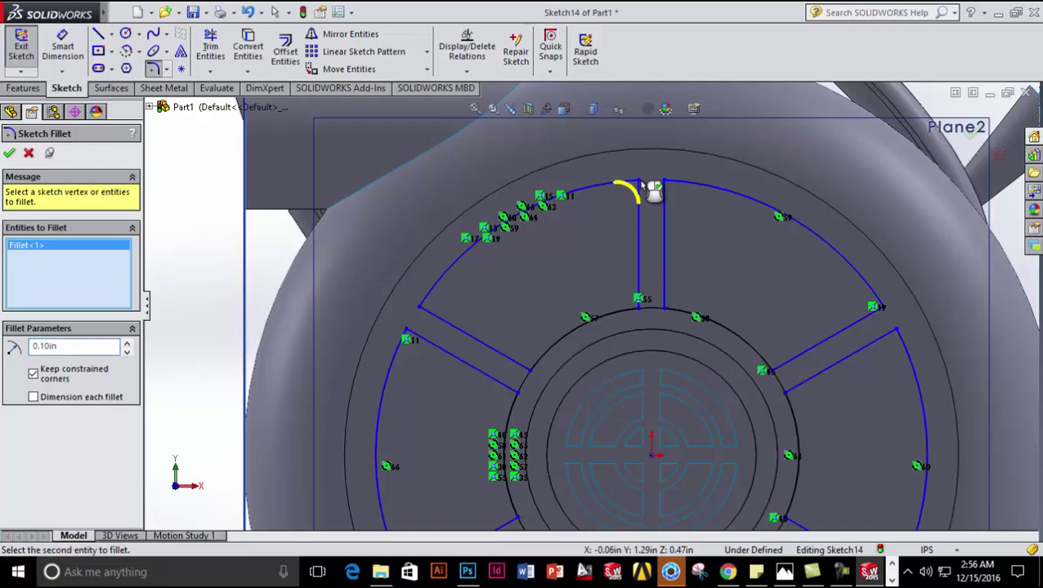
{"action": "left_click", "coordinate": [419, 311]}
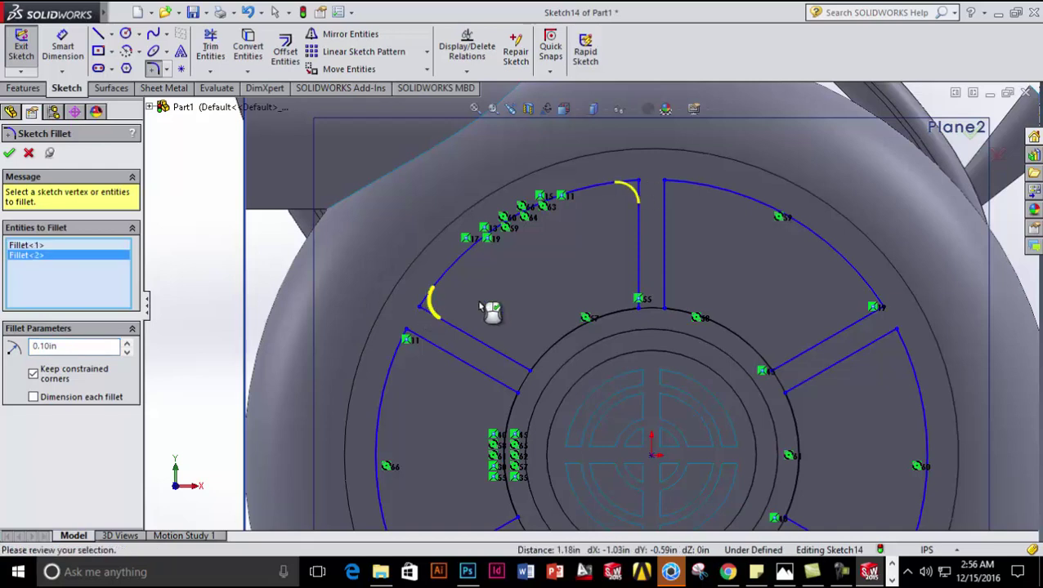
{"action": "left_click", "coordinate": [669, 190]}
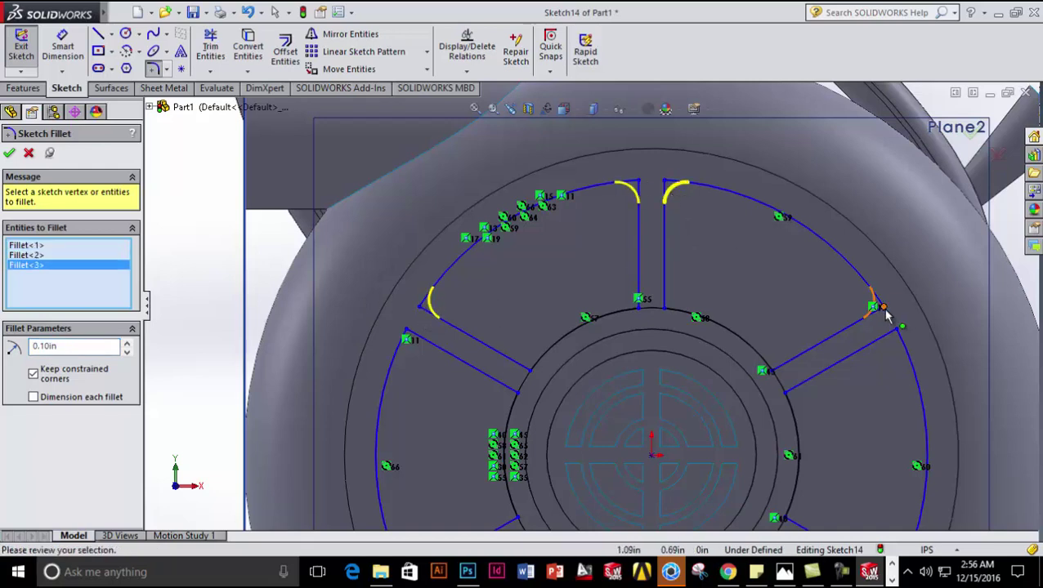
{"action": "left_click", "coordinate": [882, 308]}
{"action": "left_click", "coordinate": [895, 330]}
{"action": "key", "text": "f"}
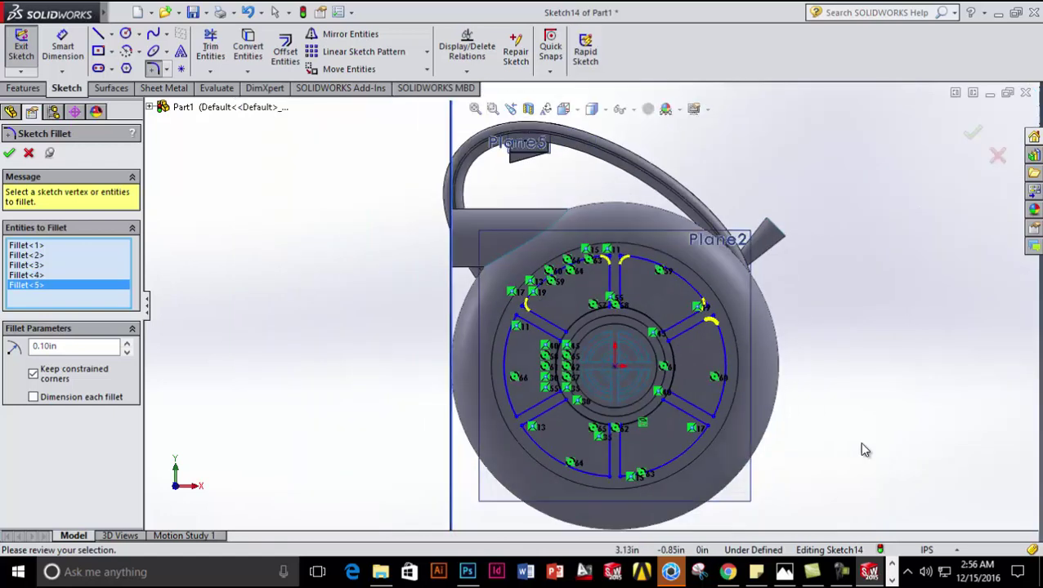
{"action": "scroll", "coordinate": [864, 450], "scroll_direction": "down", "scroll_amount": 3}
- Add the remaining lower and left opening corners and apply 0.12in fillets
{"action": "left_click", "coordinate": [603, 364]}
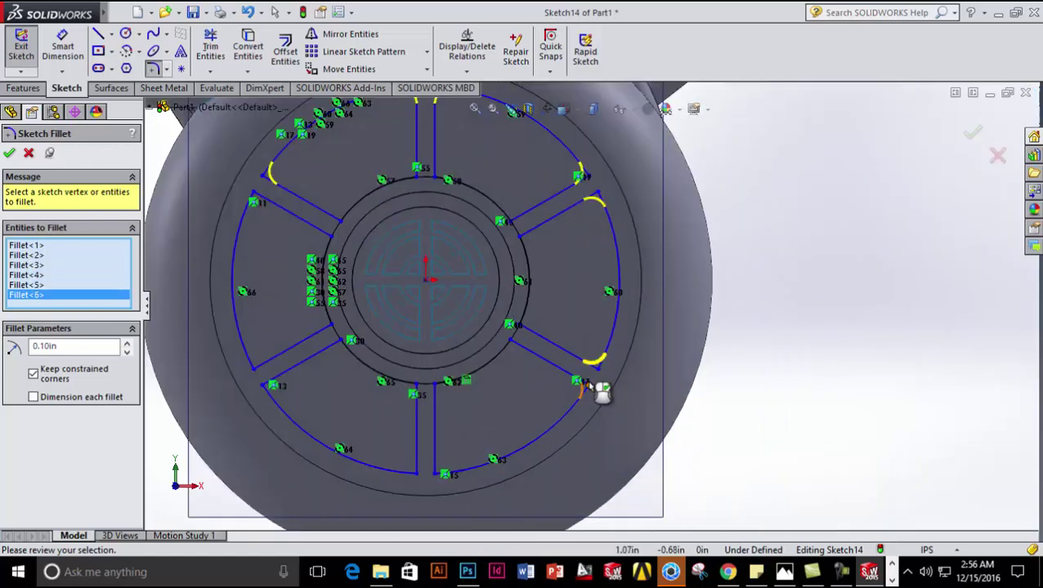
{"action": "left_click", "coordinate": [583, 384]}
{"action": "left_click", "coordinate": [436, 471]}
{"action": "left_click", "coordinate": [417, 472]}
{"action": "left_click", "coordinate": [263, 391]}
{"action": "left_click", "coordinate": [255, 368]}
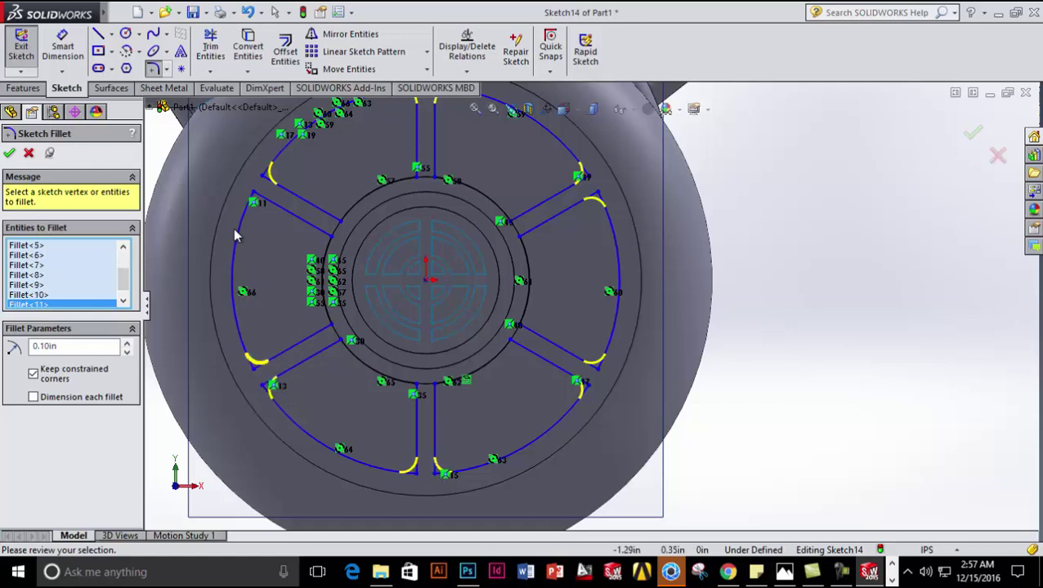
{"action": "left_click", "coordinate": [262, 203]}
{"action": "key", "text": "z"}
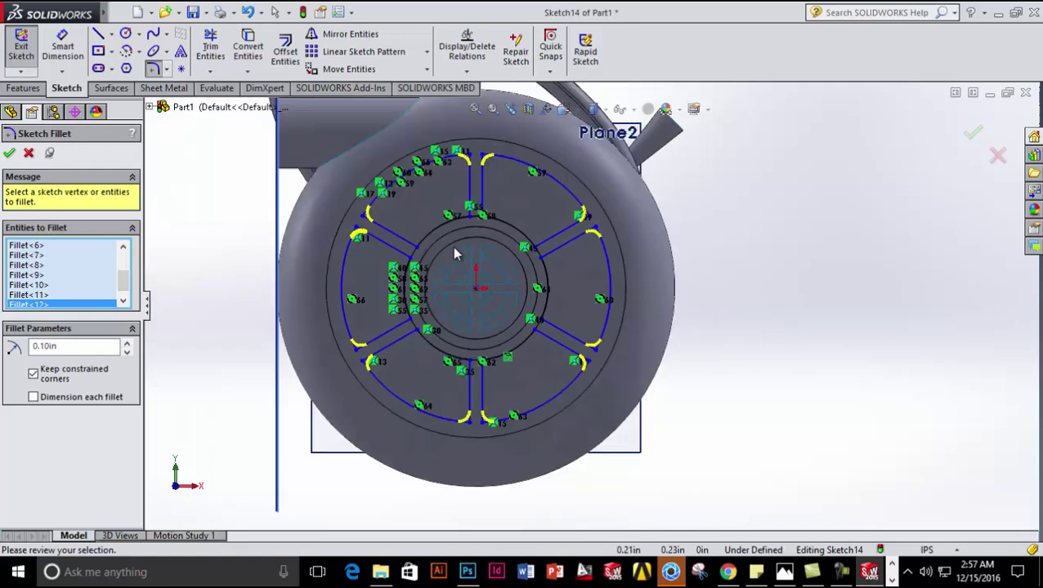
{"action": "scroll", "coordinate": [270, 220], "scroll_direction": "down", "scroll_amount": 2}
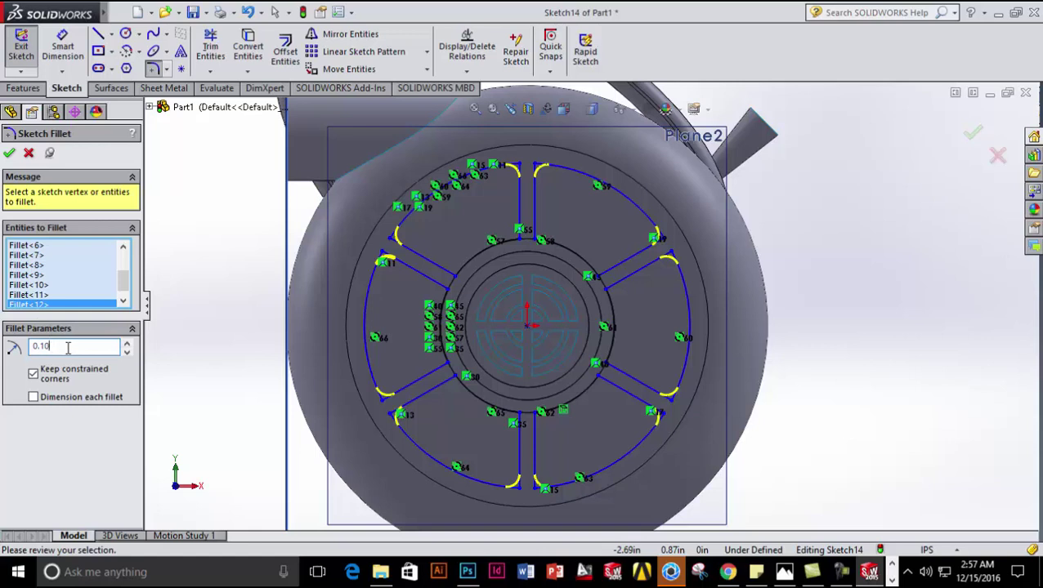
{"action": "key", "text": "Return"}
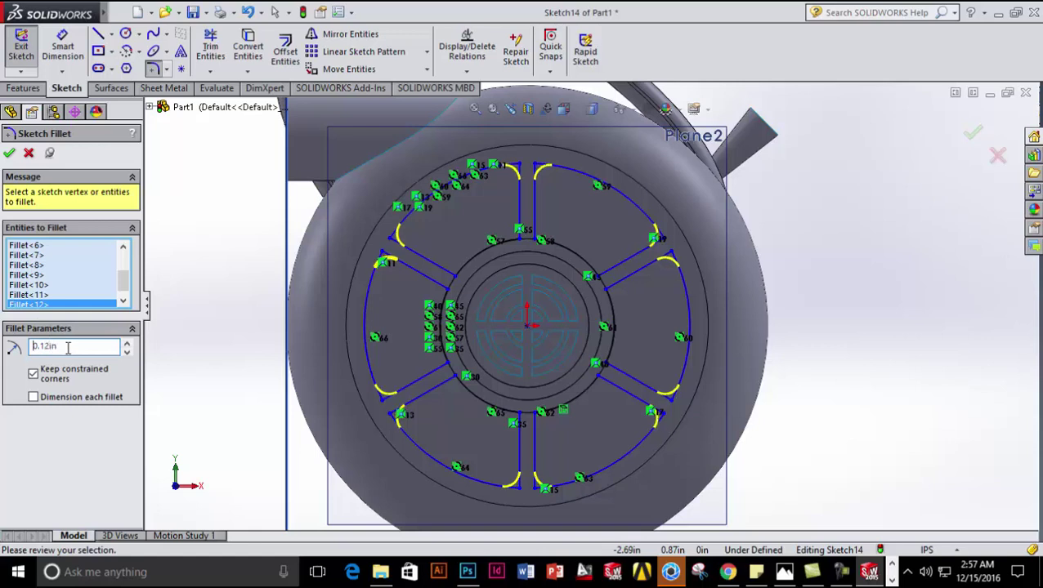
{"action": "left_click", "coordinate": [9, 154]}
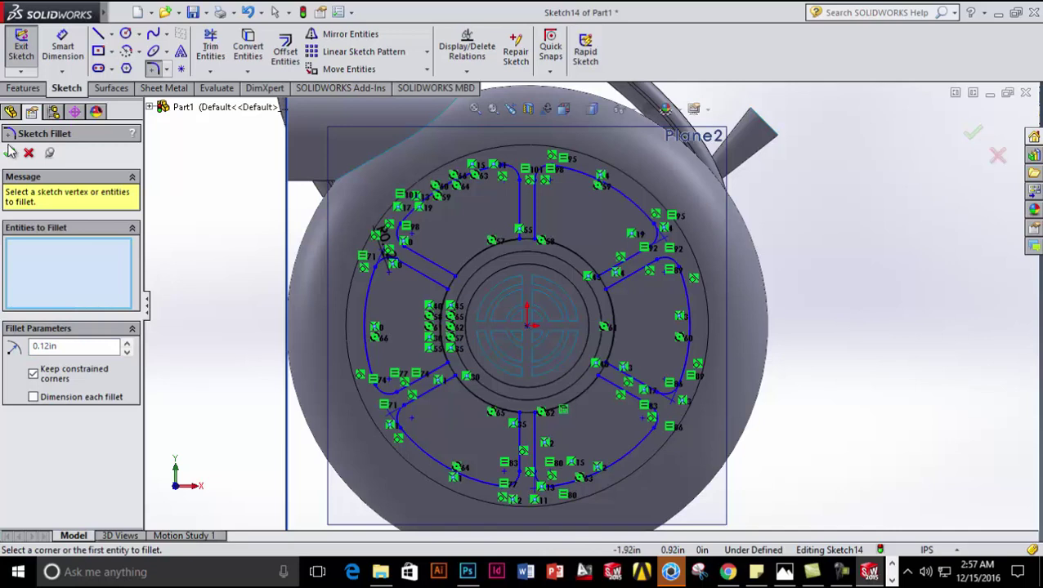
{"action": "left_click", "coordinate": [26, 88]}
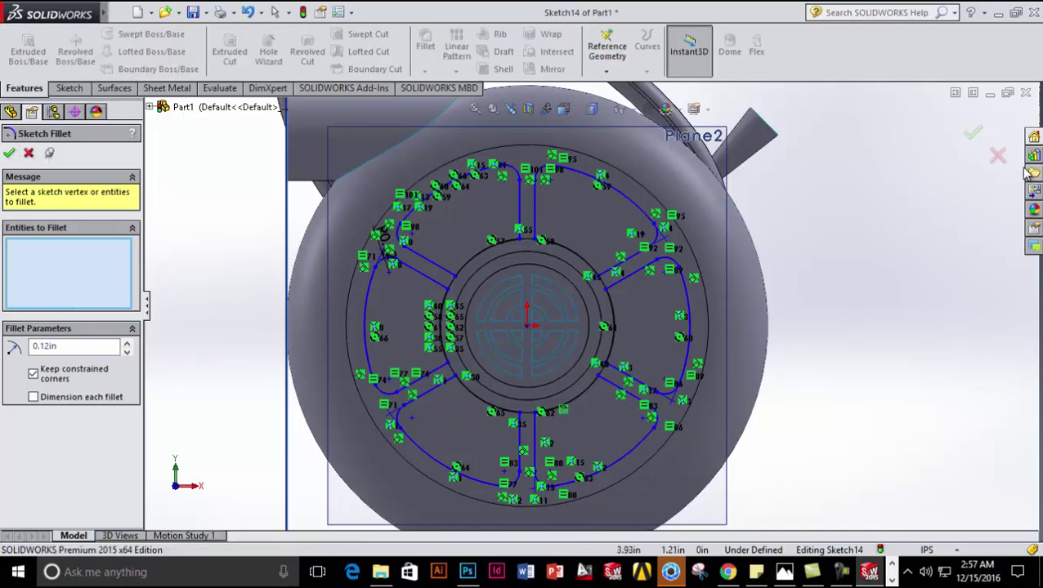
- Extrude the grille sketch as a boss, first trying a 0.08in depth
{"action": "left_click", "coordinate": [972, 133]}
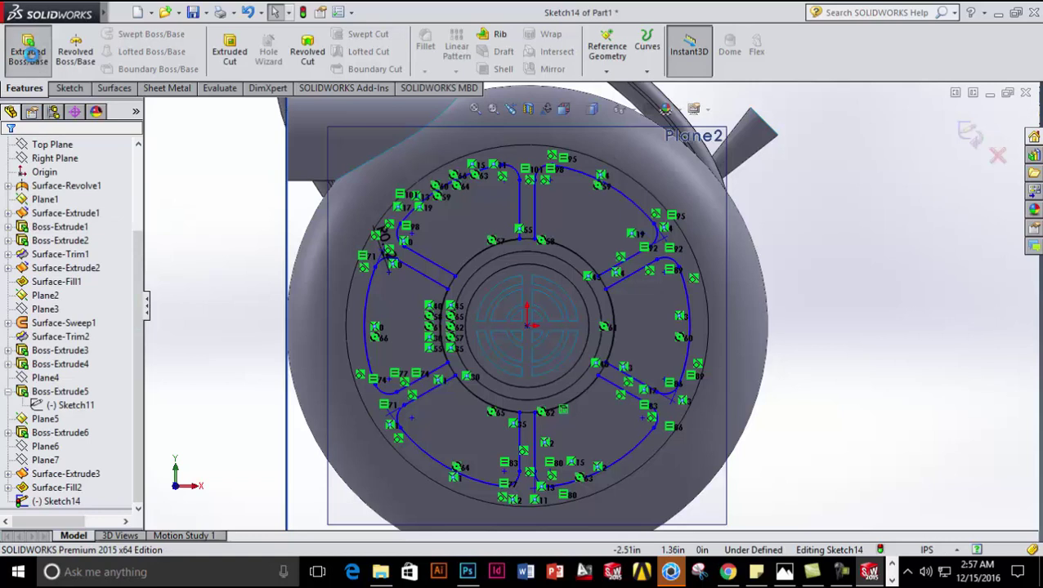
{"action": "left_click", "coordinate": [30, 54]}
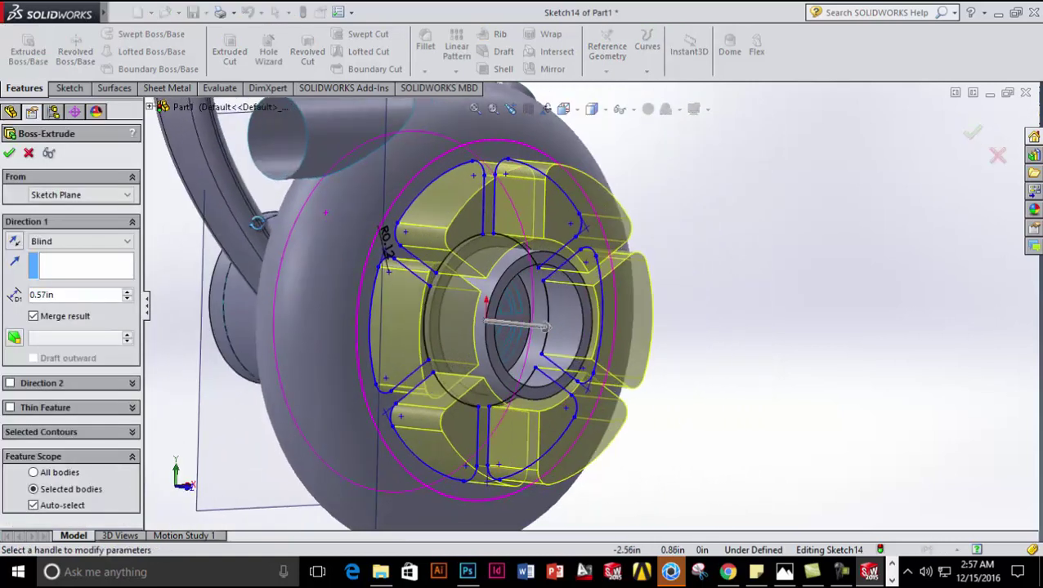
{"action": "left_click", "coordinate": [61, 296]}
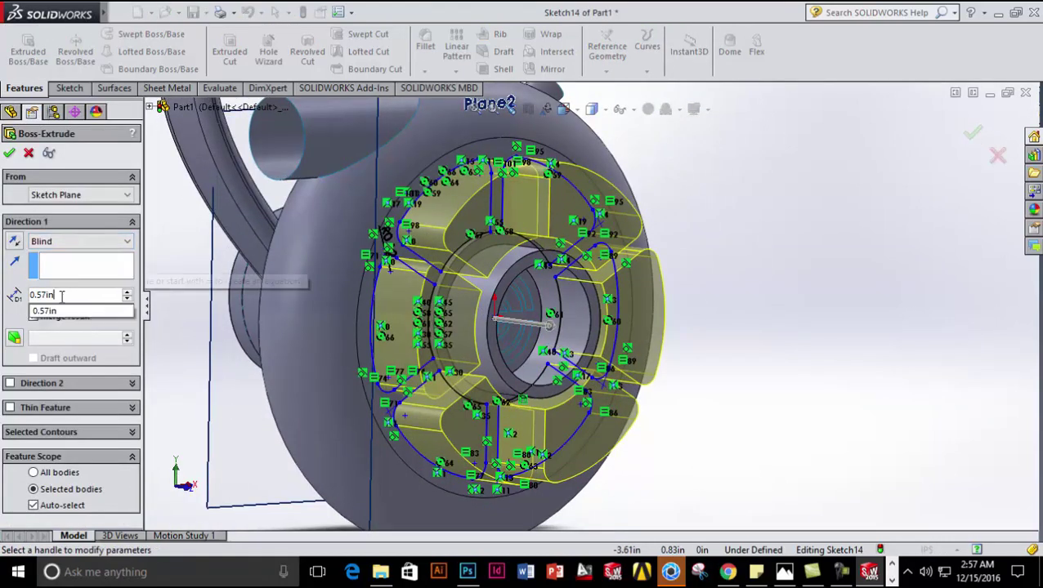
{"action": "key", "text": "ctrl+a"}
{"action": "type", "text": "0."}
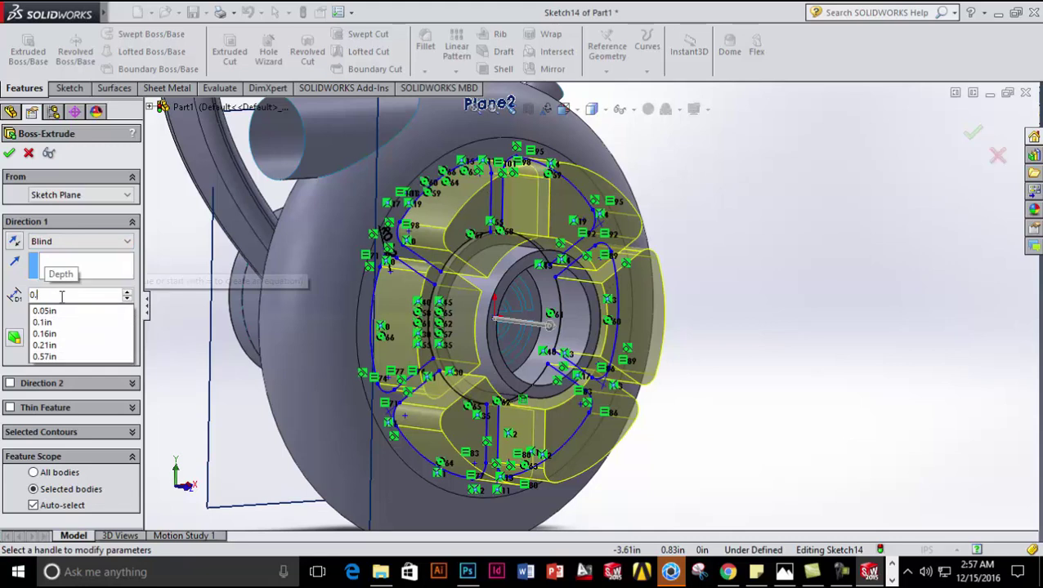
{"action": "type", "text": "08"}
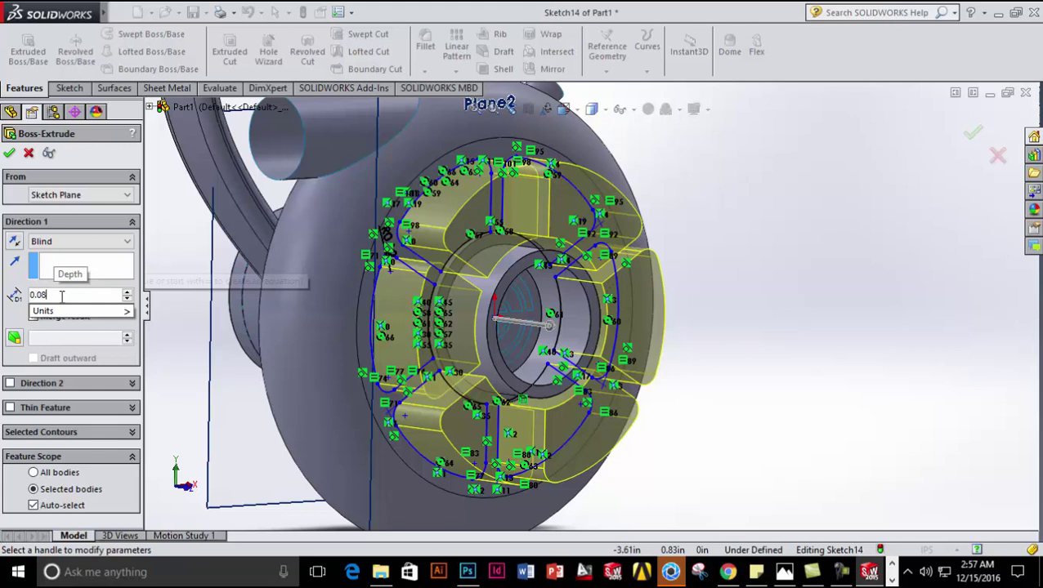
{"action": "key", "text": "Return"}
{"action": "middle_click_drag", "start_coordinate": [261, 331], "coordinate": [378, 334]}
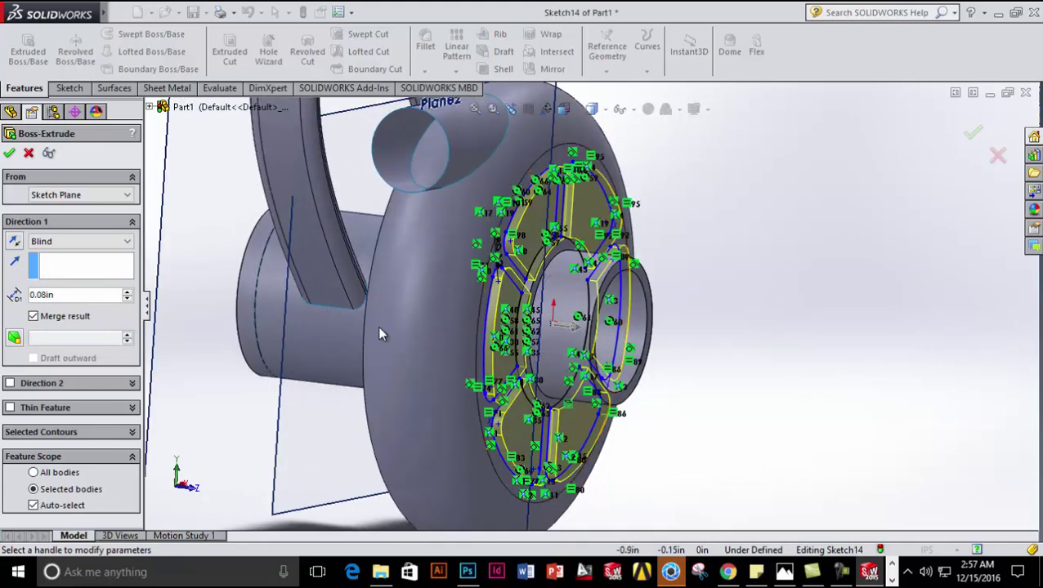
- Reduce the grille extrusion depth through 0.05in to 0.03in and confirm it
{"action": "left_click", "coordinate": [64, 296]}
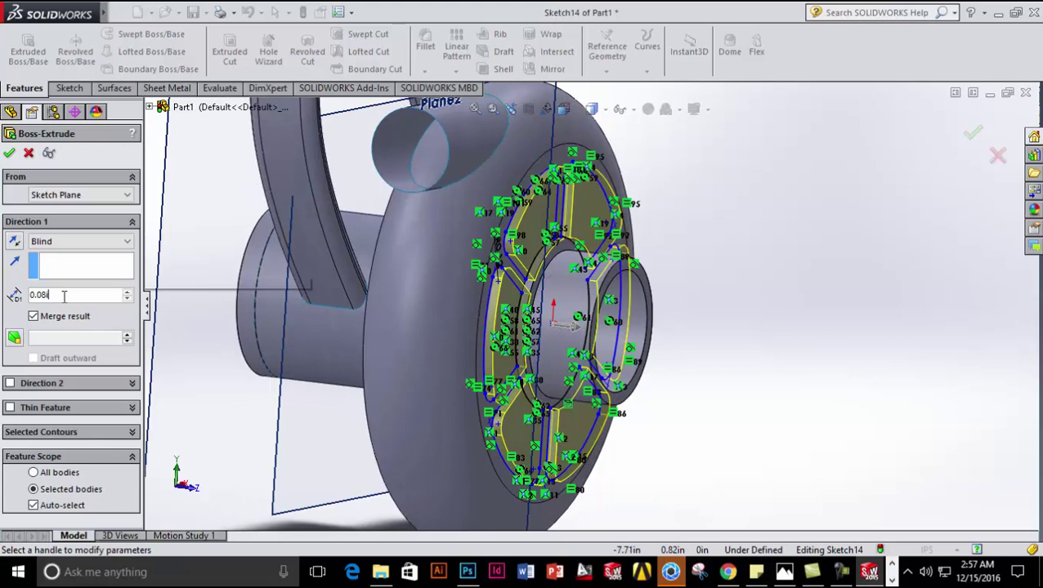
{"action": "key", "text": "BackSpace"}
{"action": "key", "text": "BackSpace"}
{"action": "type", "text": "5"}
{"action": "key", "text": "Return"}
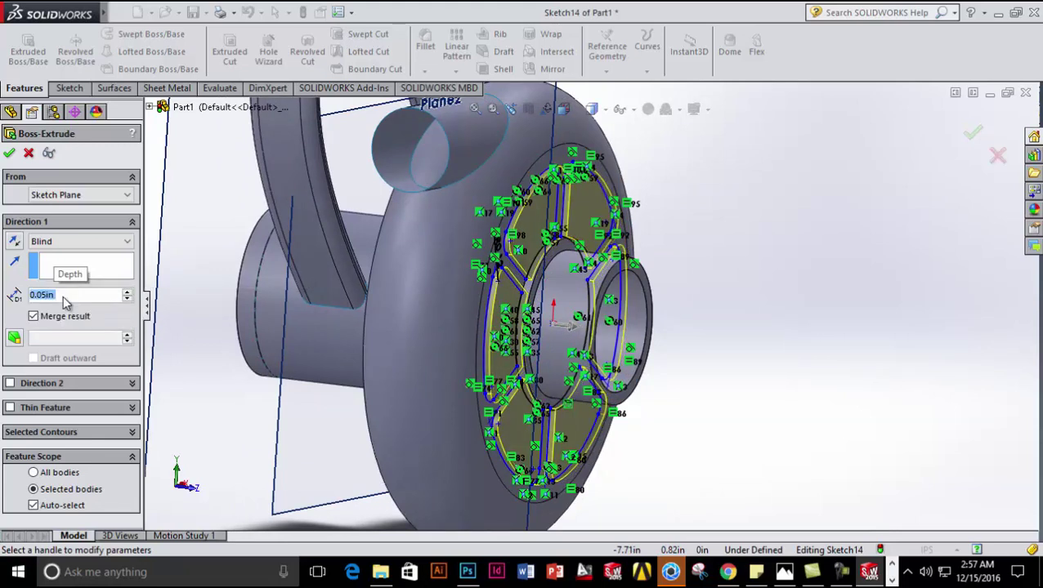
{"action": "left_click", "coordinate": [66, 295]}
{"action": "key", "text": "BackSpace"}
{"action": "key", "text": "BackSpace"}
{"action": "key", "text": "BackSpace"}
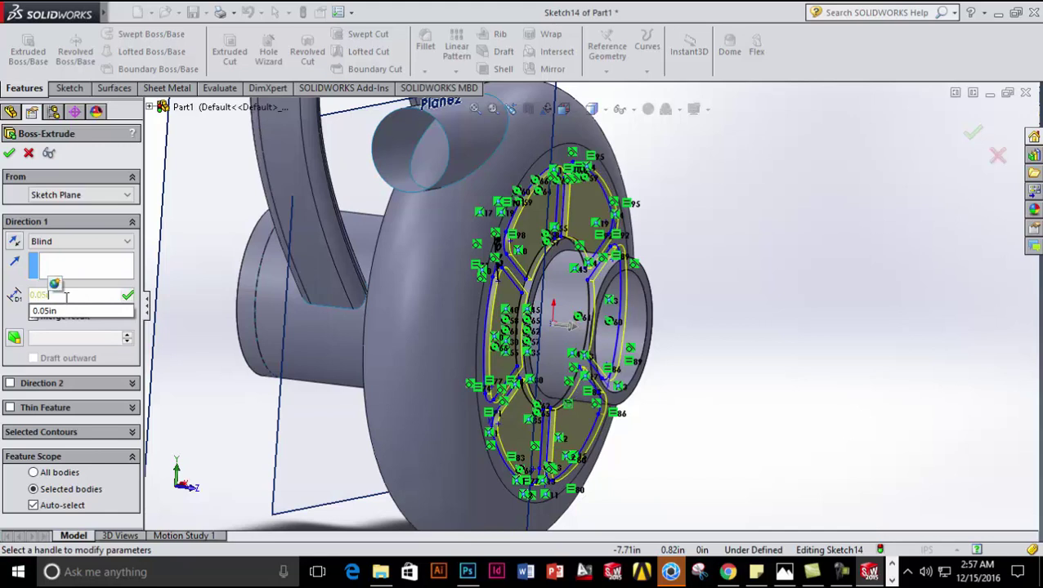
{"action": "type", "text": "3"}
{"action": "key", "text": "Return"}
{"action": "left_click", "coordinate": [9, 153]}
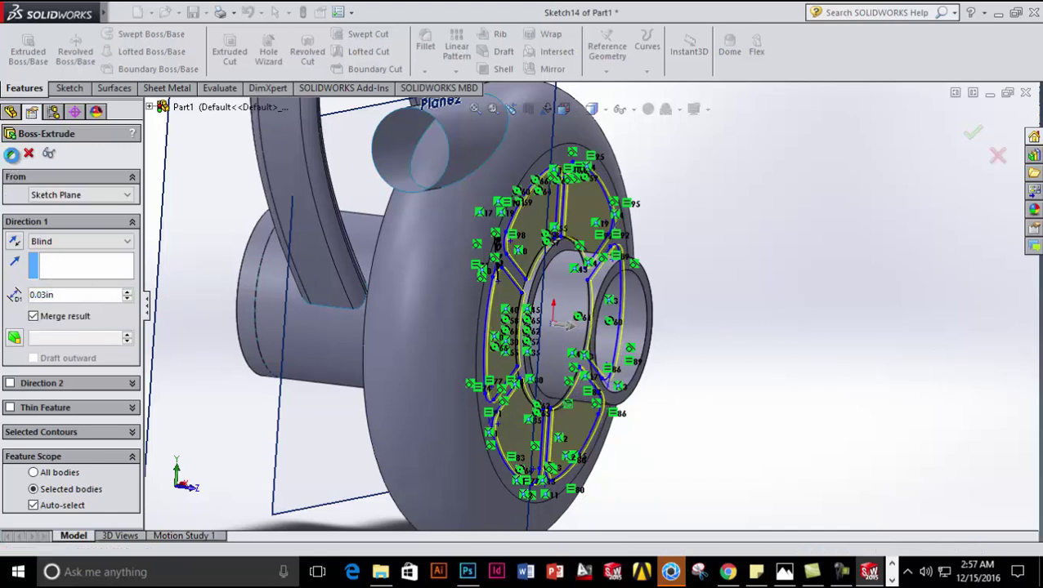
{"action": "middle_click_drag", "start_coordinate": [866, 302], "coordinate": [787, 348]}
{"action": "scroll", "coordinate": [776, 309], "scroll_direction": "up", "scroll_amount": 3}
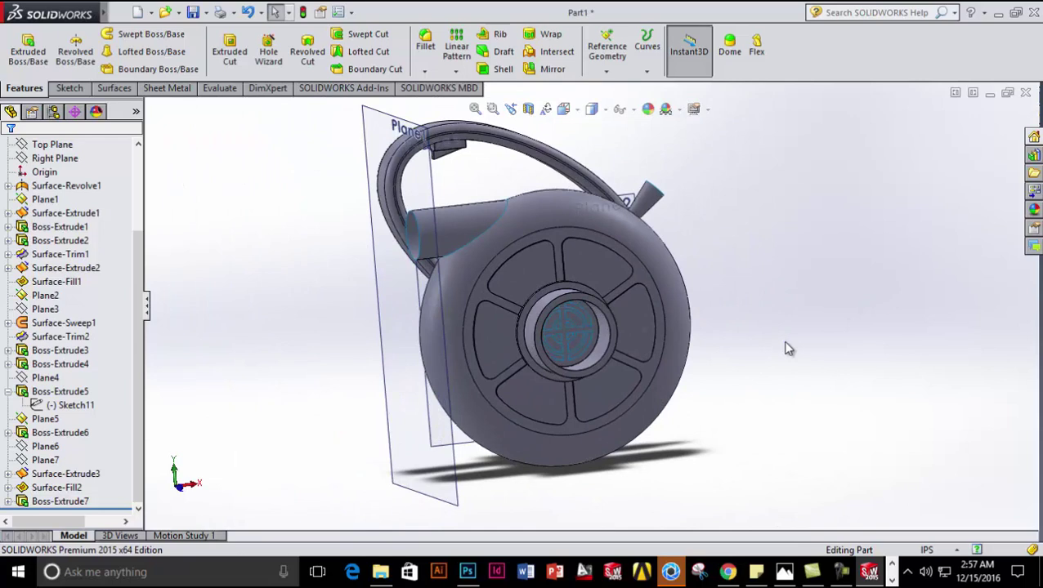
{"action": "left_click", "coordinate": [783, 572]}
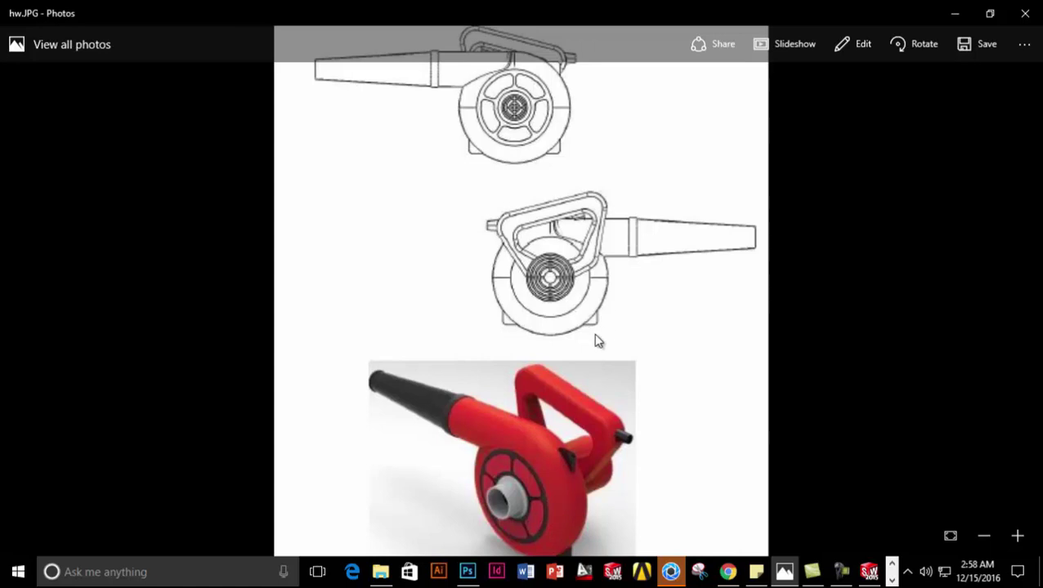
{"action": "left_click", "coordinate": [952, 14]}
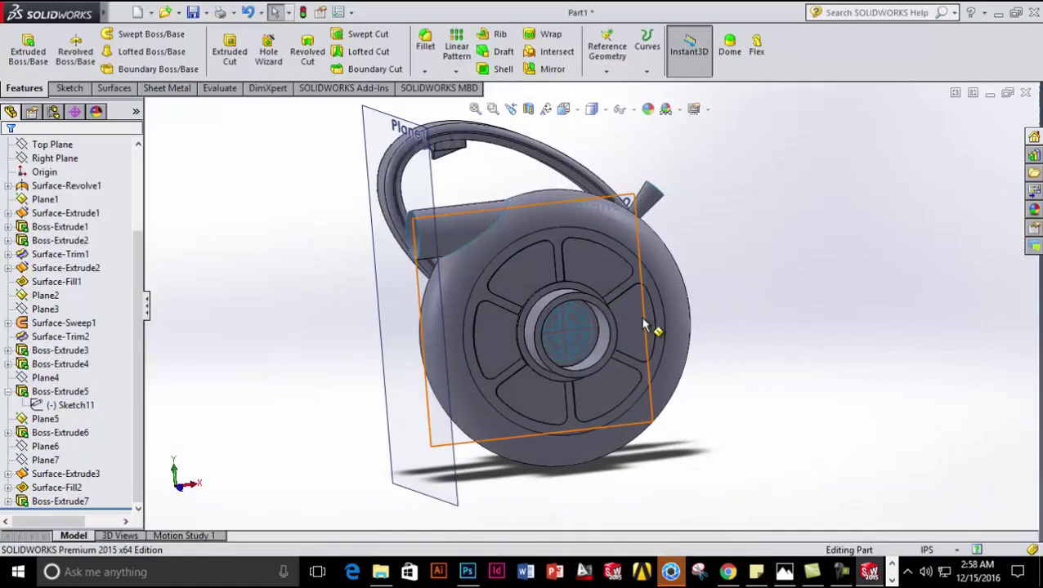
- Turn the housing's front face Normal To the view and open Sketch15 on it
{"action": "right_click", "coordinate": [662, 300]}
{"action": "left_click", "coordinate": [943, 317]}
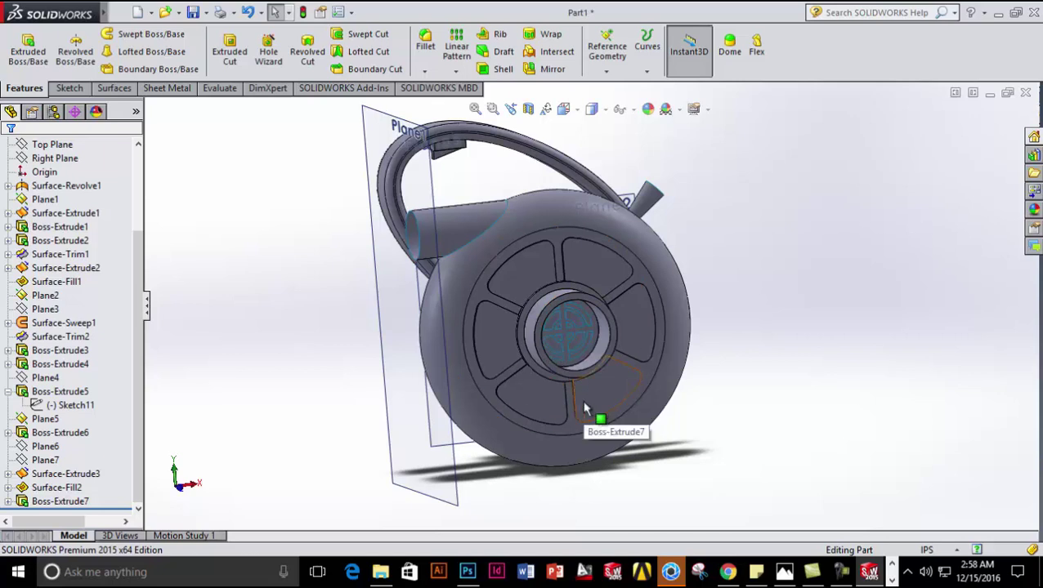
{"action": "right_click", "coordinate": [576, 454]}
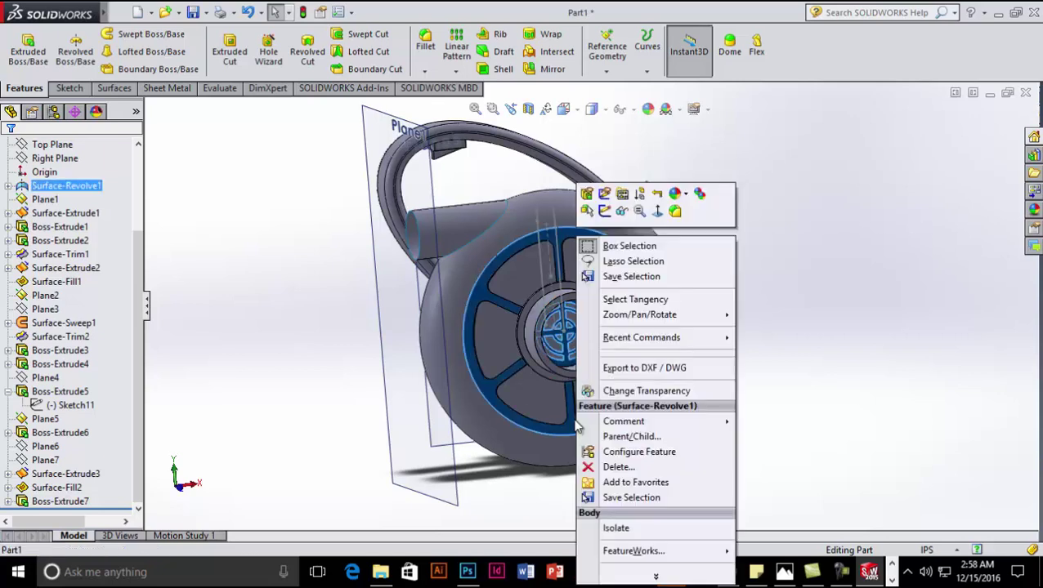
{"action": "left_click", "coordinate": [659, 212]}
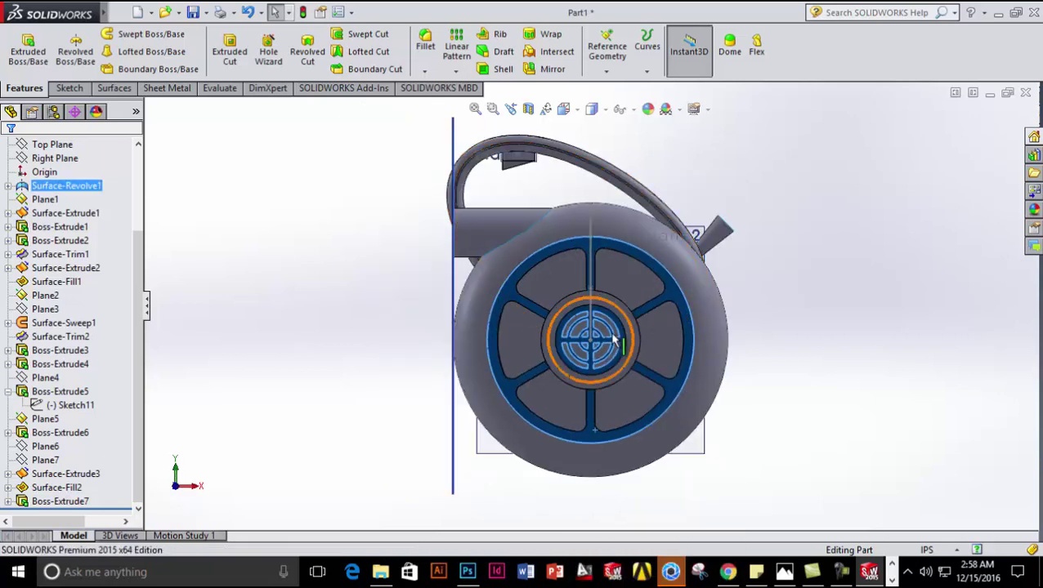
{"action": "right_click", "coordinate": [596, 442]}
{"action": "left_click", "coordinate": [608, 217]}
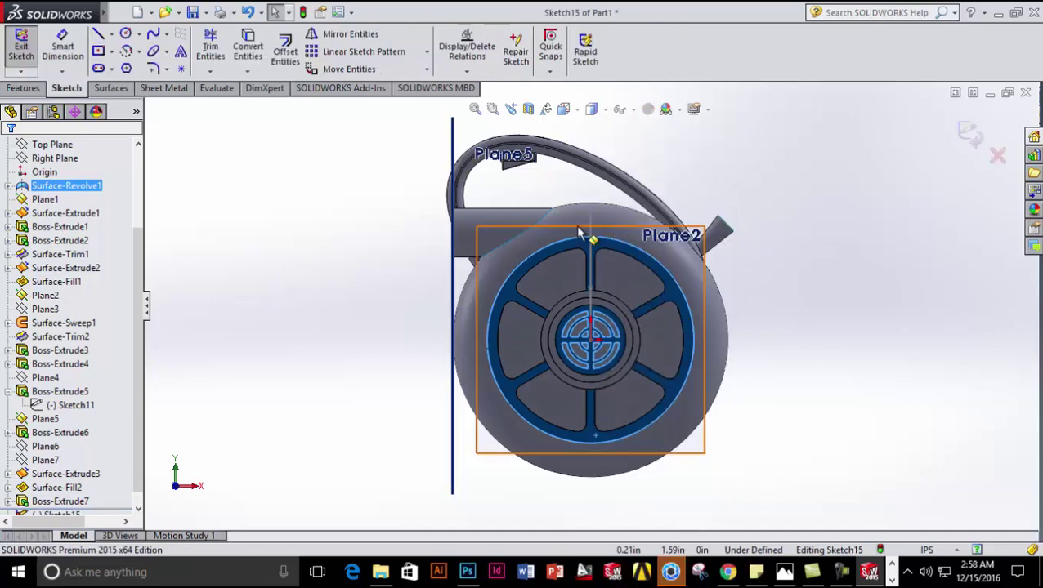
- Draw a centre rectangle from the wheel hub origin to a corner below the housing's lower right
{"action": "left_click", "coordinate": [98, 51]}
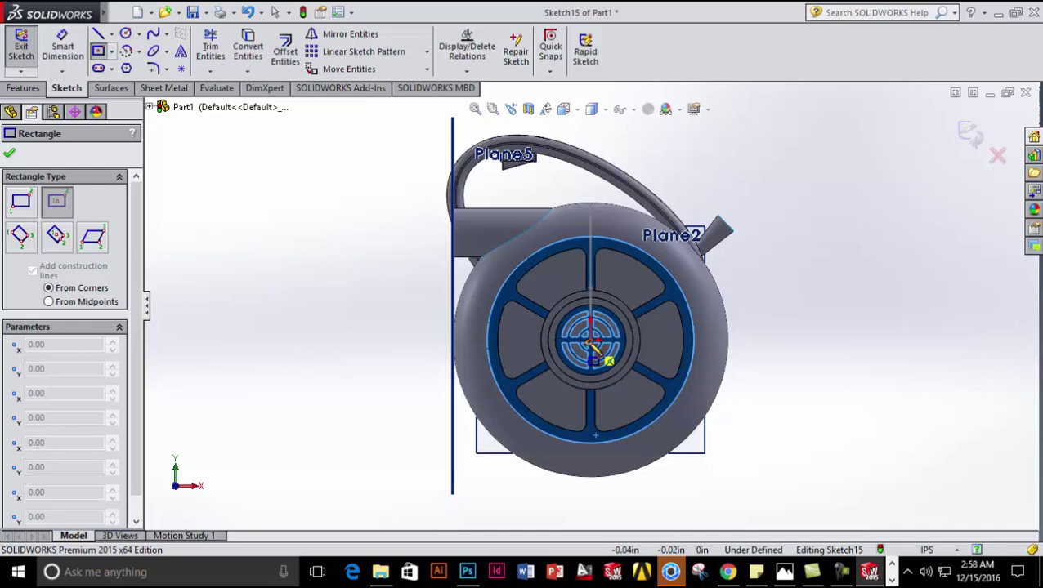
{"action": "scroll", "coordinate": [595, 346], "scroll_direction": "down", "scroll_amount": 4}
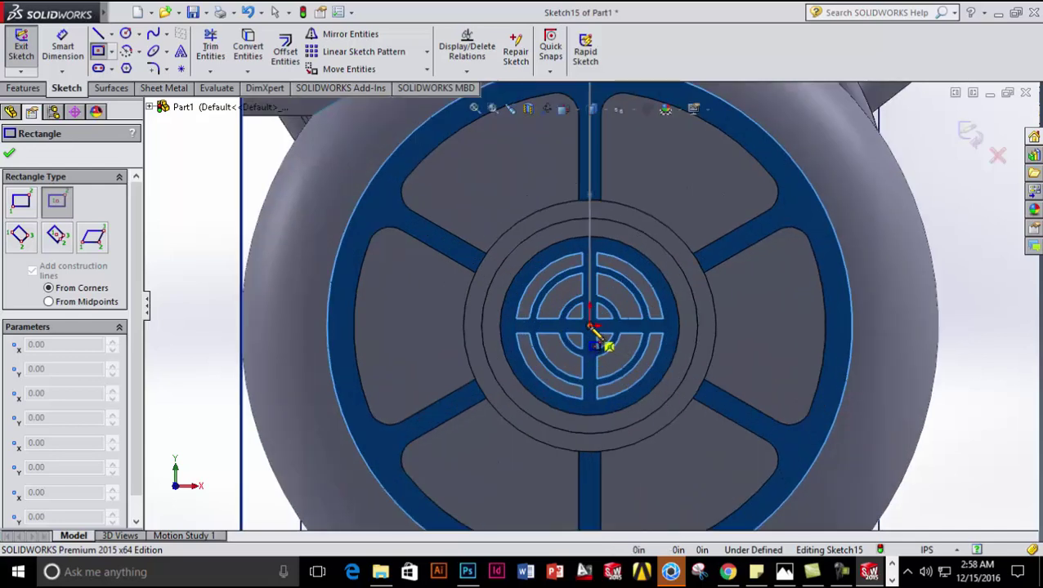
{"action": "left_click", "coordinate": [590, 325]}
{"action": "scroll", "coordinate": [644, 409], "scroll_direction": "up", "scroll_amount": 2}
{"action": "scroll", "coordinate": [644, 425], "scroll_direction": "up", "scroll_amount": 3}
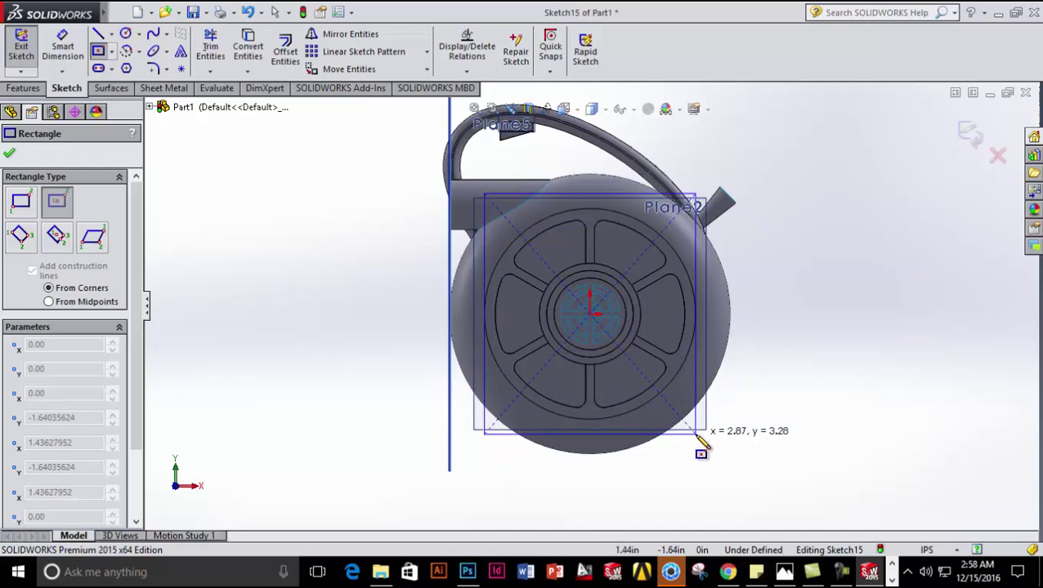
{"action": "left_click", "coordinate": [696, 434]}
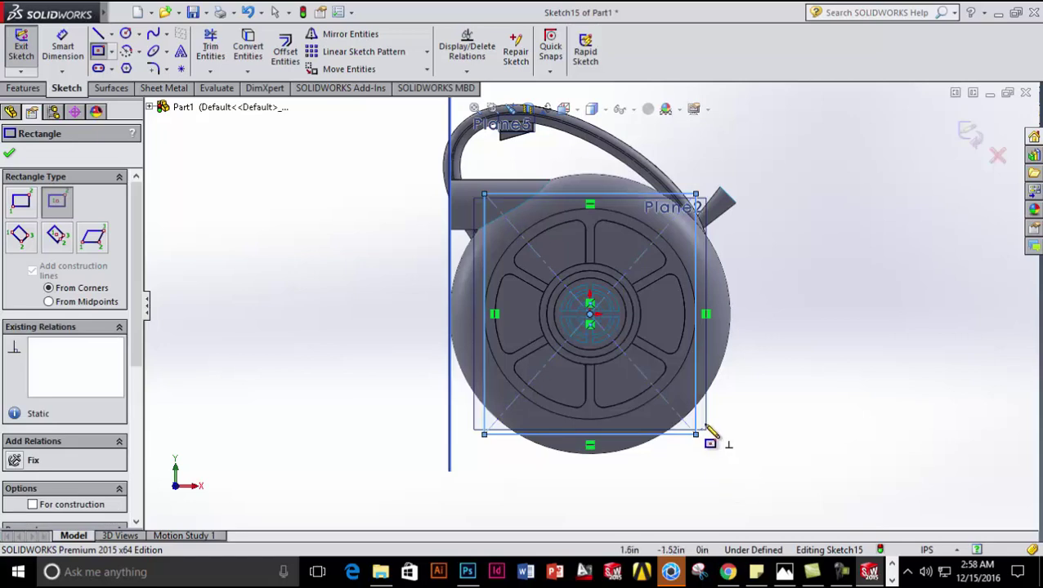
{"action": "left_click", "coordinate": [9, 155]}
{"action": "right_click", "coordinate": [707, 421]}
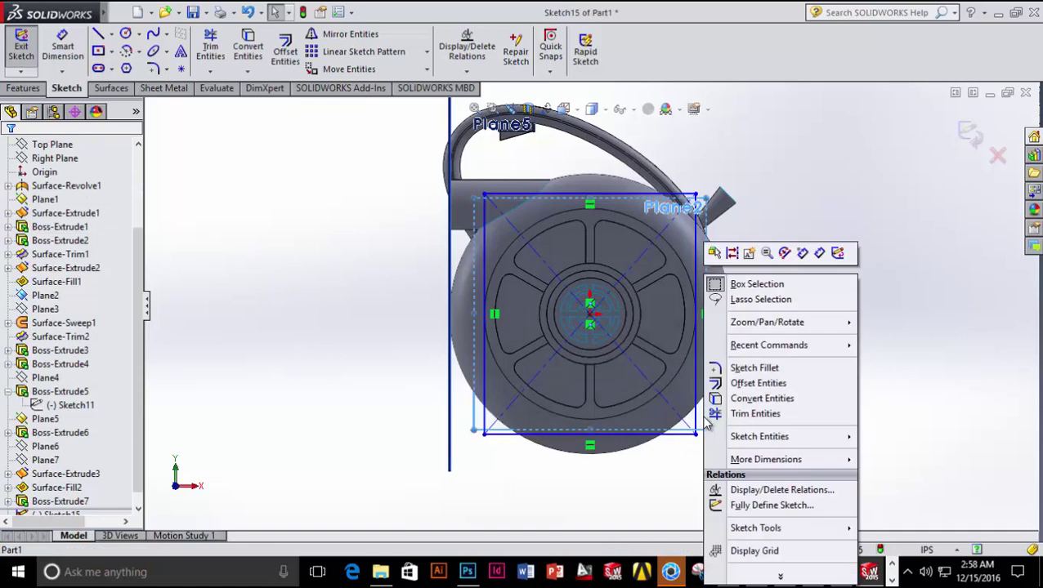
{"action": "left_click", "coordinate": [760, 299]}
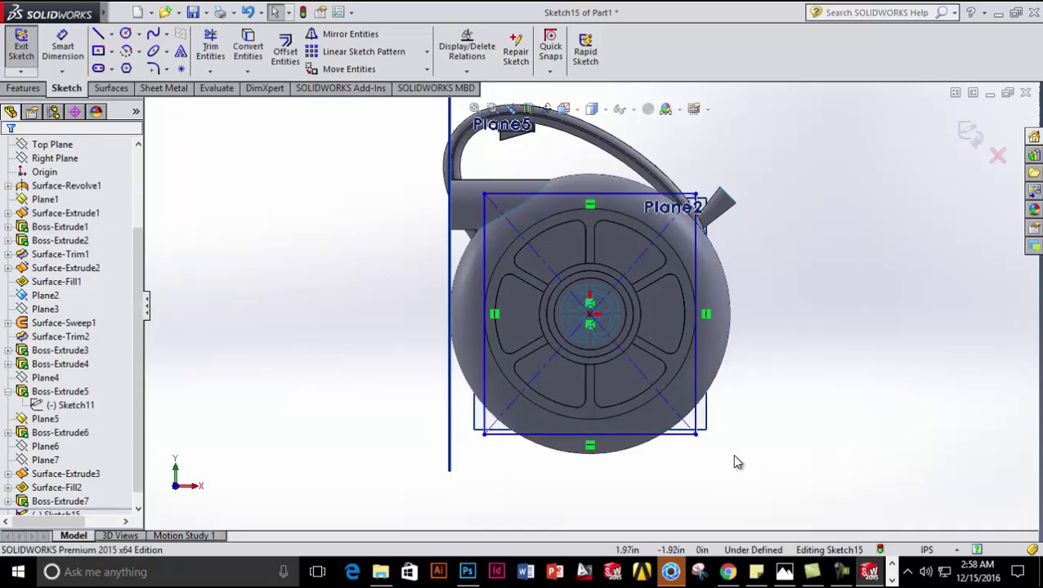
- Draw a circle at the sketch origin with a radius of about 1.91
{"action": "left_click", "coordinate": [125, 33]}
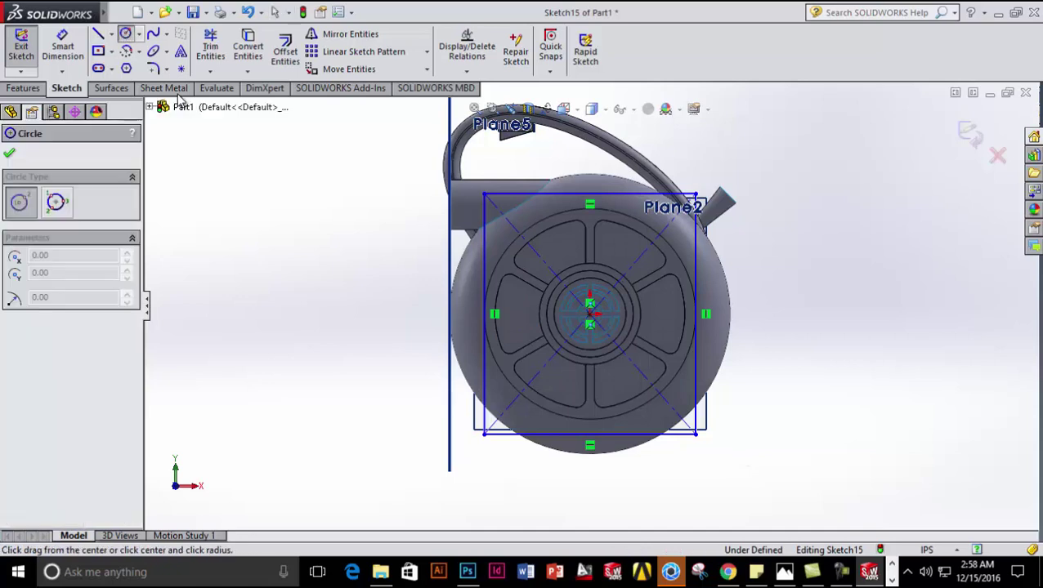
{"action": "scroll", "coordinate": [599, 320], "scroll_direction": "down", "scroll_amount": 6}
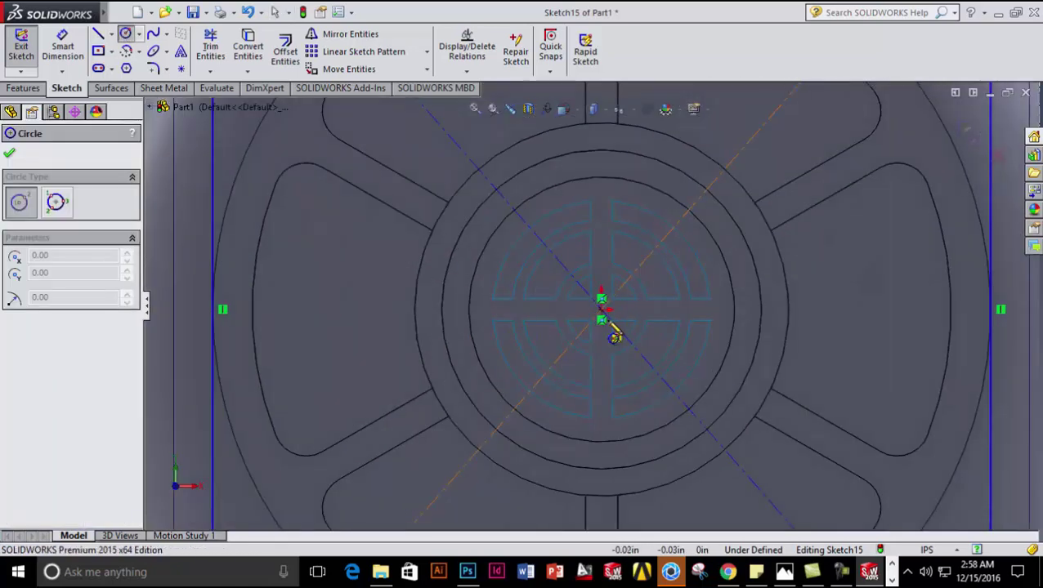
{"action": "left_click", "coordinate": [602, 315]}
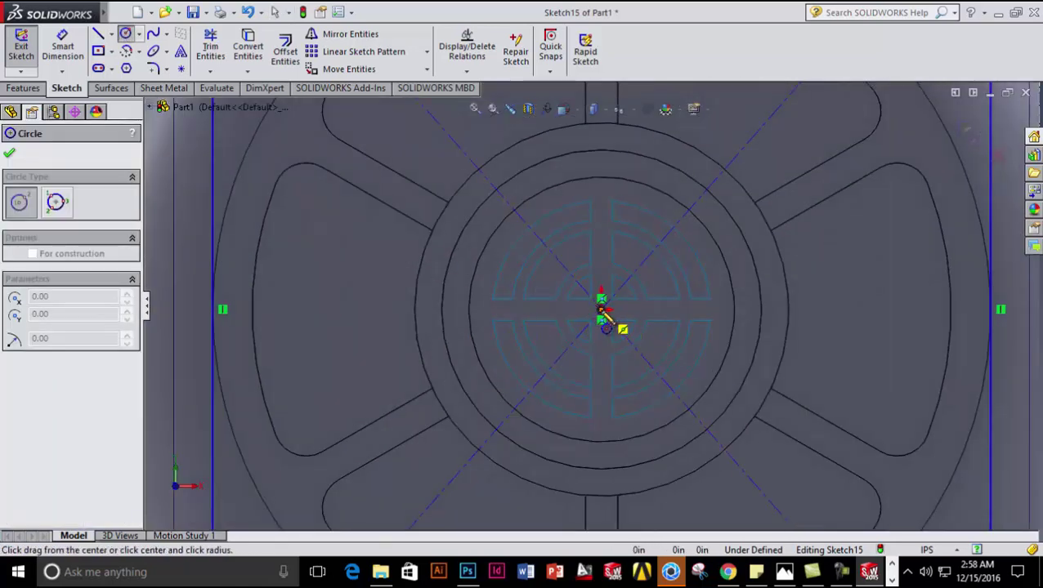
{"action": "scroll", "coordinate": [574, 391], "scroll_direction": "up", "scroll_amount": 5}
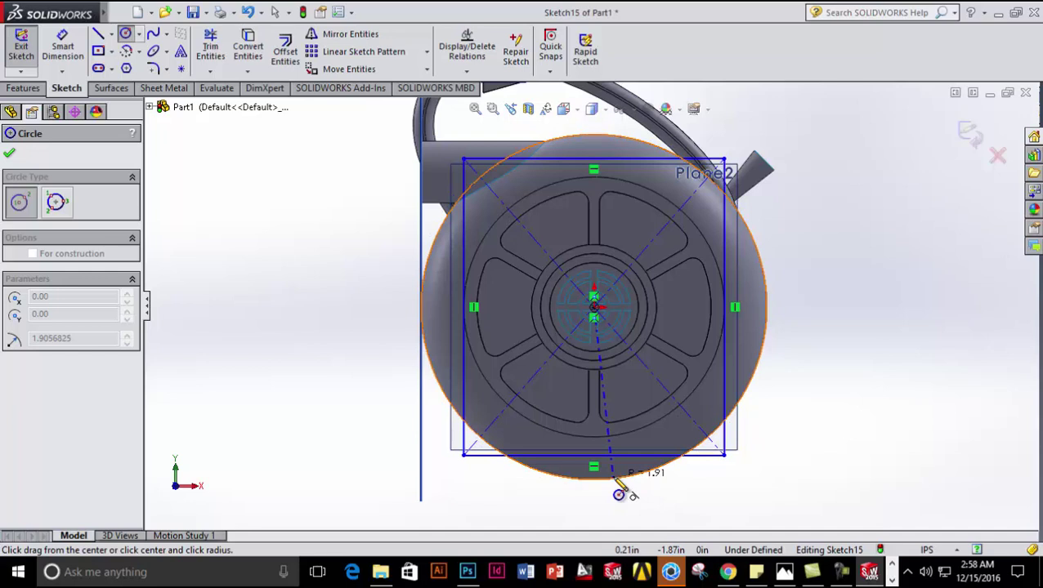
{"action": "left_click", "coordinate": [618, 494]}
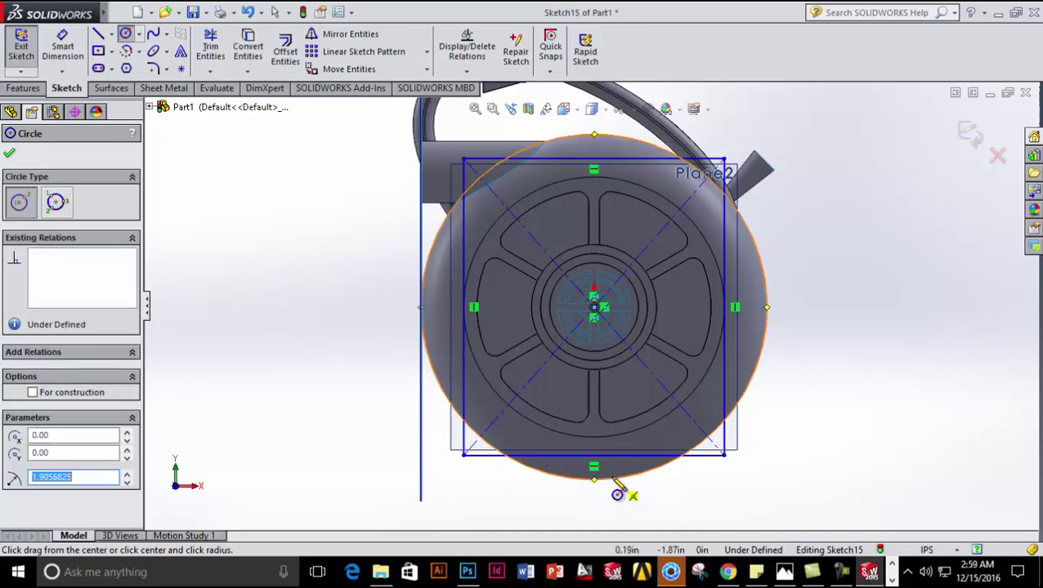
{"action": "key", "text": "Escape"}
- Power-trim excess circle and rectangle segments to leave corner regions, then start an Extruded Boss
{"action": "left_click", "coordinate": [210, 45]}
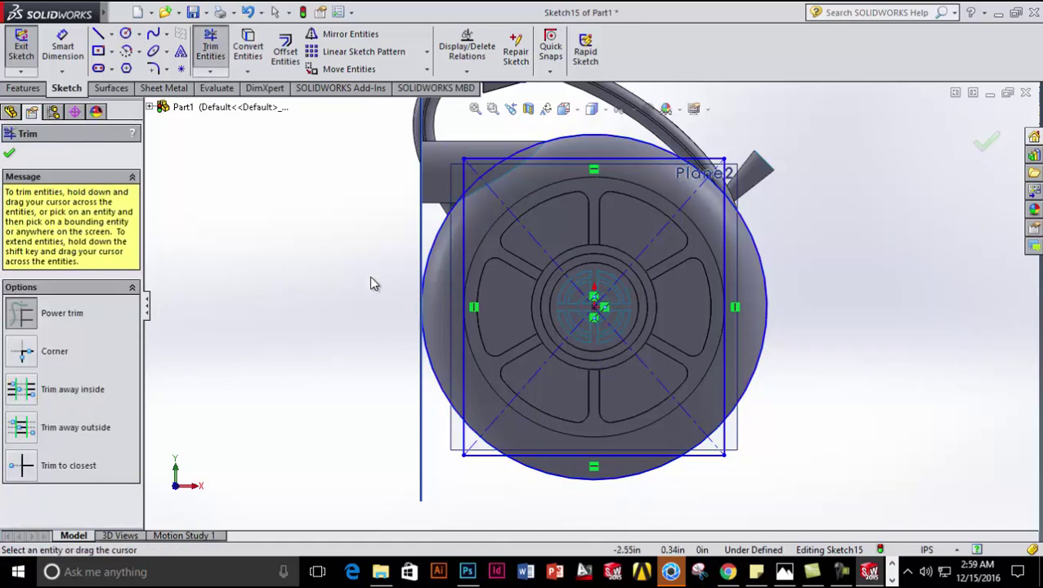
{"action": "mouse_move", "coordinate": [410, 282]}
{"action": "left_mouse_down"}
{"action": "mouse_move", "coordinate": [484, 274]}
{"action": "mouse_move", "coordinate": [433, 341]}
{"action": "mouse_move", "coordinate": [433, 395]}
{"action": "mouse_move", "coordinate": [513, 436]}
{"action": "mouse_move", "coordinate": [526, 478]}
{"action": "mouse_move", "coordinate": [598, 487]}
{"action": "mouse_move", "coordinate": [756, 373]}
{"action": "mouse_move", "coordinate": [745, 344]}
{"action": "mouse_move", "coordinate": [632, 214]}
{"action": "mouse_move", "coordinate": [623, 147]}
{"action": "mouse_move", "coordinate": [563, 166]}
{"action": "mouse_move", "coordinate": [523, 153]}
{"action": "mouse_move", "coordinate": [546, 137]}
{"action": "mouse_move", "coordinate": [537, 128]}
{"action": "mouse_move", "coordinate": [500, 182]}
{"action": "mouse_move", "coordinate": [484, 176]}
{"action": "mouse_move", "coordinate": [480, 154]}
{"action": "mouse_move", "coordinate": [480, 198]}
{"action": "left_mouse_up"}
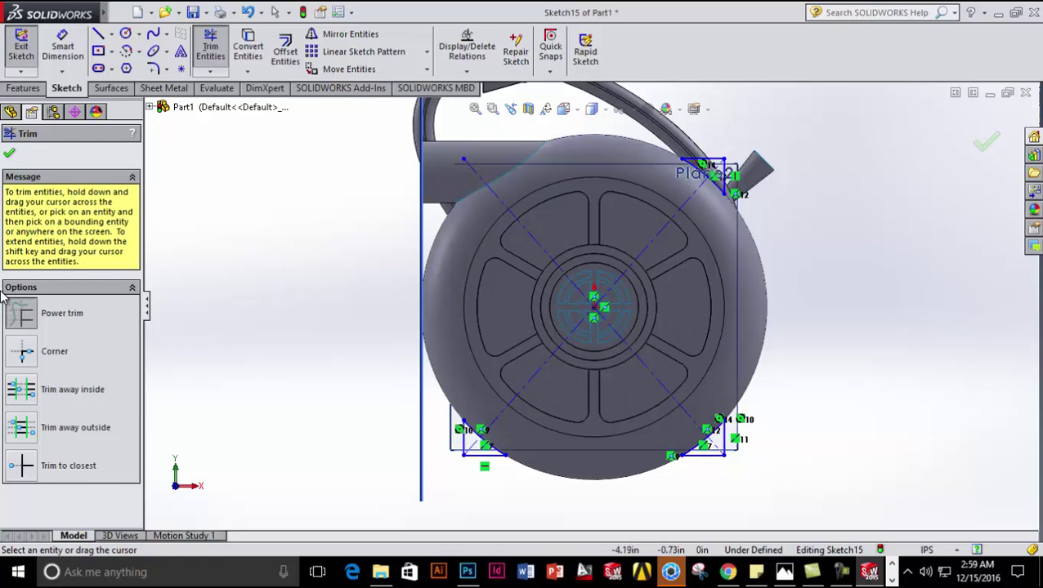
{"action": "left_click", "coordinate": [9, 152]}
{"action": "left_click", "coordinate": [23, 88]}
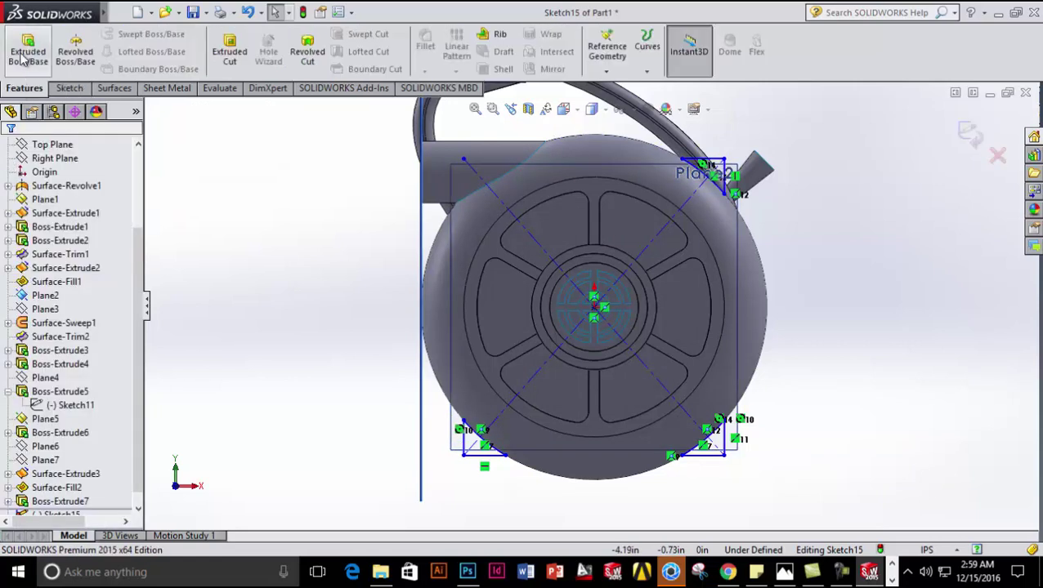
{"action": "left_click", "coordinate": [28, 51]}
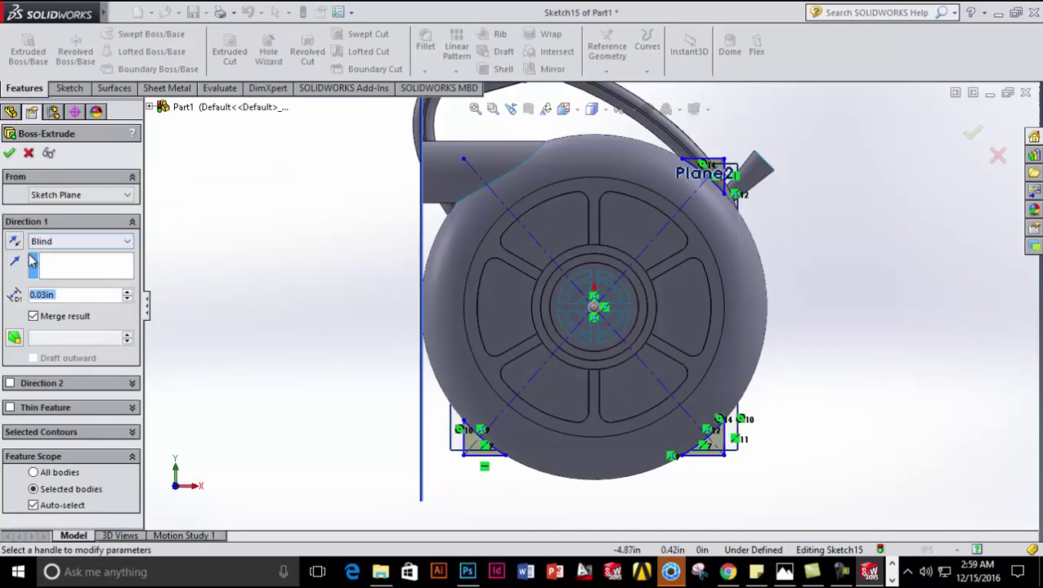
- Preview a two-direction Boss-Extrude of the Sketch15 corner pieces, then cancel it
{"action": "left_click", "coordinate": [10, 384]}
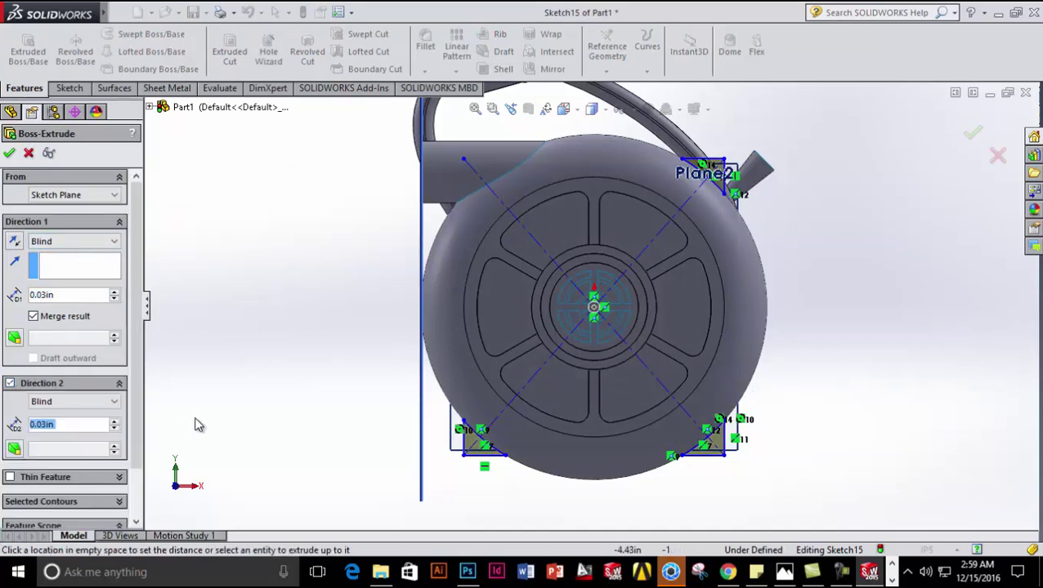
{"action": "mouse_move", "coordinate": [319, 442]}
{"action": "middle_mouse_down"}
{"action": "mouse_move", "coordinate": [195, 442]}
{"action": "mouse_move", "coordinate": [217, 456]}
{"action": "mouse_move", "coordinate": [216, 488]}
{"action": "mouse_move", "coordinate": [245, 462]}
{"action": "mouse_move", "coordinate": [373, 450]}
{"action": "mouse_move", "coordinate": [433, 484]}
{"action": "mouse_move", "coordinate": [430, 500]}
{"action": "mouse_move", "coordinate": [406, 502]}
{"action": "mouse_move", "coordinate": [425, 518]}
{"action": "middle_mouse_up"}
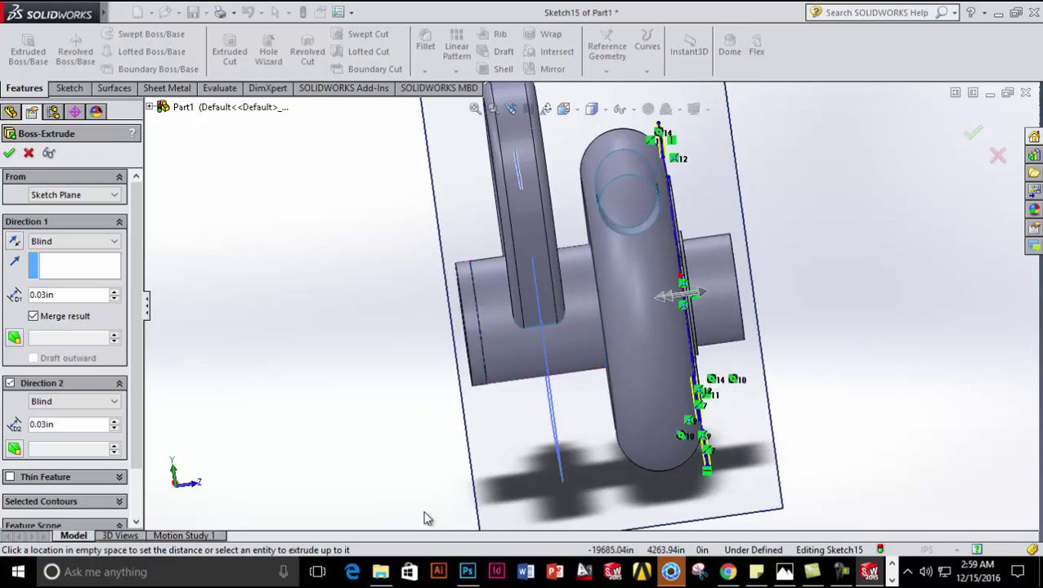
{"action": "scroll", "coordinate": [423, 517], "scroll_direction": "up", "scroll_amount": 2}
{"action": "scroll", "coordinate": [646, 489], "scroll_direction": "up", "scroll_amount": 2}
{"action": "middle_click_drag", "start_coordinate": [645, 488], "coordinate": [584, 527]}
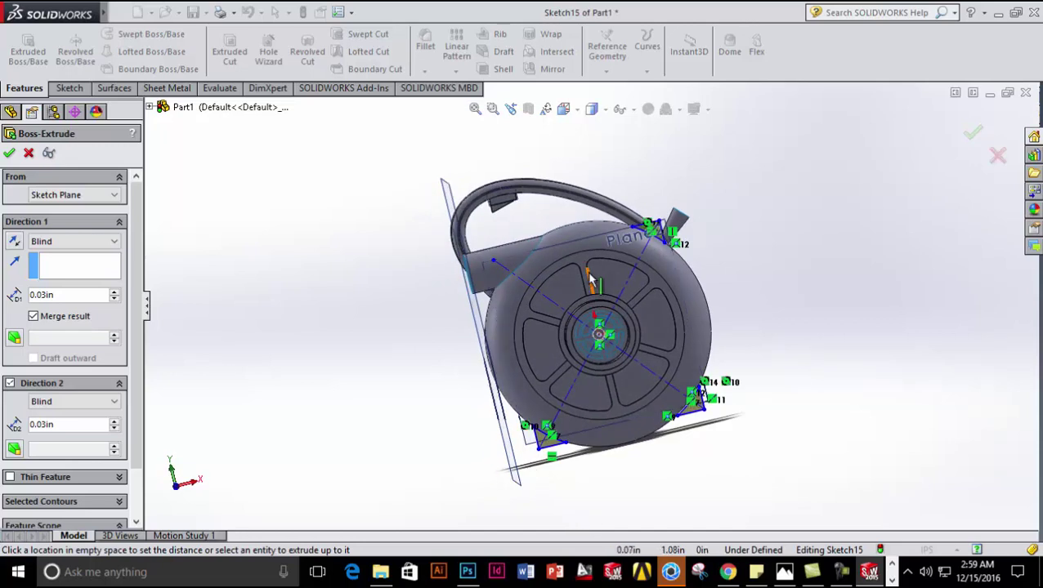
{"action": "left_click", "coordinate": [28, 154]}
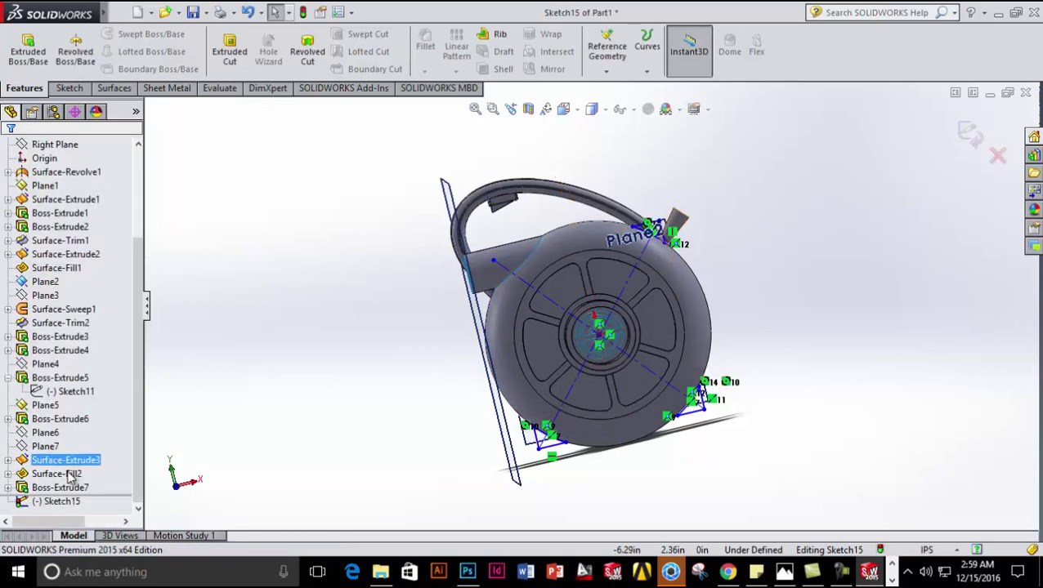
- Exit Sketch15 and delete it from the feature tree
{"action": "right_click", "coordinate": [67, 501]}
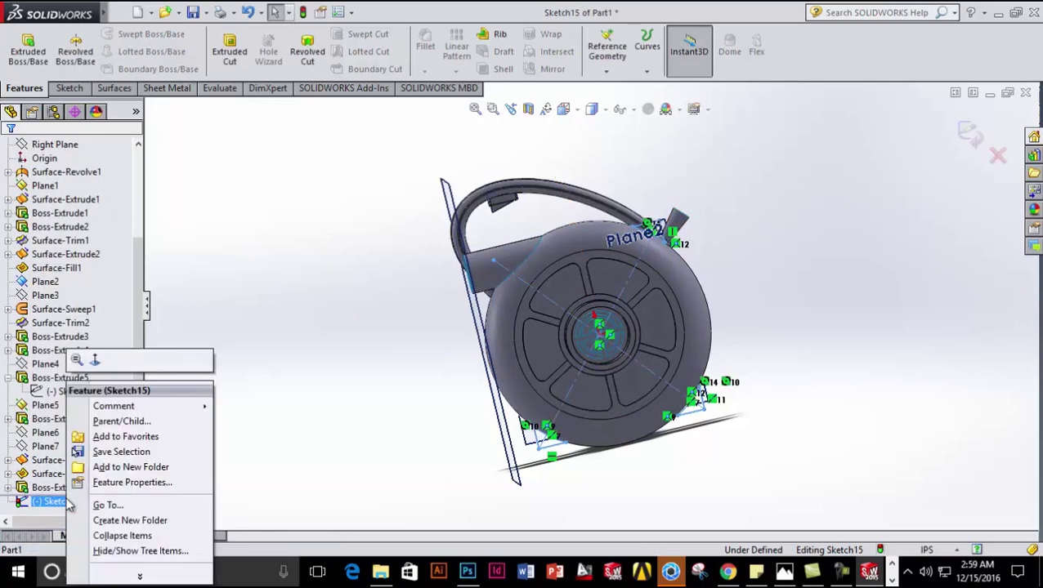
{"action": "left_click", "coordinate": [331, 451]}
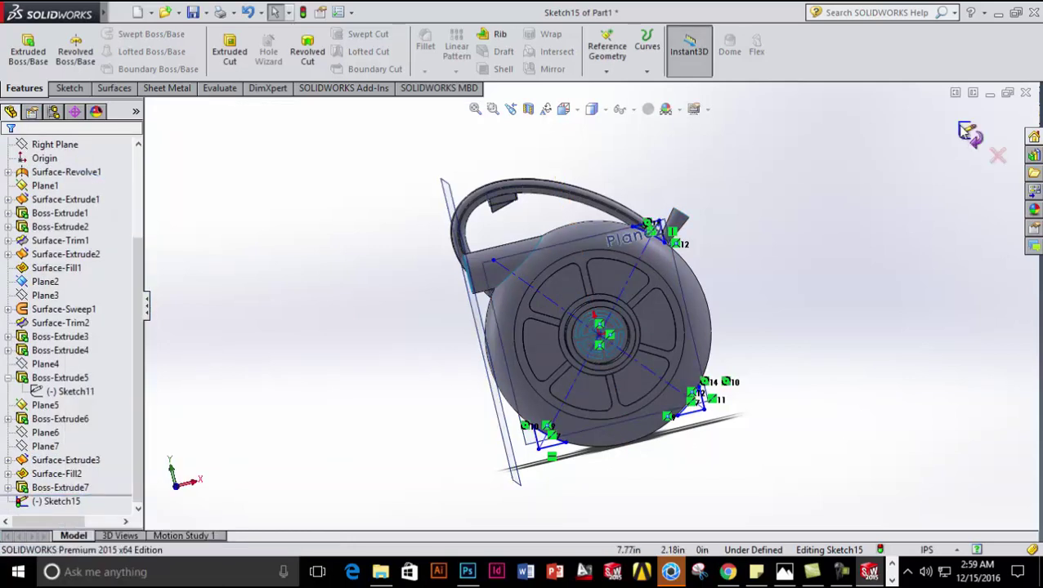
{"action": "right_click", "coordinate": [51, 500]}
{"action": "left_click", "coordinate": [98, 405]}
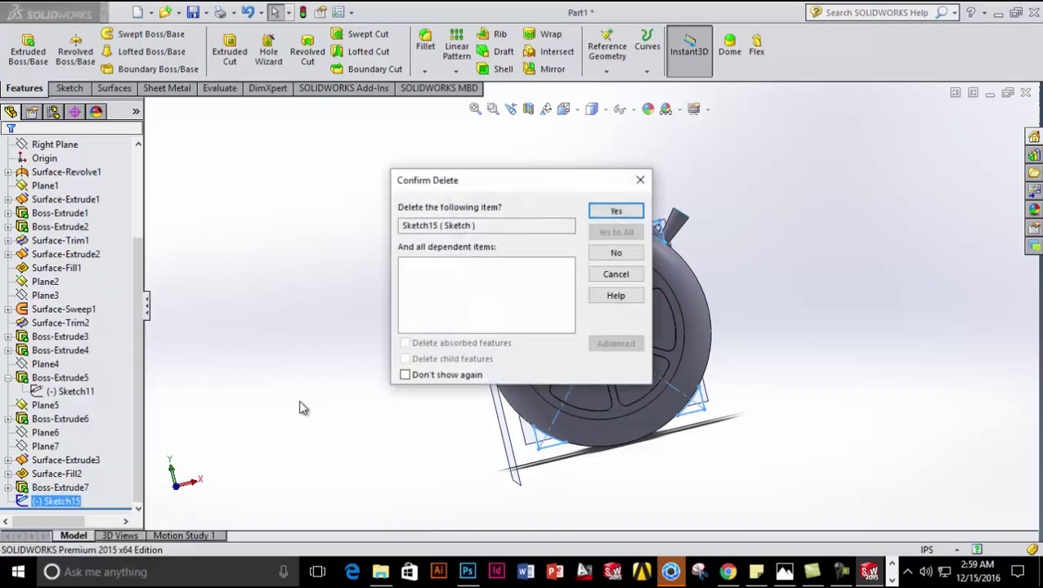
{"action": "left_click", "coordinate": [623, 212]}
- Start a new sketch on the Front Plane
{"action": "mouse_move", "coordinate": [916, 321]}
{"action": "middle_mouse_down"}
{"action": "mouse_move", "coordinate": [931, 342]}
{"action": "mouse_move", "coordinate": [931, 307]}
{"action": "mouse_move", "coordinate": [917, 309]}
{"action": "middle_mouse_up"}
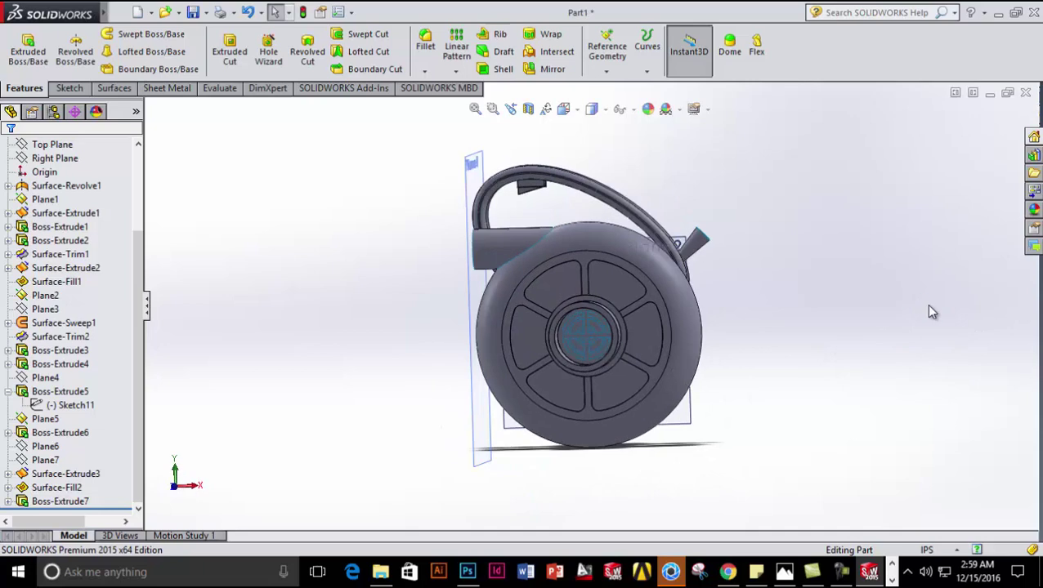
{"action": "scroll", "coordinate": [70, 211], "scroll_direction": "up", "scroll_amount": 1}
{"action": "left_click", "coordinate": [63, 201]}
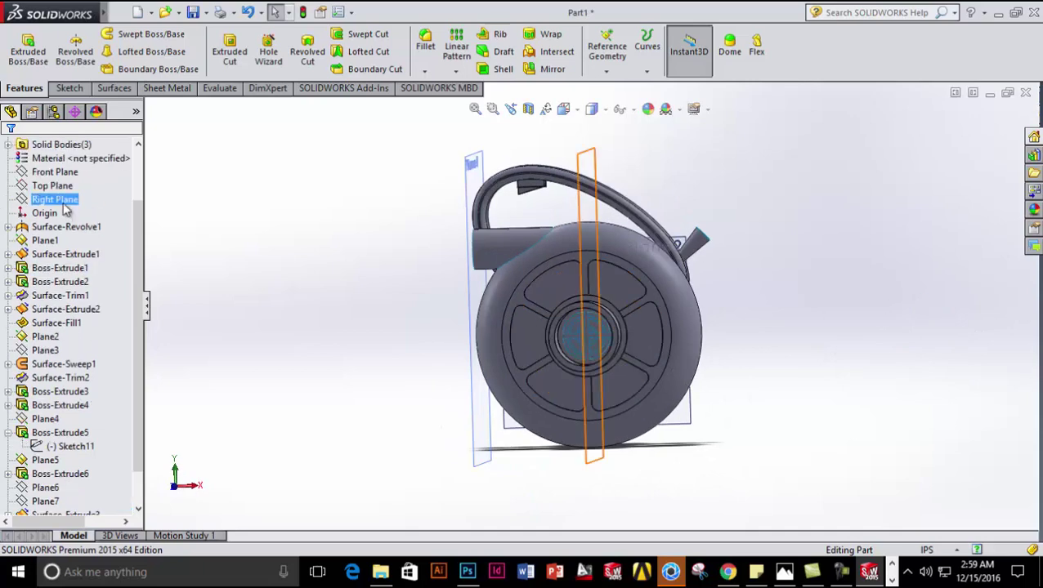
{"action": "right_click", "coordinate": [55, 172]}
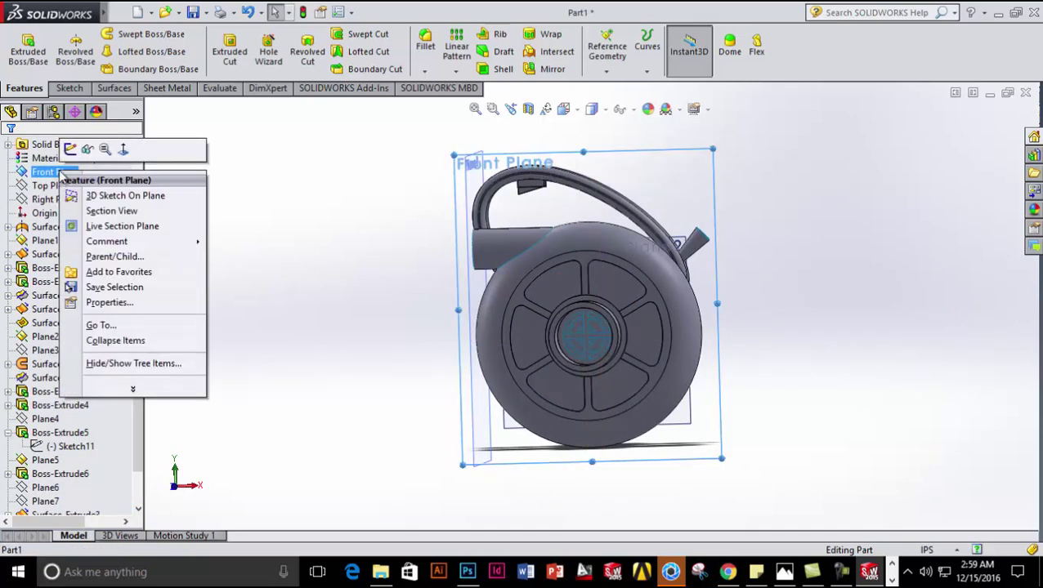
{"action": "left_click", "coordinate": [269, 259]}
{"action": "right_click", "coordinate": [511, 428]}
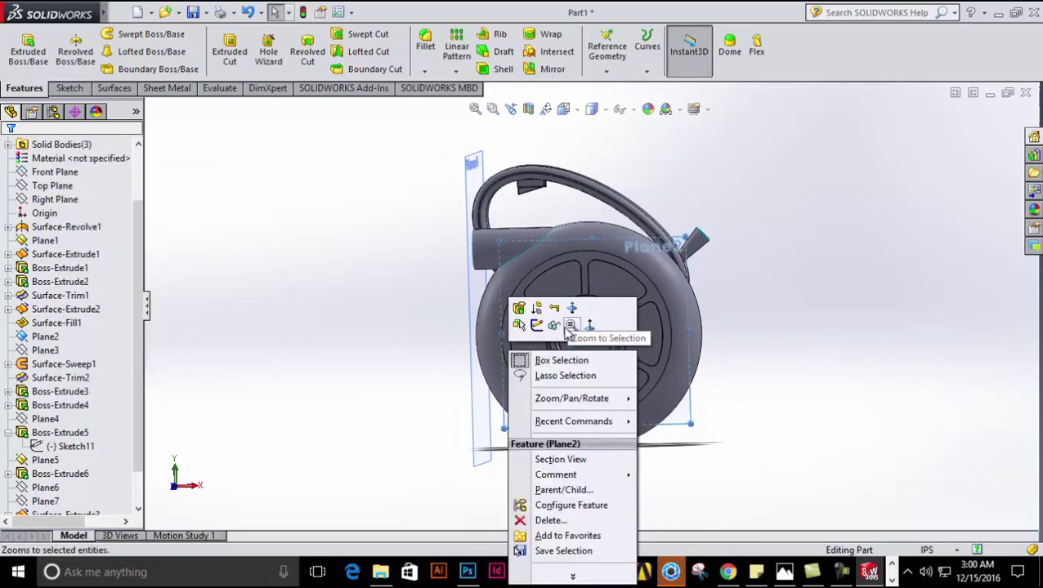
{"action": "key", "text": "Escape"}
{"action": "left_click", "coordinate": [49, 200]}
{"action": "left_click", "coordinate": [48, 186]}
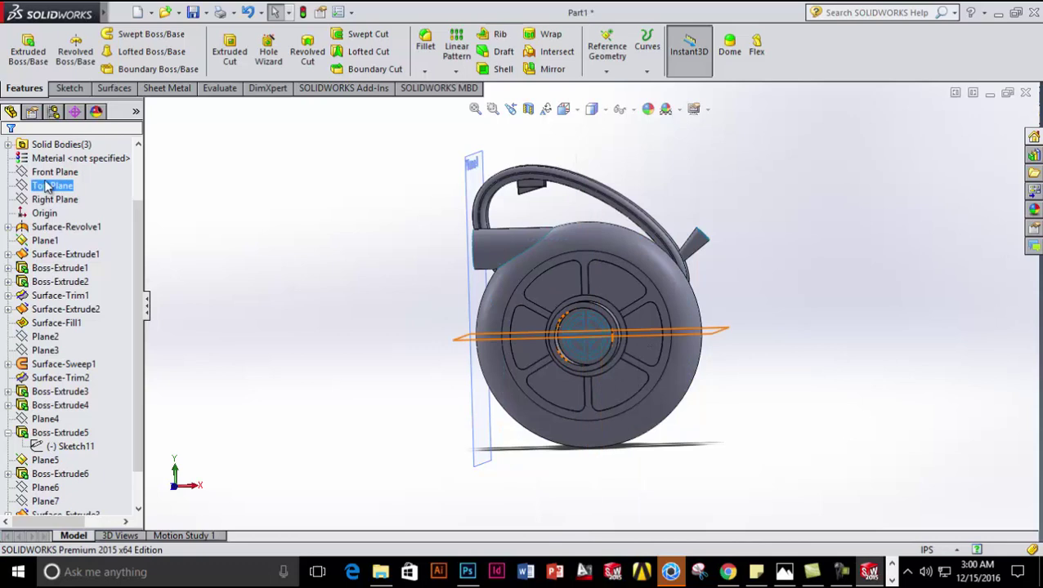
{"action": "right_click", "coordinate": [50, 171]}
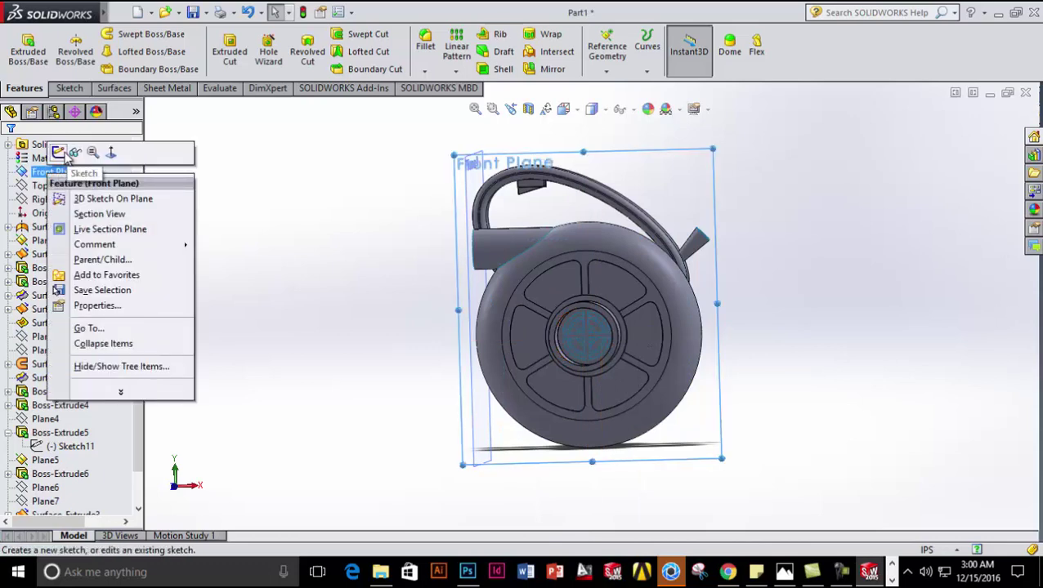
{"action": "left_click", "coordinate": [59, 152]}
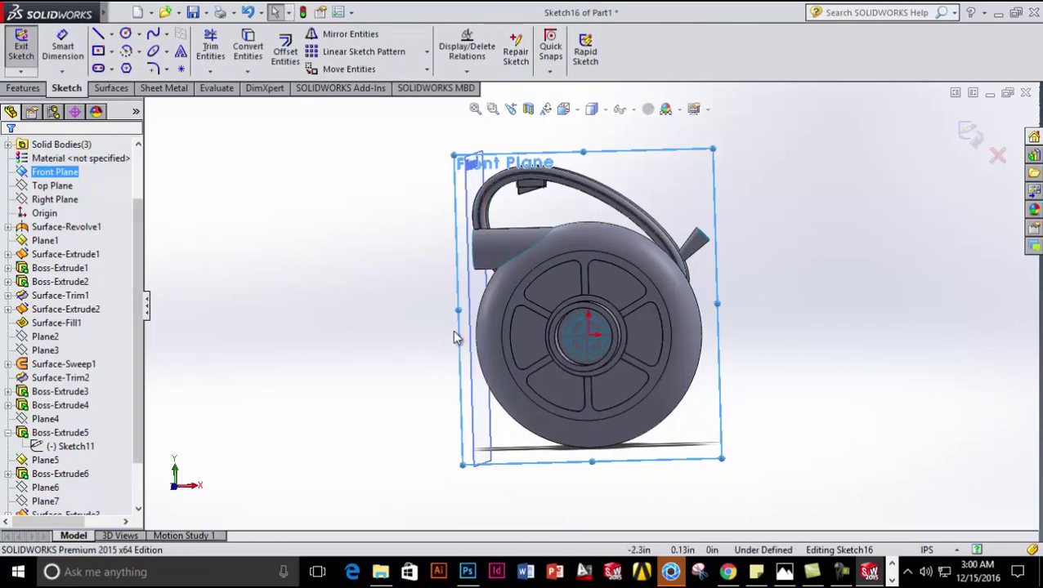
- Draw an origin-centred rectangle just beyond the housing and a circle at the origin matching the housing
{"action": "left_click", "coordinate": [575, 112]}
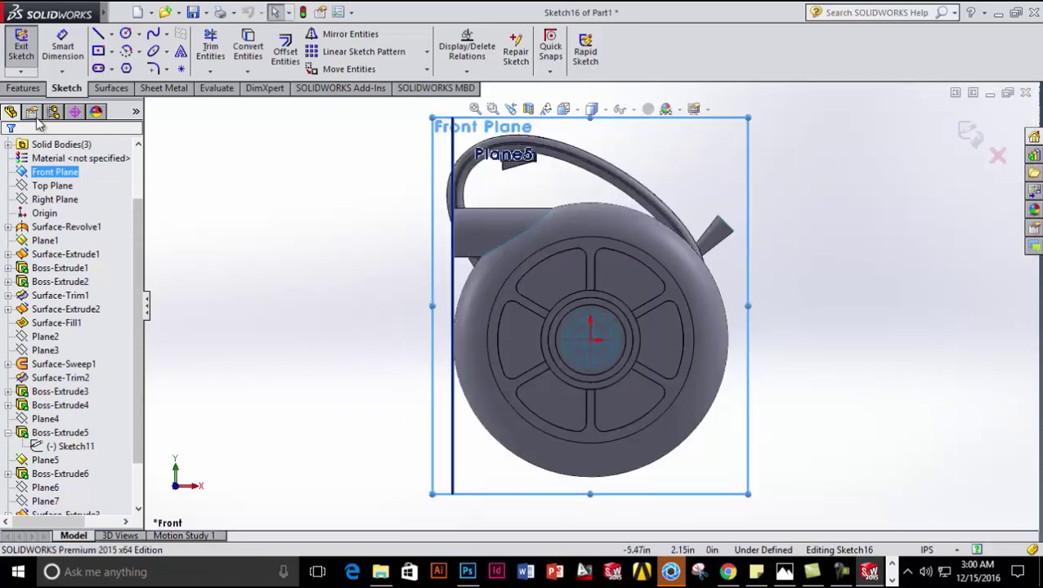
{"action": "left_click", "coordinate": [103, 50]}
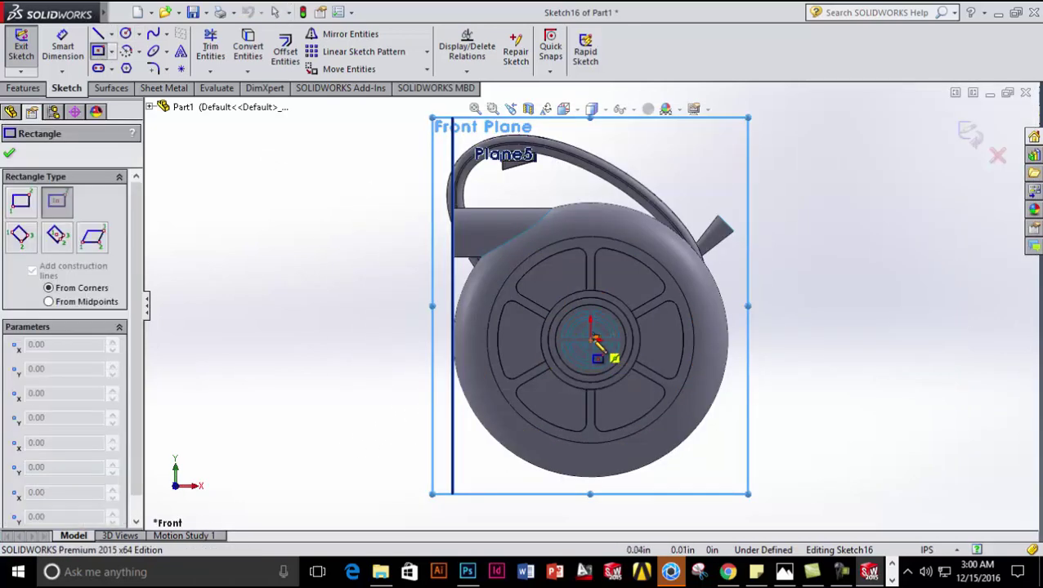
{"action": "left_click", "coordinate": [590, 341]}
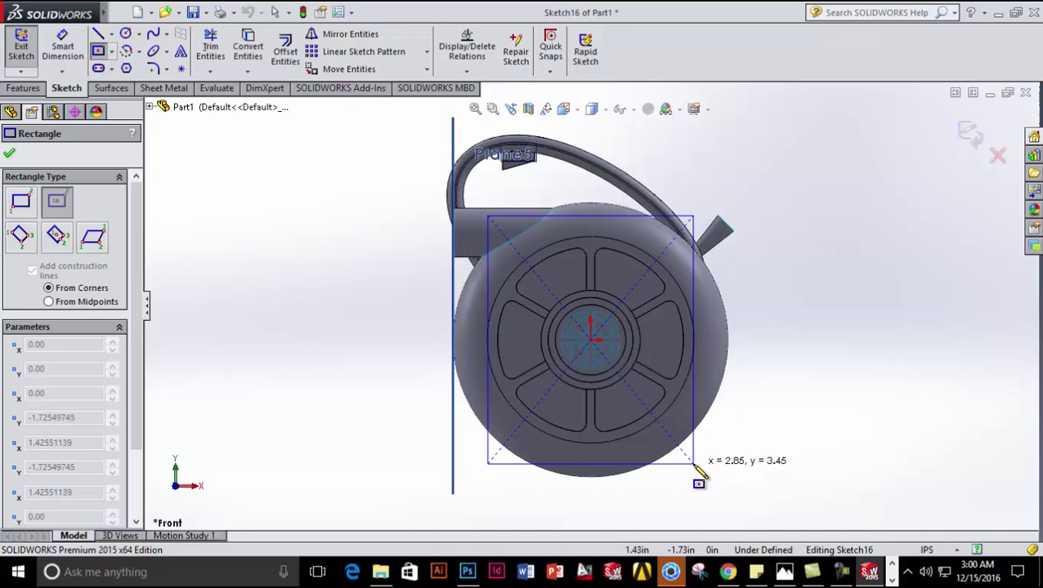
{"action": "left_click", "coordinate": [694, 464]}
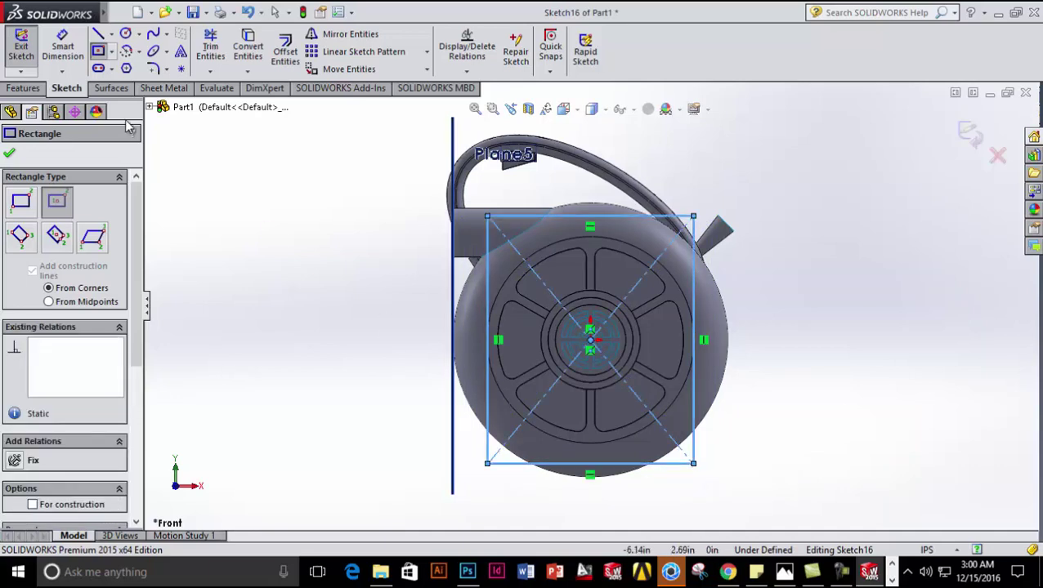
{"action": "left_click", "coordinate": [127, 34]}
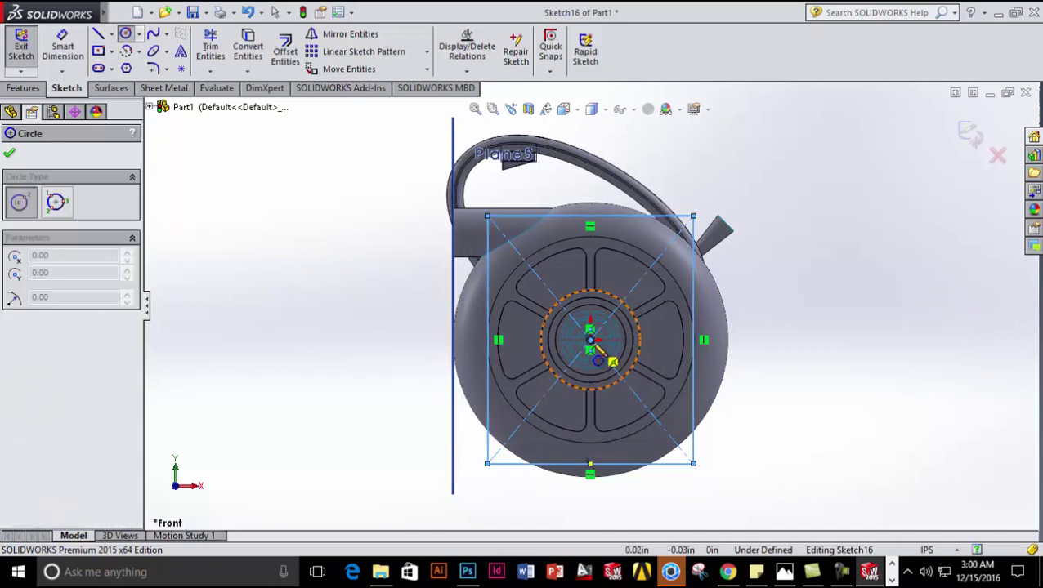
{"action": "left_click", "coordinate": [594, 345]}
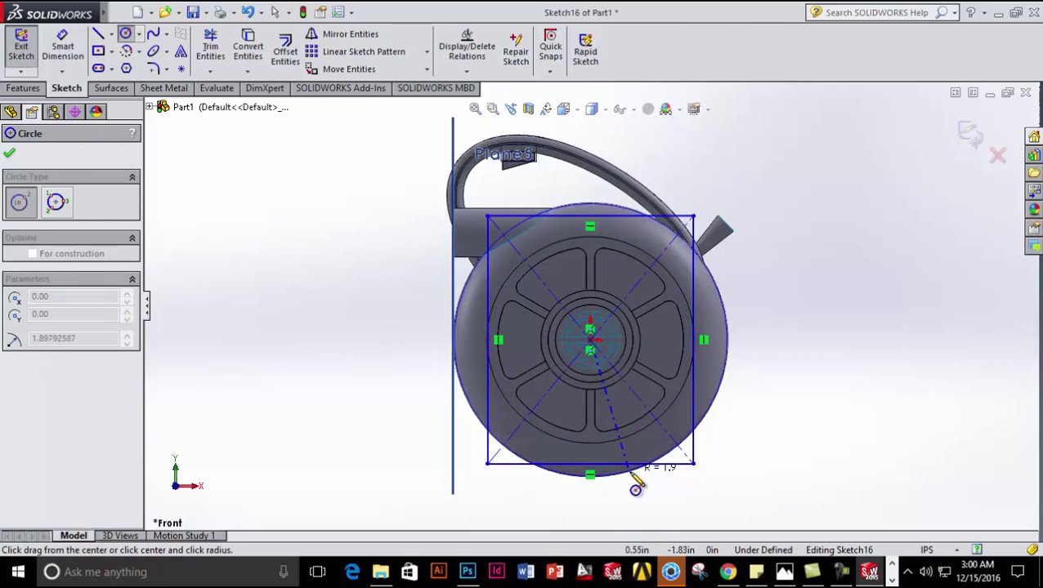
{"action": "left_click", "coordinate": [635, 489]}
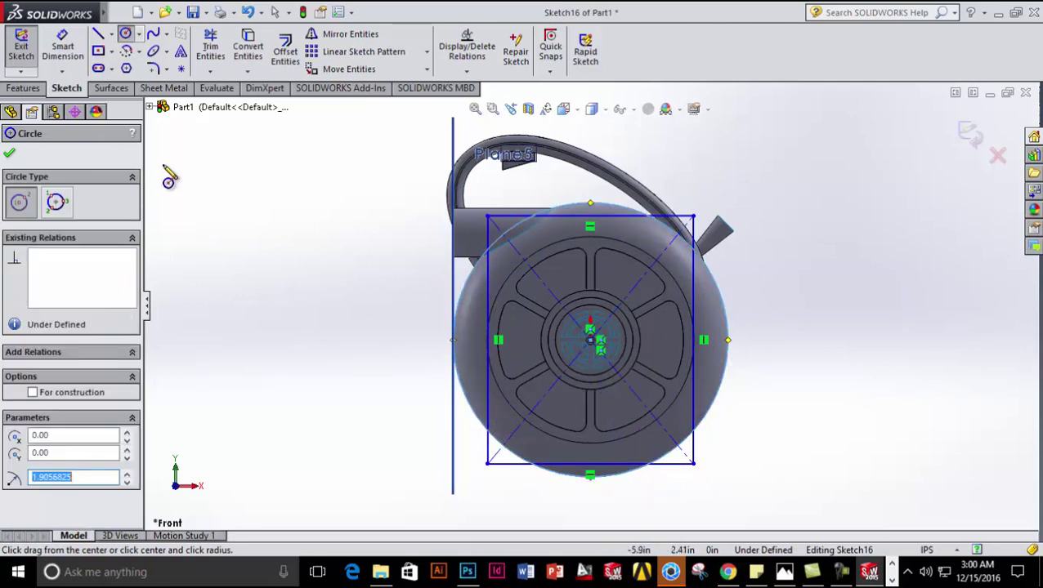
{"action": "left_click", "coordinate": [12, 153]}
- Power-trim the circle and rectangle down to the small corner foot pieces
{"action": "left_click", "coordinate": [210, 46]}
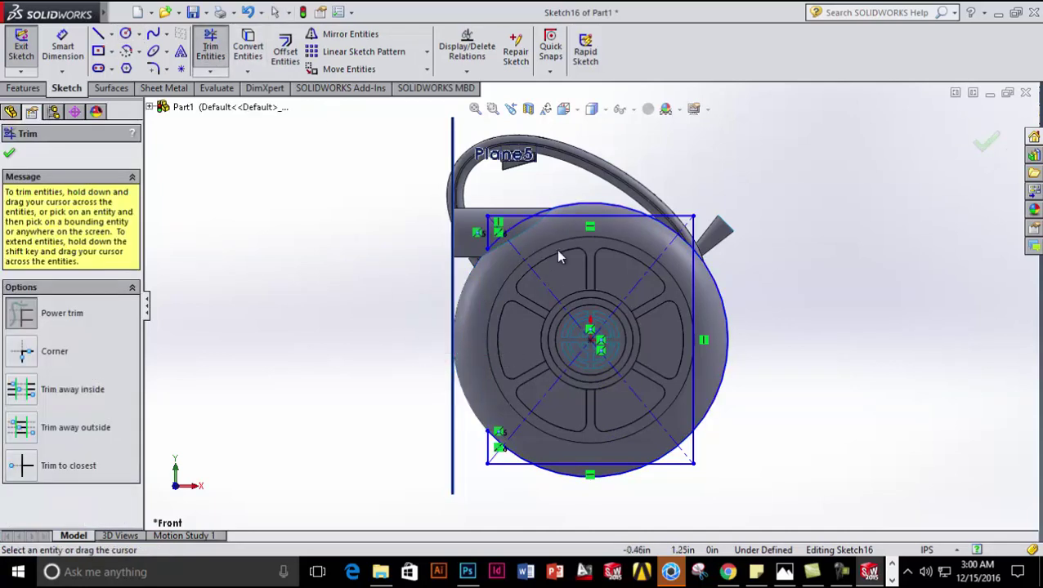
{"action": "left_click_drag", "start_coordinate": [559, 258], "coordinate": [571, 196]}
{"action": "left_click_drag", "start_coordinate": [608, 304], "coordinate": [745, 344]}
{"action": "left_click_drag", "start_coordinate": [623, 409], "coordinate": [608, 498]}
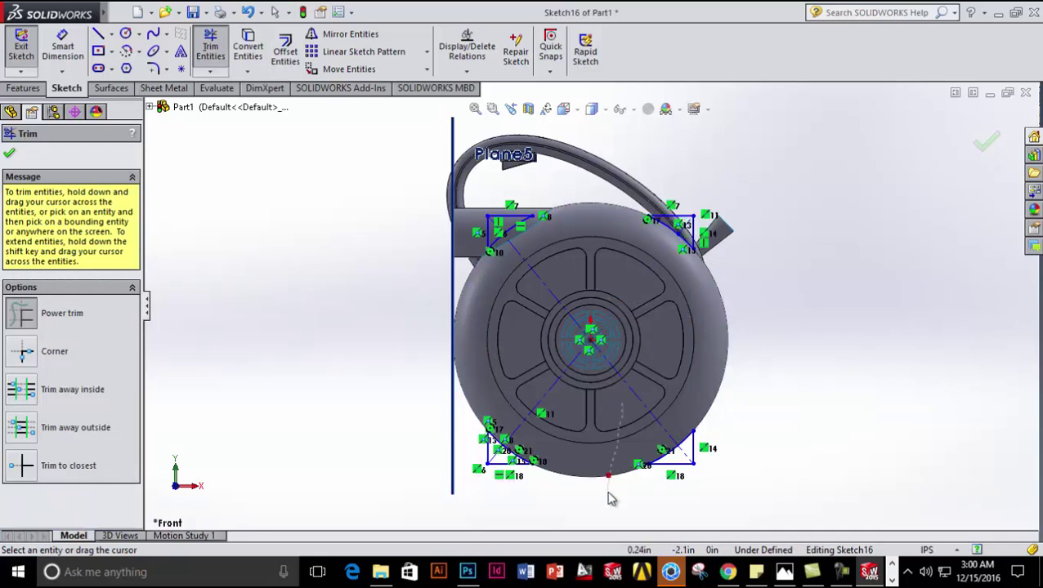
{"action": "left_click_drag", "start_coordinate": [564, 310], "coordinate": [490, 225]}
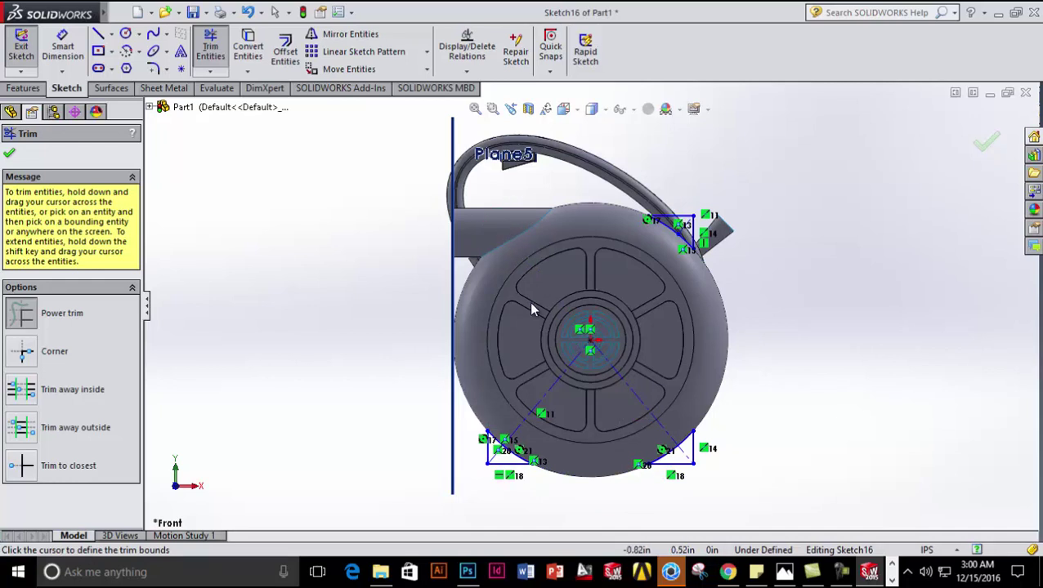
{"action": "left_click", "coordinate": [9, 155]}
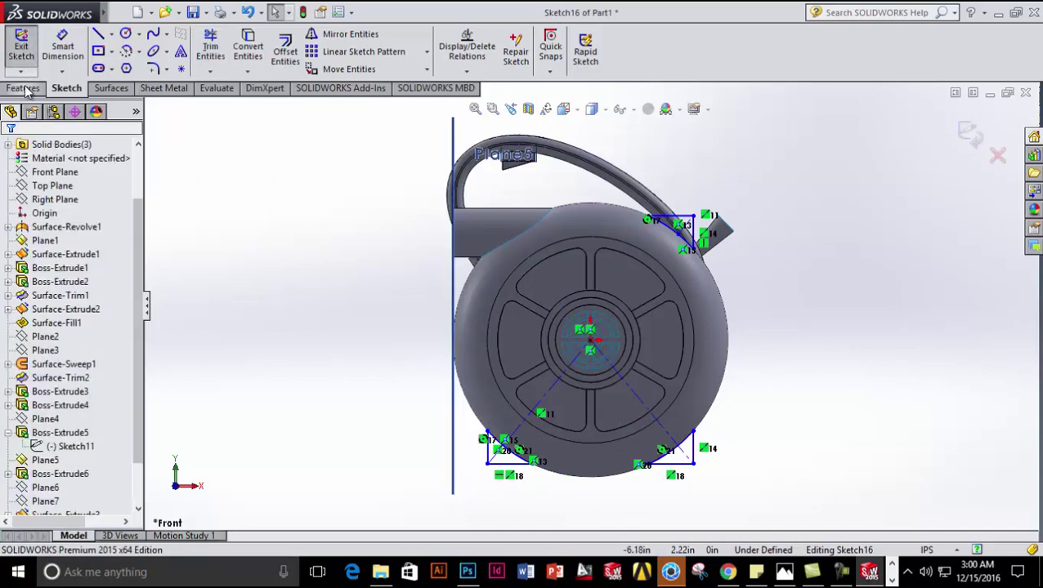
- Extrude the Sketch16 corner pieces as a boss, 0.10in in Direction 1 and Direction 2
{"action": "left_click", "coordinate": [24, 87]}
{"action": "left_click", "coordinate": [28, 51]}
{"action": "middle_click_drag", "start_coordinate": [894, 463], "coordinate": [760, 478]}
{"action": "left_click", "coordinate": [11, 385]}
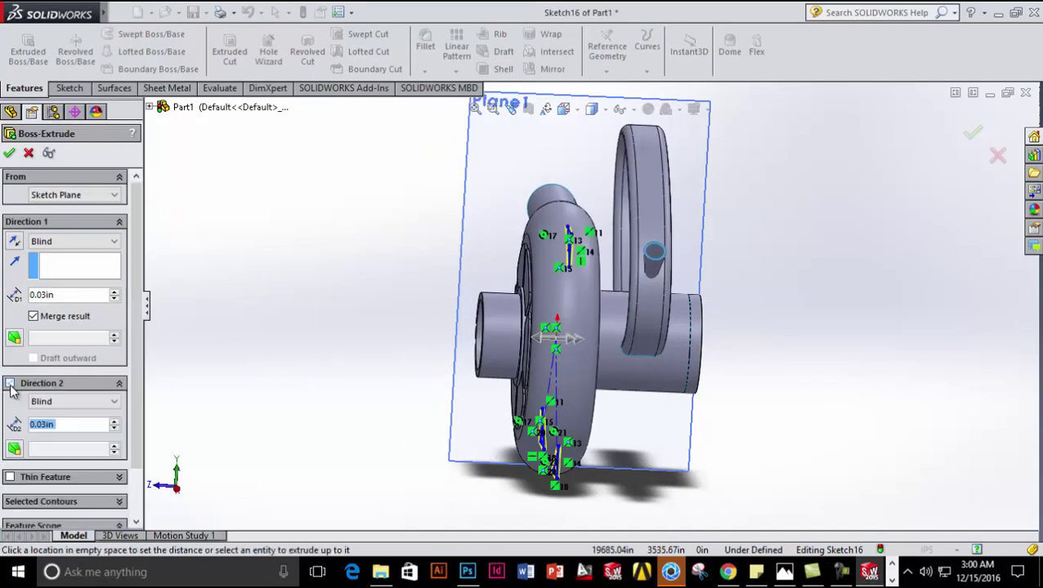
{"action": "left_click", "coordinate": [63, 299]}
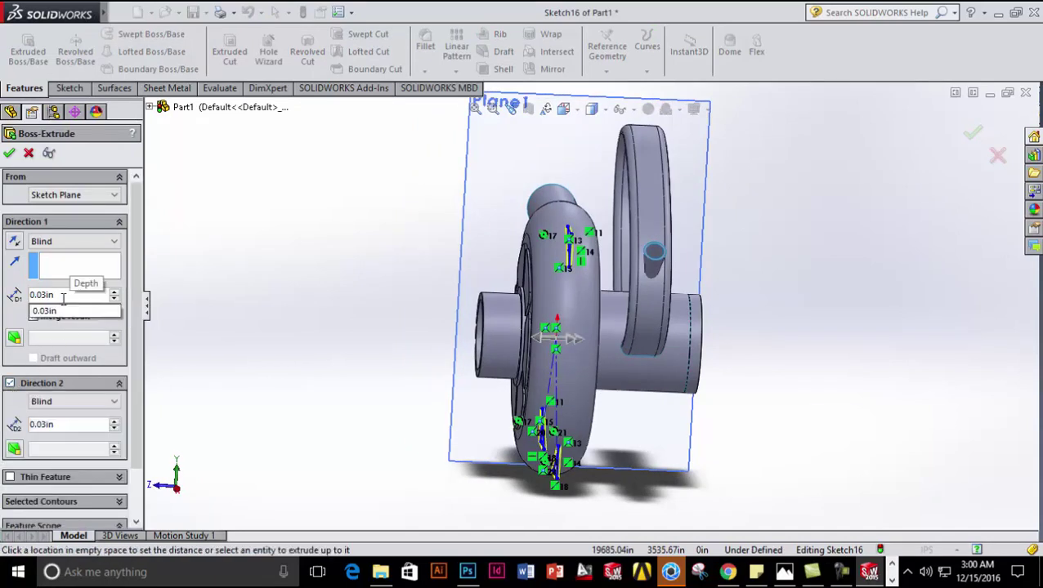
{"action": "key", "text": "BackSpace"}
{"action": "key", "text": "BackSpace"}
{"action": "key", "text": "BackSpace"}
{"action": "key", "text": "BackSpace"}
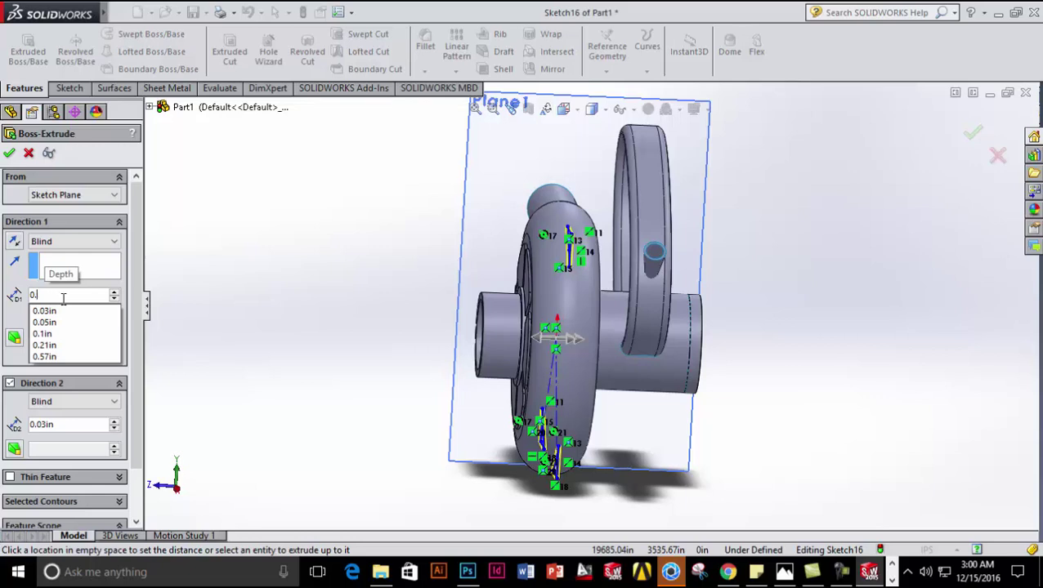
{"action": "type", "text": "1"}
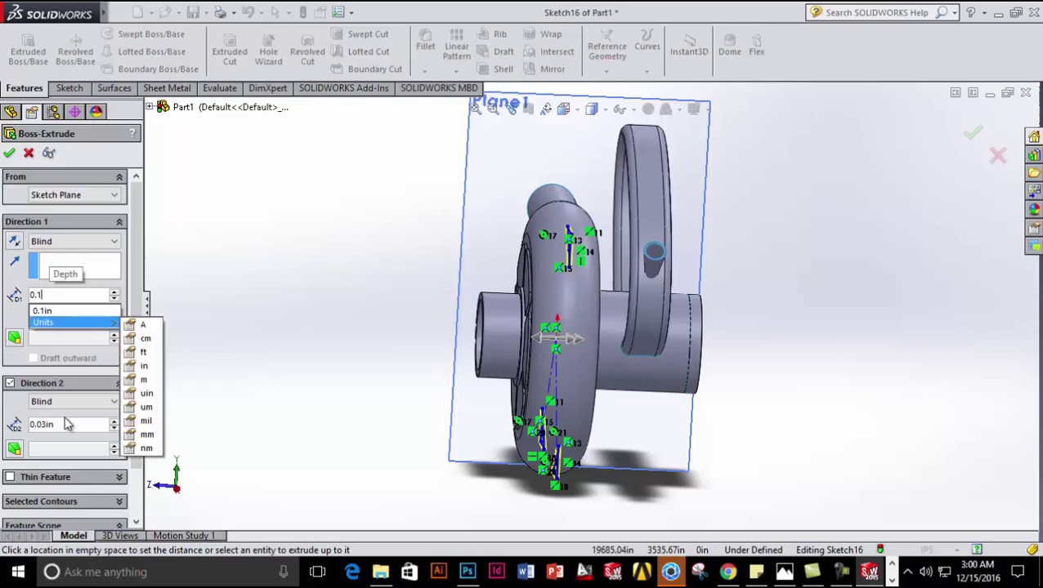
{"action": "left_click", "coordinate": [62, 424]}
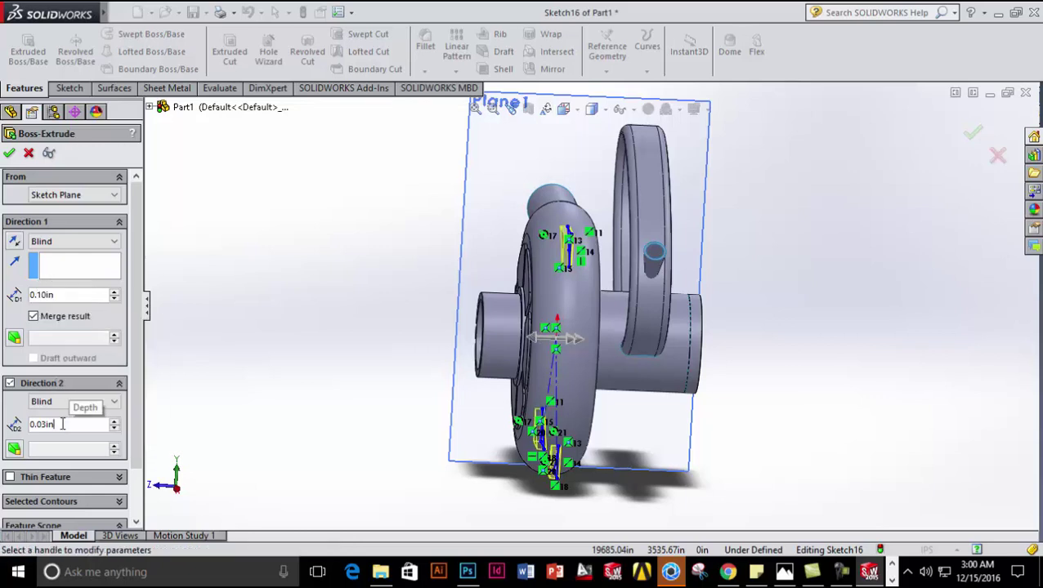
{"action": "key", "text": "BackSpace"}
{"action": "key", "text": "BackSpace"}
{"action": "key", "text": "BackSpace"}
{"action": "key", "text": "BackSpace"}
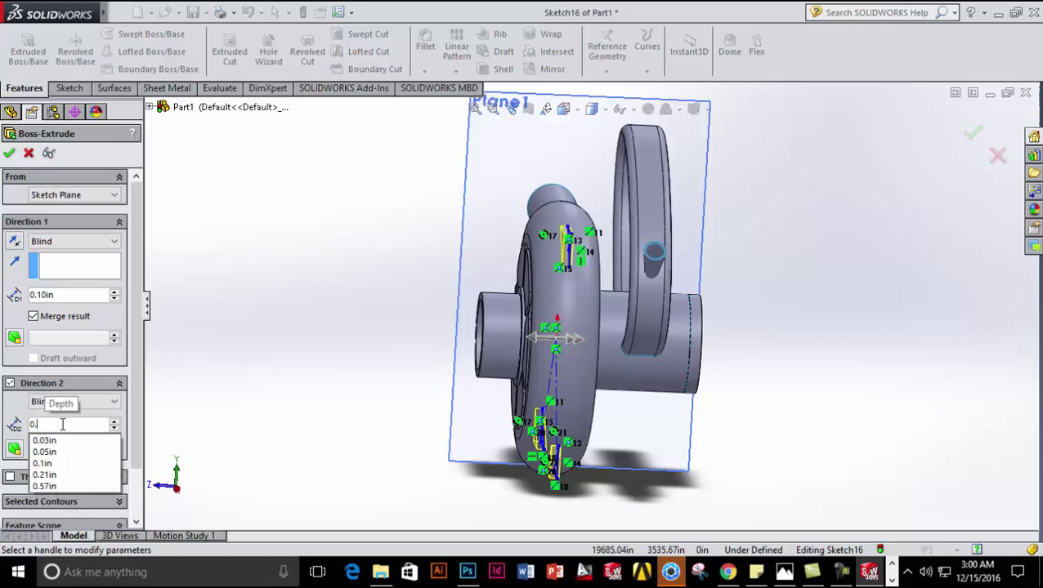
{"action": "type", "text": "1"}
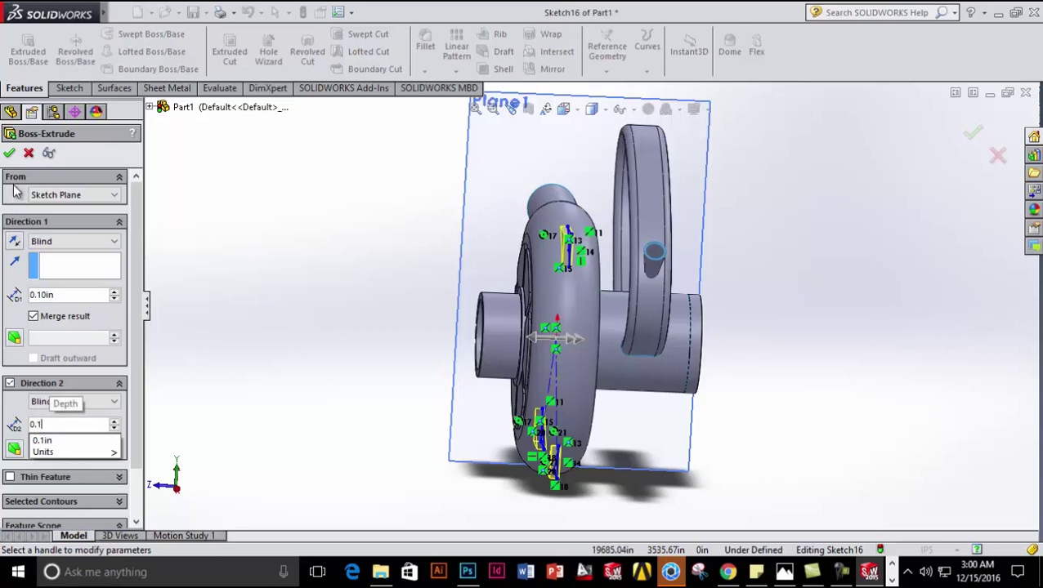
{"action": "key", "text": "Return"}
{"action": "left_click", "coordinate": [12, 155]}
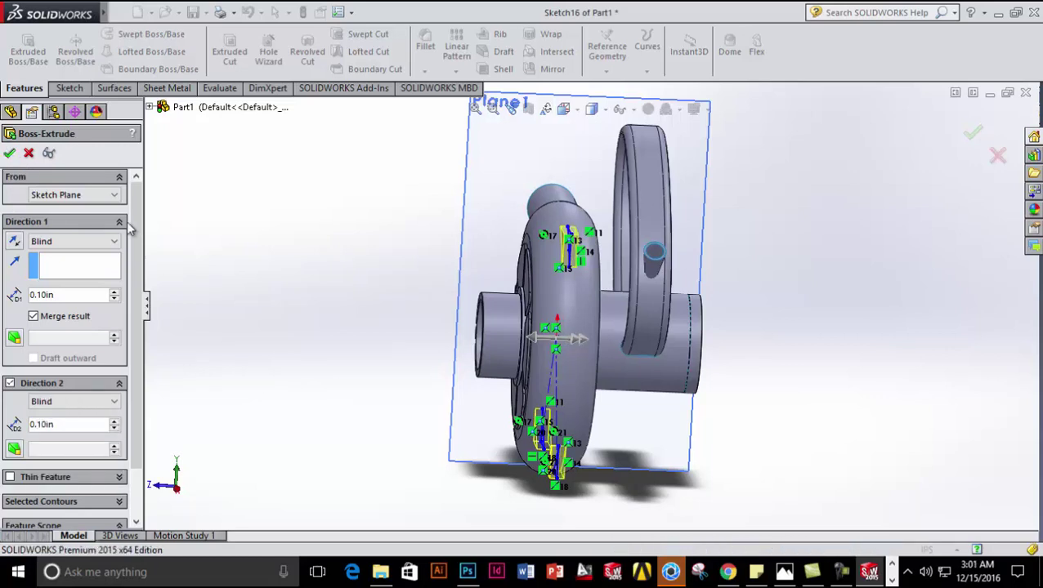
{"action": "middle_click_drag", "start_coordinate": [232, 280], "coordinate": [359, 286]}
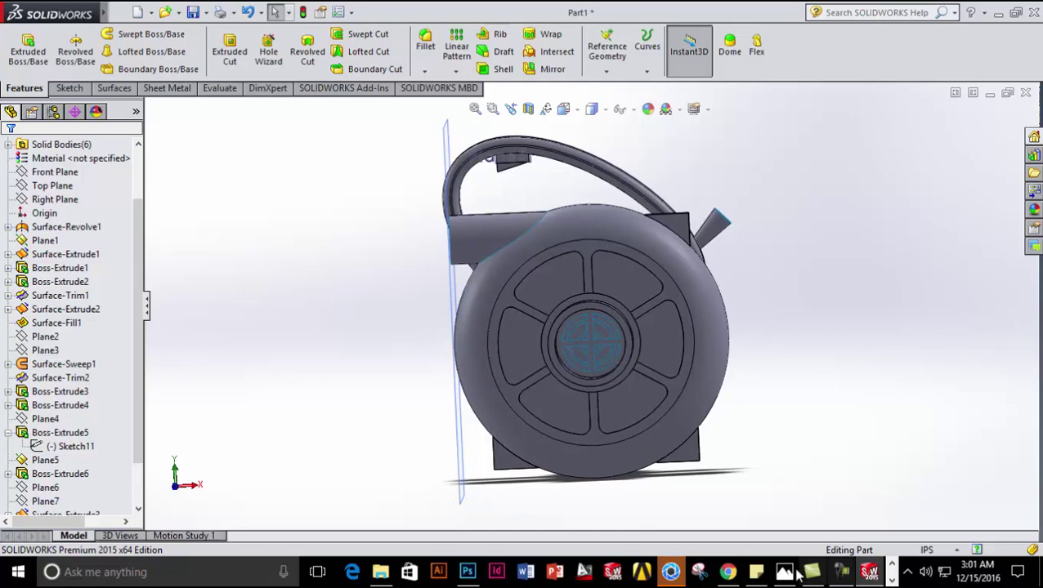
- Edit Boss-Extrude8's sketch and add 0.22in sketch fillets to the upper-right, lower-right and lower-left foot corners
{"action": "scroll", "coordinate": [71, 455], "scroll_direction": "down", "scroll_amount": 2}
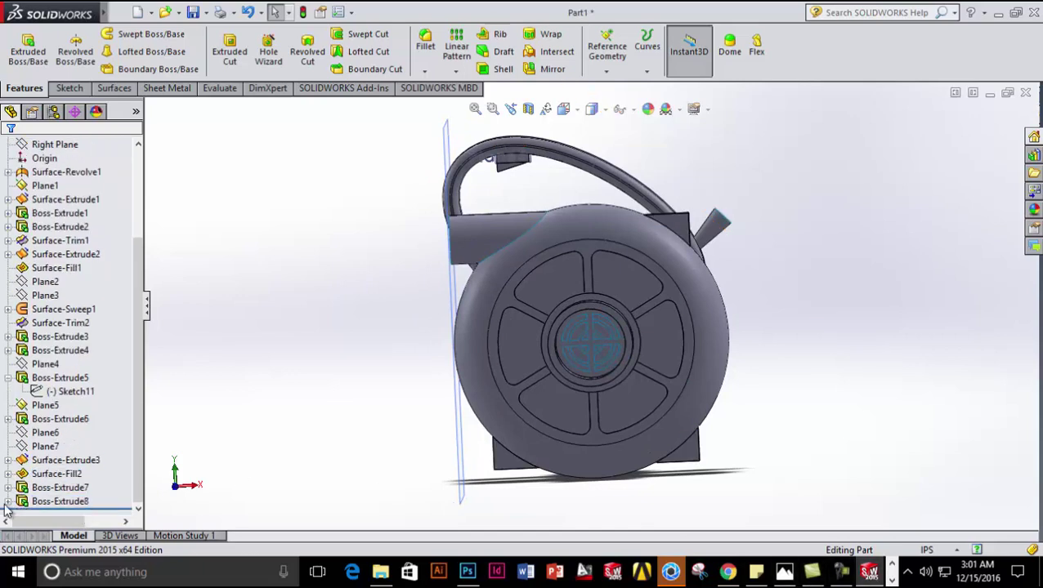
{"action": "left_click", "coordinate": [8, 500]}
{"action": "right_click", "coordinate": [58, 501]}
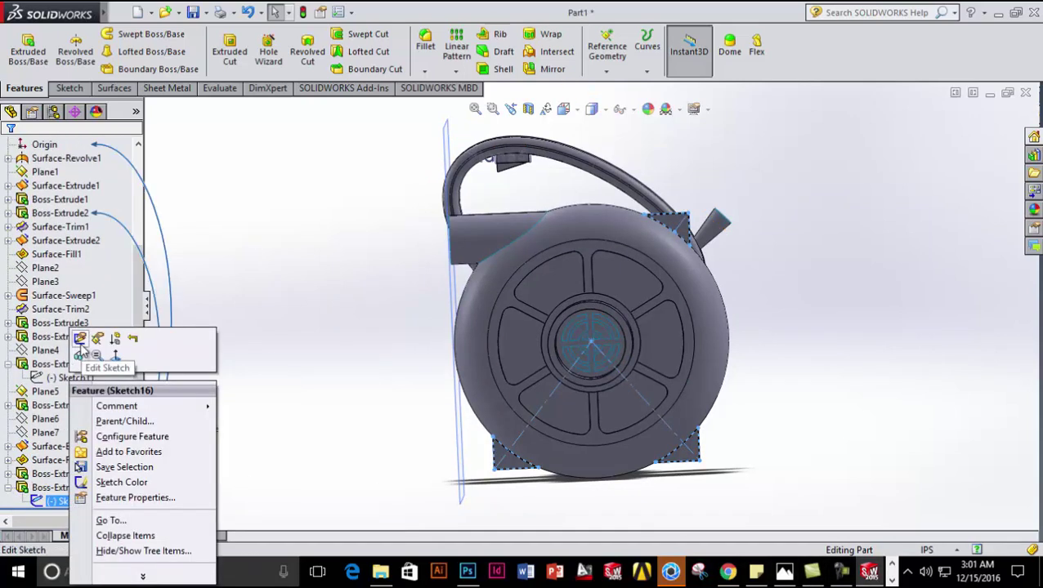
{"action": "left_click", "coordinate": [80, 343]}
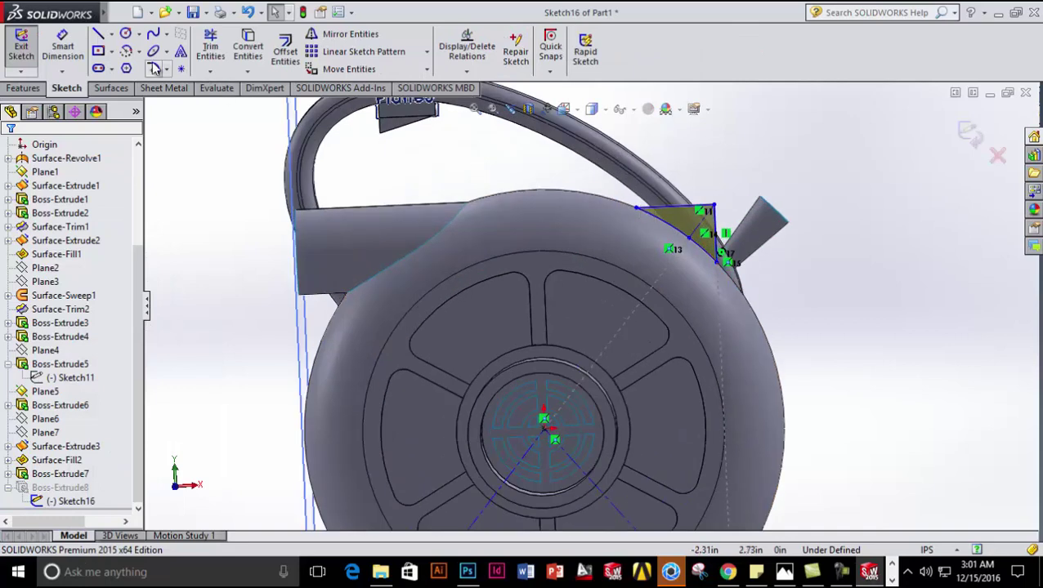
{"action": "left_click", "coordinate": [153, 68]}
{"action": "left_click", "coordinate": [714, 211]}
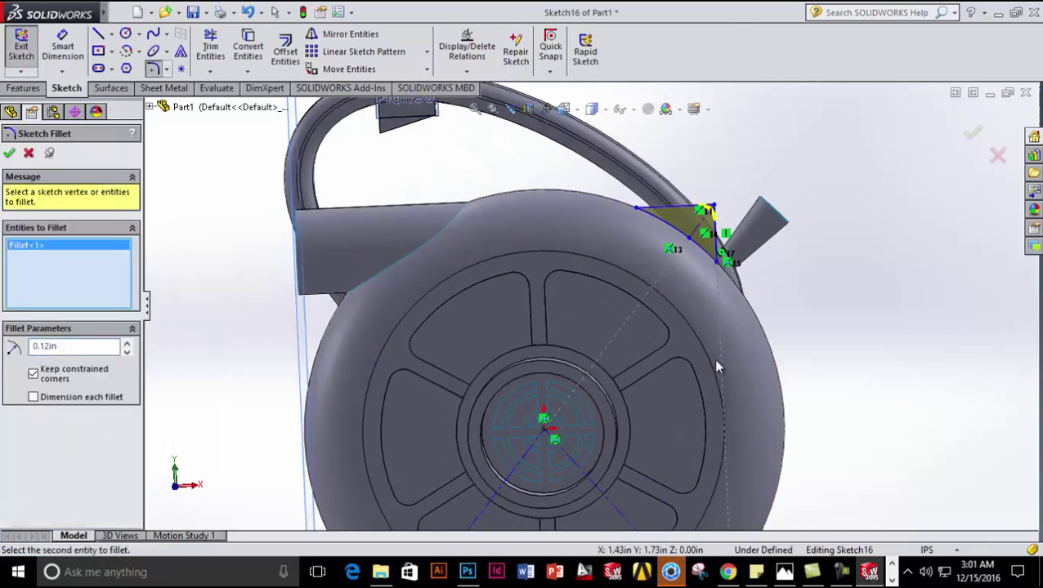
{"action": "scroll", "coordinate": [717, 365], "scroll_direction": "down", "scroll_amount": 5}
{"action": "scroll", "coordinate": [675, 430], "scroll_direction": "up", "scroll_amount": 5}
{"action": "left_click", "coordinate": [618, 344]}
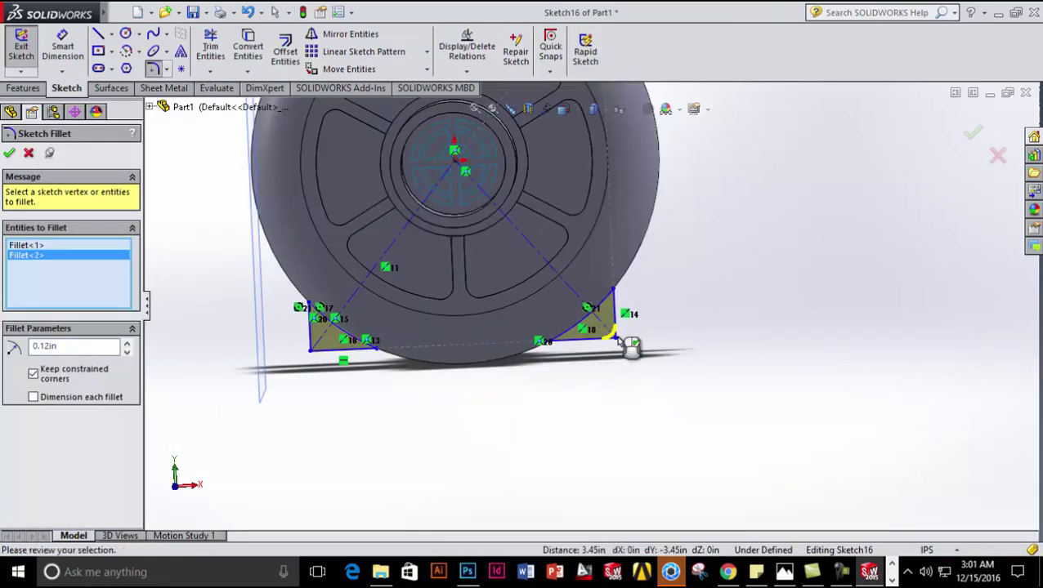
{"action": "left_click", "coordinate": [311, 350]}
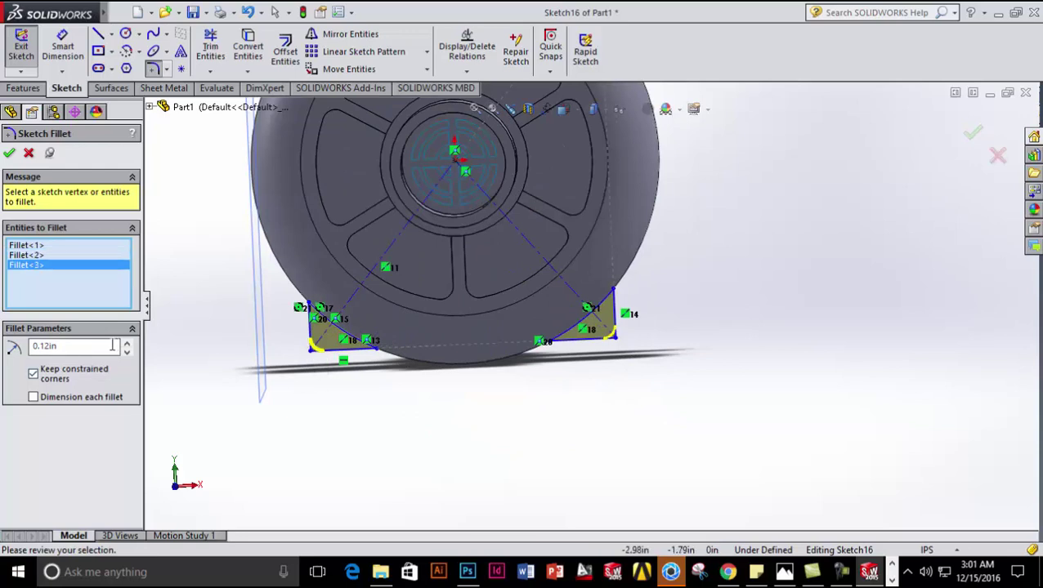
{"action": "left_click", "coordinate": [8, 154]}
- Exit the sketch to rebuild the rounded feet, then open hw.JPG in Photos
{"action": "left_click", "coordinate": [985, 130]}
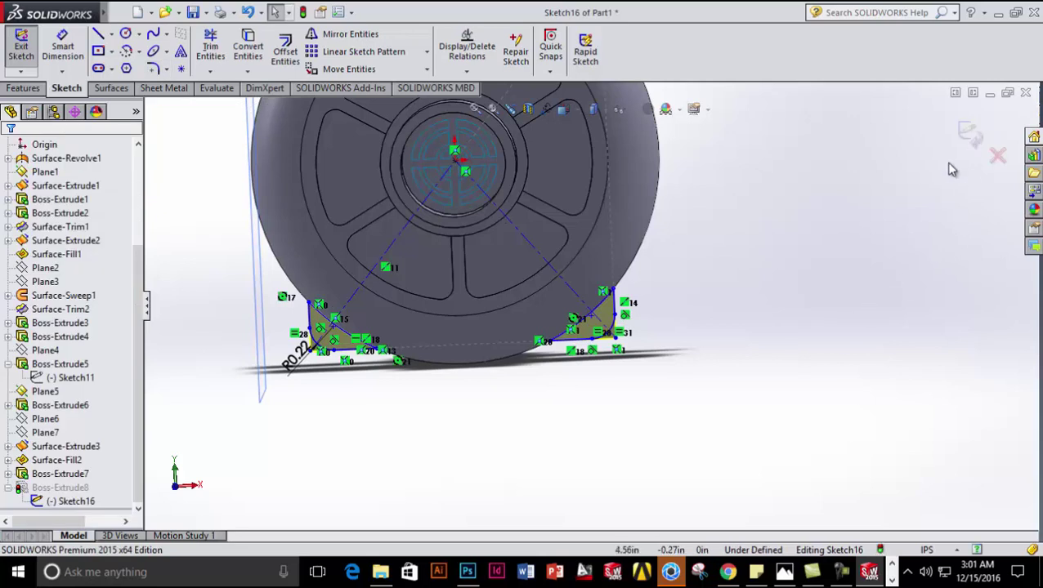
{"action": "left_click", "coordinate": [968, 139]}
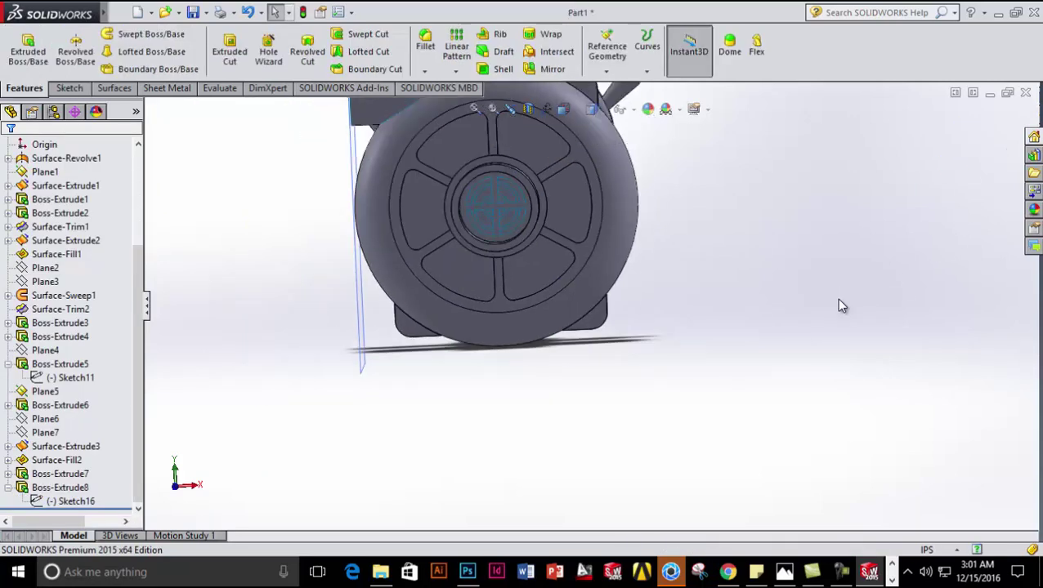
{"action": "middle_click_drag", "start_coordinate": [843, 310], "coordinate": [772, 343]}
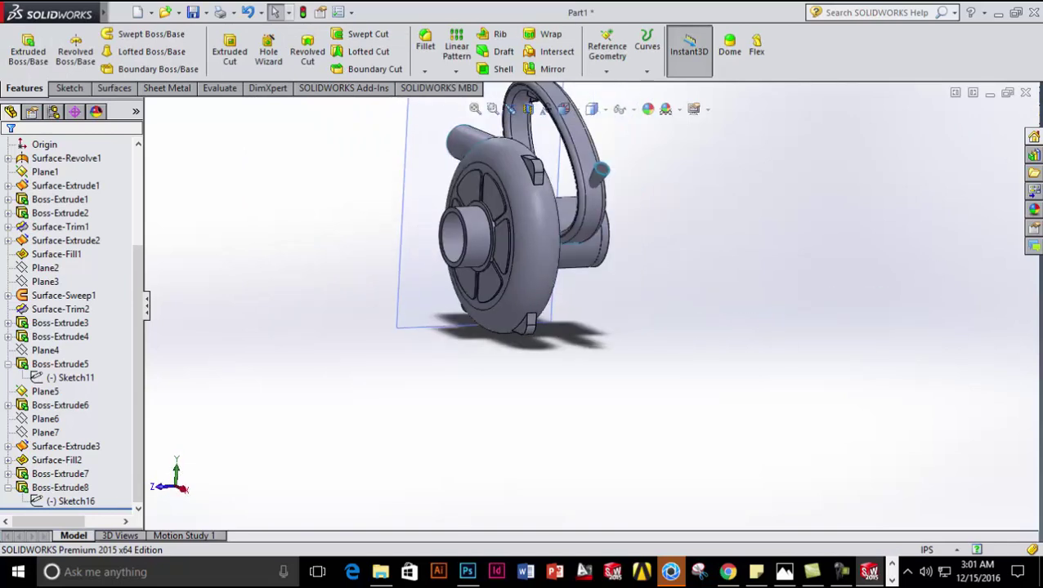
{"action": "left_click", "coordinate": [784, 572]}
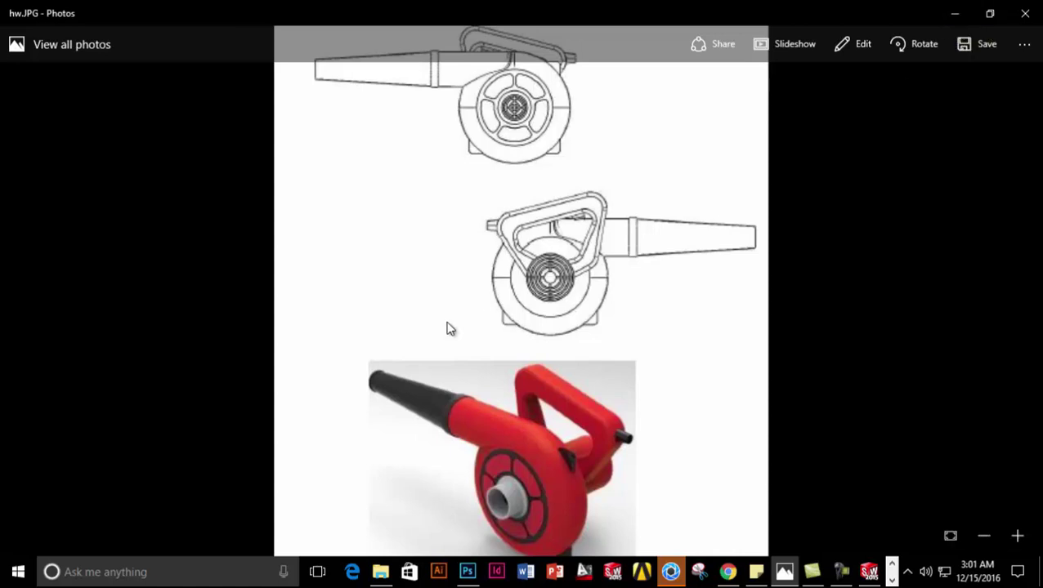
- Turn the blower to face its front and start a new sketch on Plane1
{"action": "left_click", "coordinate": [953, 14]}
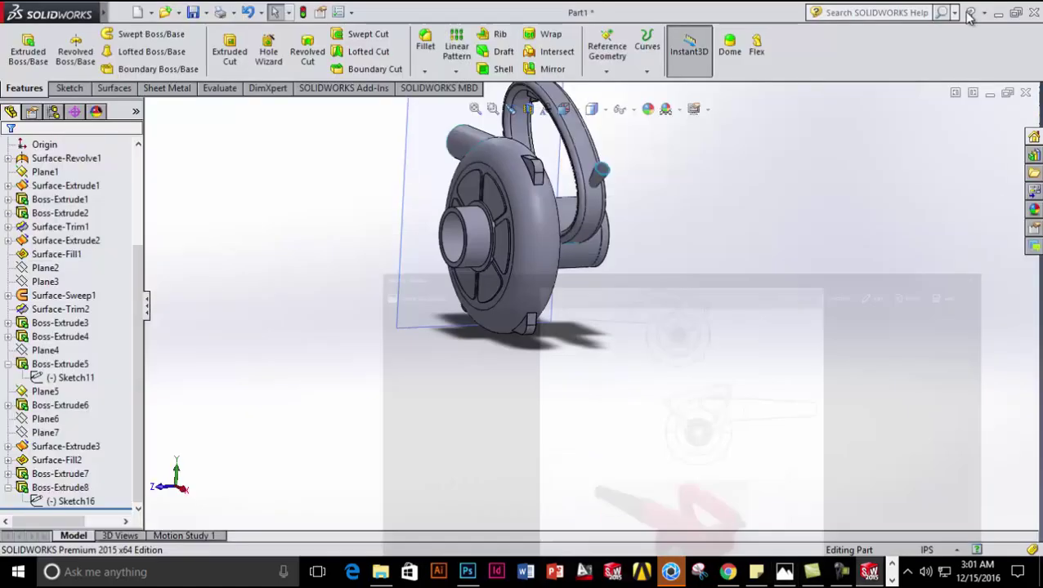
{"action": "middle_click_drag", "start_coordinate": [255, 325], "coordinate": [348, 421]}
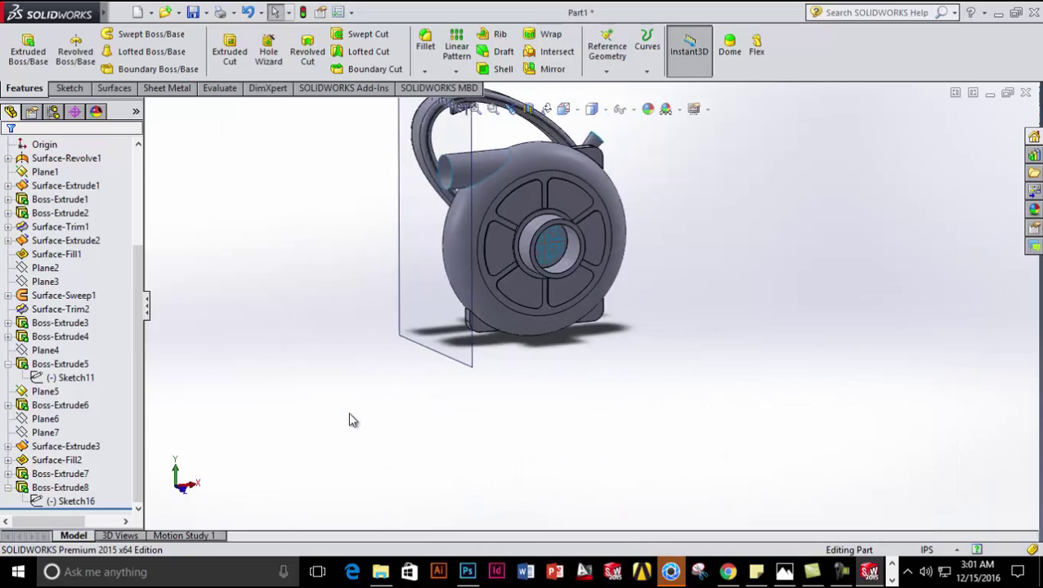
{"action": "scroll", "coordinate": [39, 359], "scroll_direction": "up", "scroll_amount": 3}
{"action": "left_click", "coordinate": [49, 350]}
{"action": "left_click", "coordinate": [58, 212]}
{"action": "left_click", "coordinate": [51, 241]}
{"action": "left_click", "coordinate": [45, 295]}
{"action": "left_click", "coordinate": [51, 309]}
{"action": "right_click", "coordinate": [45, 295]}
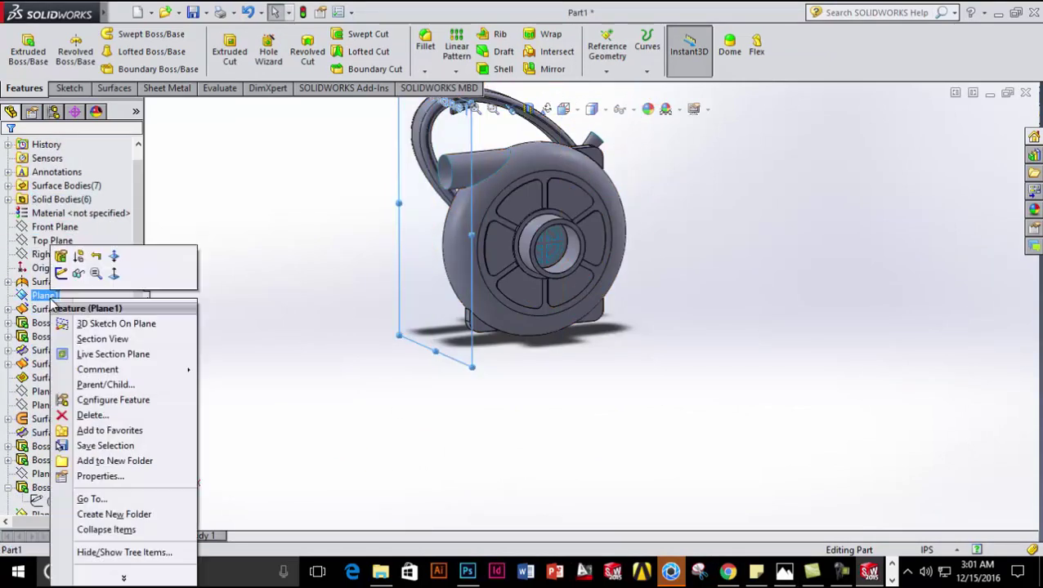
{"action": "left_click", "coordinate": [72, 260]}
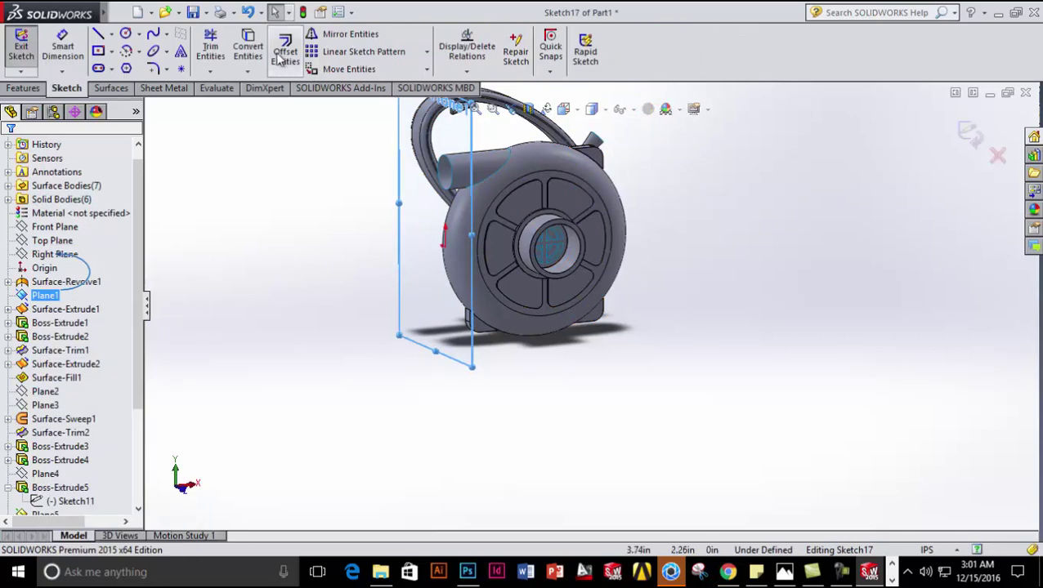
- Convert the pipe's circular end edge into the sketch and offset it 0.06in to one side
{"action": "left_click", "coordinate": [248, 44]}
{"action": "scroll", "coordinate": [474, 196], "scroll_direction": "down", "scroll_amount": 6}
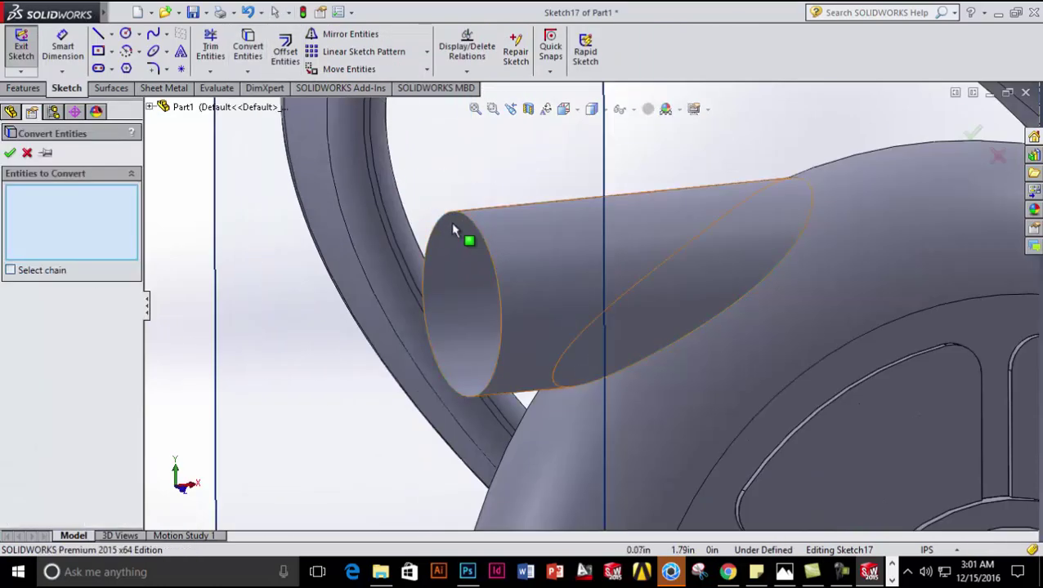
{"action": "left_click", "coordinate": [458, 217]}
{"action": "left_click", "coordinate": [10, 153]}
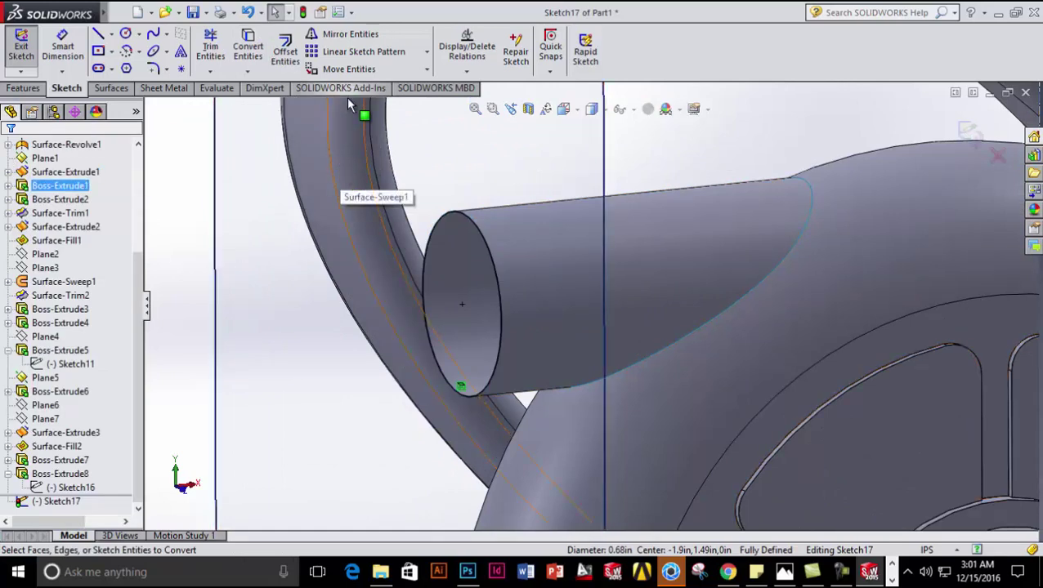
{"action": "left_click", "coordinate": [286, 53]}
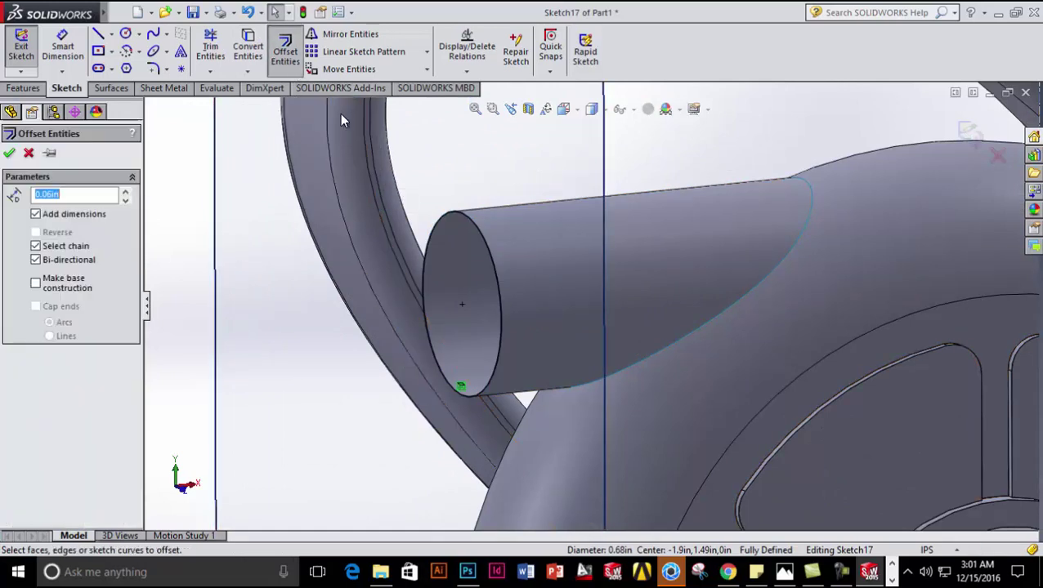
{"action": "left_click", "coordinate": [463, 216]}
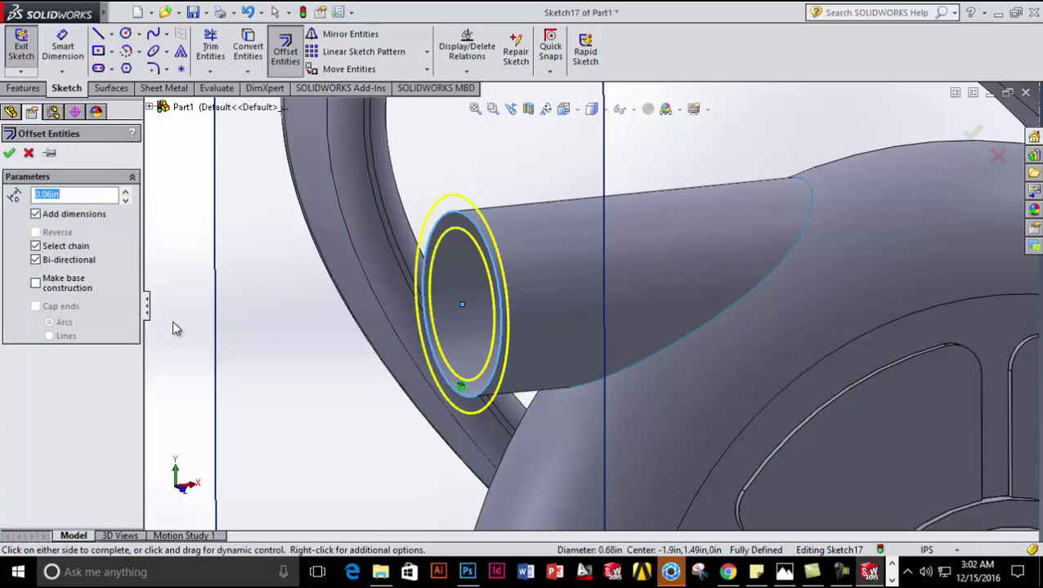
{"action": "left_click", "coordinate": [47, 265]}
{"action": "middle_click_drag", "start_coordinate": [237, 369], "coordinate": [223, 364]}
{"action": "left_click", "coordinate": [9, 154]}
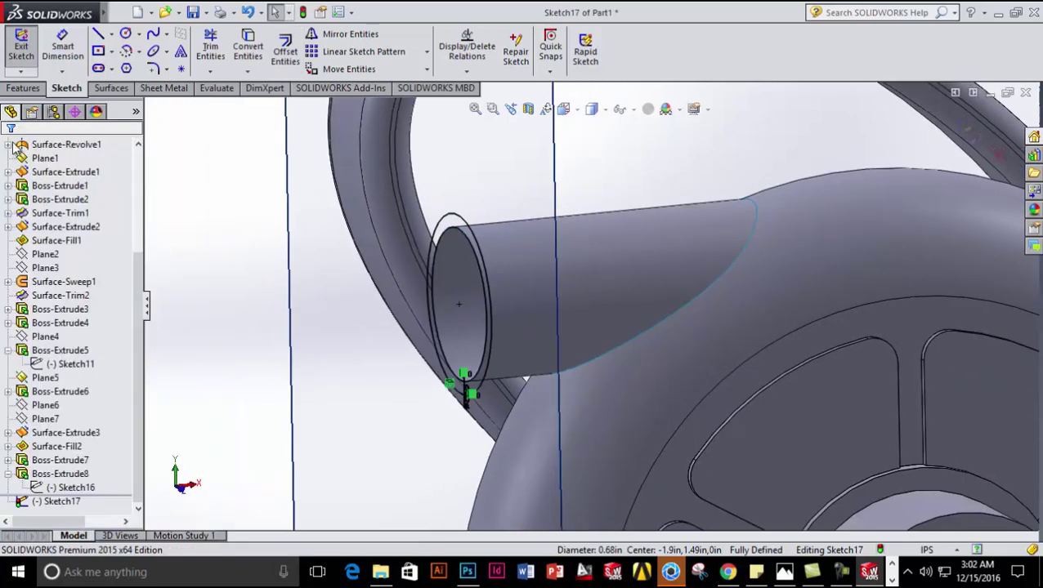
- Extrude the ring between the two circles 0.10in in the reversed direction
{"action": "left_click", "coordinate": [23, 88]}
{"action": "left_click", "coordinate": [28, 51]}
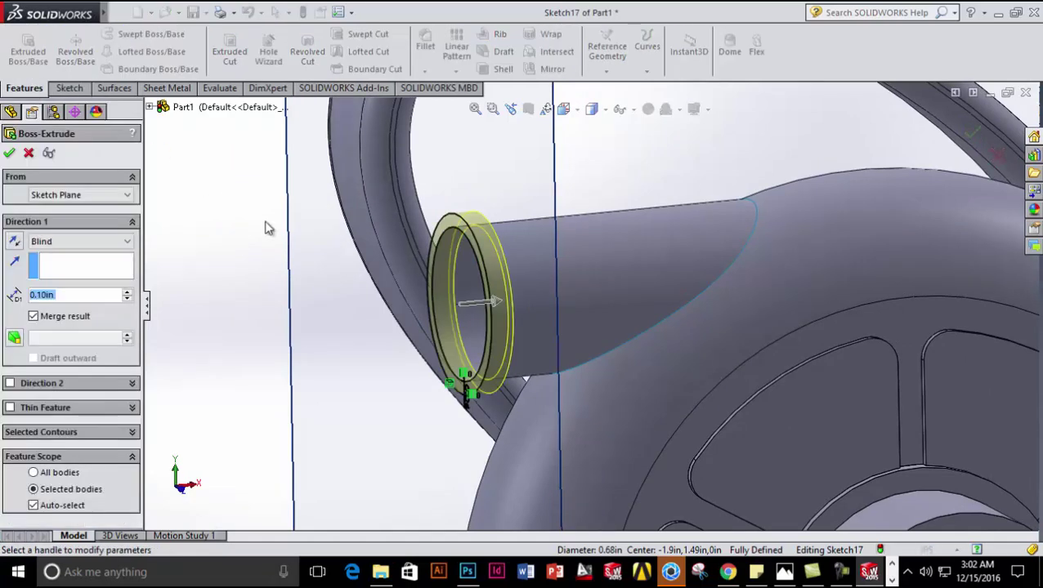
{"action": "left_click", "coordinate": [15, 241]}
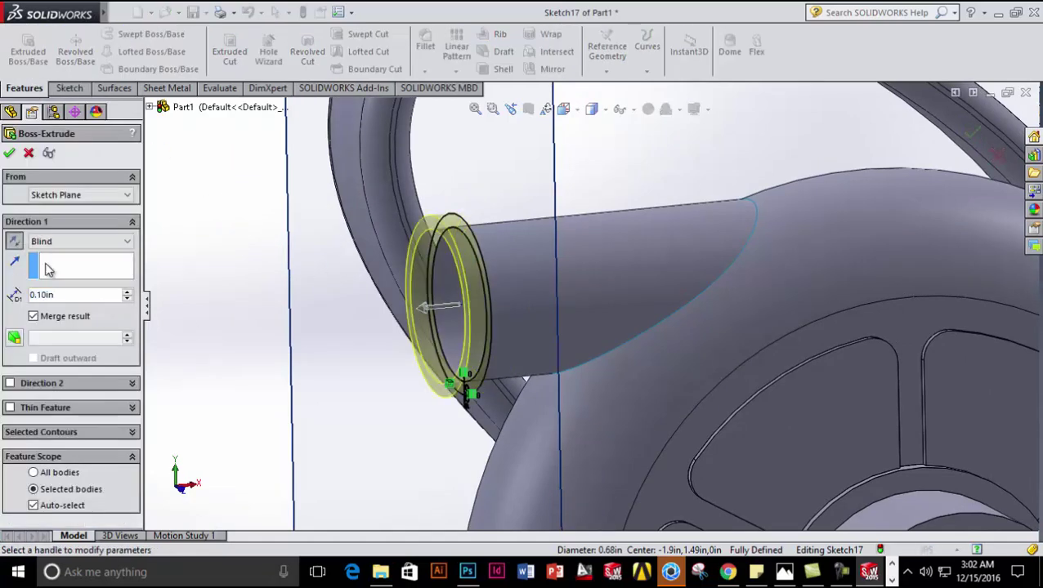
{"action": "left_click", "coordinate": [421, 309]}
{"action": "left_click", "coordinate": [354, 363]}
{"action": "middle_click_drag", "start_coordinate": [354, 362], "coordinate": [327, 364]}
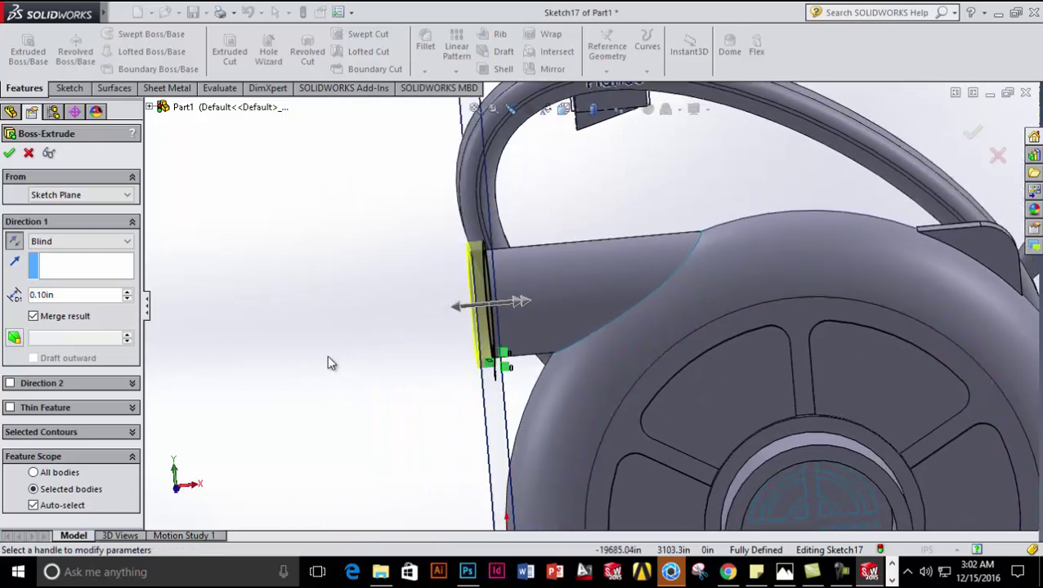
{"action": "left_click", "coordinate": [9, 153]}
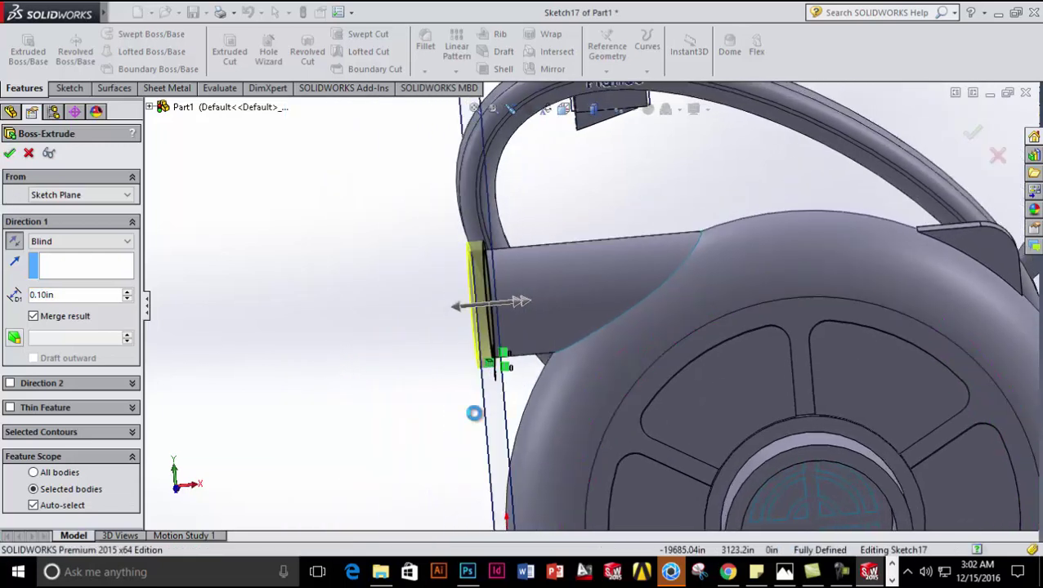
{"action": "middle_click_drag", "start_coordinate": [356, 454], "coordinate": [435, 453]}
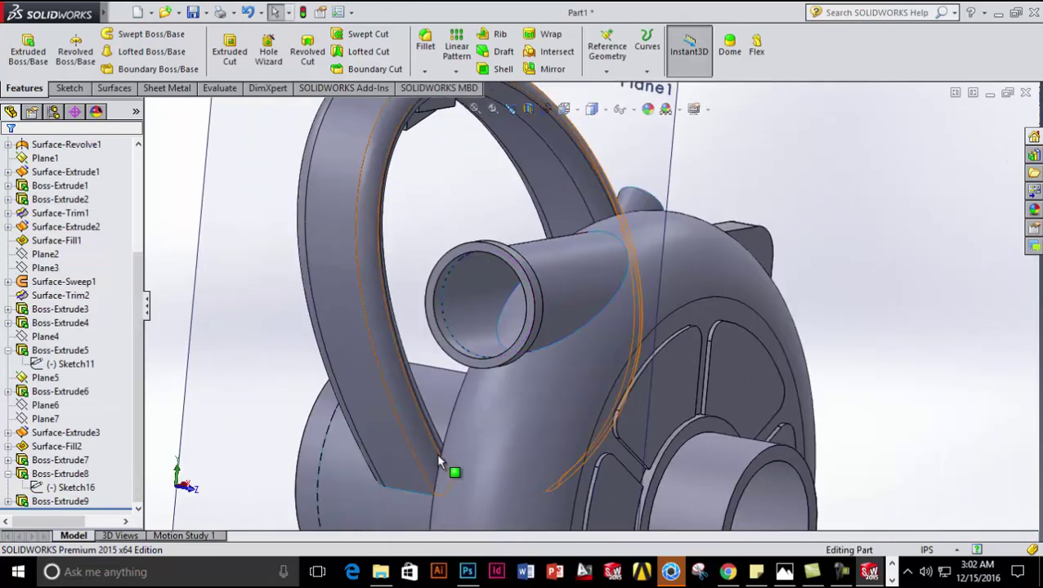
{"action": "scroll", "coordinate": [436, 453], "scroll_direction": "up", "scroll_amount": 5}
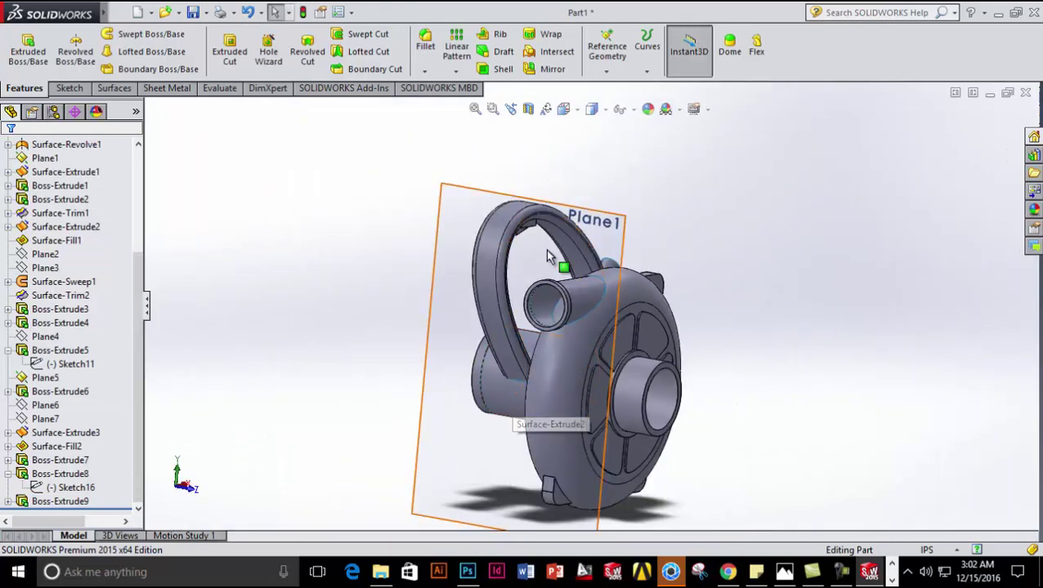
- Create a reference plane from Plane1, flipped to the far side, offset 4.40in
{"action": "left_click", "coordinate": [608, 72]}
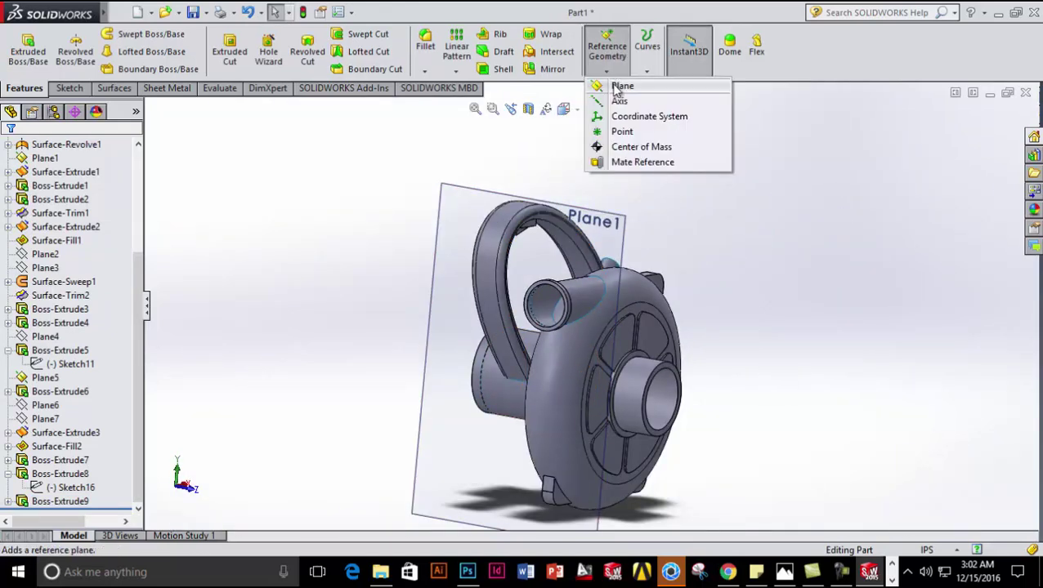
{"action": "left_click", "coordinate": [619, 85]}
{"action": "middle_click_drag", "start_coordinate": [523, 302], "coordinate": [423, 286]}
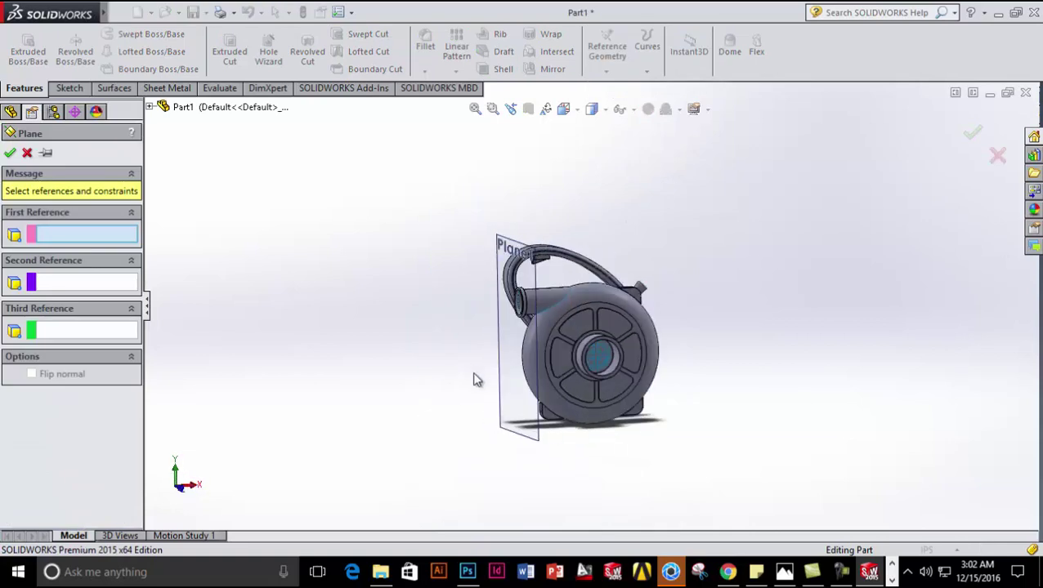
{"action": "left_click", "coordinate": [514, 384]}
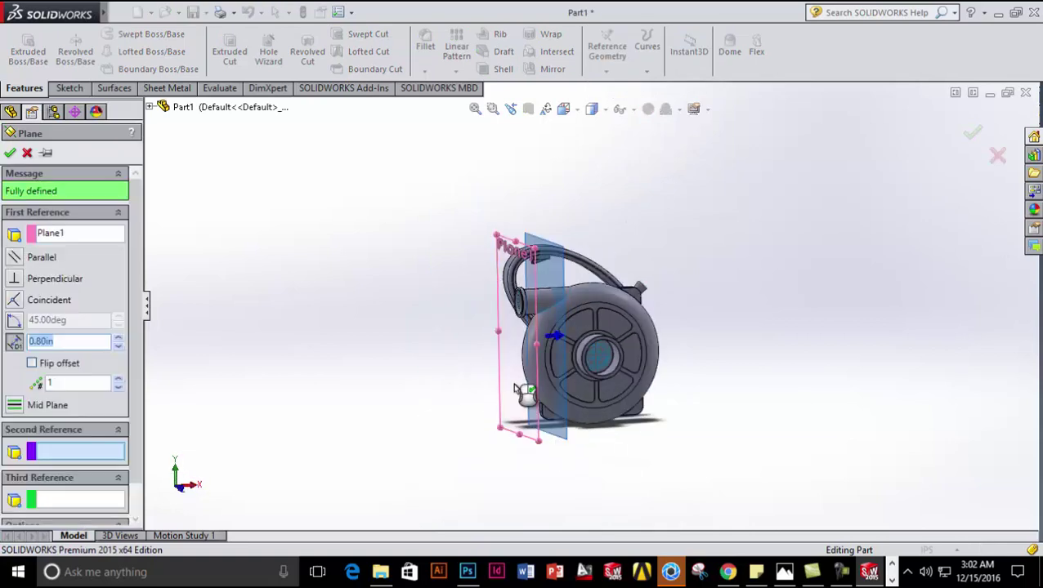
{"action": "left_click", "coordinate": [32, 364]}
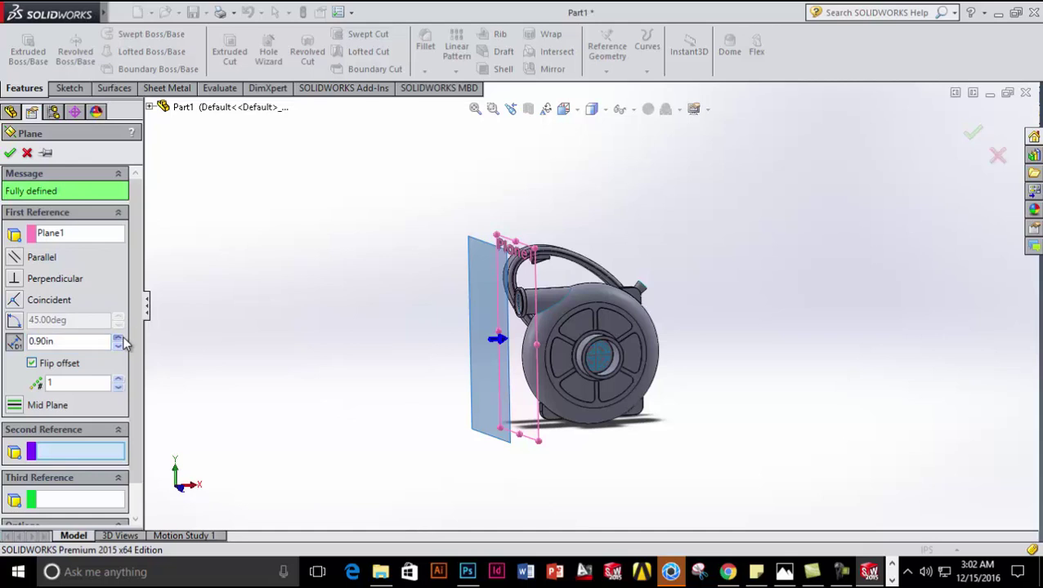
{"action": "double_click", "coordinate": [120, 339]}
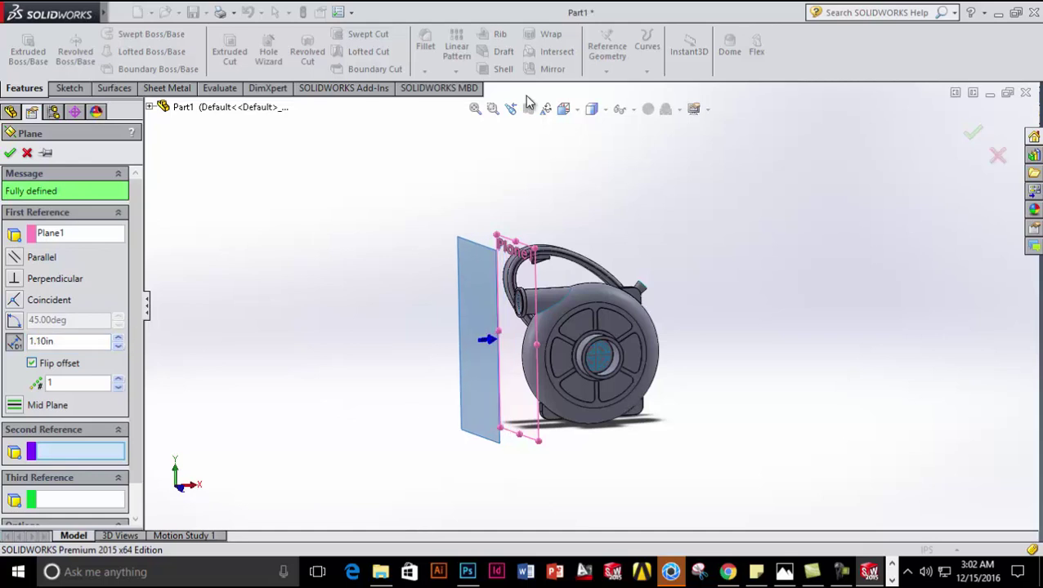
{"action": "left_click", "coordinate": [582, 117]}
{"action": "left_click", "coordinate": [540, 339]}
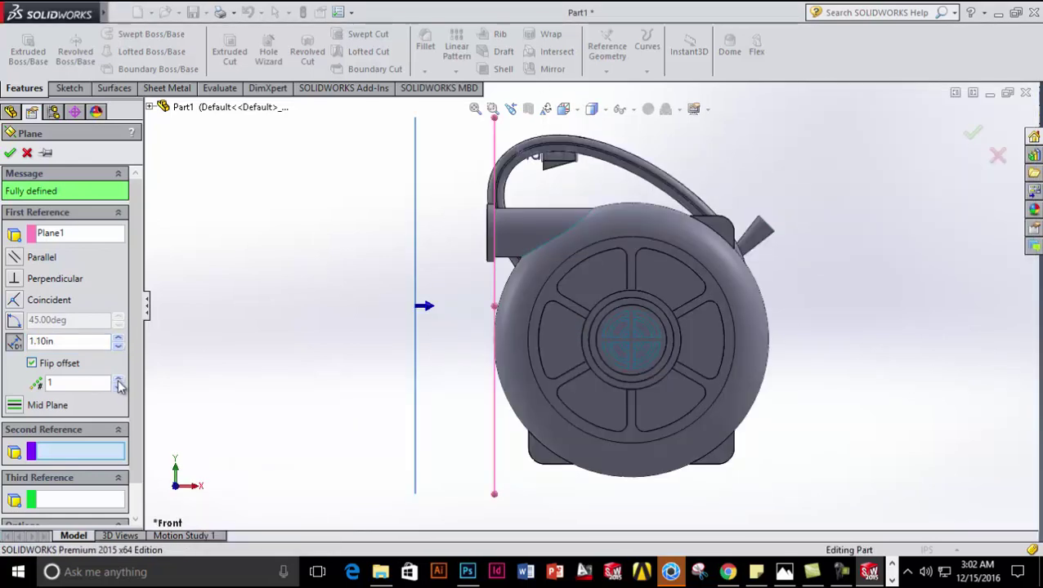
{"action": "left_click_drag", "start_coordinate": [119, 338], "coordinate": [119, 338]}
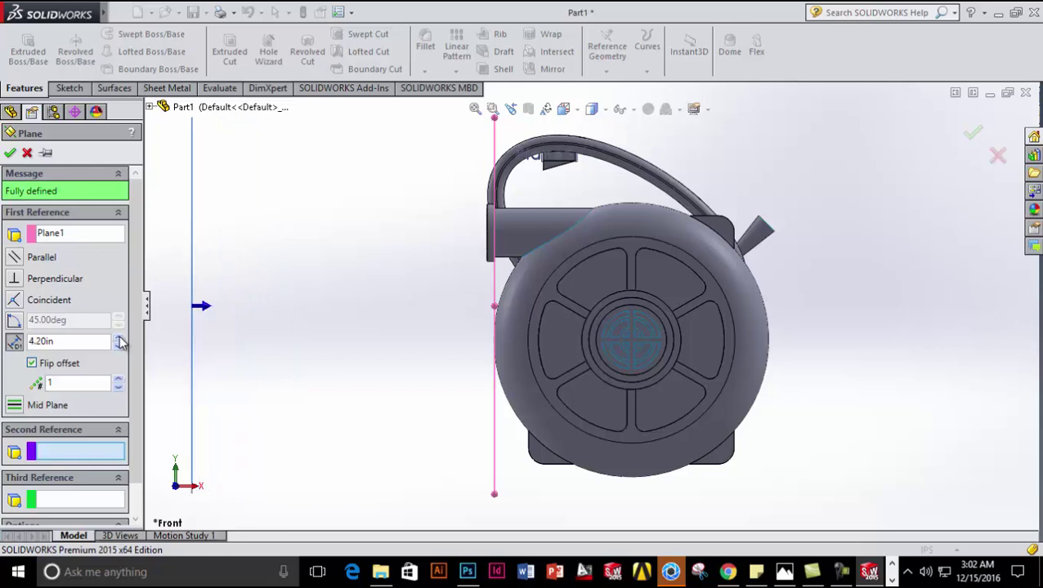
{"action": "key", "text": "z"}
{"action": "key", "text": "z"}
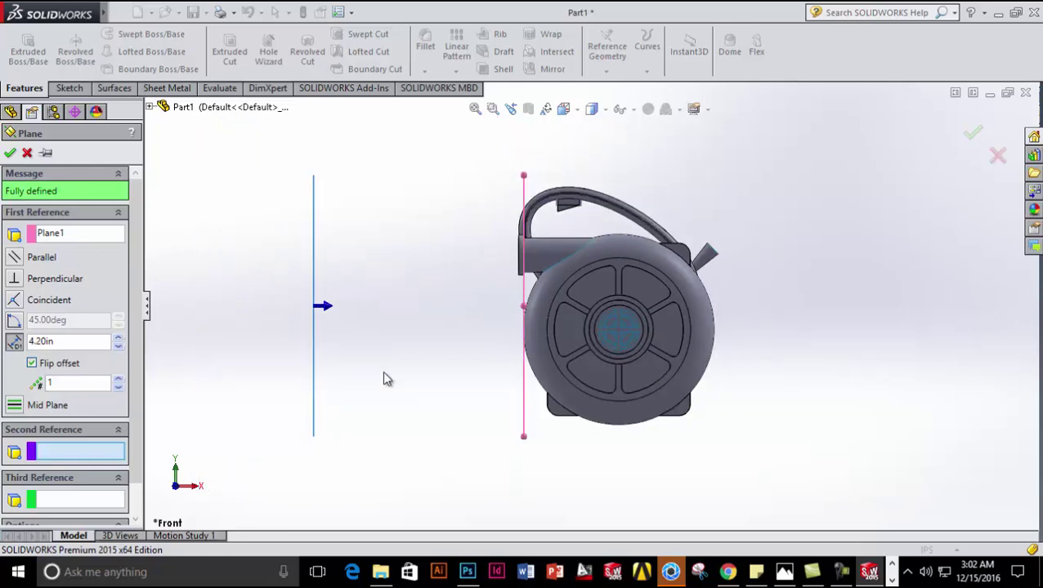
{"action": "left_click", "coordinate": [120, 338]}
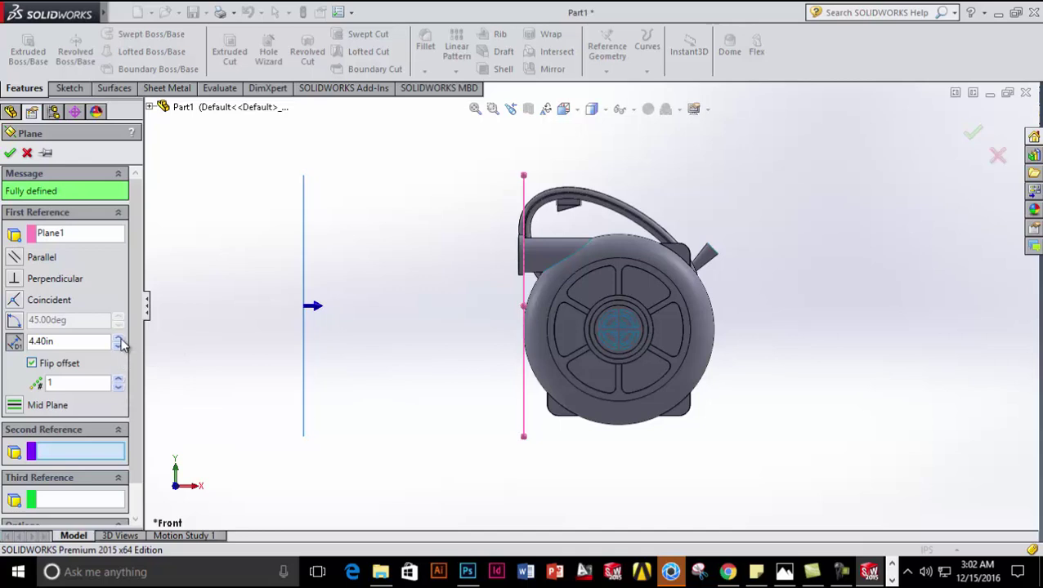
{"action": "left_click", "coordinate": [10, 152]}
- Orient the view normal to Plane8, facing it from the outlet side
{"action": "right_click", "coordinate": [54, 508]}
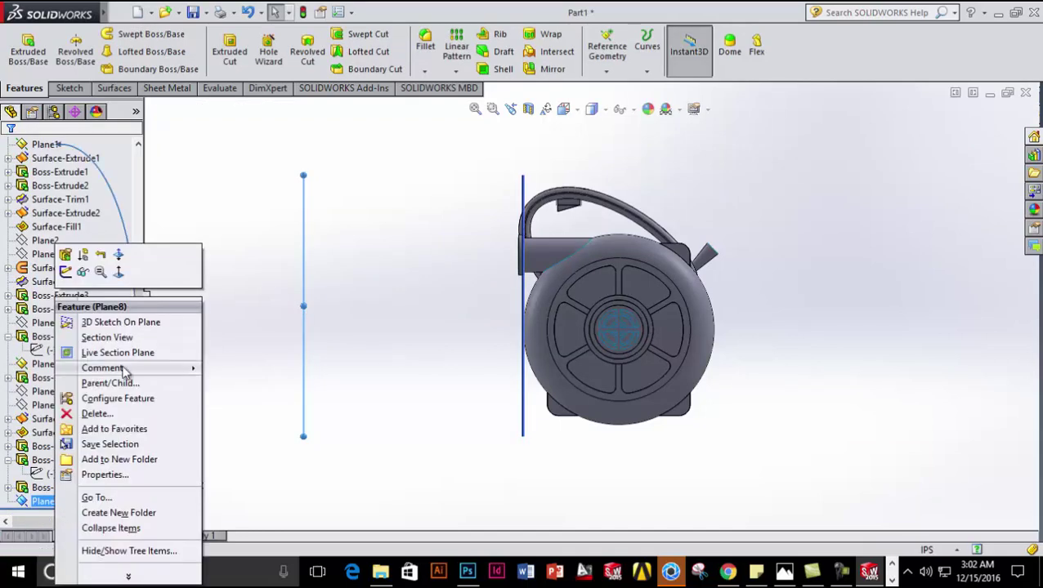
{"action": "left_click", "coordinate": [114, 272]}
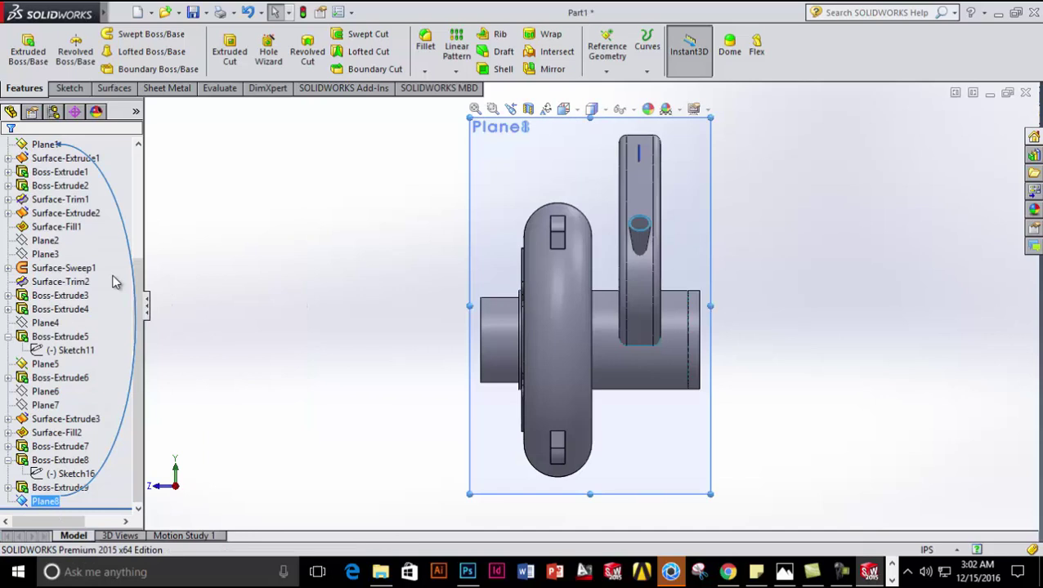
{"action": "right_click", "coordinate": [45, 501]}
{"action": "left_click", "coordinate": [112, 271]}
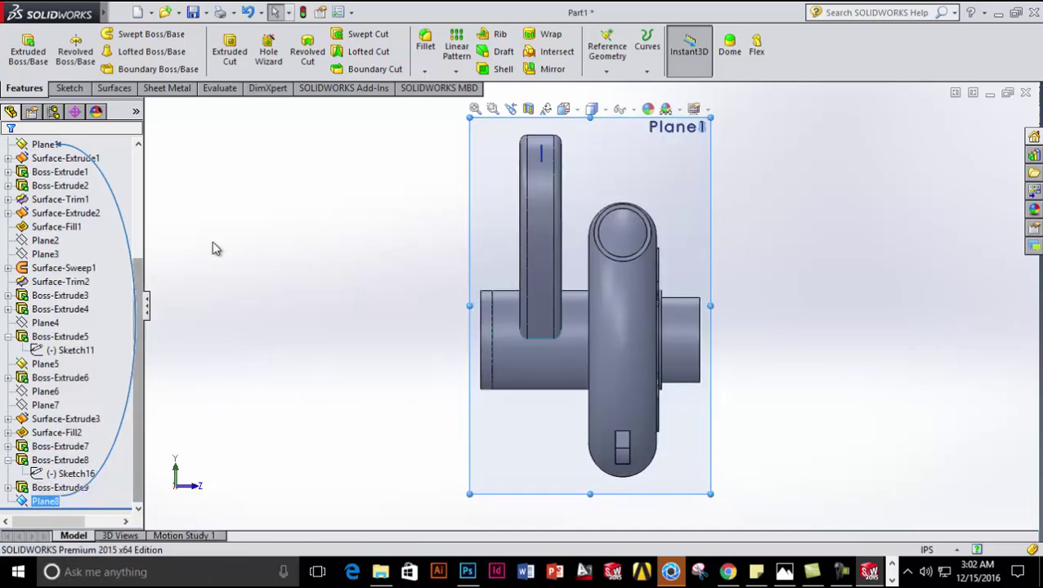
- Sketch a circle of radius about 0.22 on Plane8 centred on the outlet hole, then exit the sketch
{"action": "left_click", "coordinate": [70, 88]}
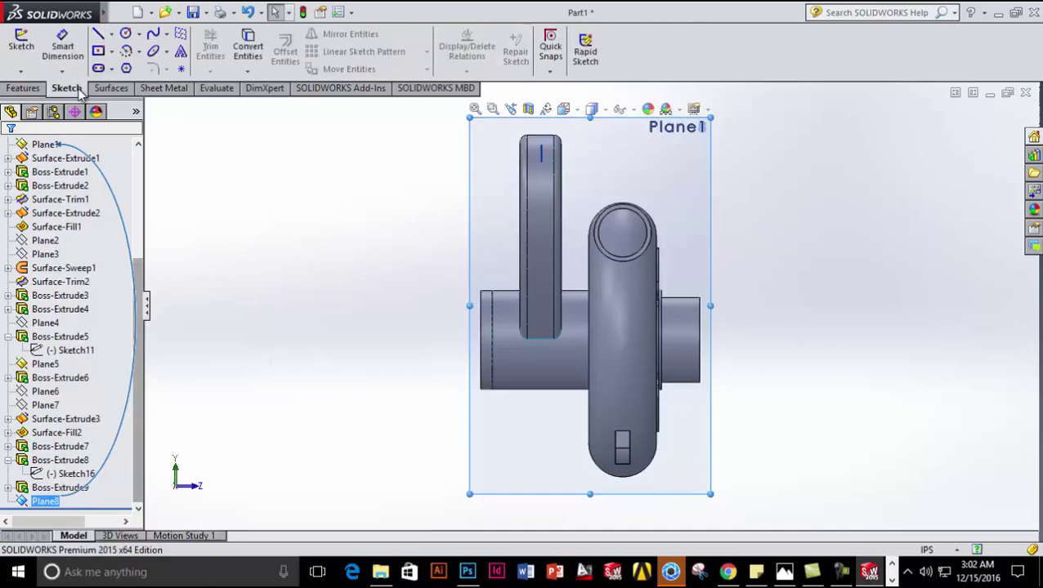
{"action": "left_click", "coordinate": [125, 34]}
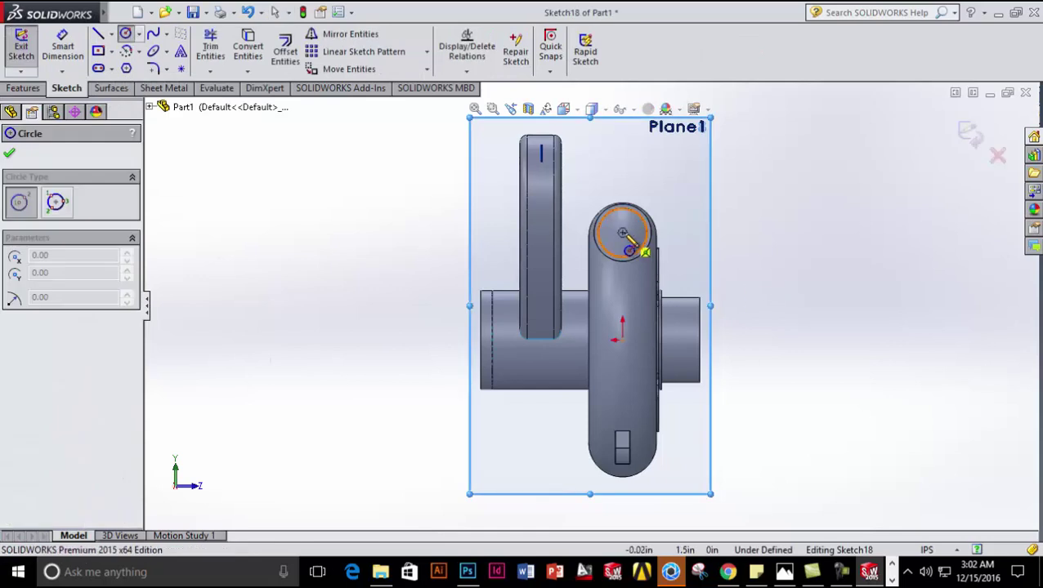
{"action": "left_click", "coordinate": [622, 233]}
{"action": "scroll", "coordinate": [633, 257], "scroll_direction": "down", "scroll_amount": 3}
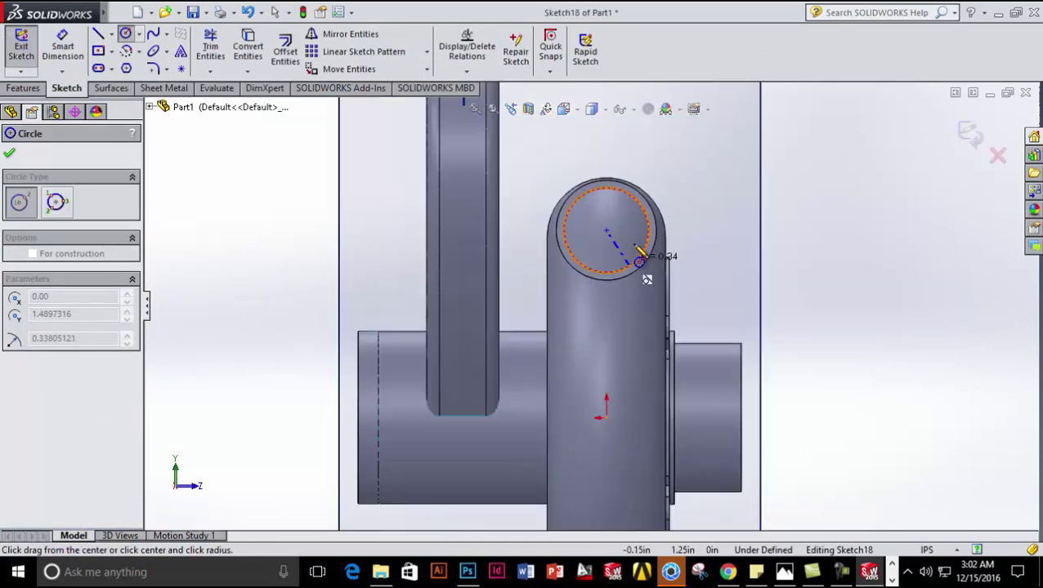
{"action": "scroll", "coordinate": [641, 253], "scroll_direction": "down", "scroll_amount": 3}
{"action": "left_click", "coordinate": [615, 276]}
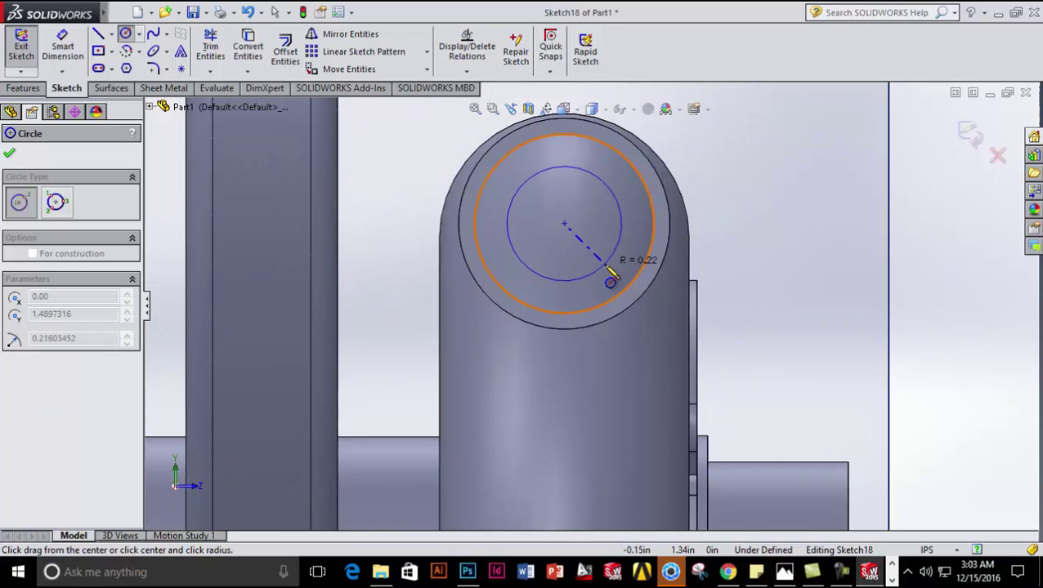
{"action": "left_click", "coordinate": [610, 278]}
{"action": "key", "text": "Escape"}
{"action": "key", "text": "ctrl+8"}
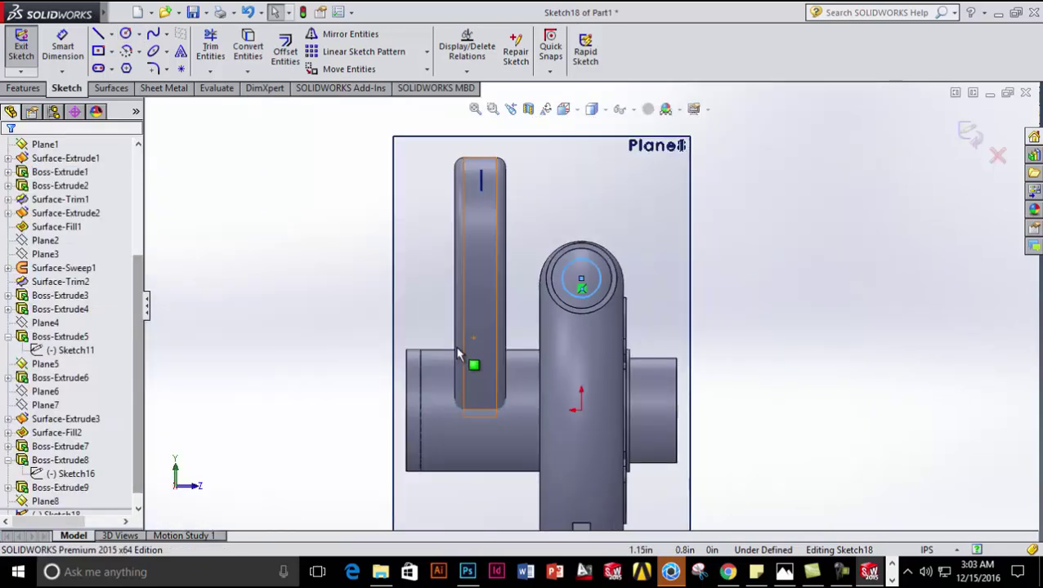
{"action": "middle_click_drag", "start_coordinate": [458, 353], "coordinate": [371, 375]}
{"action": "scroll", "coordinate": [372, 374], "scroll_direction": "up", "scroll_amount": 3}
{"action": "scroll", "coordinate": [412, 325], "scroll_direction": "down", "scroll_amount": 1}
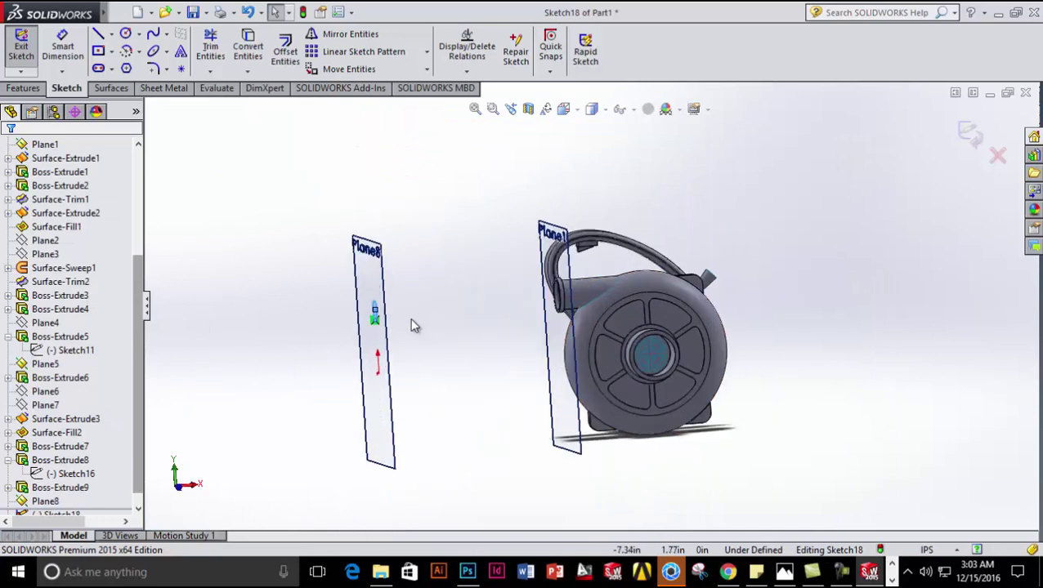
{"action": "left_click", "coordinate": [113, 88]}
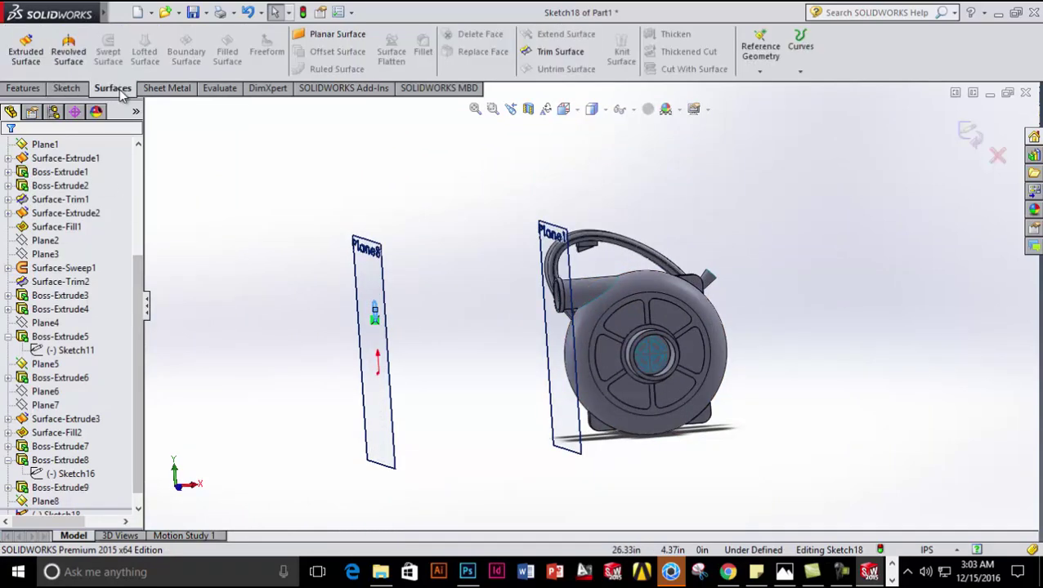
{"action": "left_click", "coordinate": [972, 137]}
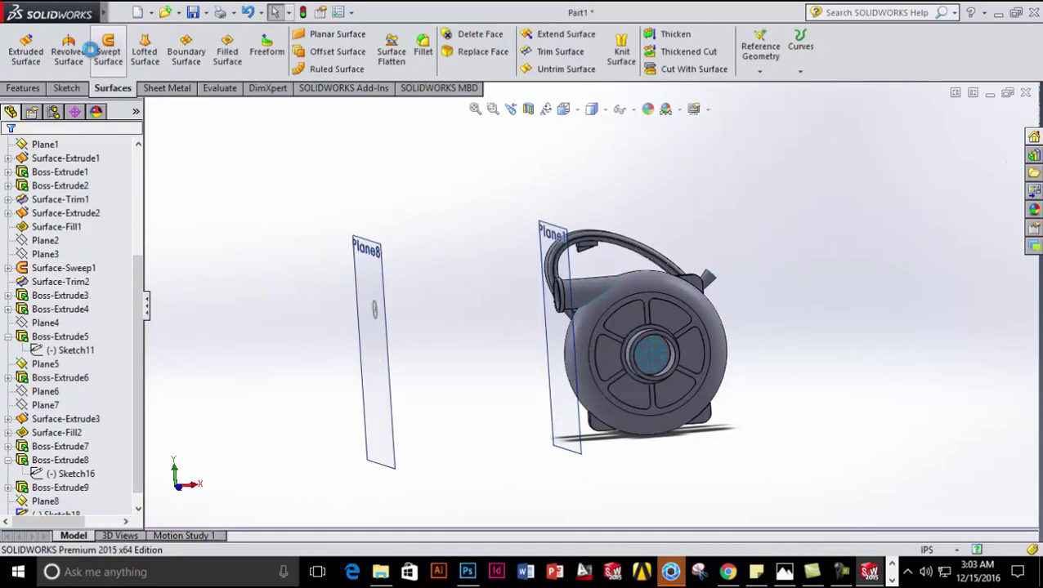
- Loft a surface from Sketch18's circle to the outlet ring edge, aligning connectors to remove twist
{"action": "left_click", "coordinate": [145, 55]}
{"action": "scroll", "coordinate": [379, 312], "scroll_direction": "down", "scroll_amount": 5}
{"action": "left_click", "coordinate": [468, 356]}
{"action": "middle_click_drag", "start_coordinate": [595, 369], "coordinate": [656, 331]}
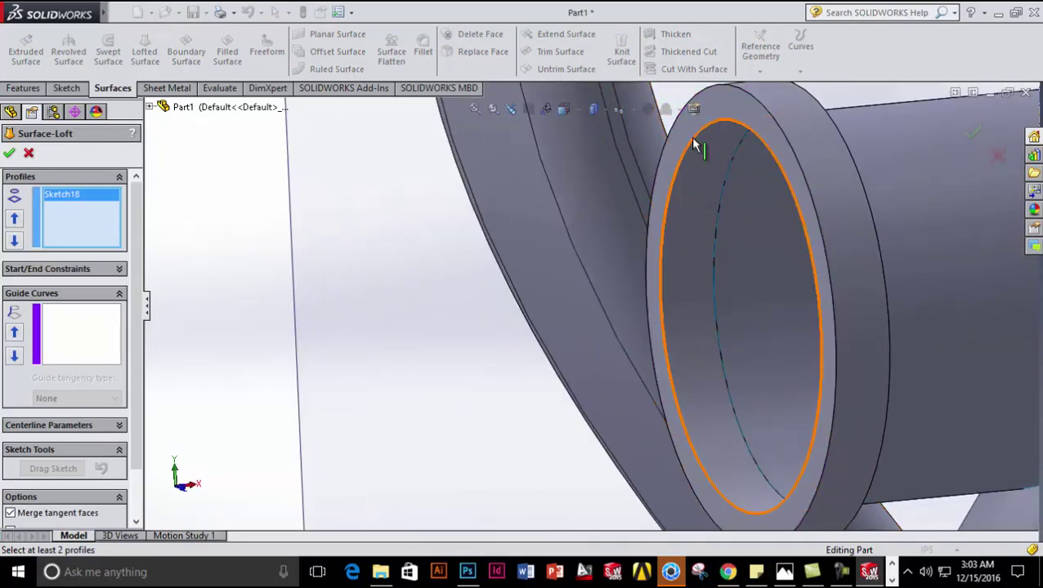
{"action": "left_click", "coordinate": [693, 144]}
{"action": "scroll", "coordinate": [661, 250], "scroll_direction": "up", "scroll_amount": 4}
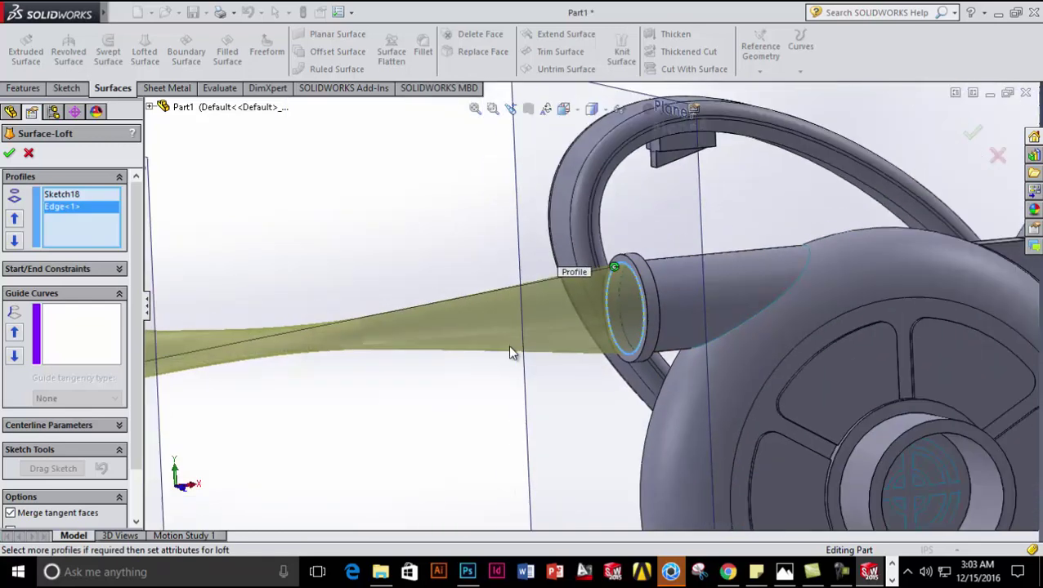
{"action": "scroll", "coordinate": [423, 368], "scroll_direction": "up", "scroll_amount": 3}
{"action": "left_click_drag", "start_coordinate": [351, 341], "coordinate": [349, 320]}
{"action": "middle_click_drag", "start_coordinate": [371, 381], "coordinate": [371, 340]}
{"action": "left_click", "coordinate": [9, 153]}
{"action": "scroll", "coordinate": [412, 331], "scroll_direction": "down", "scroll_amount": 5}
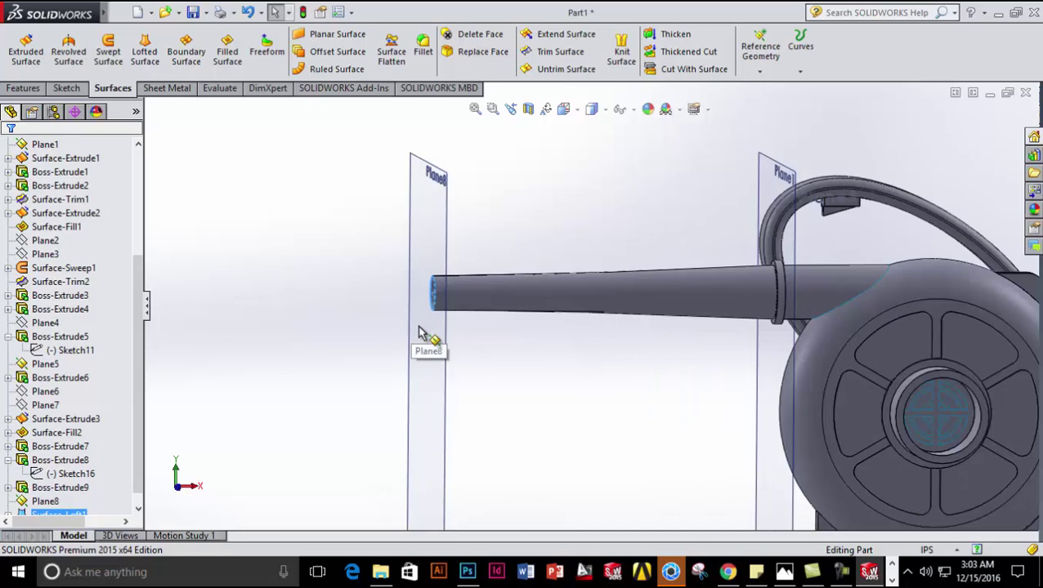
{"action": "scroll", "coordinate": [510, 349], "scroll_direction": "up", "scroll_amount": 2}
{"action": "scroll", "coordinate": [530, 361], "scroll_direction": "down", "scroll_amount": 1}
{"action": "middle_click_drag", "start_coordinate": [533, 362], "coordinate": [527, 390]}
{"action": "scroll", "coordinate": [525, 425], "scroll_direction": "up", "scroll_amount": 3}
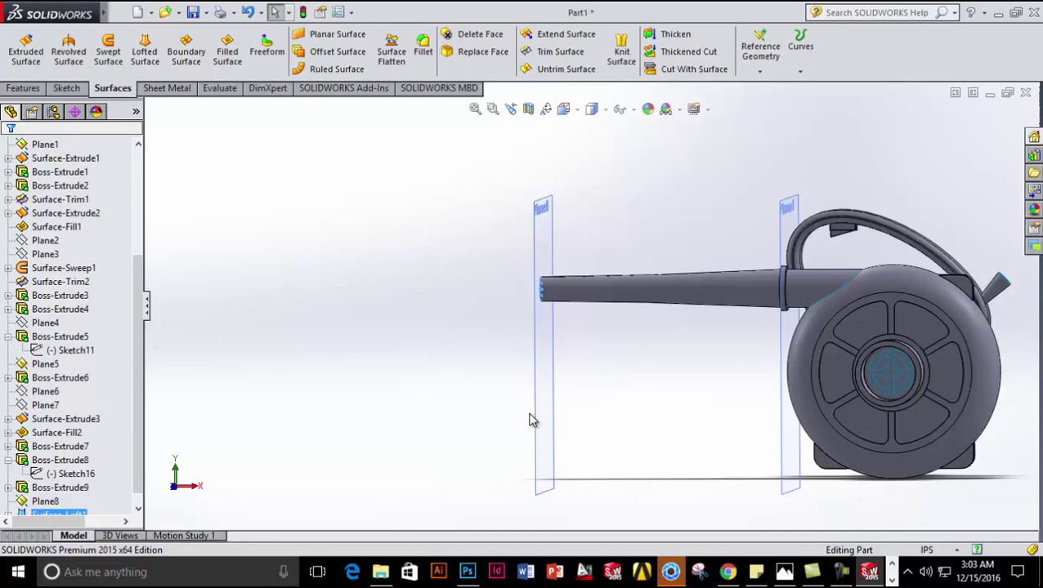
{"action": "middle_click_drag", "start_coordinate": [572, 375], "coordinate": [590, 432]}
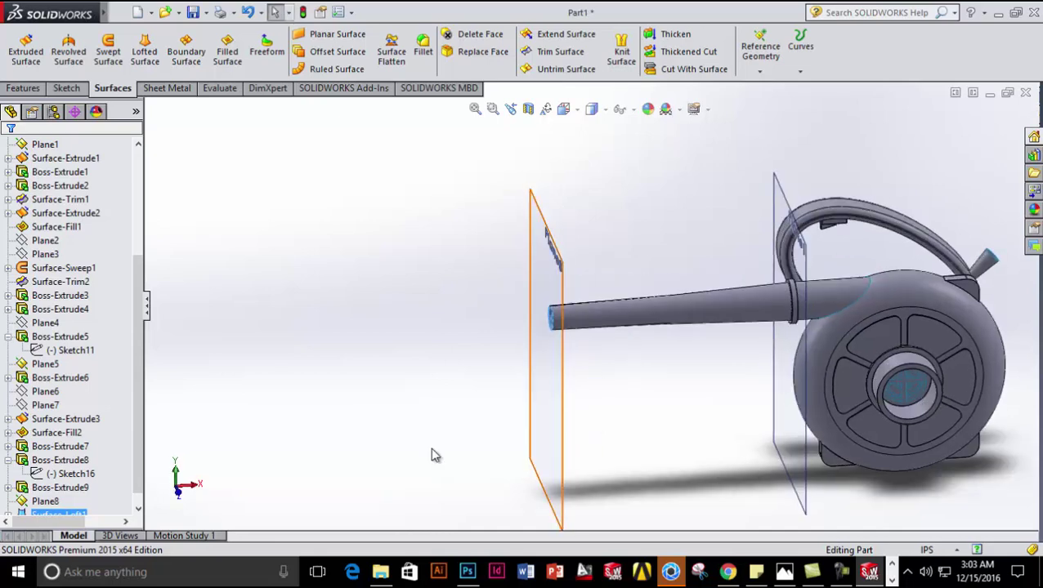
{"action": "left_click", "coordinate": [79, 510]}
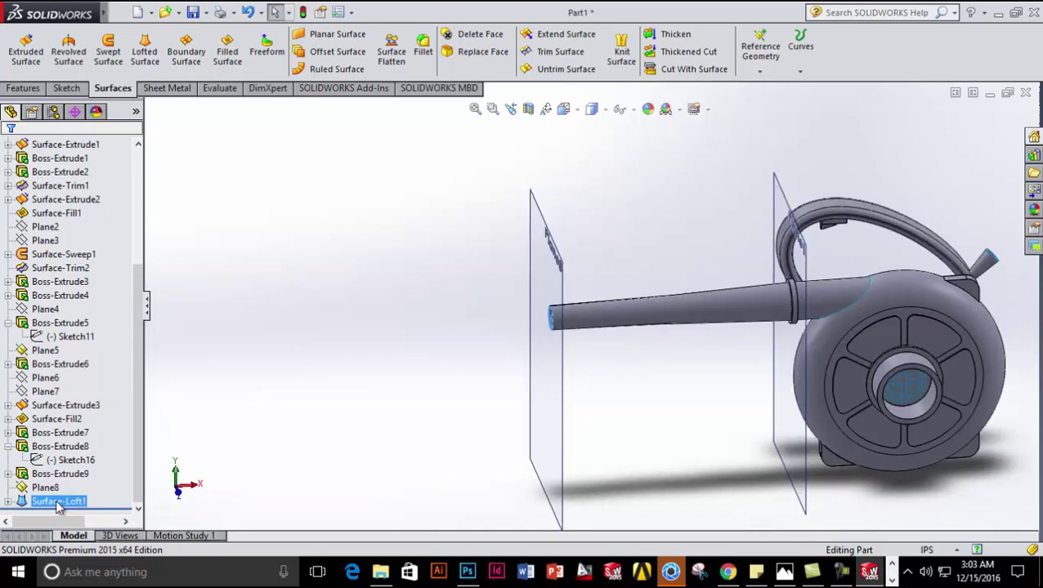
{"action": "right_click", "coordinate": [59, 504]}
{"action": "left_click", "coordinate": [67, 282]}
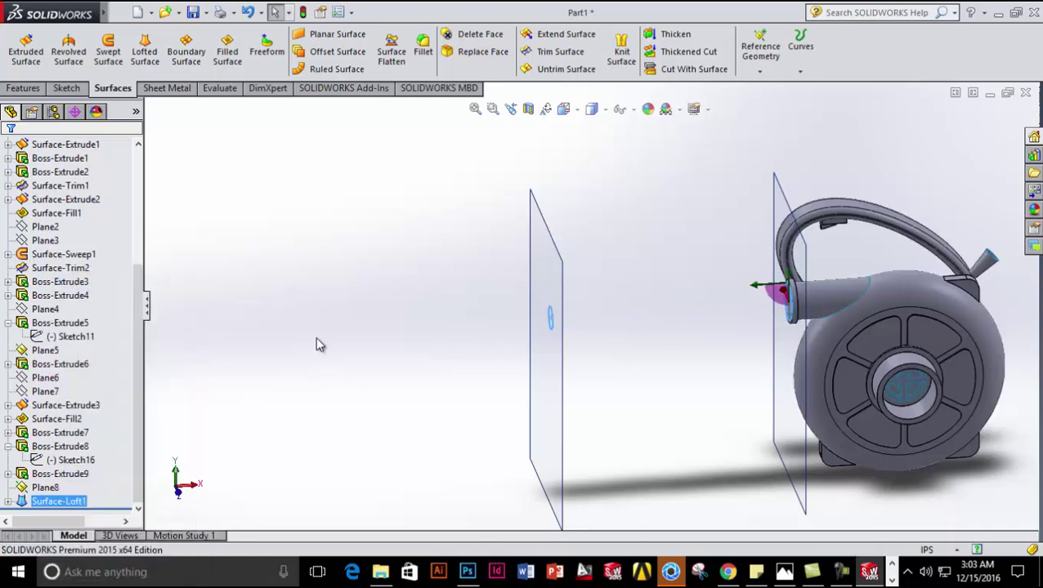
{"action": "middle_click_drag", "start_coordinate": [619, 344], "coordinate": [519, 283]}
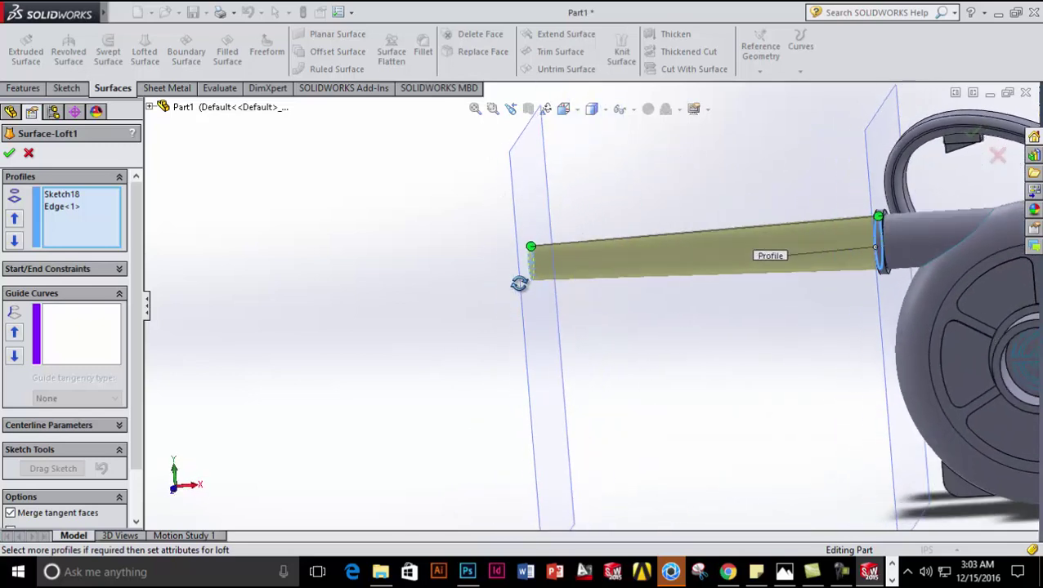
{"action": "left_click", "coordinate": [10, 153]}
{"action": "scroll", "coordinate": [361, 320], "scroll_direction": "up", "scroll_amount": 1}
{"action": "middle_click_drag", "start_coordinate": [432, 294], "coordinate": [447, 309]}
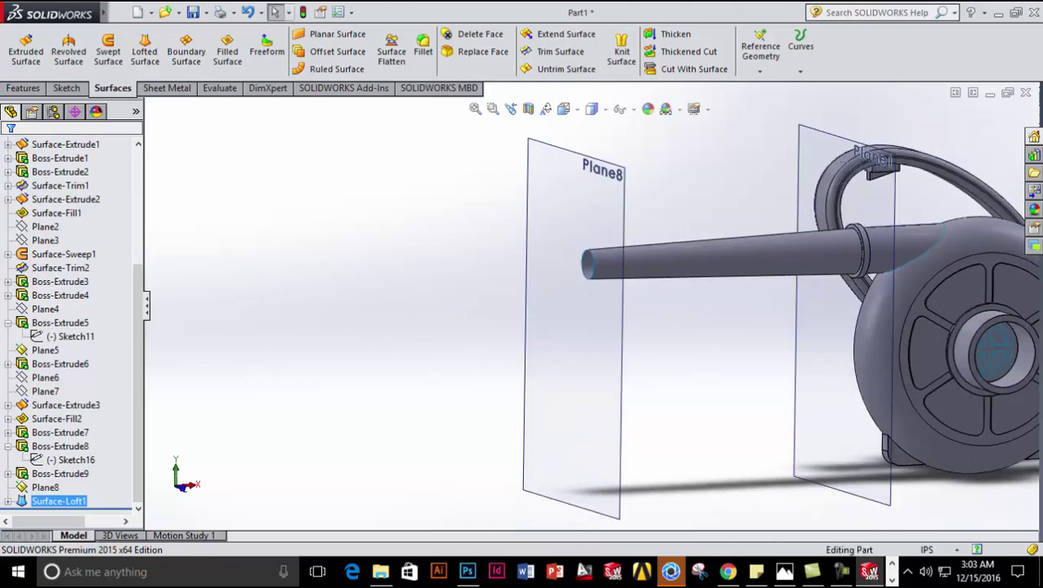
{"action": "left_click", "coordinate": [784, 572]}
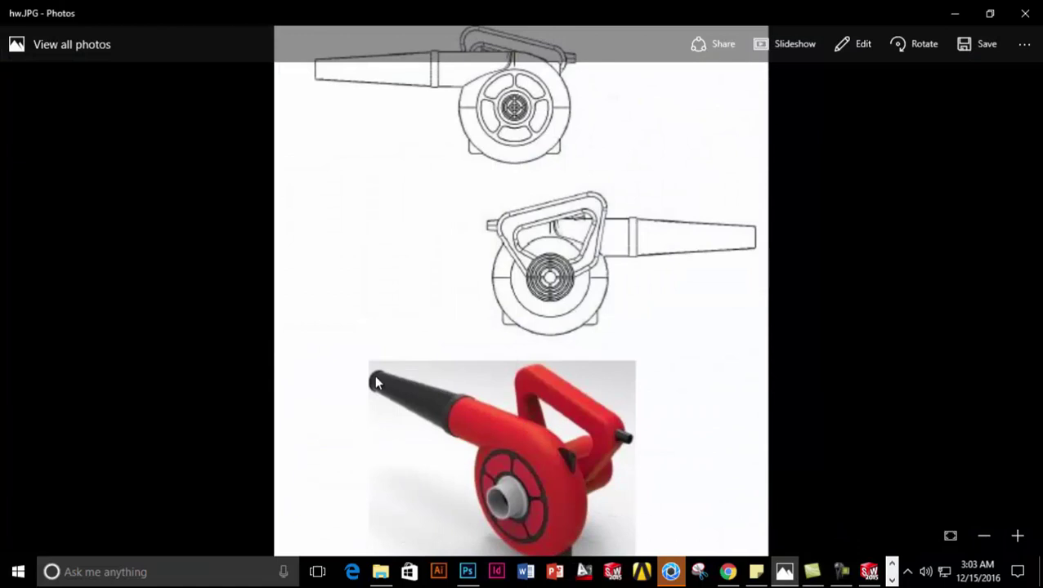
{"action": "left_click", "coordinate": [953, 14]}
{"action": "scroll", "coordinate": [605, 290], "scroll_direction": "down", "scroll_amount": 5}
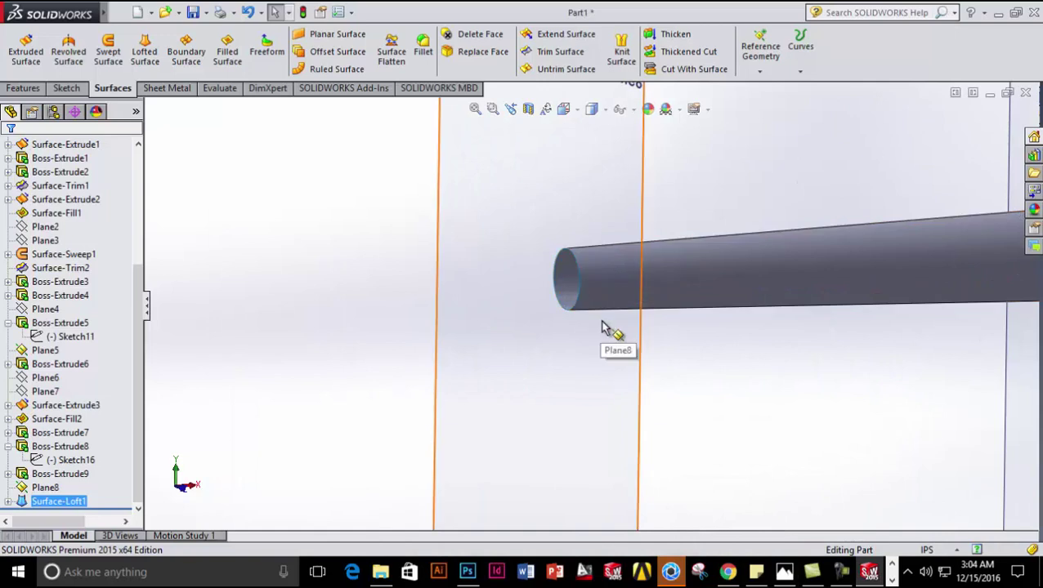
- Start a new sketch on the Front Plane
{"action": "scroll", "coordinate": [604, 326], "scroll_direction": "up", "scroll_amount": 3}
{"action": "left_click", "coordinate": [49, 200]}
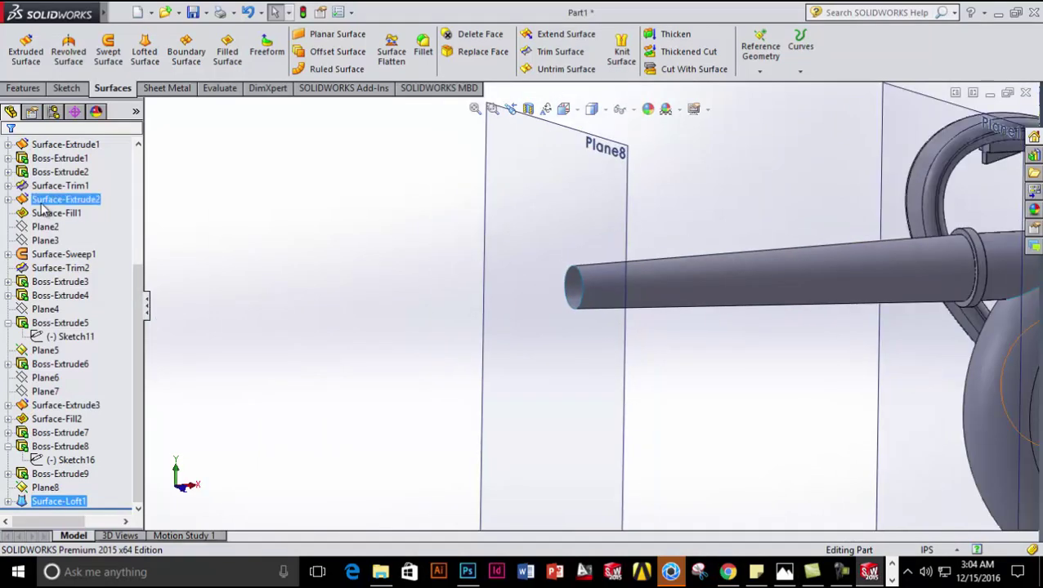
{"action": "scroll", "coordinate": [43, 208], "scroll_direction": "up", "scroll_amount": 4}
{"action": "right_click", "coordinate": [51, 227]}
{"action": "left_click", "coordinate": [68, 211]}
- In Front view, draw a tiny circle of radius about 0.012 on the nozzle tip's outer edge
{"action": "left_click", "coordinate": [125, 35]}
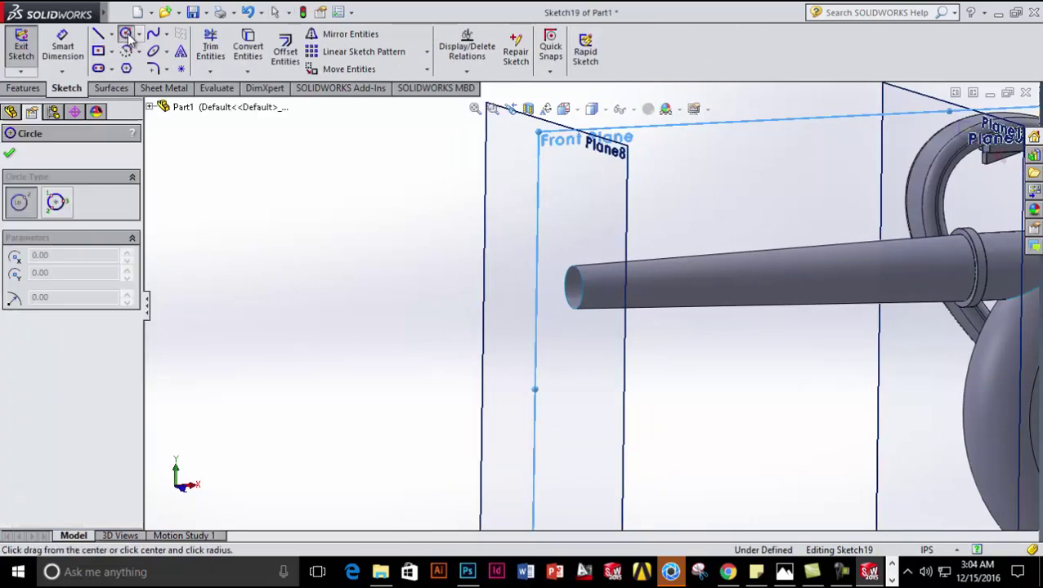
{"action": "left_click", "coordinate": [563, 109]}
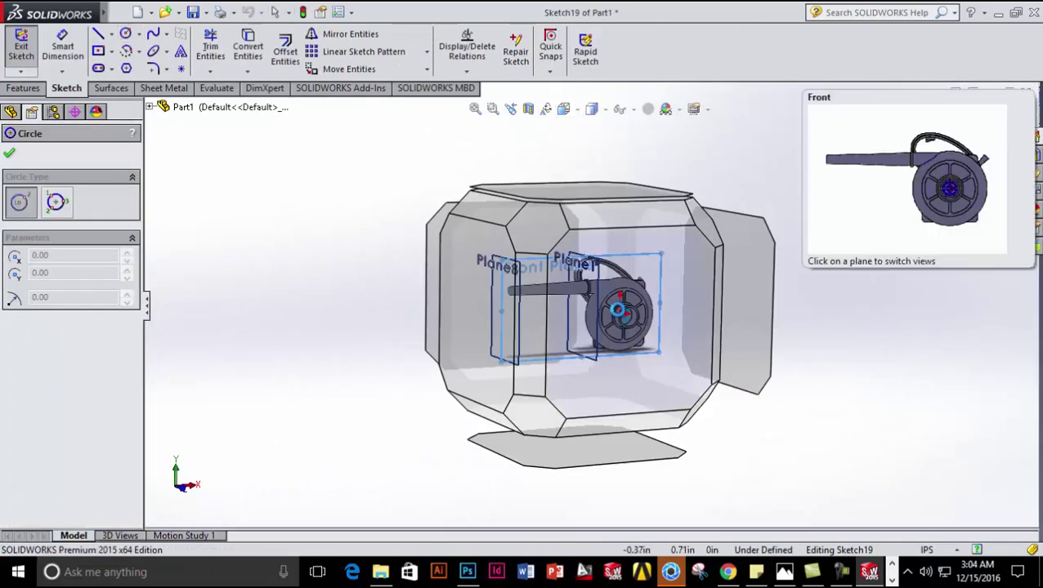
{"action": "left_click", "coordinate": [531, 296]}
{"action": "scroll", "coordinate": [343, 249], "scroll_direction": "down", "scroll_amount": 6}
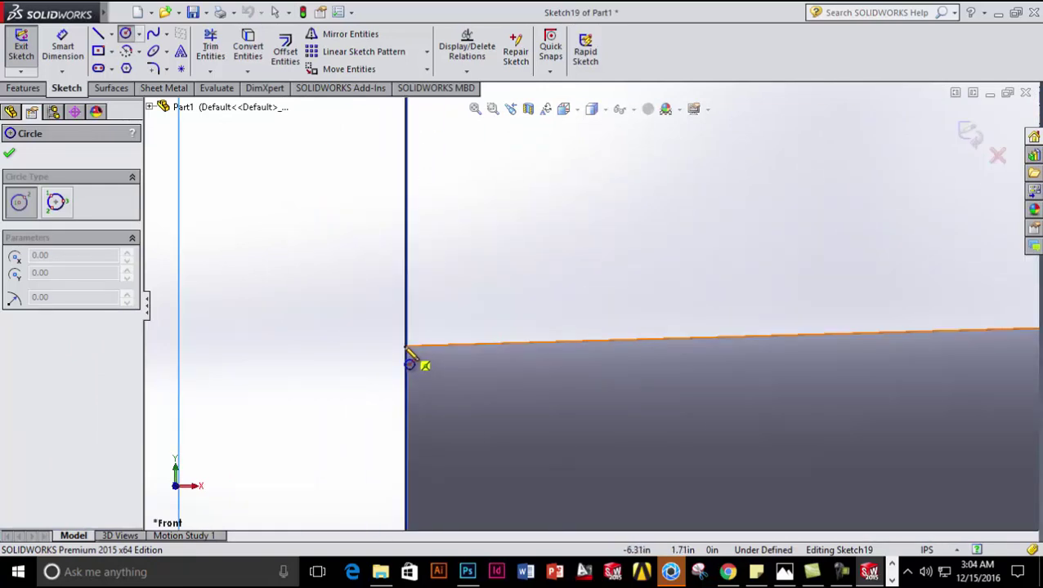
{"action": "left_click", "coordinate": [407, 346]}
{"action": "left_click", "coordinate": [409, 365]}
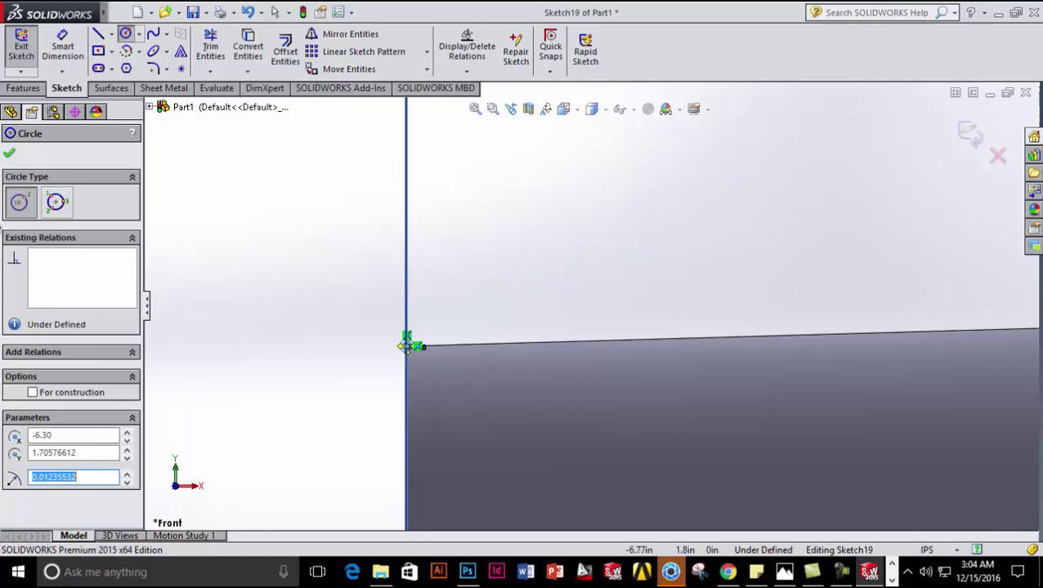
{"action": "left_click", "coordinate": [10, 155]}
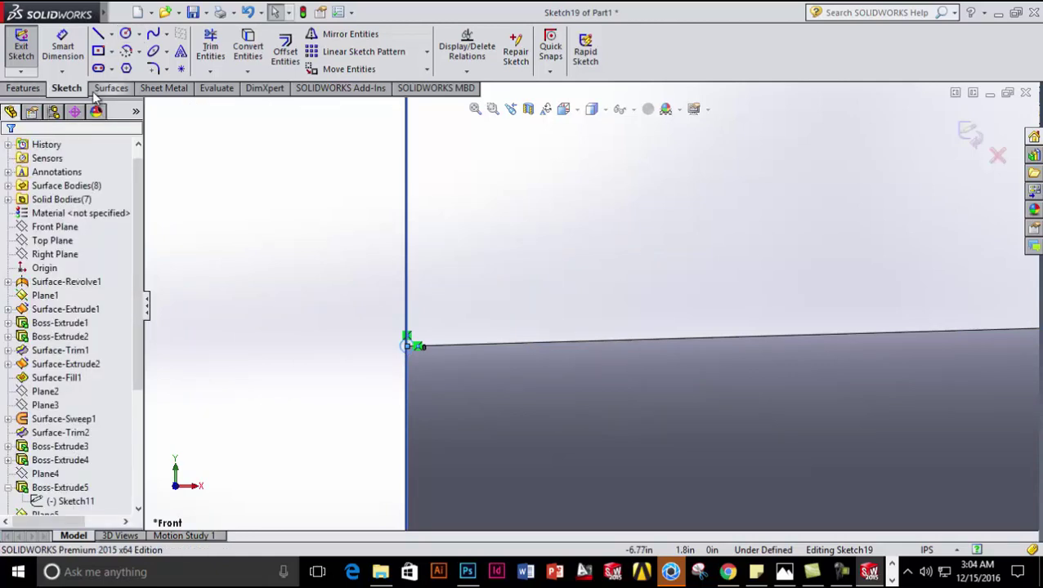
{"action": "left_click", "coordinate": [23, 88]}
- Revolve the tiny circle 360° about the nozzle's temporary axis to form the rim bead
{"action": "left_click", "coordinate": [76, 51]}
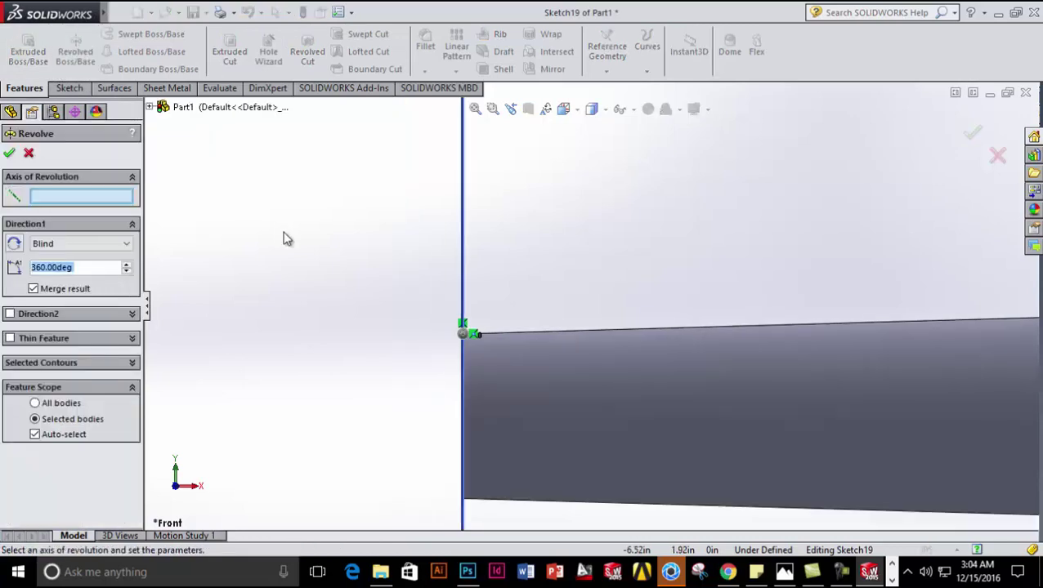
{"action": "middle_click_drag", "start_coordinate": [296, 251], "coordinate": [378, 249]}
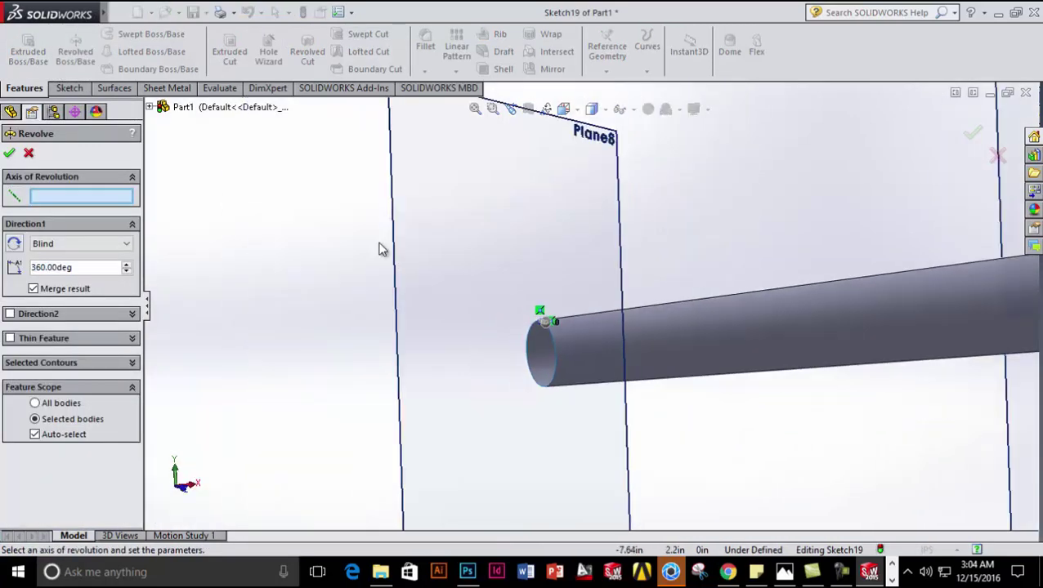
{"action": "left_click", "coordinate": [634, 111]}
{"action": "left_click", "coordinate": [634, 112]}
{"action": "left_click", "coordinate": [634, 112]}
{"action": "left_click", "coordinate": [641, 147]}
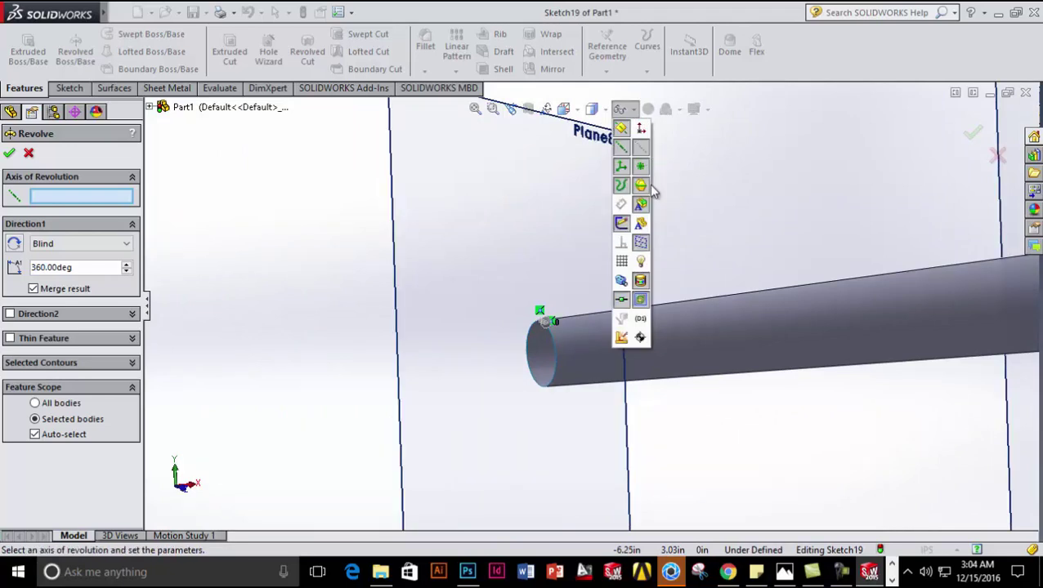
{"action": "scroll", "coordinate": [733, 209], "scroll_direction": "down", "scroll_amount": 3}
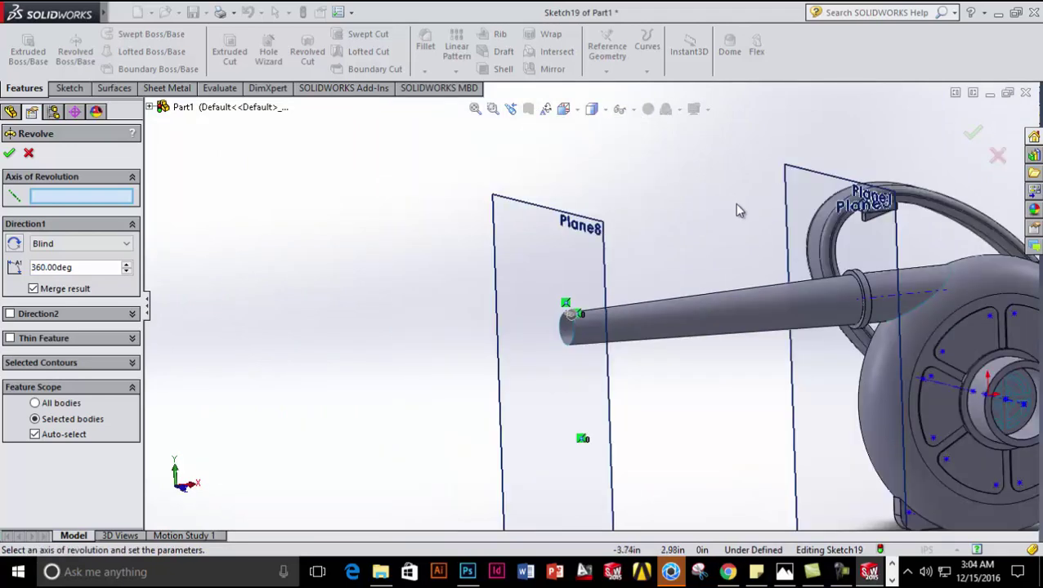
{"action": "left_click", "coordinate": [890, 300]}
{"action": "scroll", "coordinate": [603, 324], "scroll_direction": "up", "scroll_amount": 5}
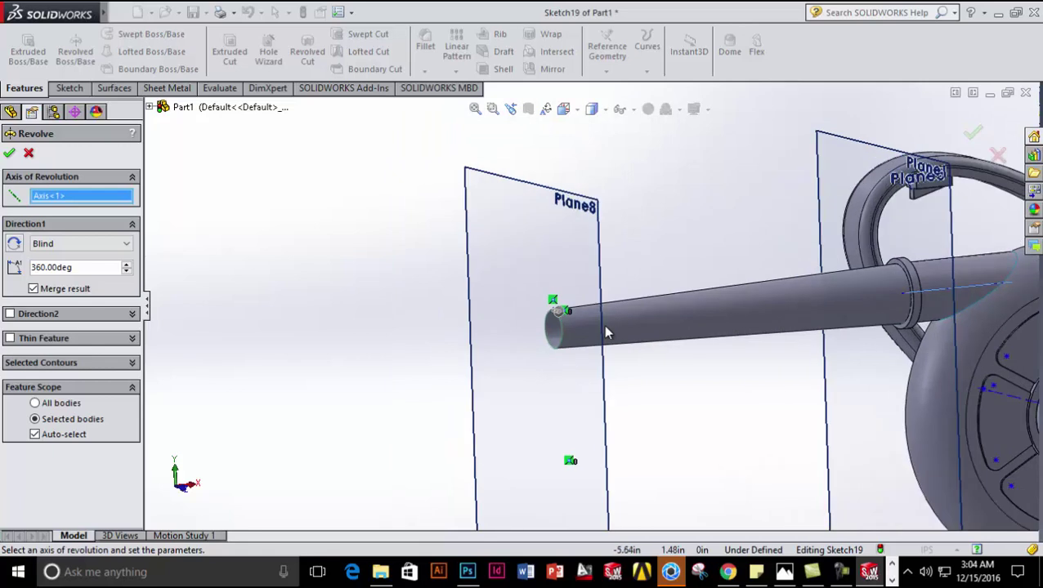
{"action": "scroll", "coordinate": [526, 319], "scroll_direction": "up", "scroll_amount": 2}
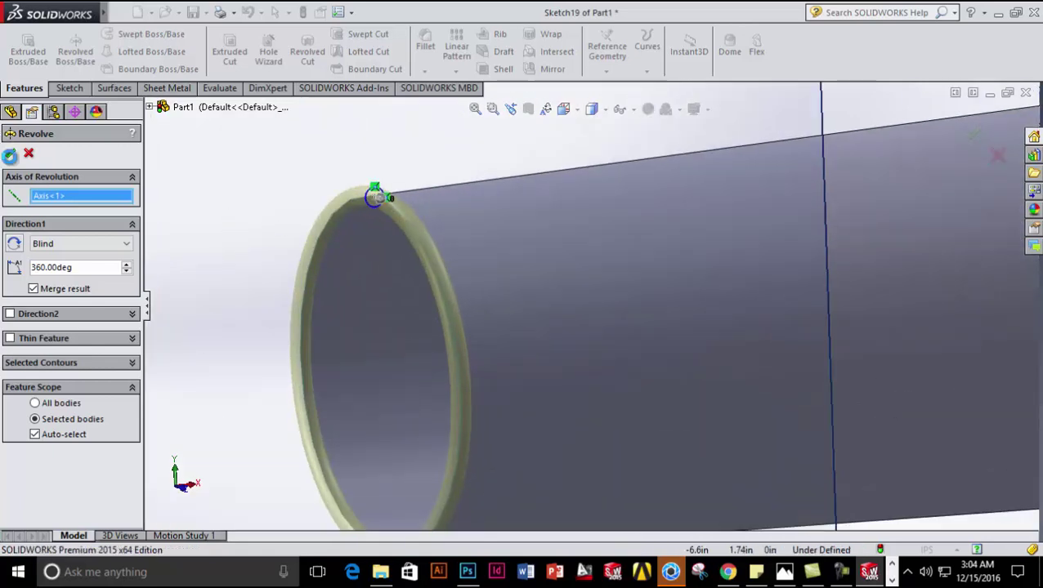
{"action": "left_click", "coordinate": [9, 153]}
- Zoom out and use Hide All Types to hide every reference plane and axis
{"action": "key", "text": "z"}
{"action": "key", "text": "z"}
{"action": "key", "text": "z"}
{"action": "key", "text": "z"}
{"action": "key", "text": "z"}
{"action": "key", "text": "z"}
{"action": "key", "text": "z"}
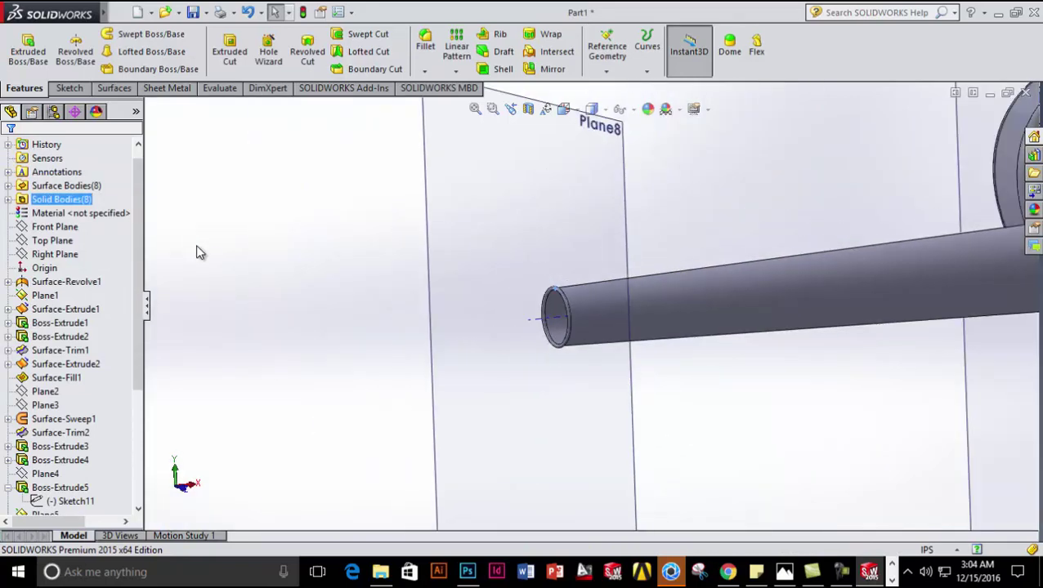
{"action": "middle_click_drag", "start_coordinate": [539, 389], "coordinate": [491, 400]}
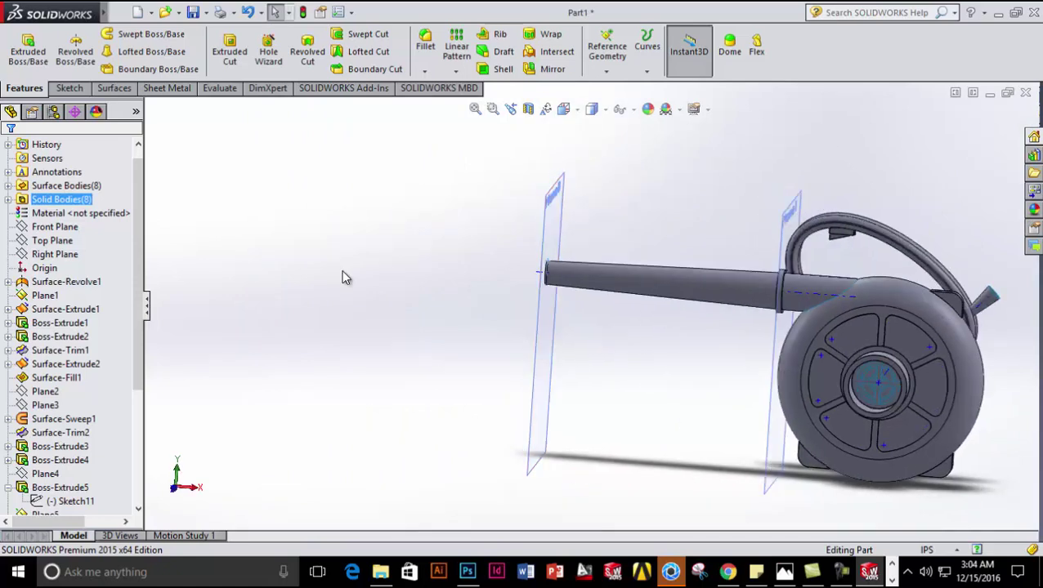
{"action": "mouse_move", "coordinate": [104, 25]}
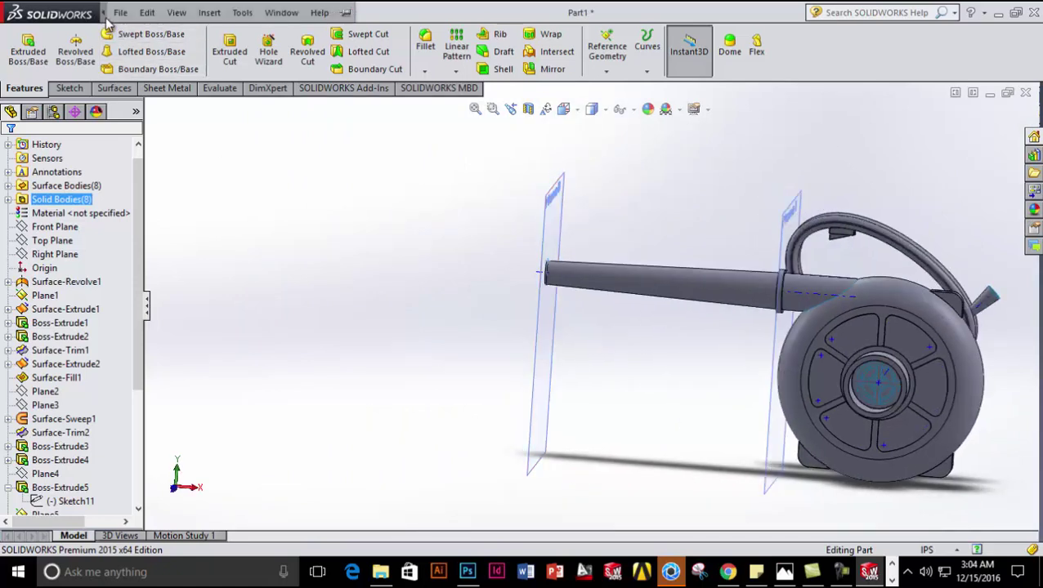
{"action": "left_click", "coordinate": [177, 12]}
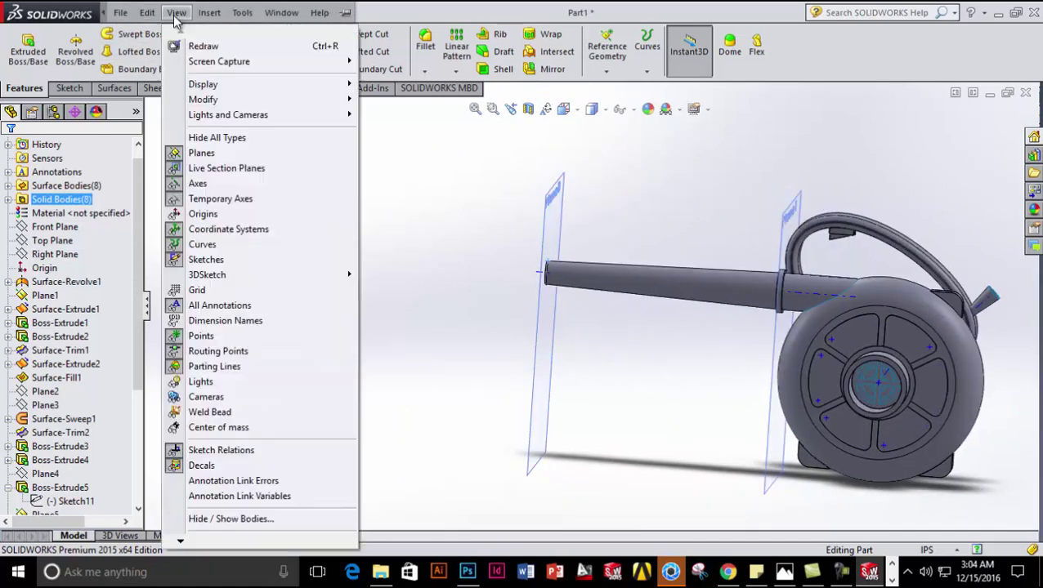
{"action": "left_click", "coordinate": [192, 141]}
{"action": "middle_click_drag", "start_coordinate": [363, 248], "coordinate": [482, 272]}
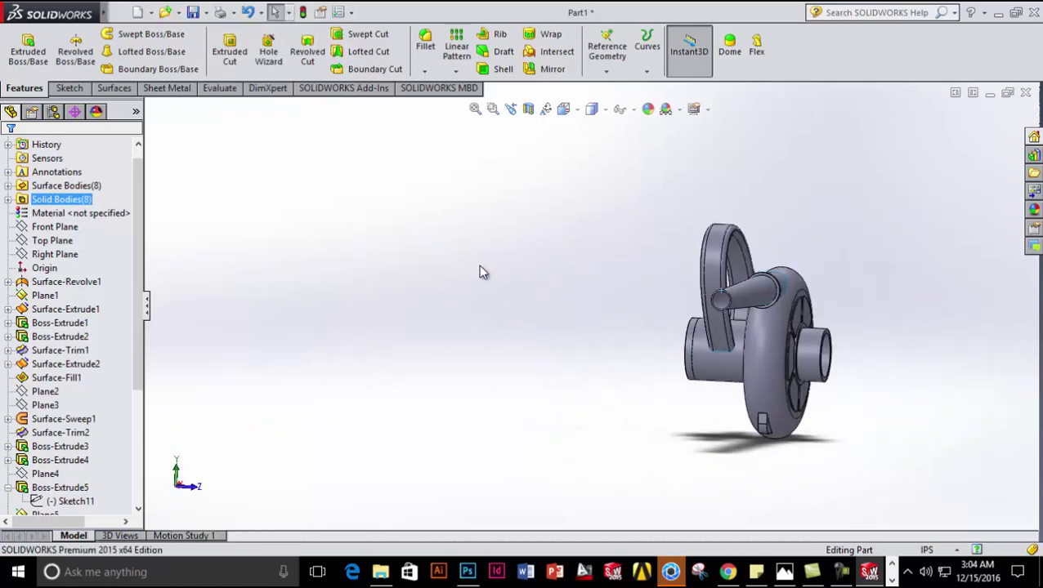
{"action": "key", "text": "space"}
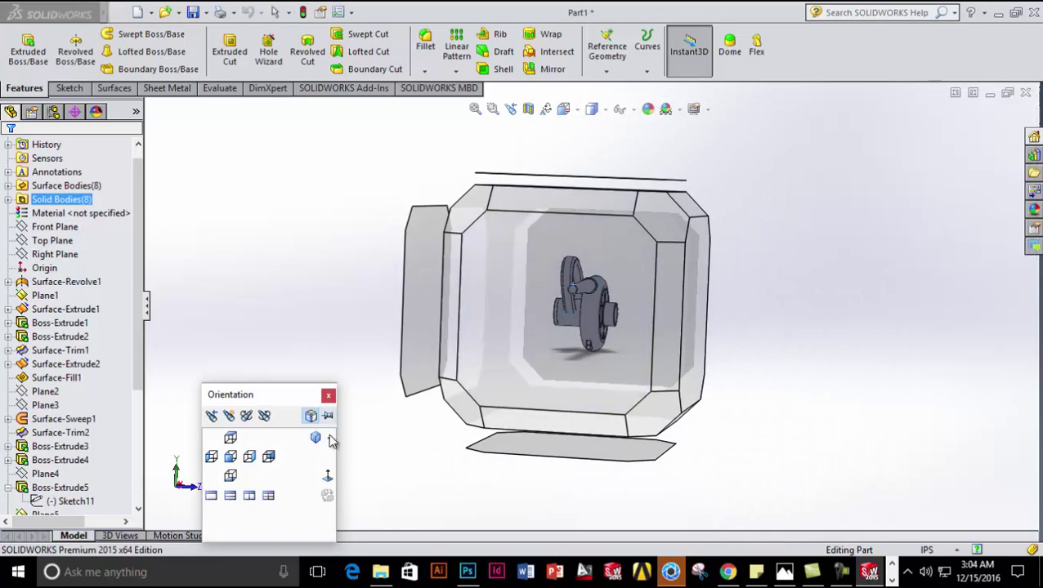
- Switch to Isometric view and orbit the finished blower to review it from several angles
{"action": "left_click", "coordinate": [315, 441]}
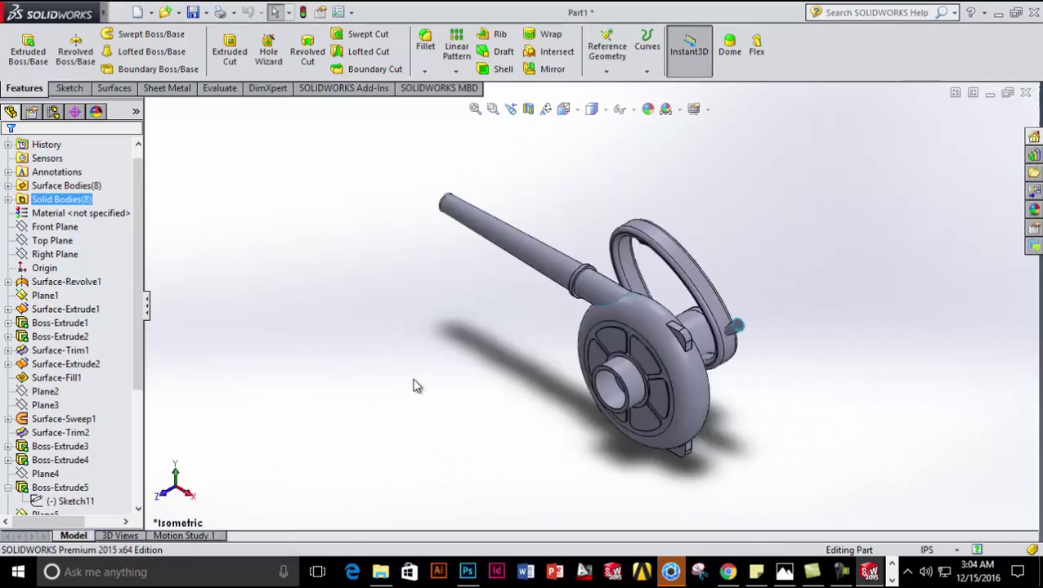
{"action": "middle_click_drag", "start_coordinate": [458, 381], "coordinate": [448, 348]}
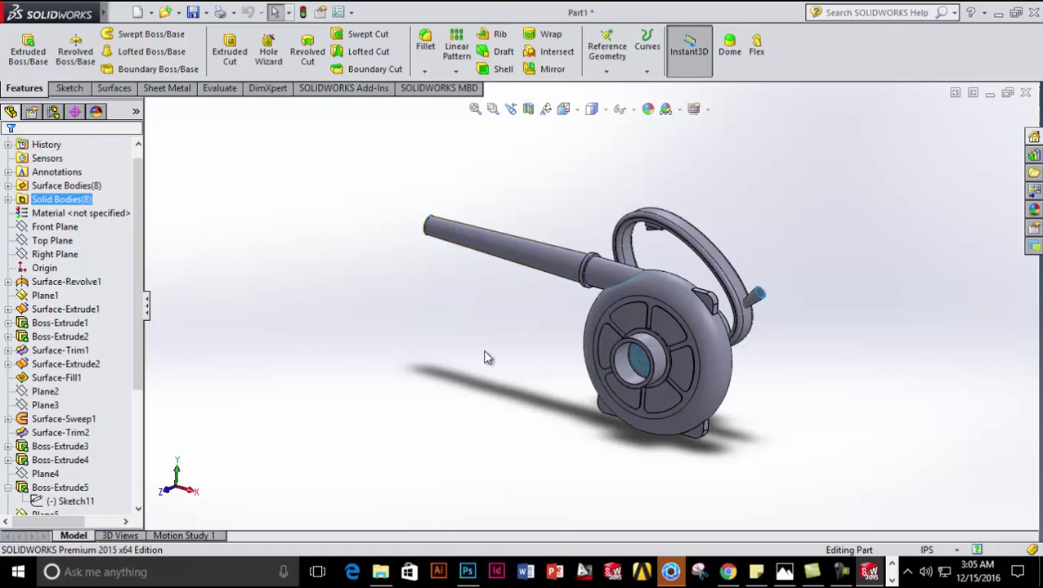
{"action": "middle_click_drag", "start_coordinate": [485, 376], "coordinate": [593, 442]}
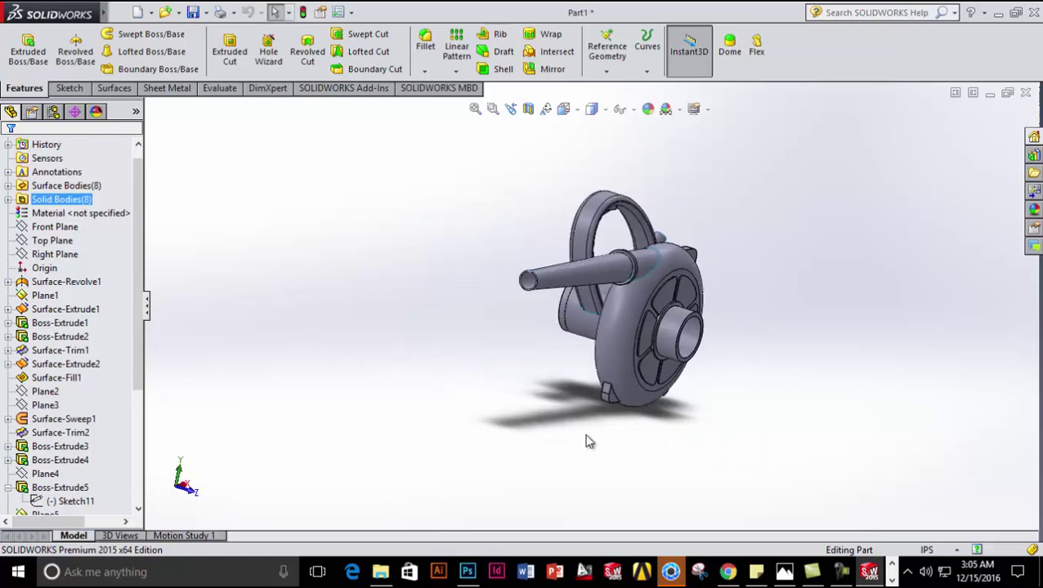
{"action": "left_click", "coordinate": [840, 572]}
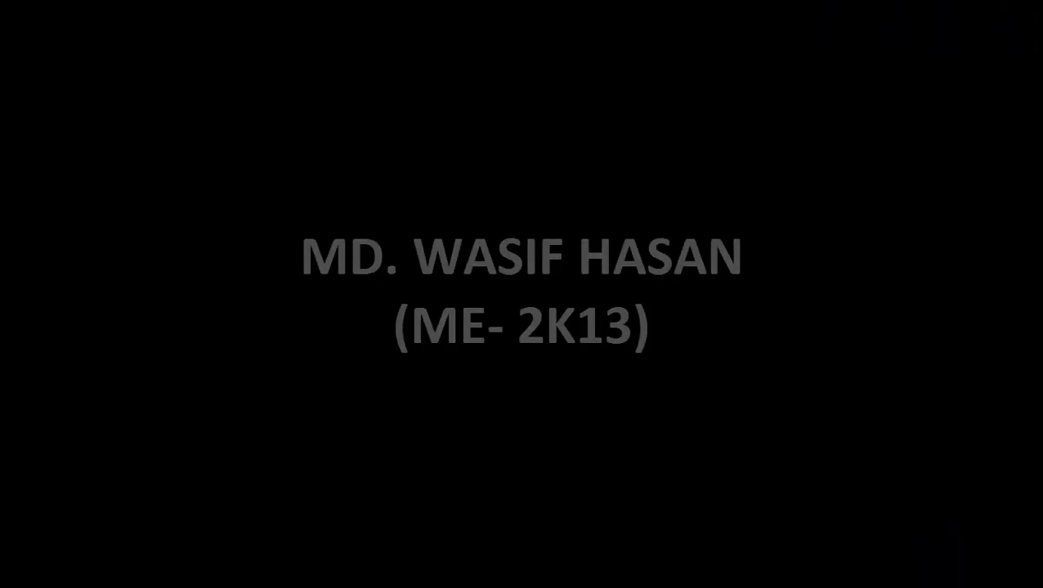